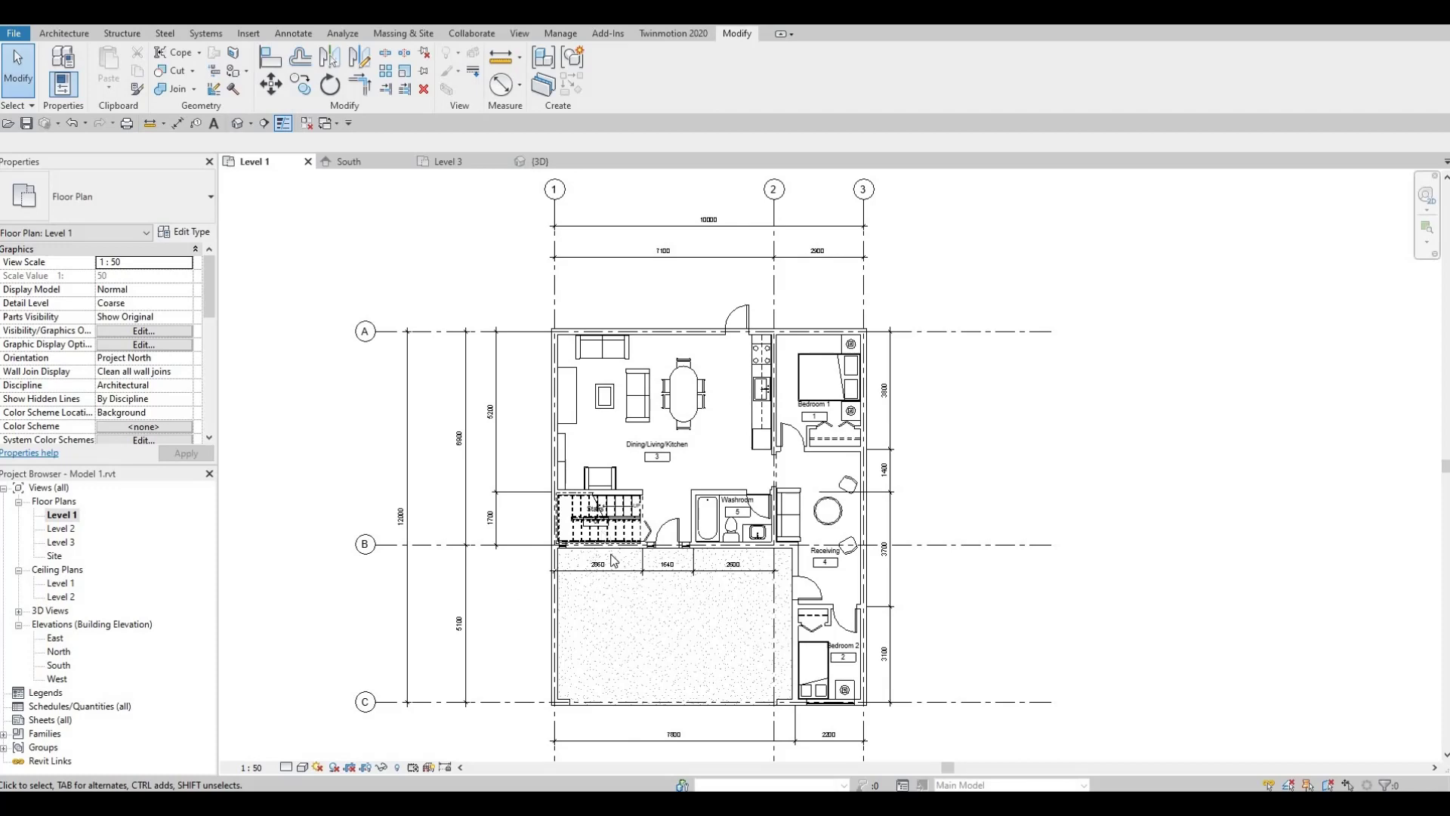
Step: Start a new wall with the Curtain Wall type selected
scroll(613, 556, up, 4)
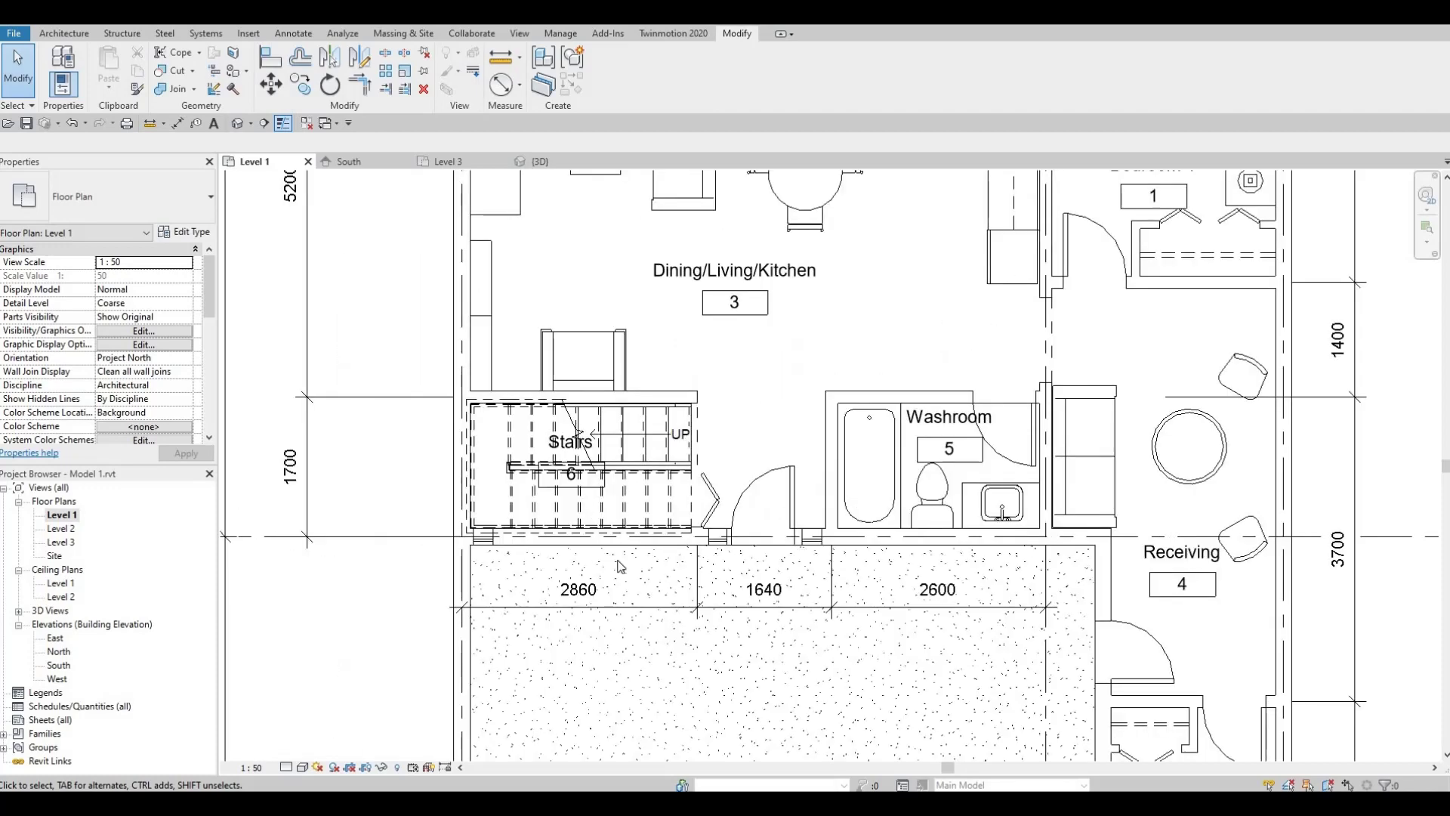
scroll(893, 602, down, 3)
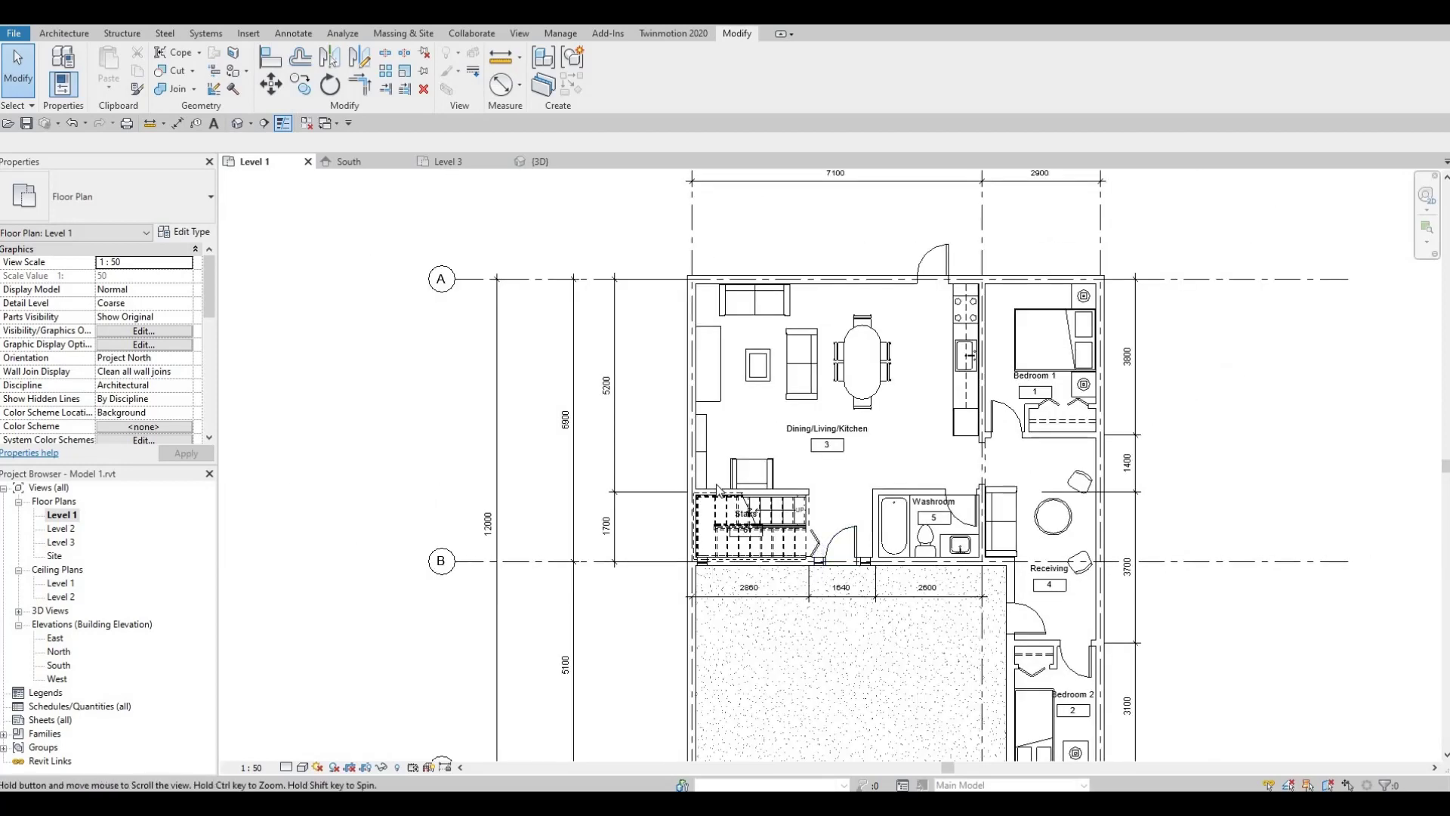
middle_drag(874, 464, 715, 583)
scroll(675, 362, up, 1)
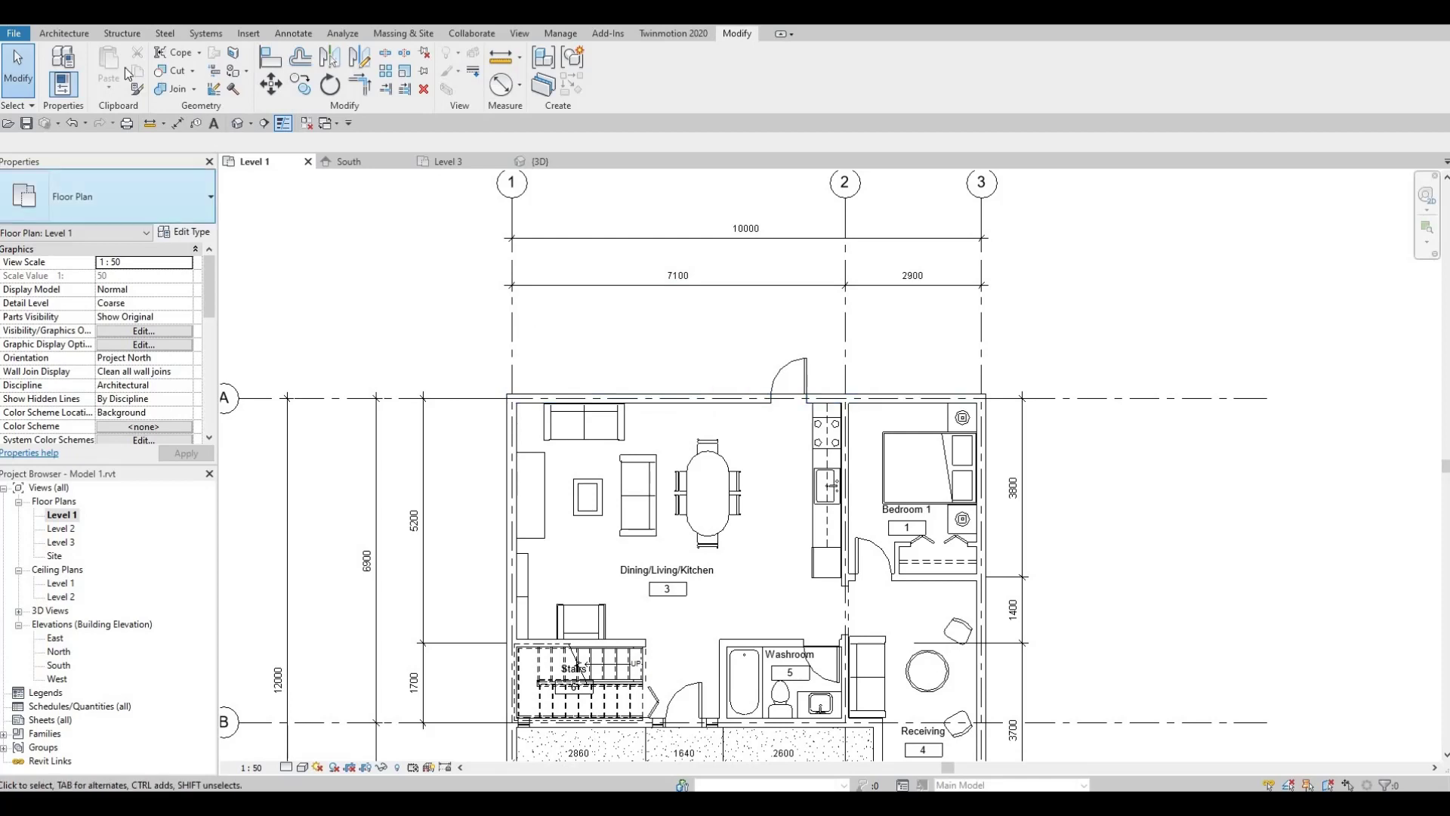
click(77, 38)
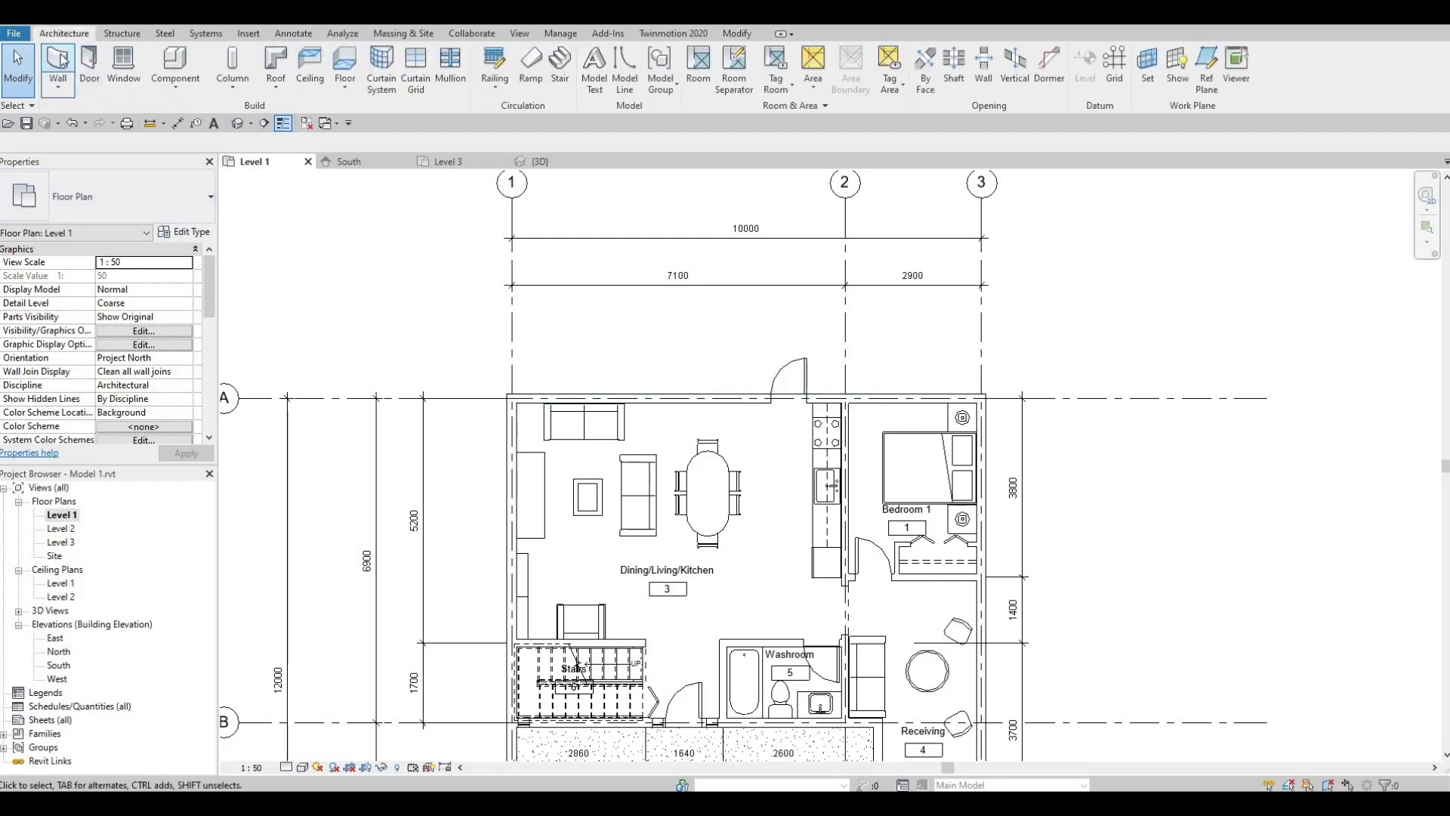
click(62, 60)
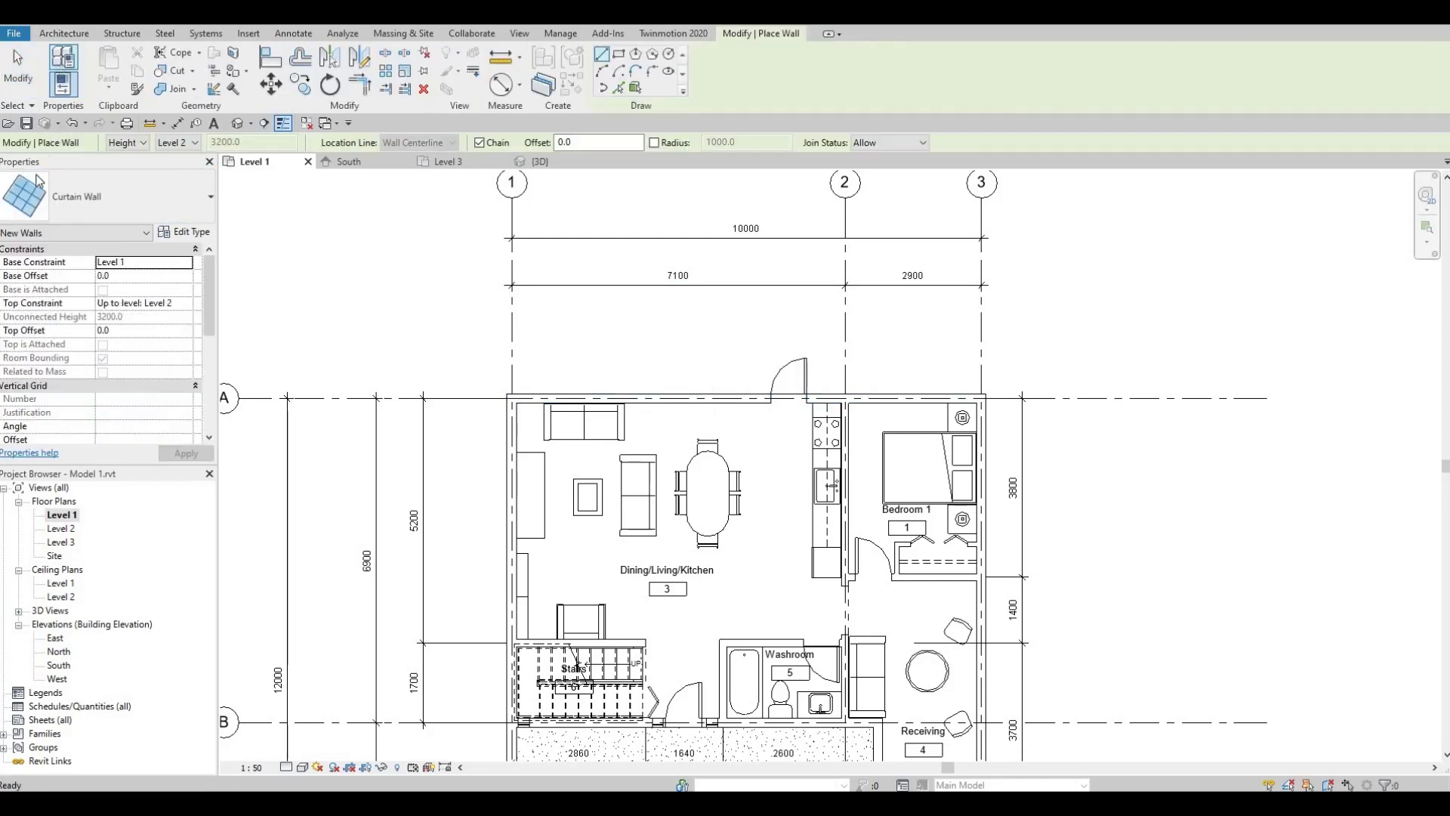
click(94, 219)
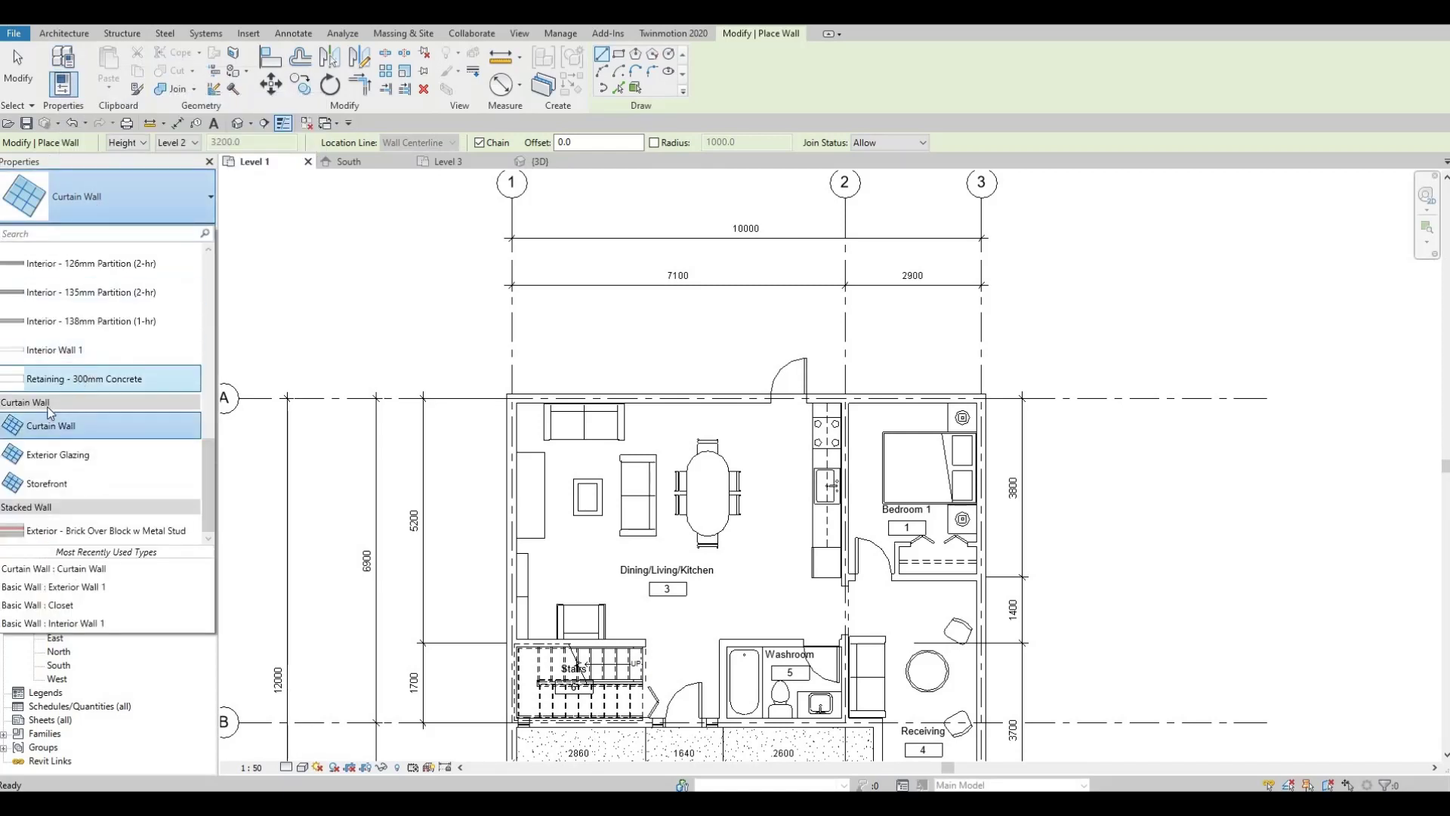
click(47, 427)
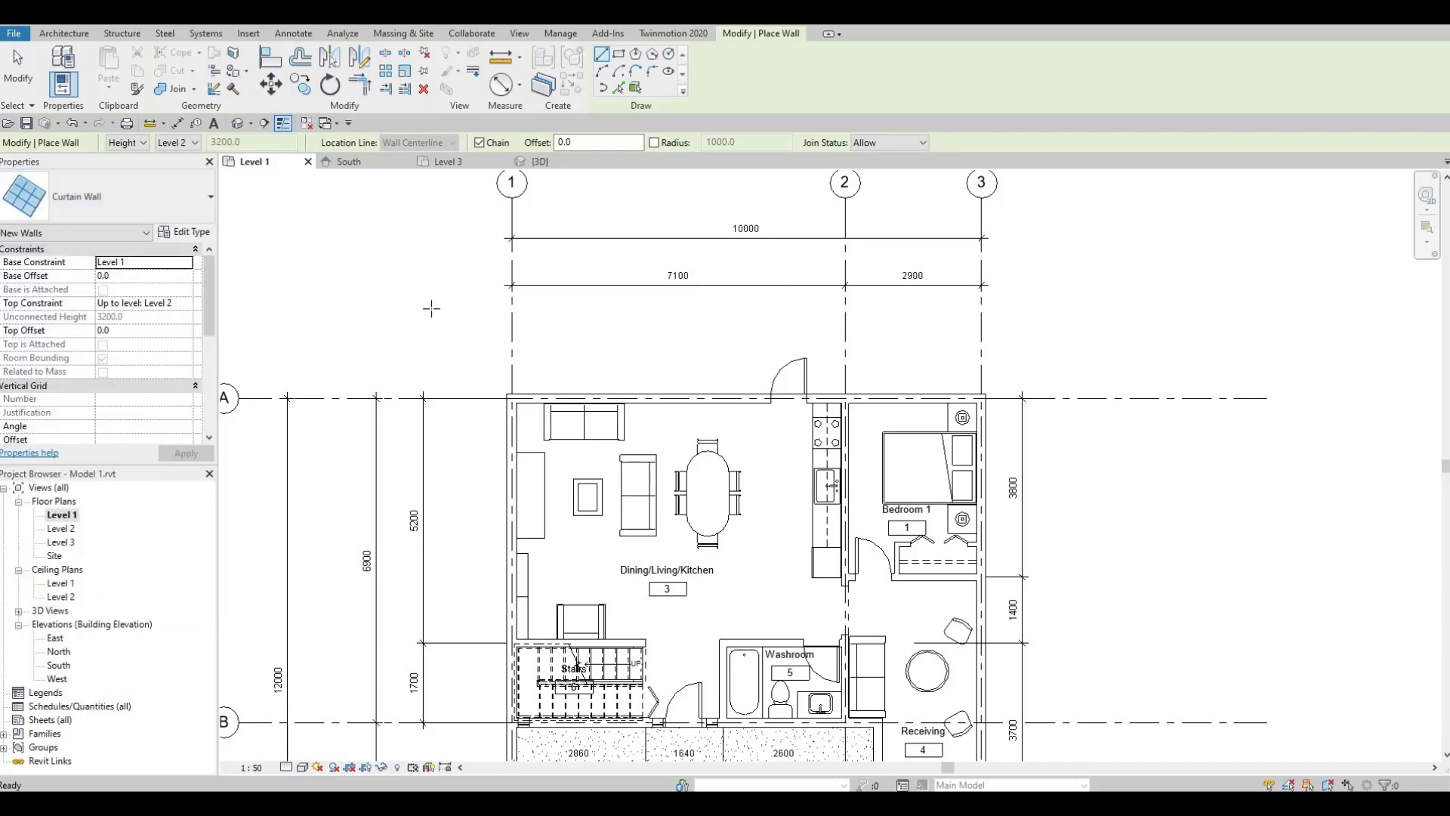
Step: Draw 1700 mm and 1500 mm curtain walls along the top exterior wall, plus one above Bedroom 1
scroll(547, 326, up, 3)
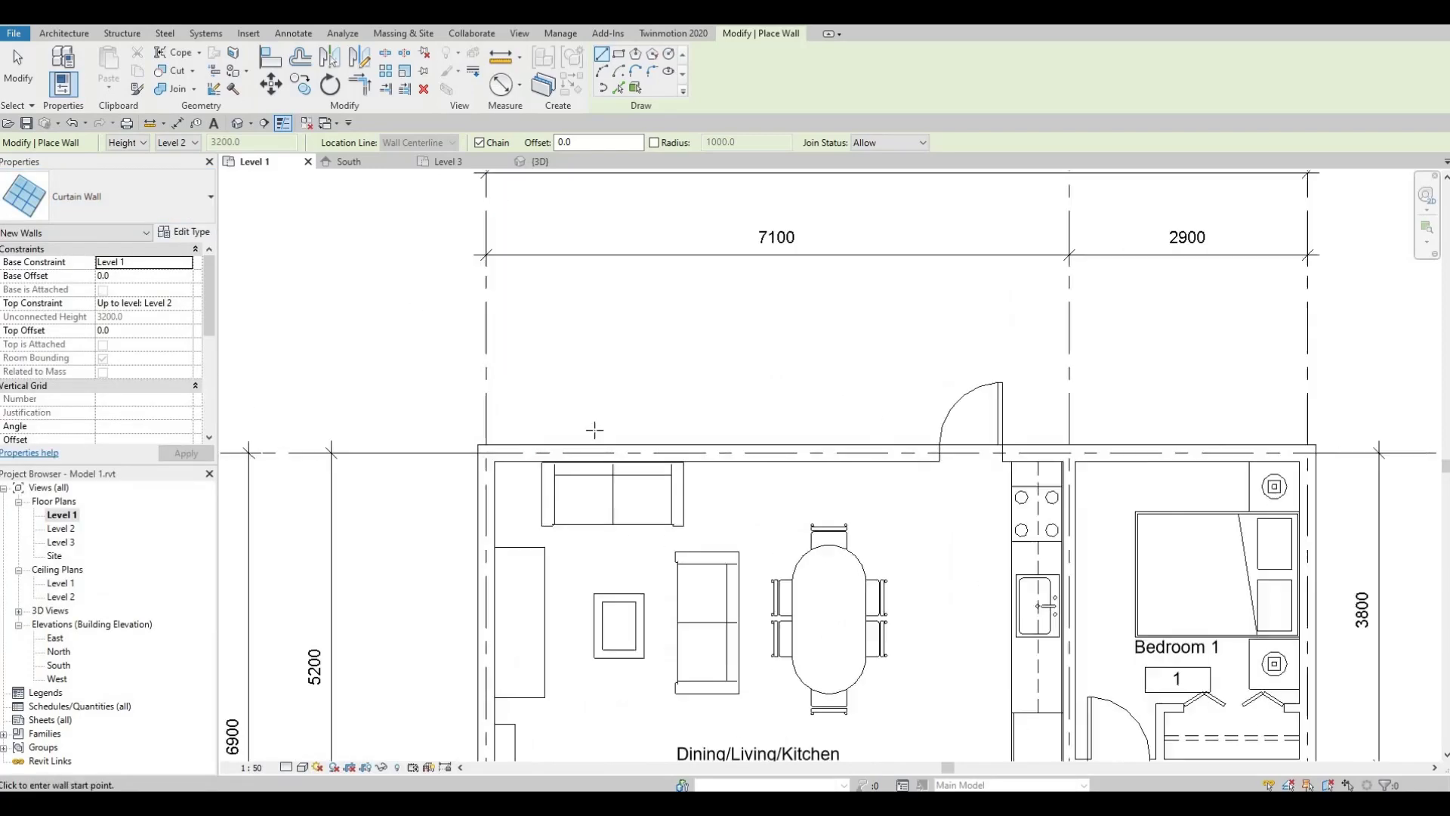
scroll(563, 454, up, 1)
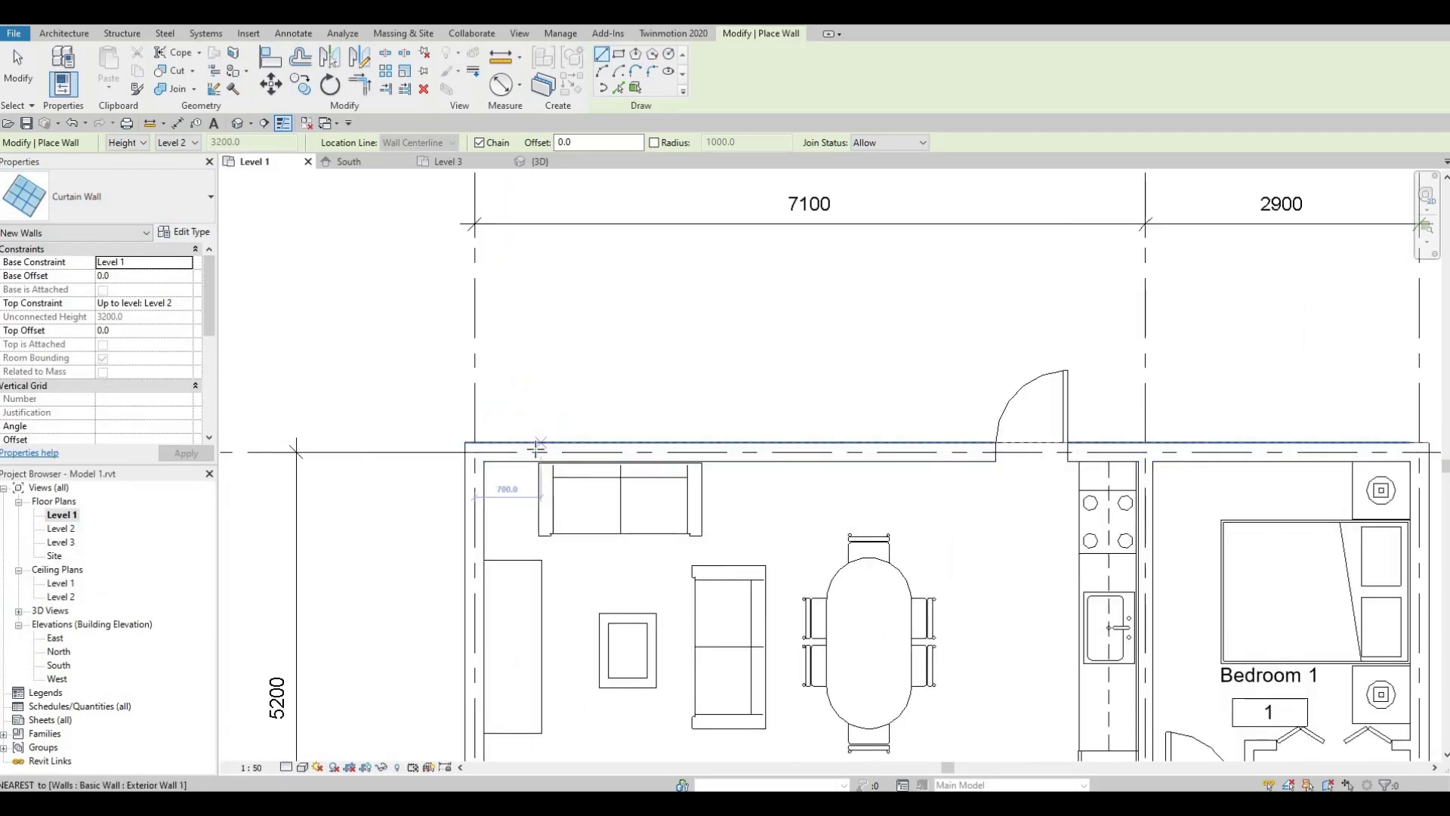
click(532, 452)
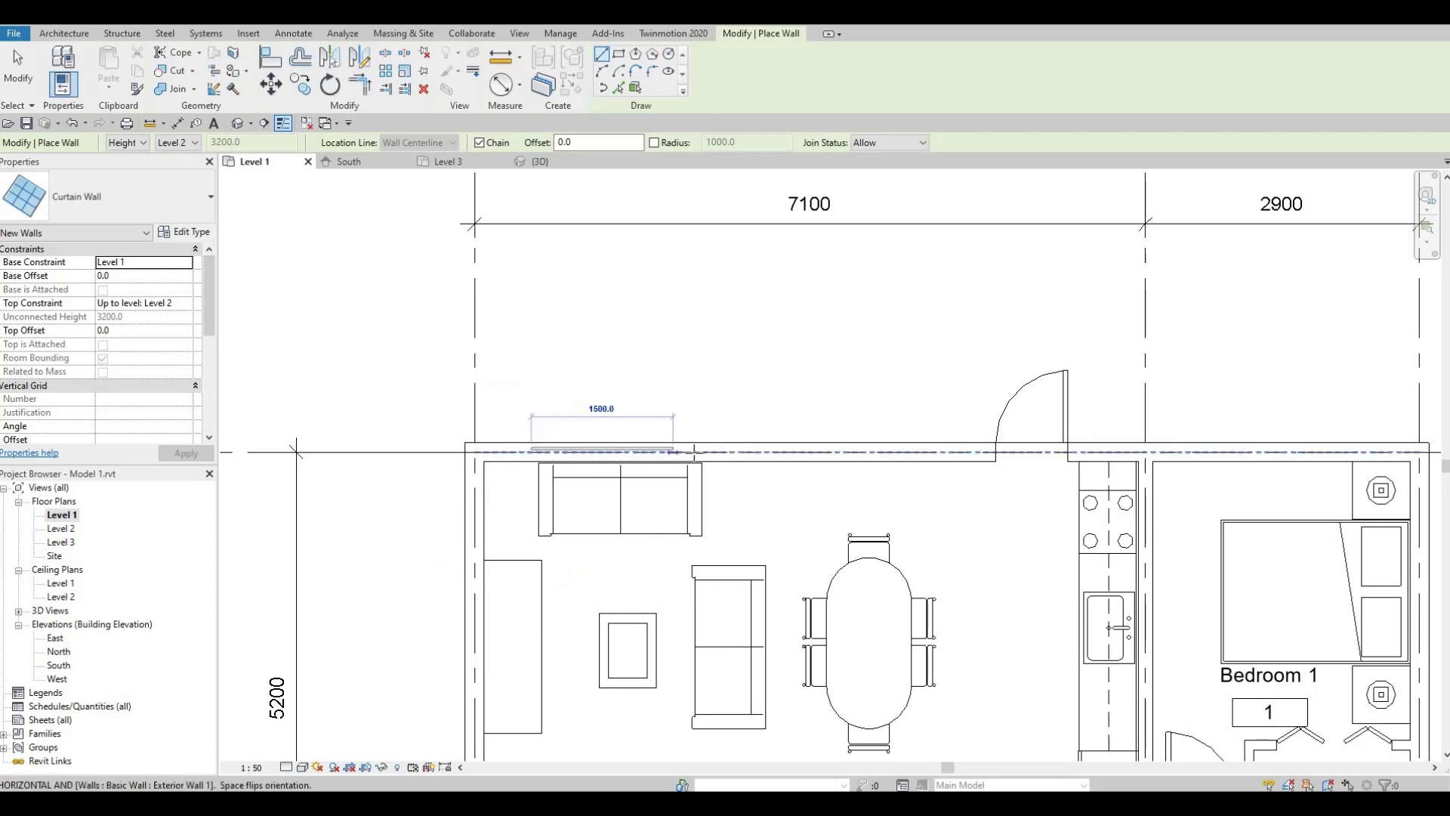
click(801, 451)
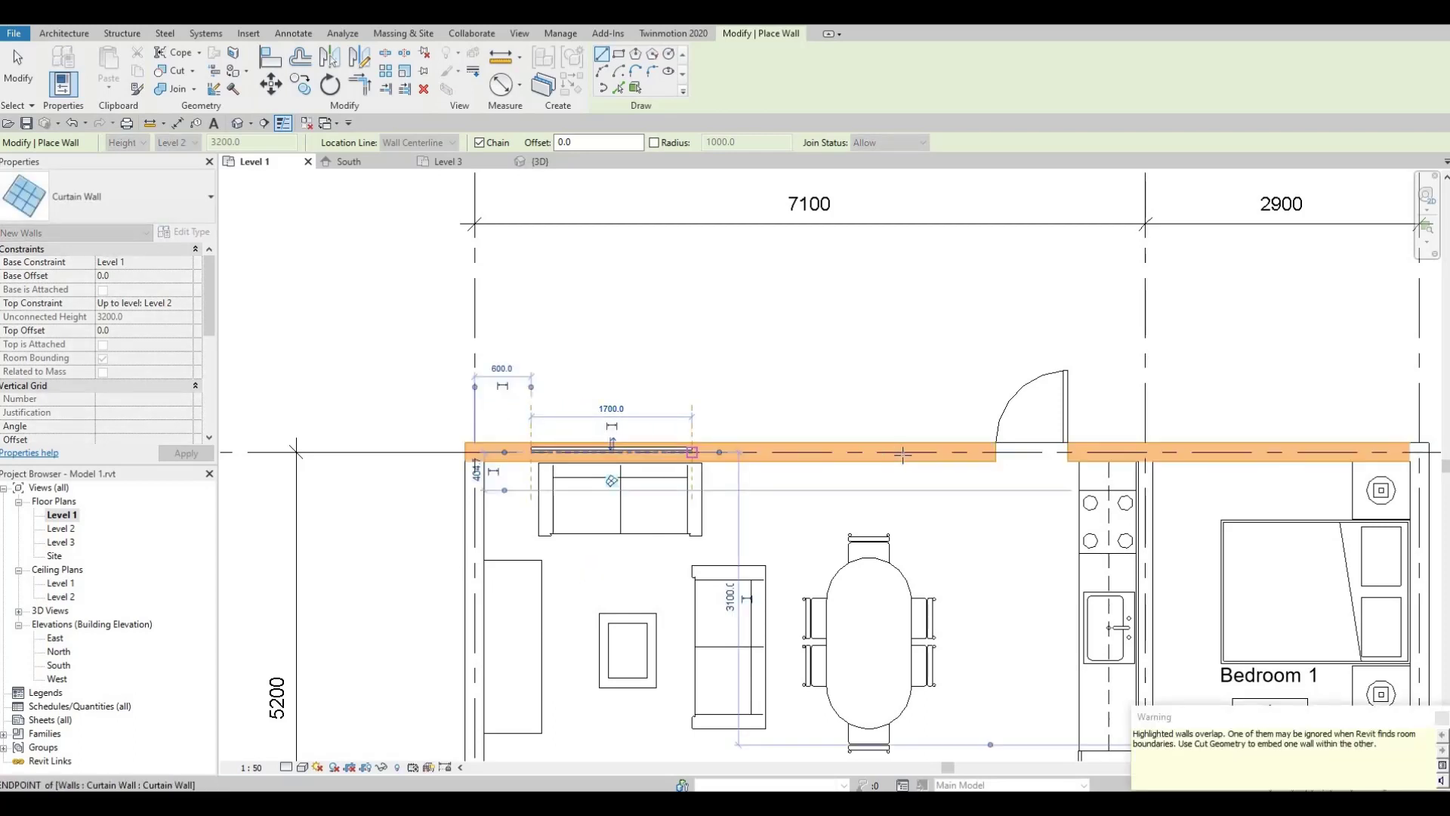
click(814, 452)
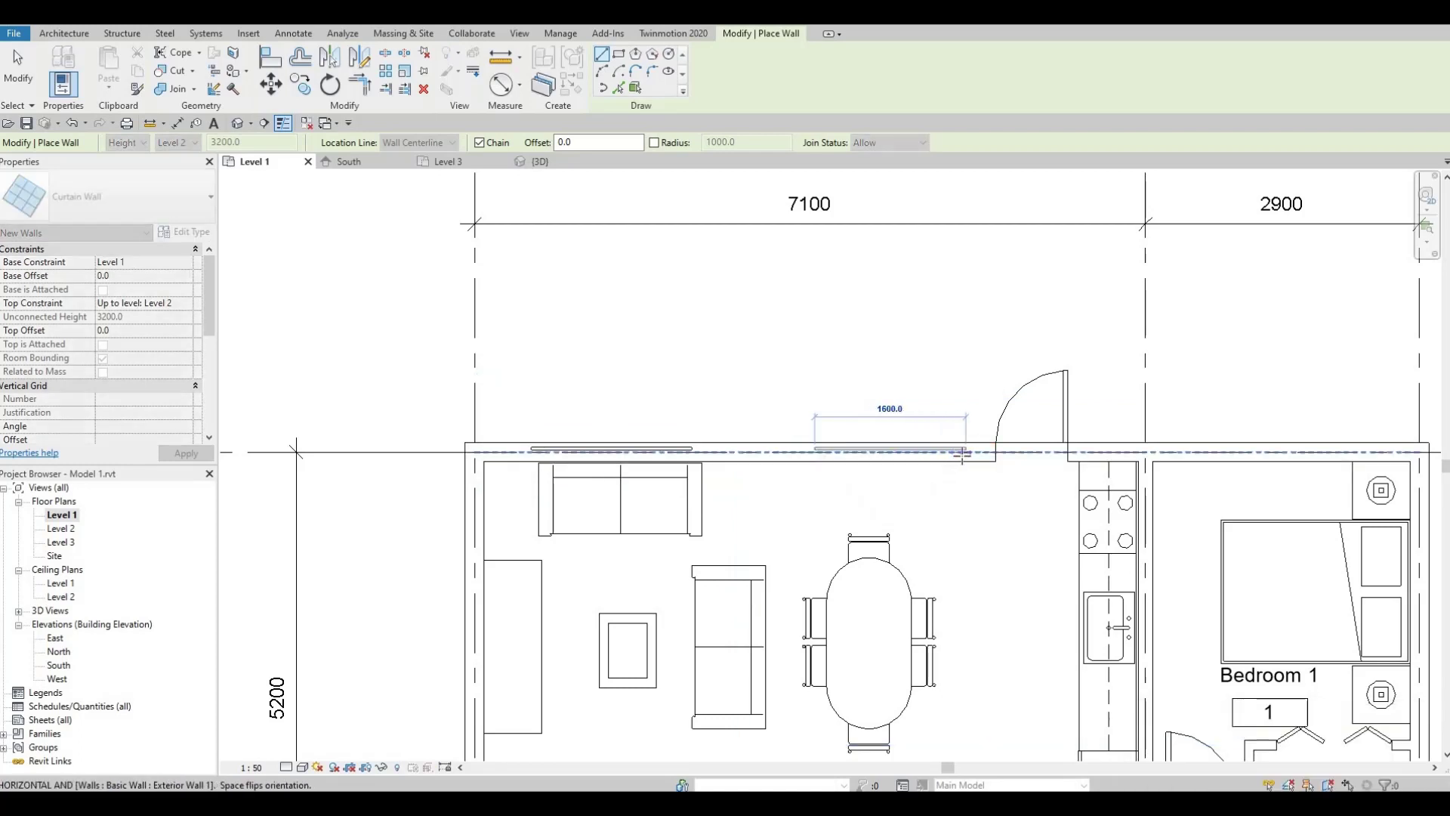
click(957, 451)
middle_drag(1148, 474, 716, 473)
click(768, 445)
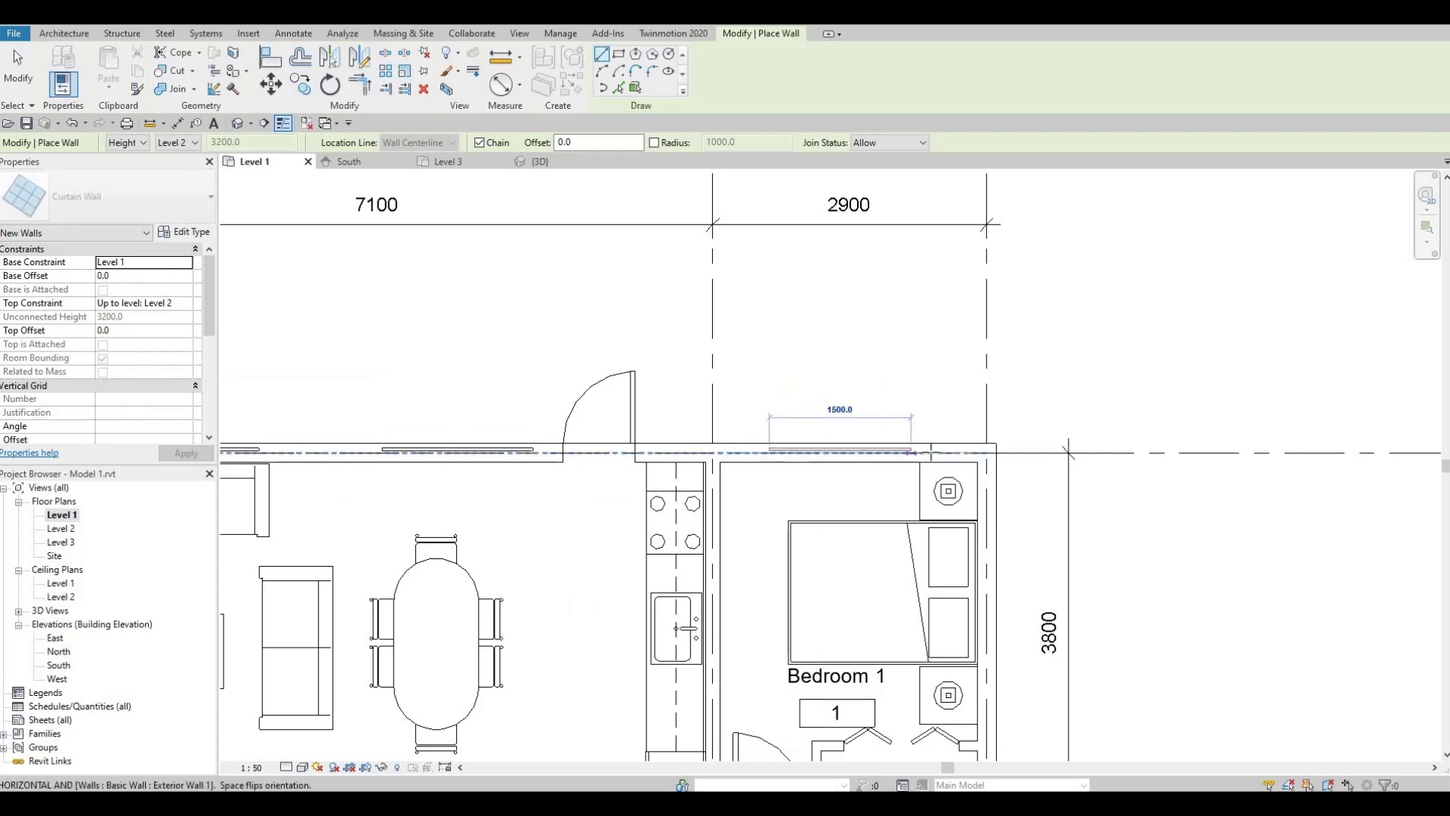
click(929, 450)
key(Escape)
key(Escape)
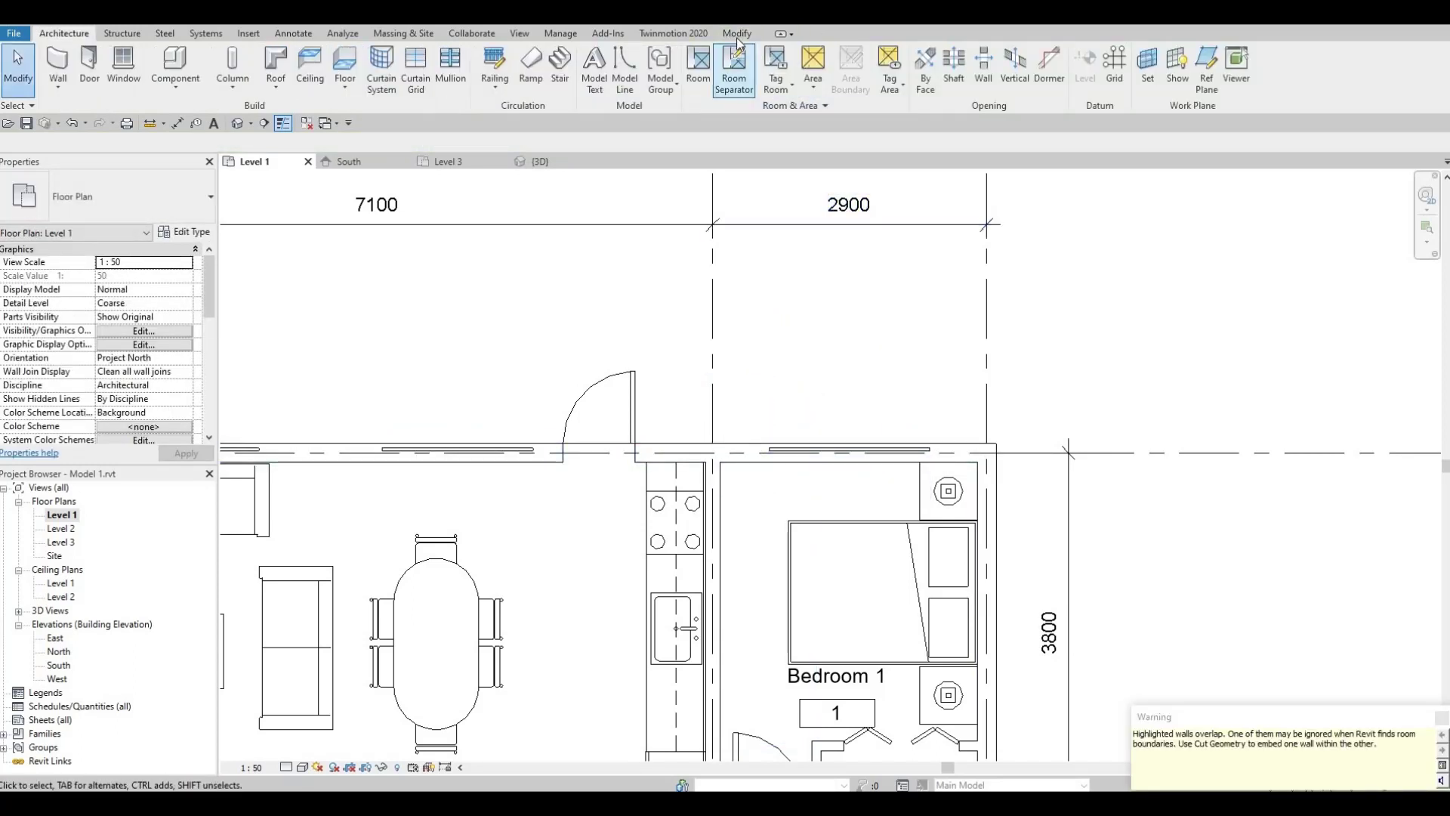
Step: Use Cut Geometry to cut the top exterior wall with each overlapping curtain wall
click(738, 35)
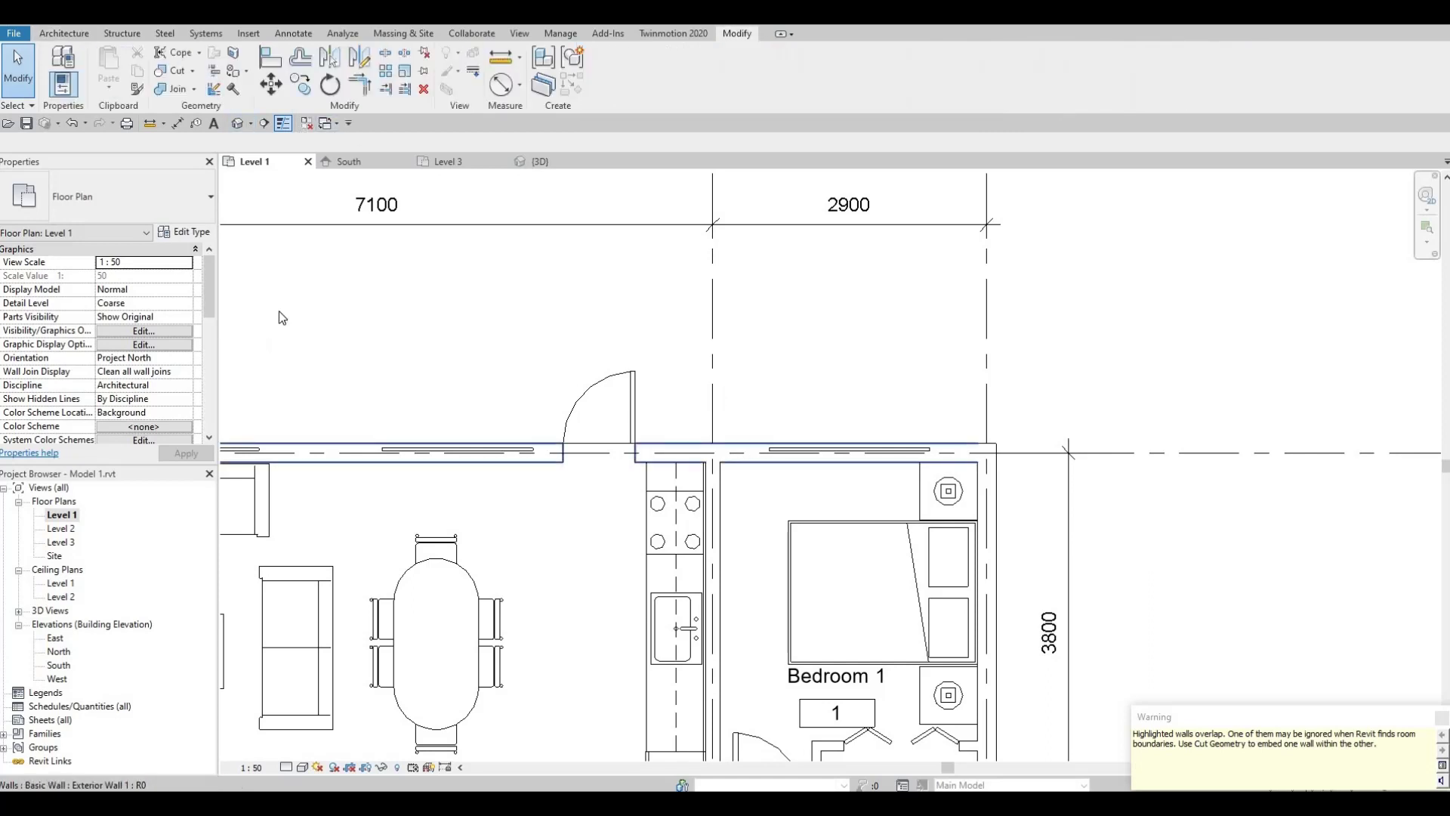
click(168, 73)
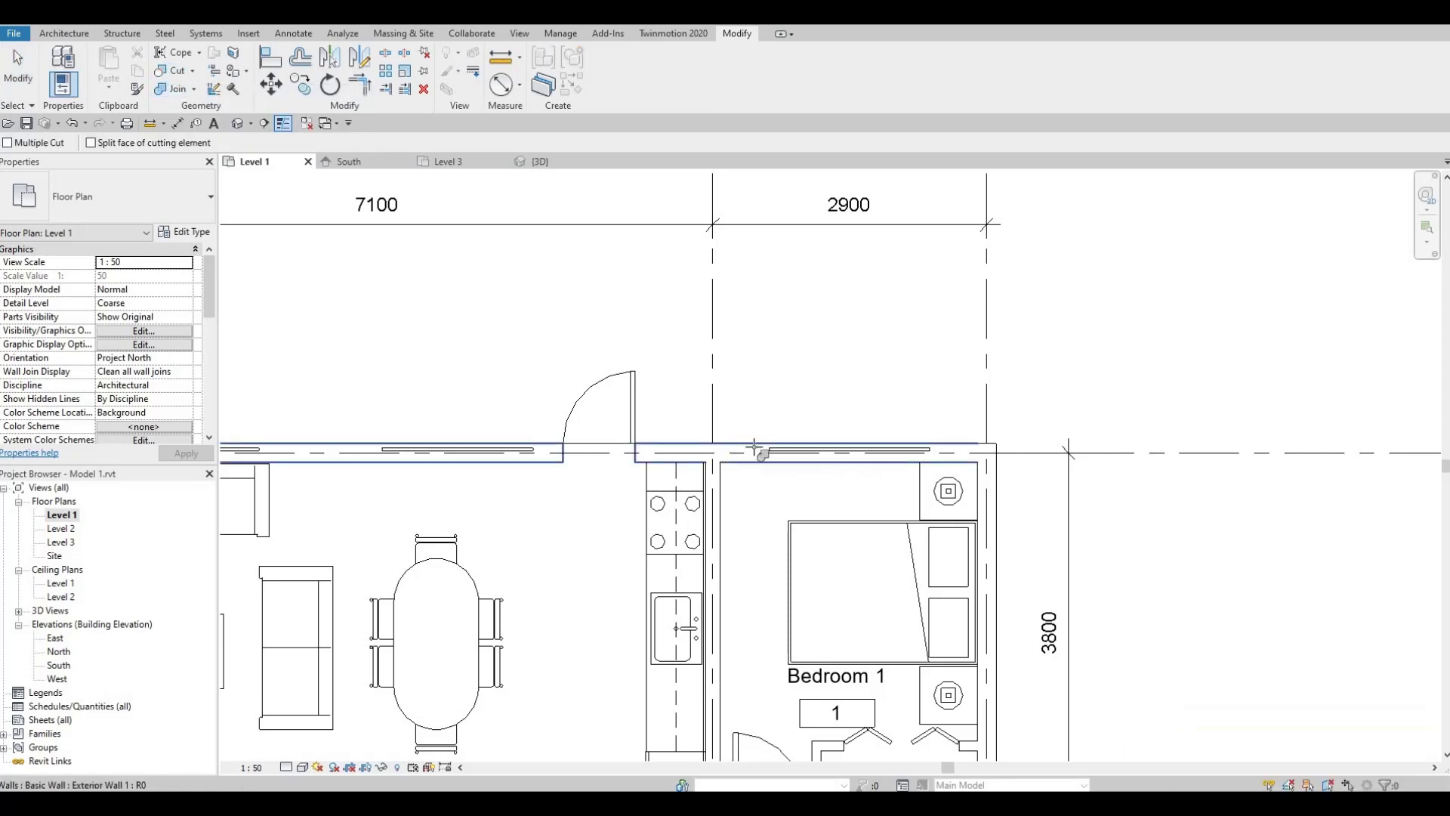
click(770, 453)
click(778, 450)
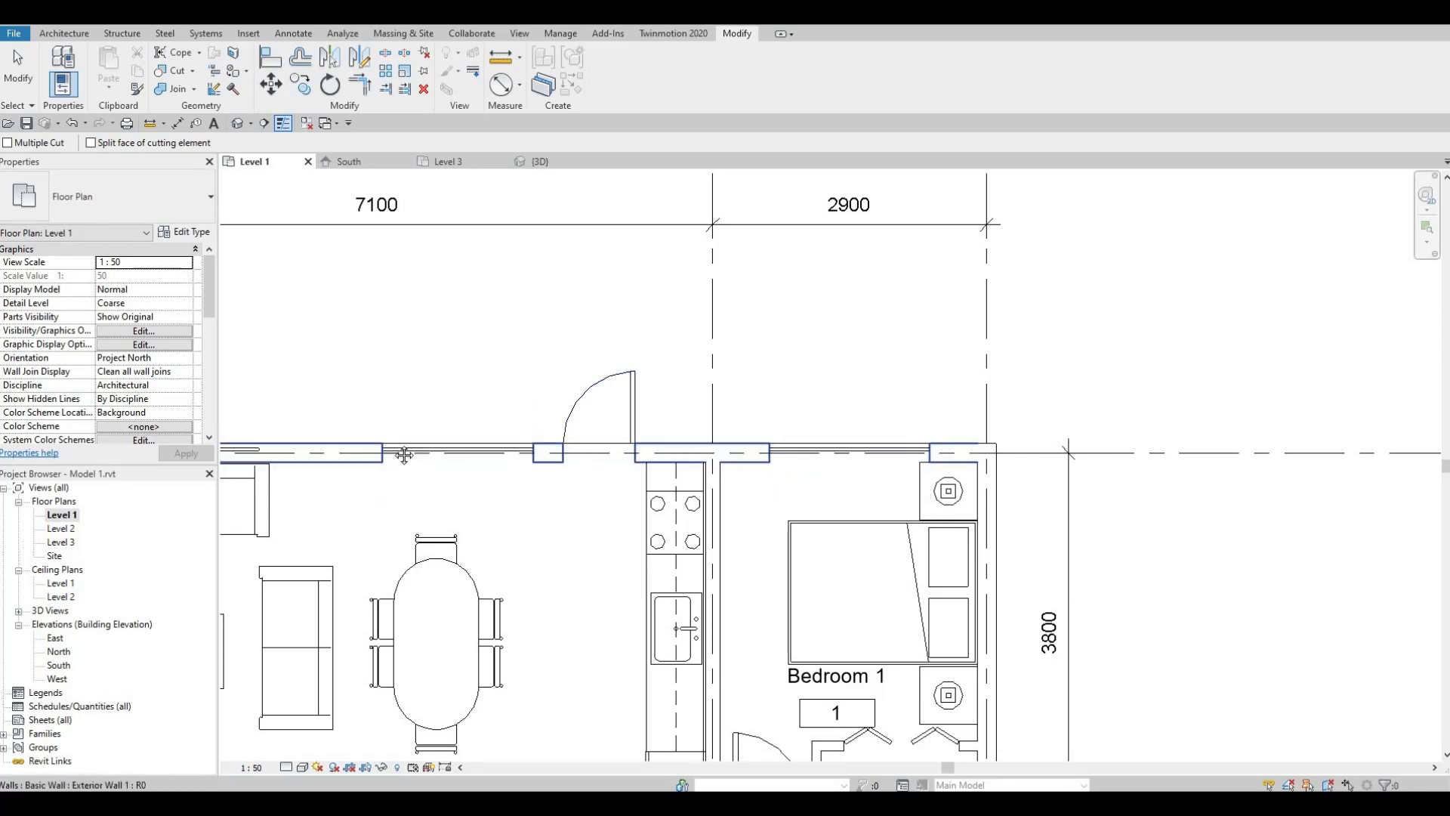
middle_drag(283, 446, 640, 442)
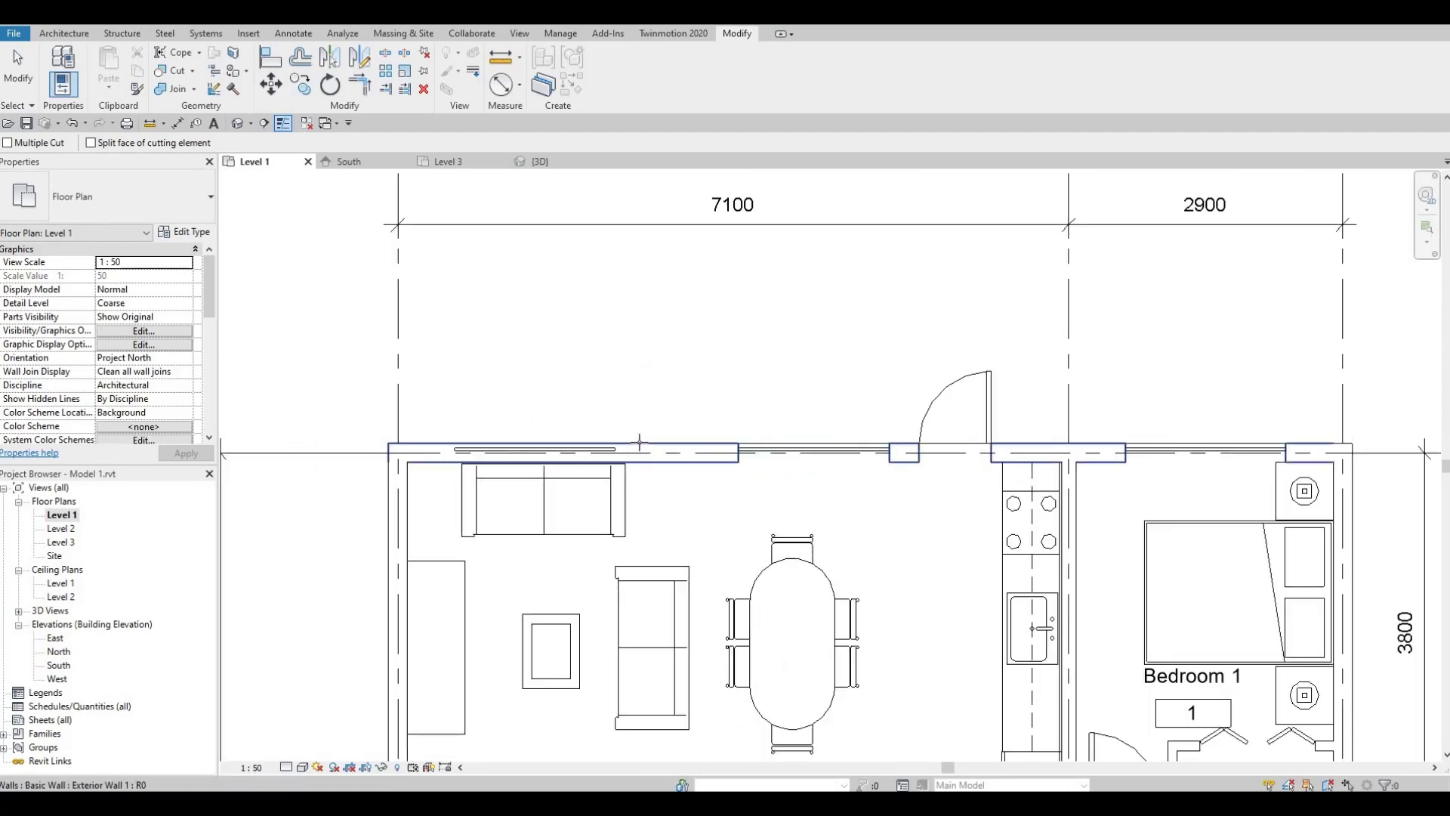
click(597, 450)
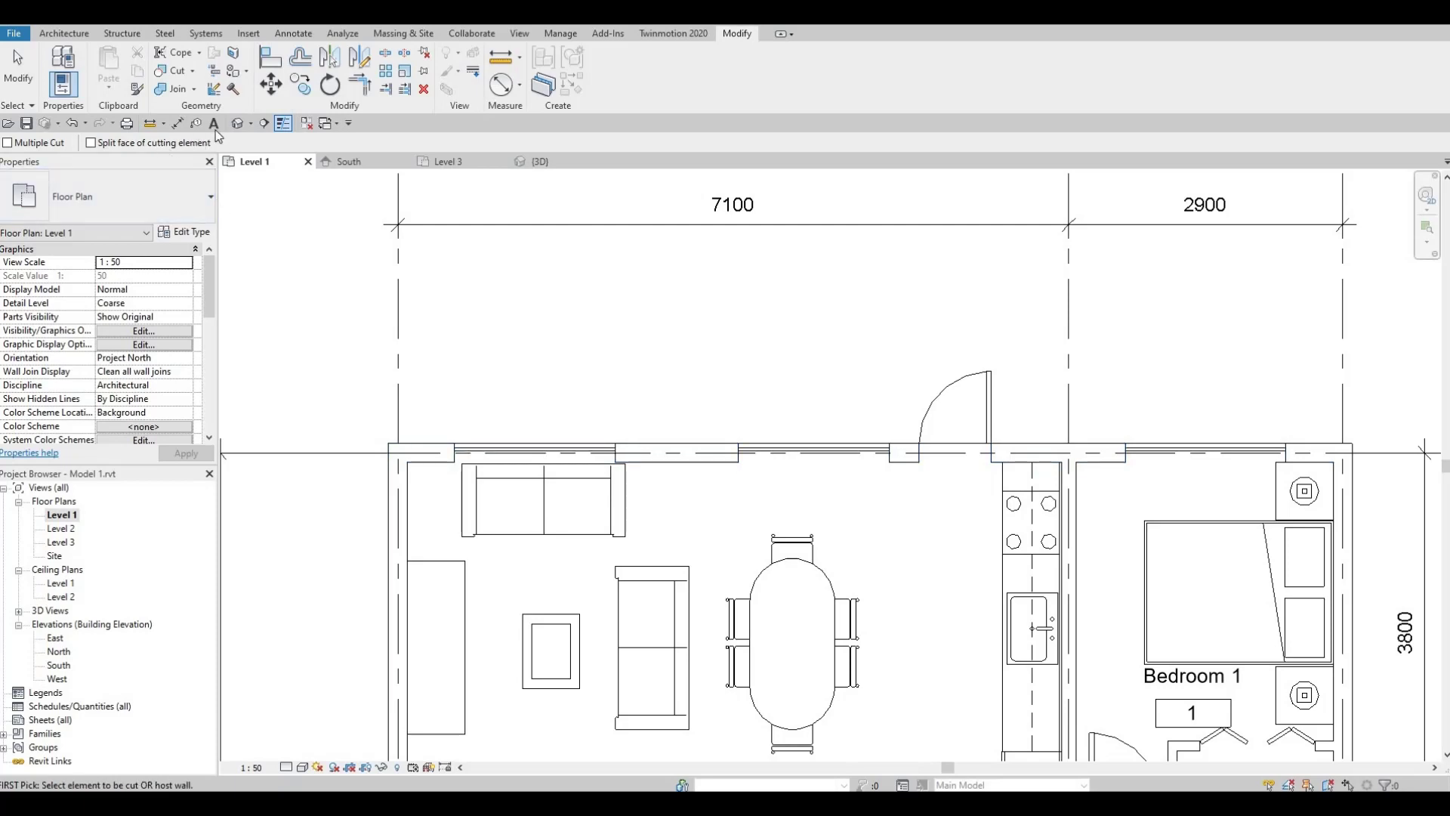
Step: In the default 3D view, lower a front curtain wall's top and raise its bottom to form a window
click(237, 123)
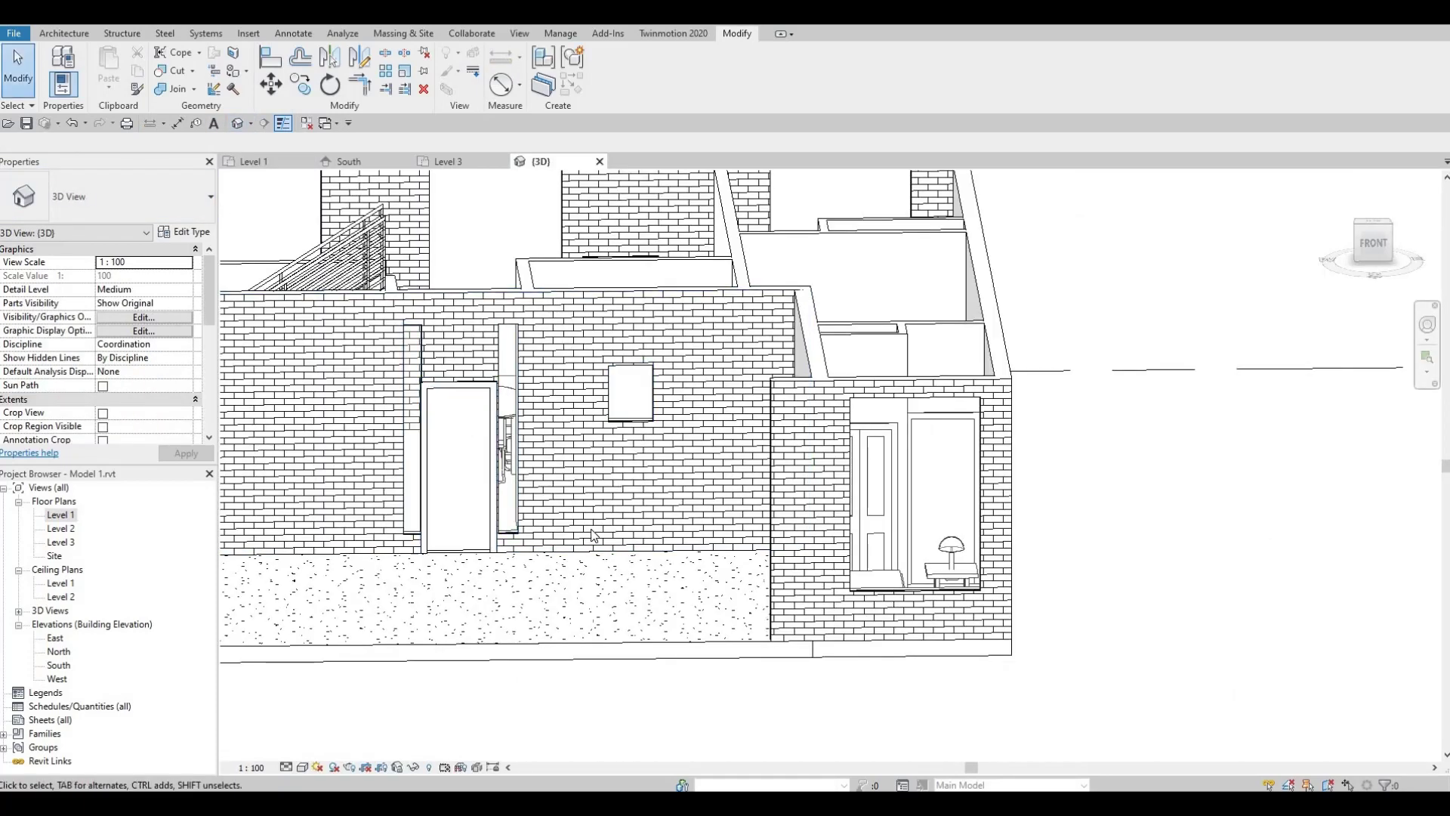
shift+middle_drag(585, 548, 627, 655)
shift+middle_drag(730, 654, 981, 543)
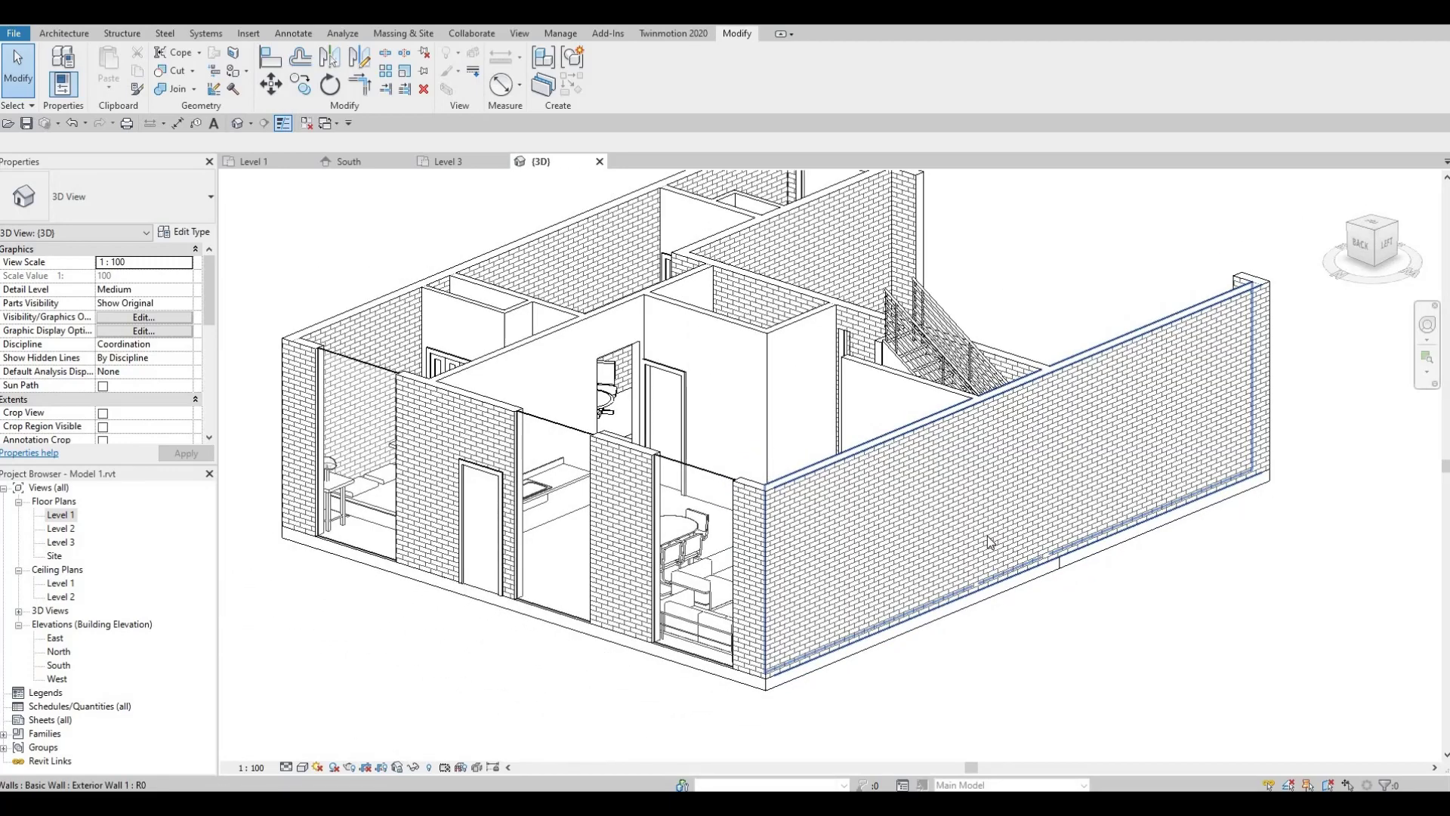
click(670, 451)
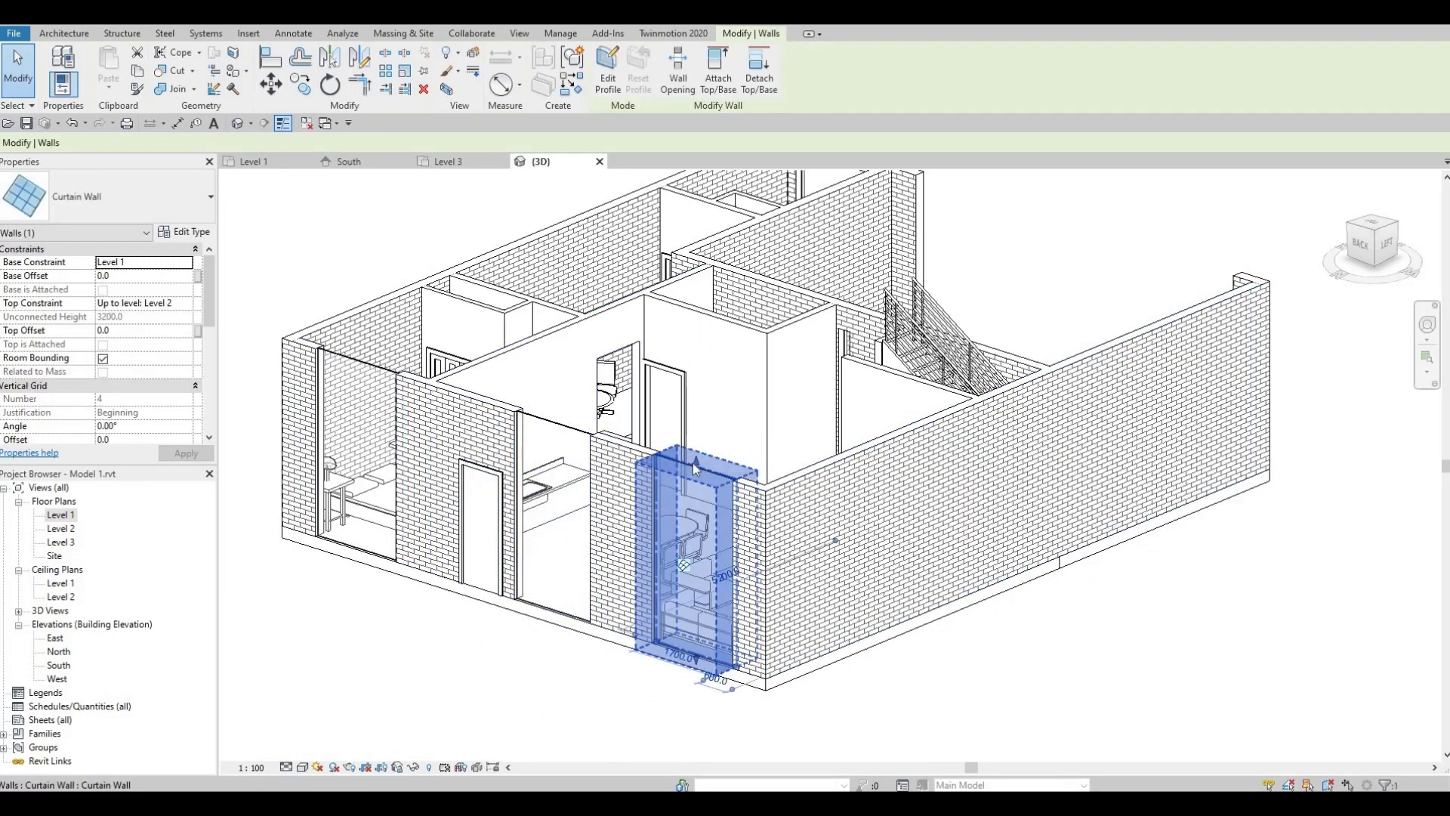
drag(691, 485, 671, 530)
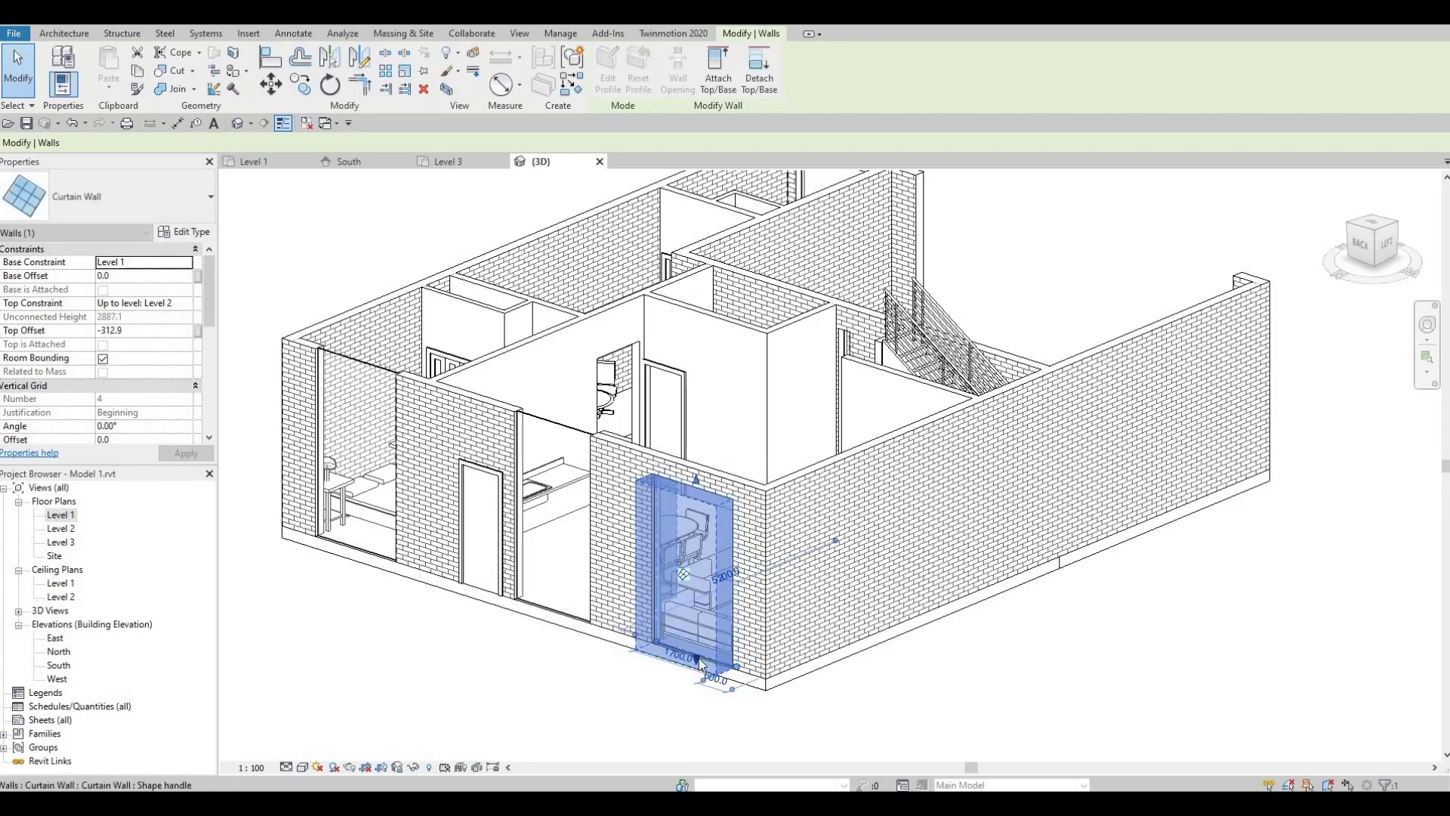
drag(701, 648, 703, 620)
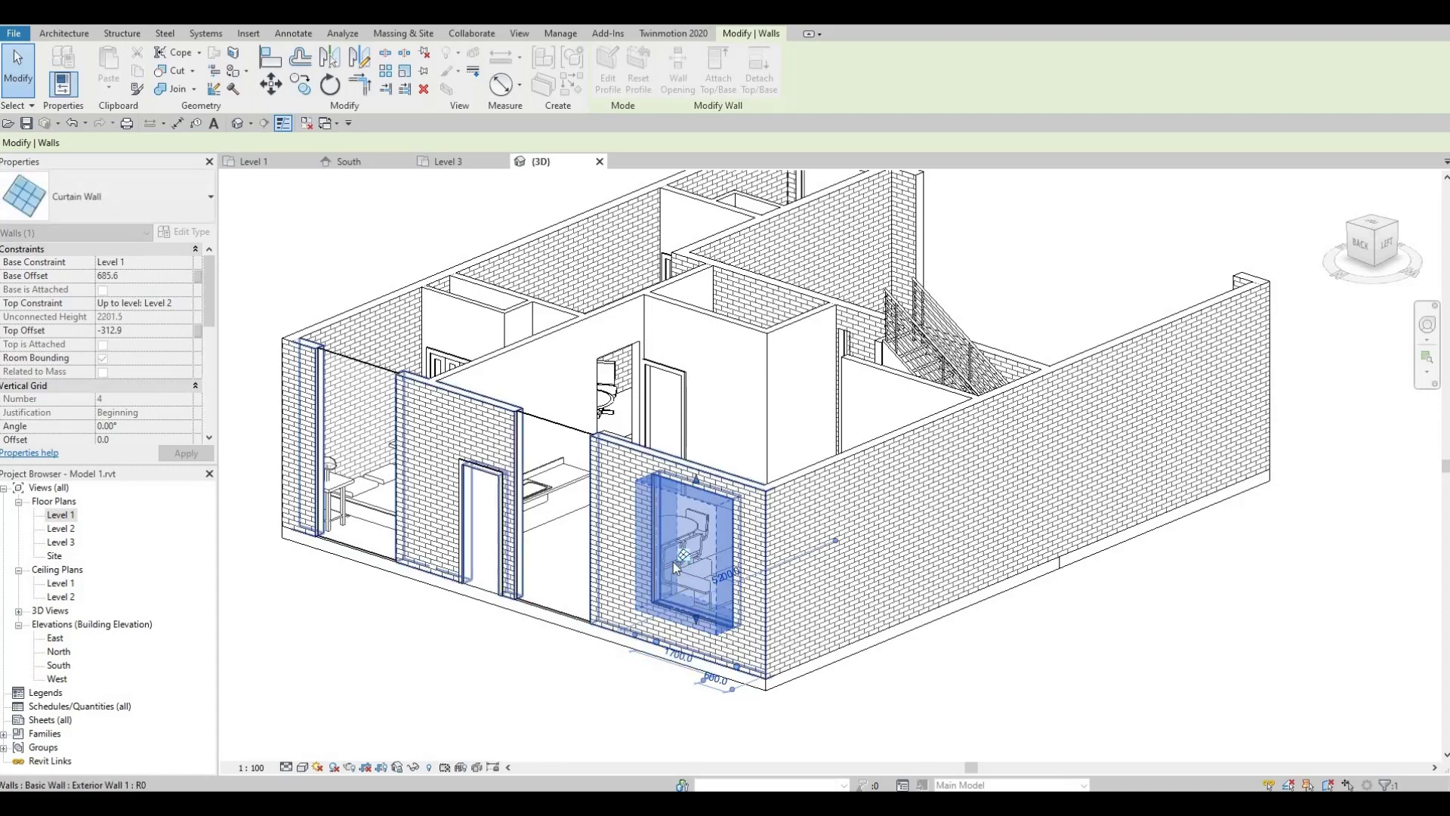
key(Escape)
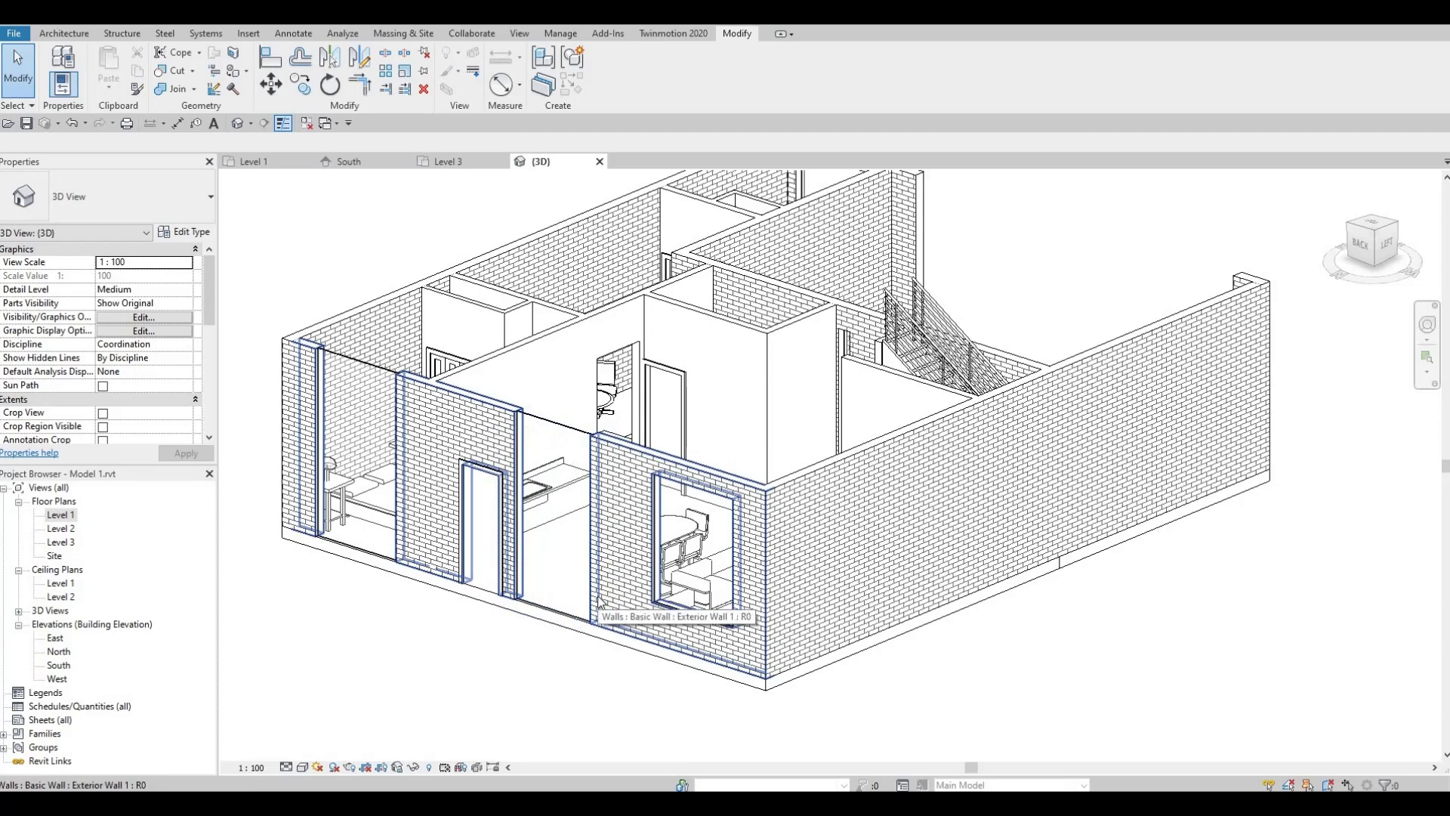
Step: Align the curtain wall openings' tops to the brick wall top with AL
key(a)
key(l)
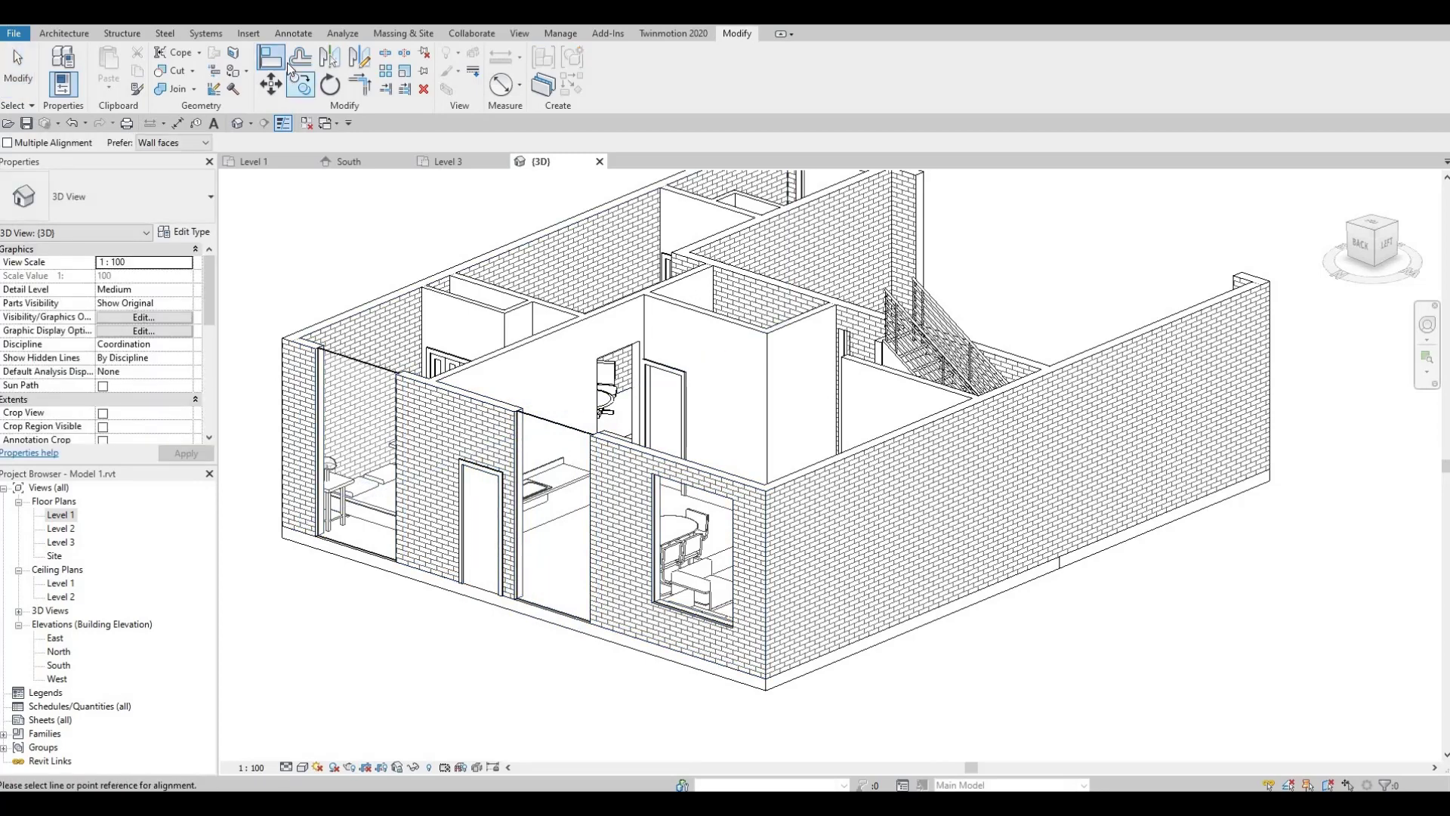
click(682, 489)
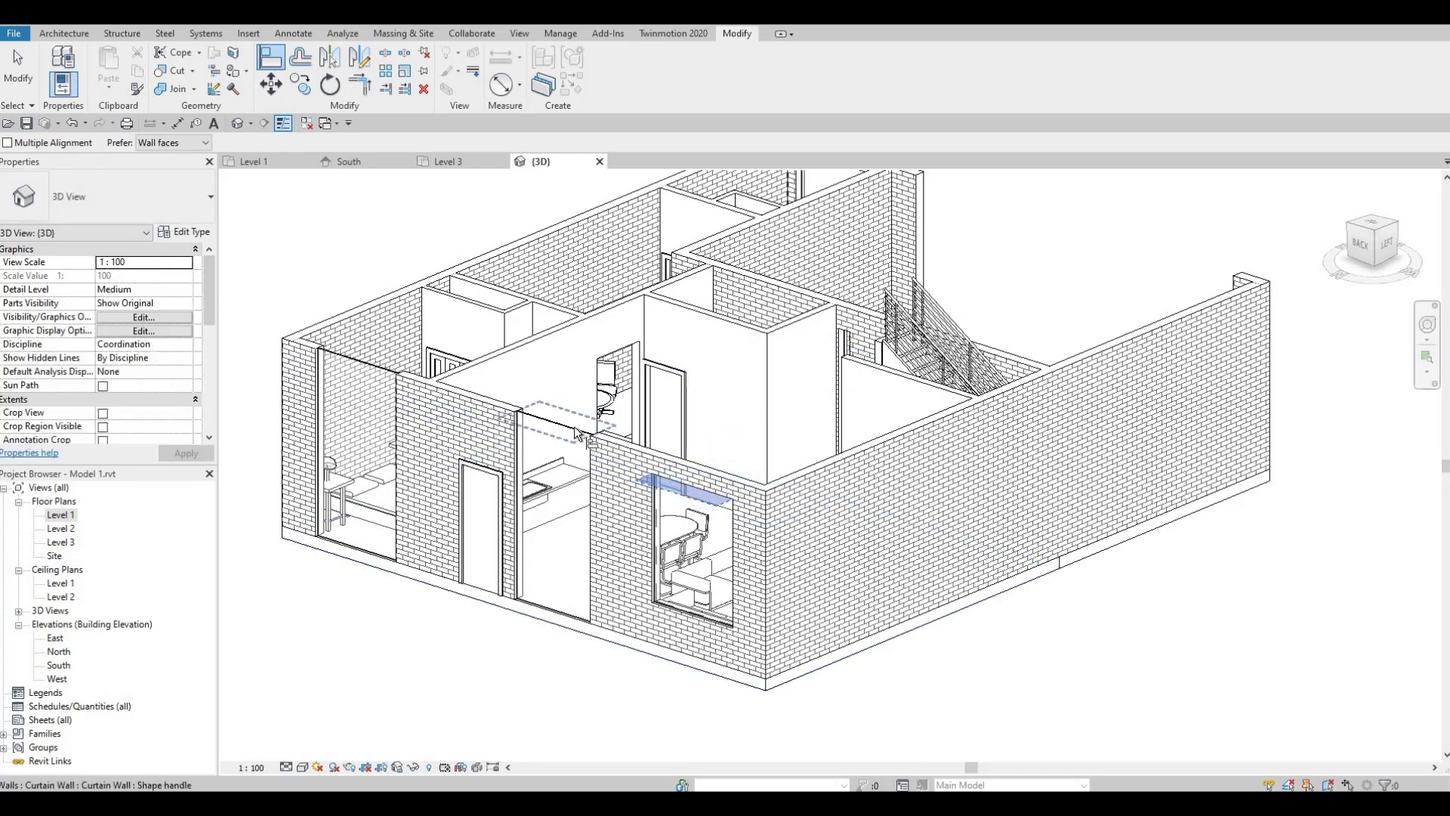
click(573, 448)
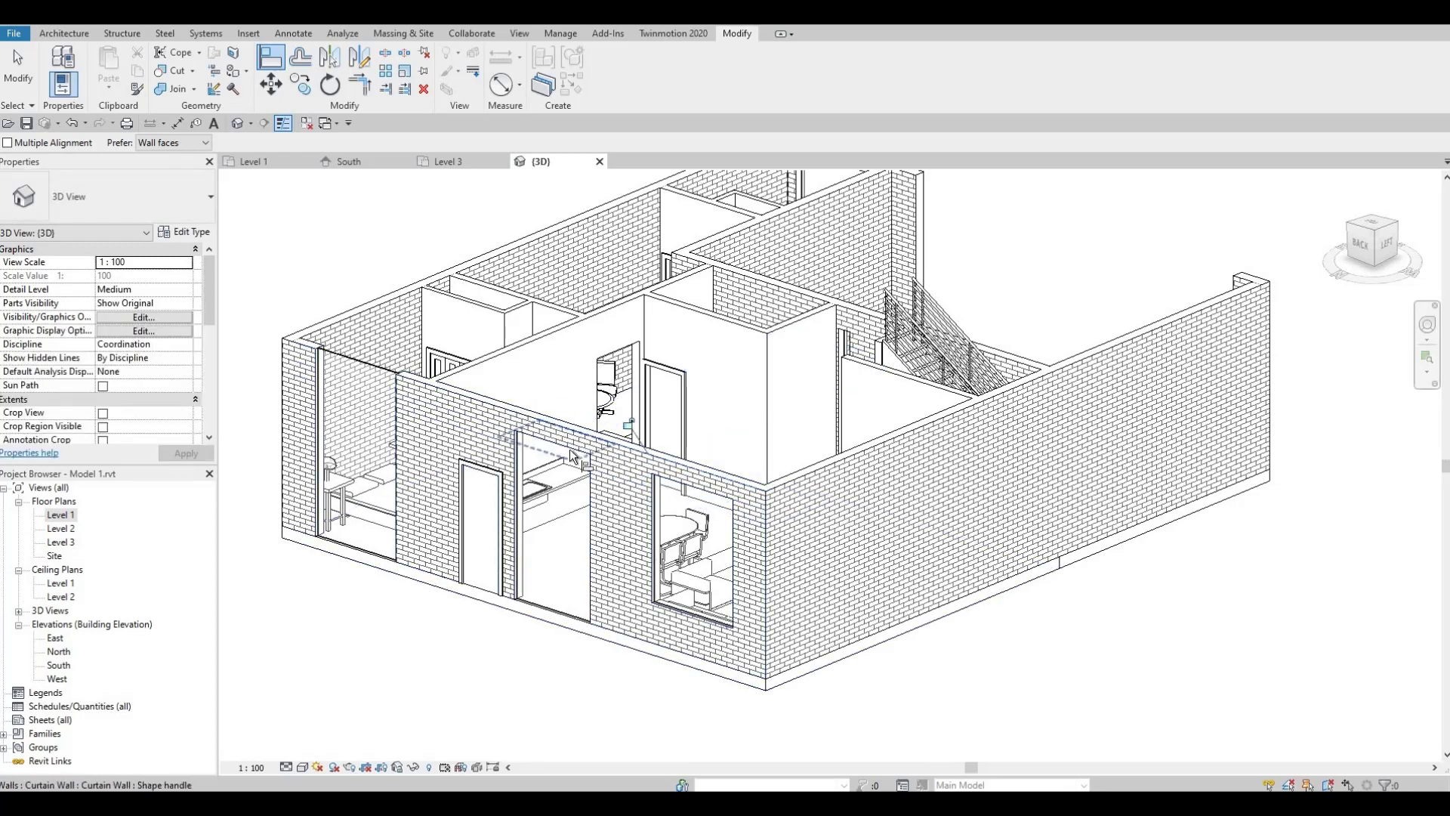
click(544, 446)
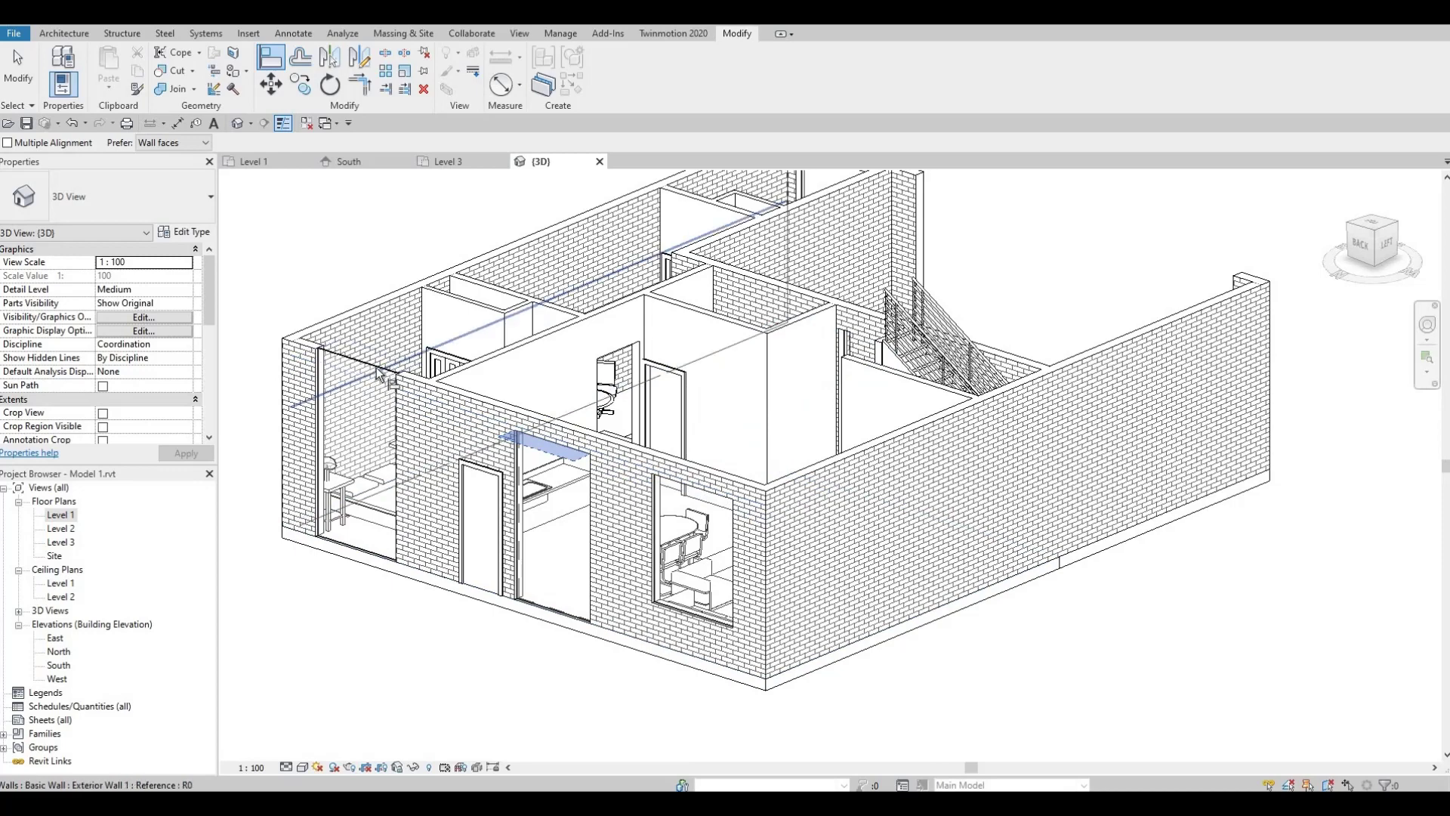
click(383, 409)
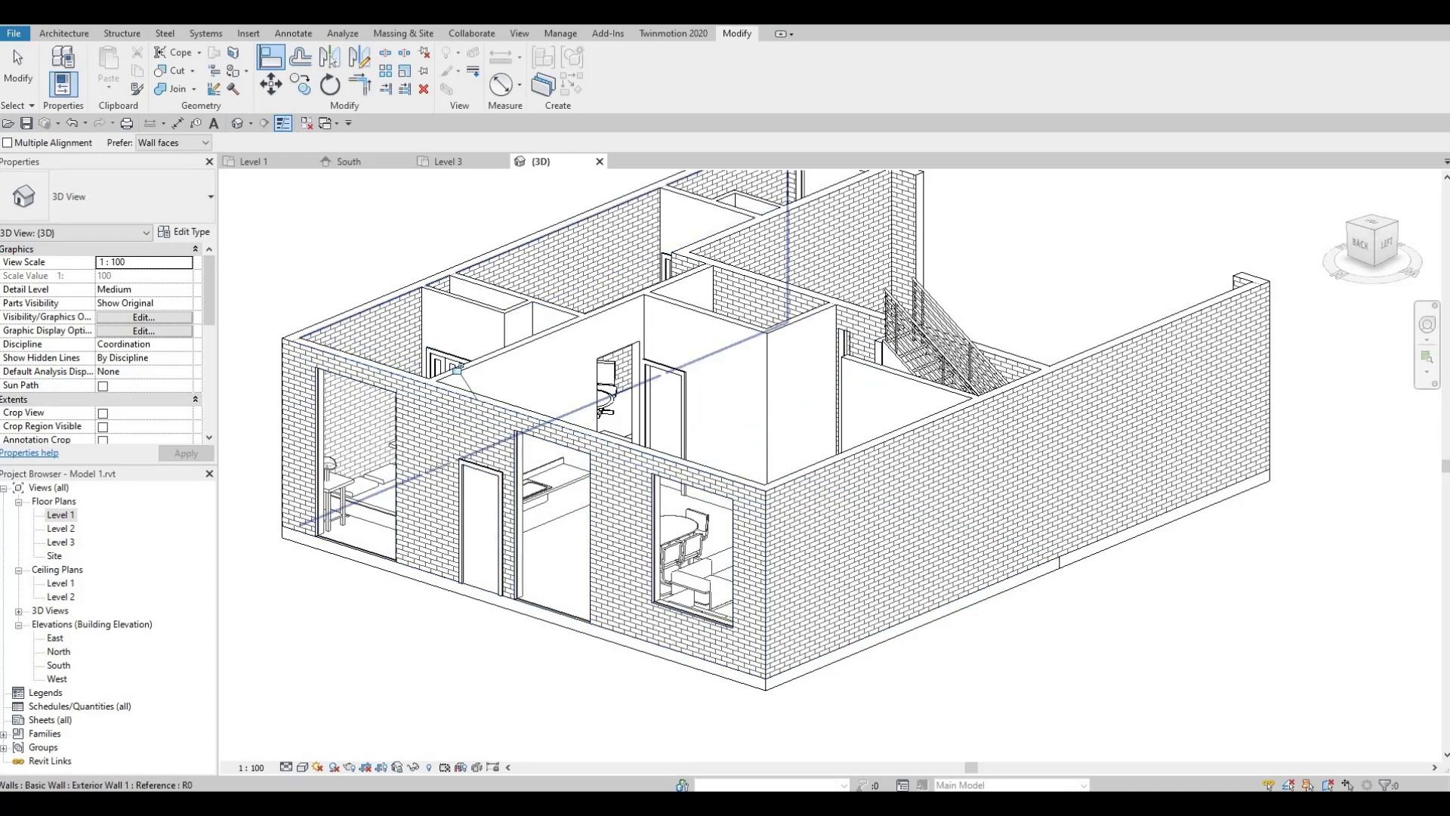
click(357, 381)
key(Escape)
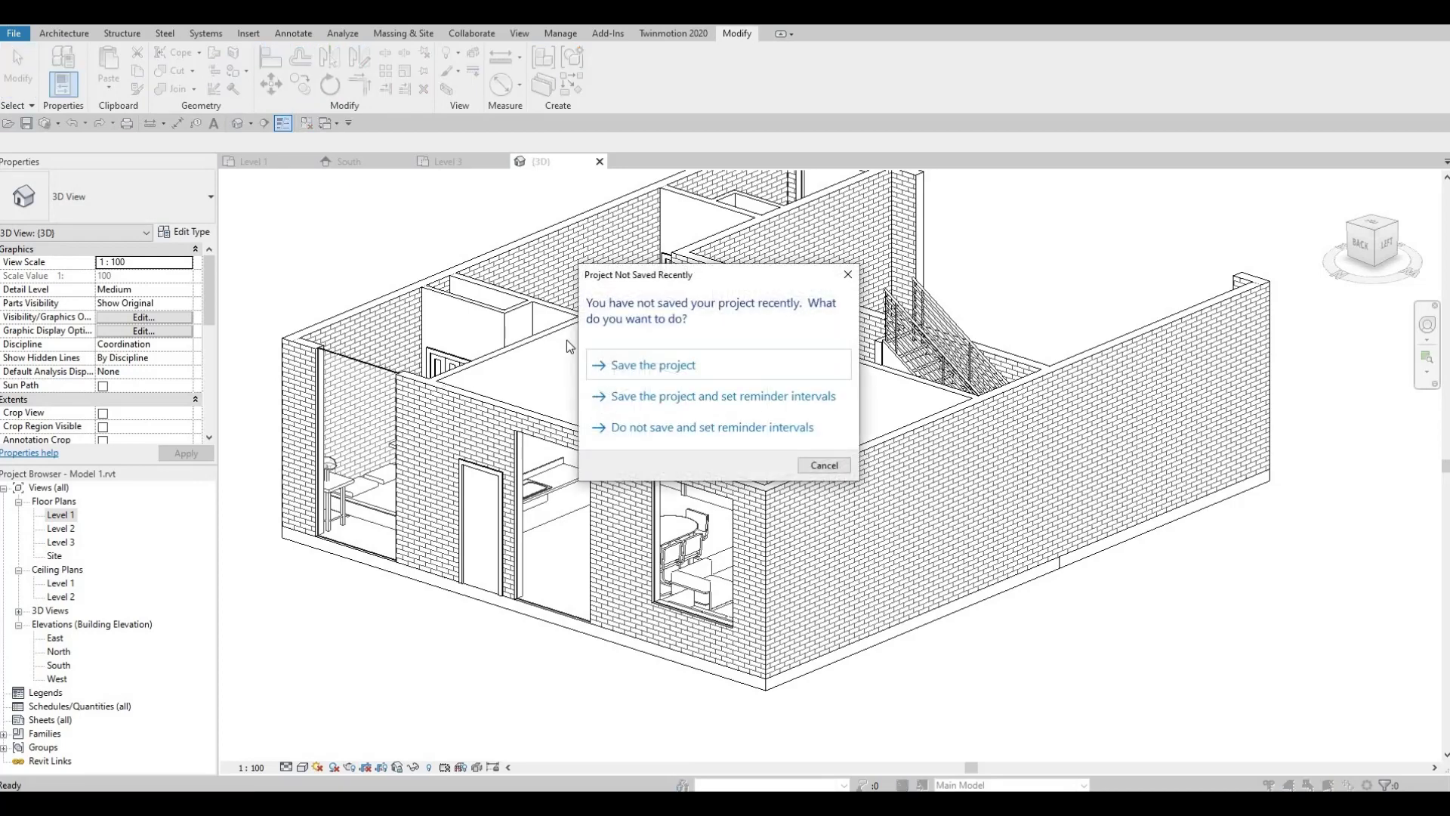
click(718, 365)
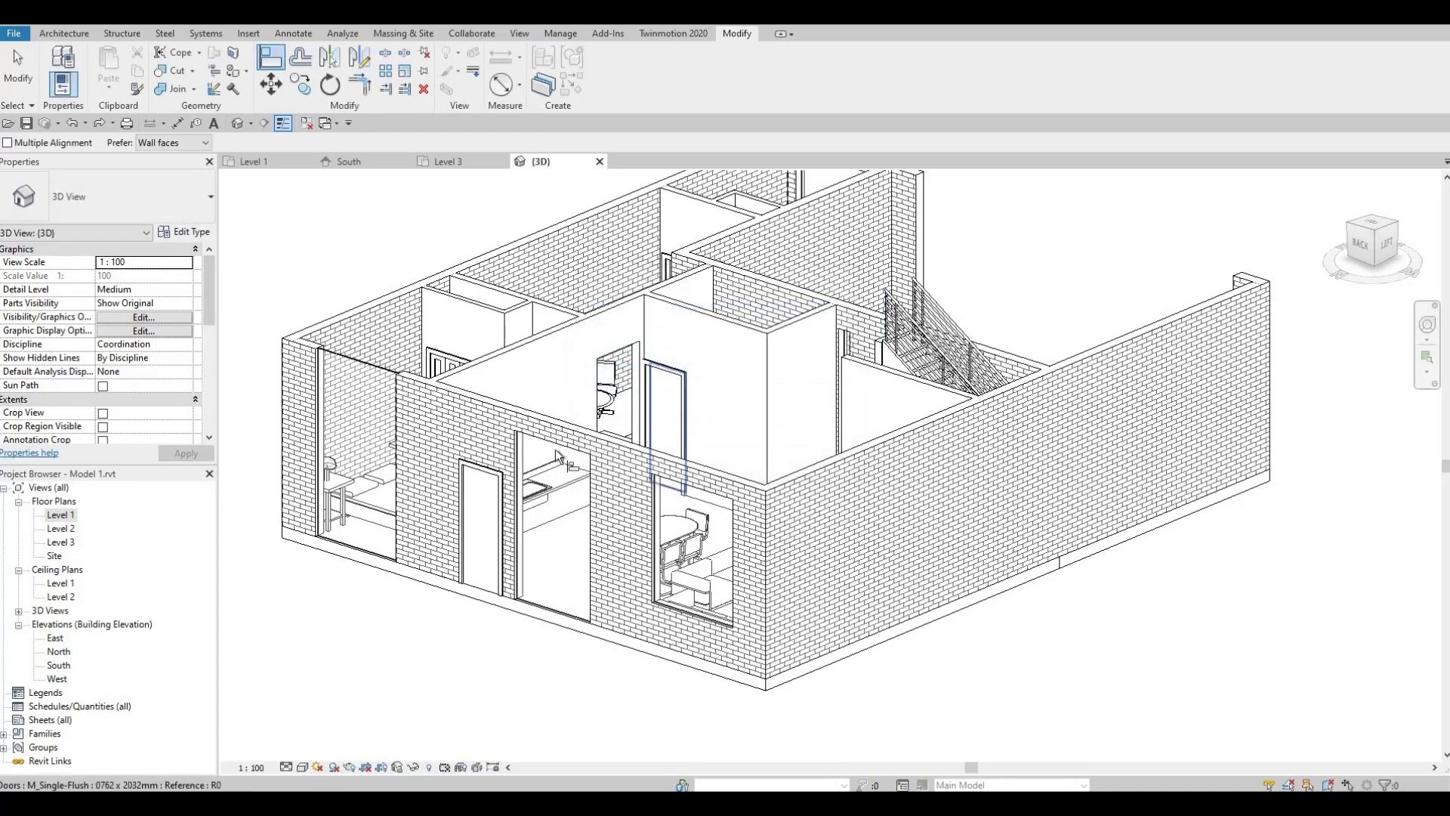
click(408, 396)
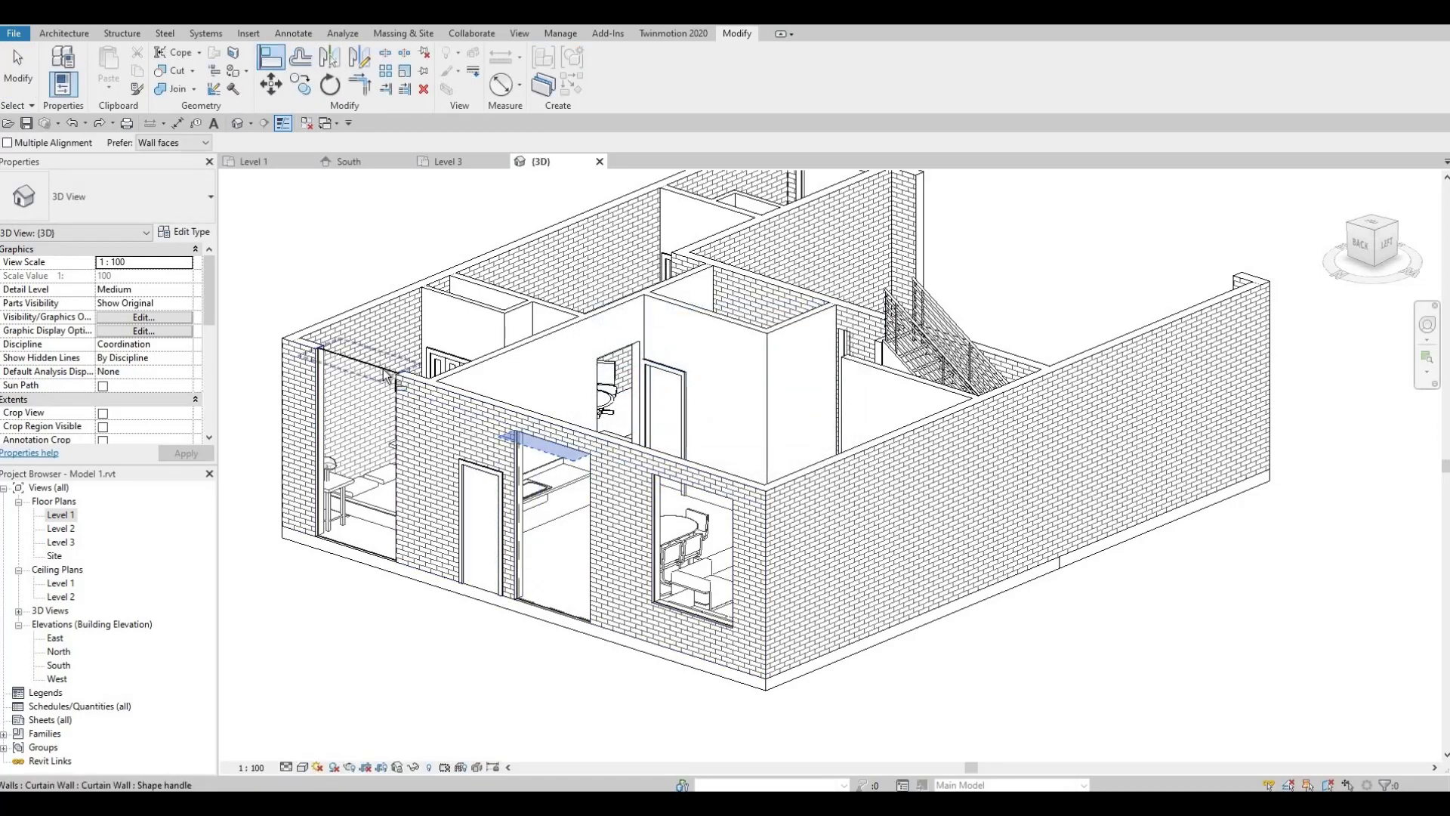
click(397, 382)
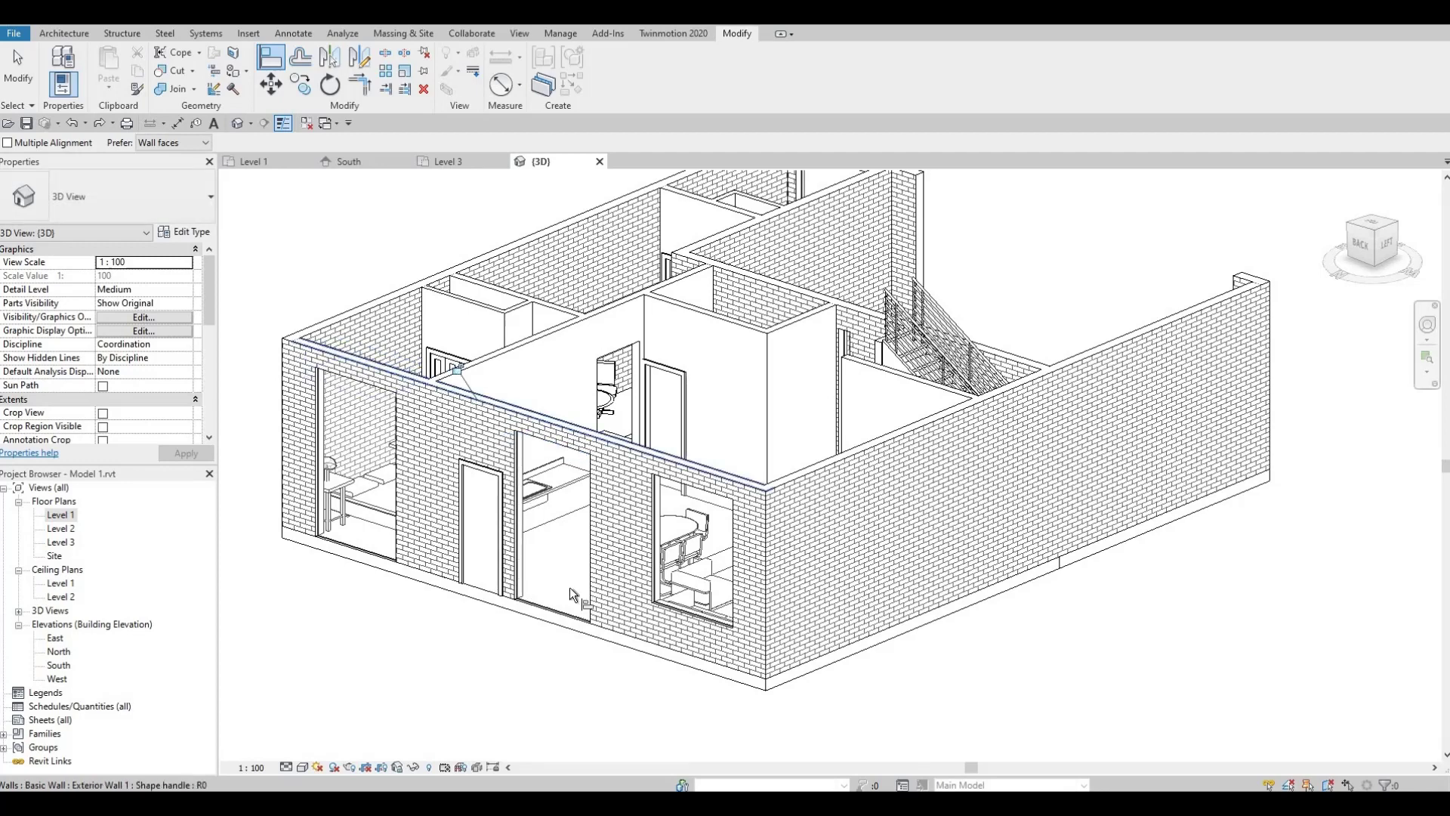
Step: Raise the middle and left openings' bottoms to sill height, then open the Level 2 plan
click(683, 618)
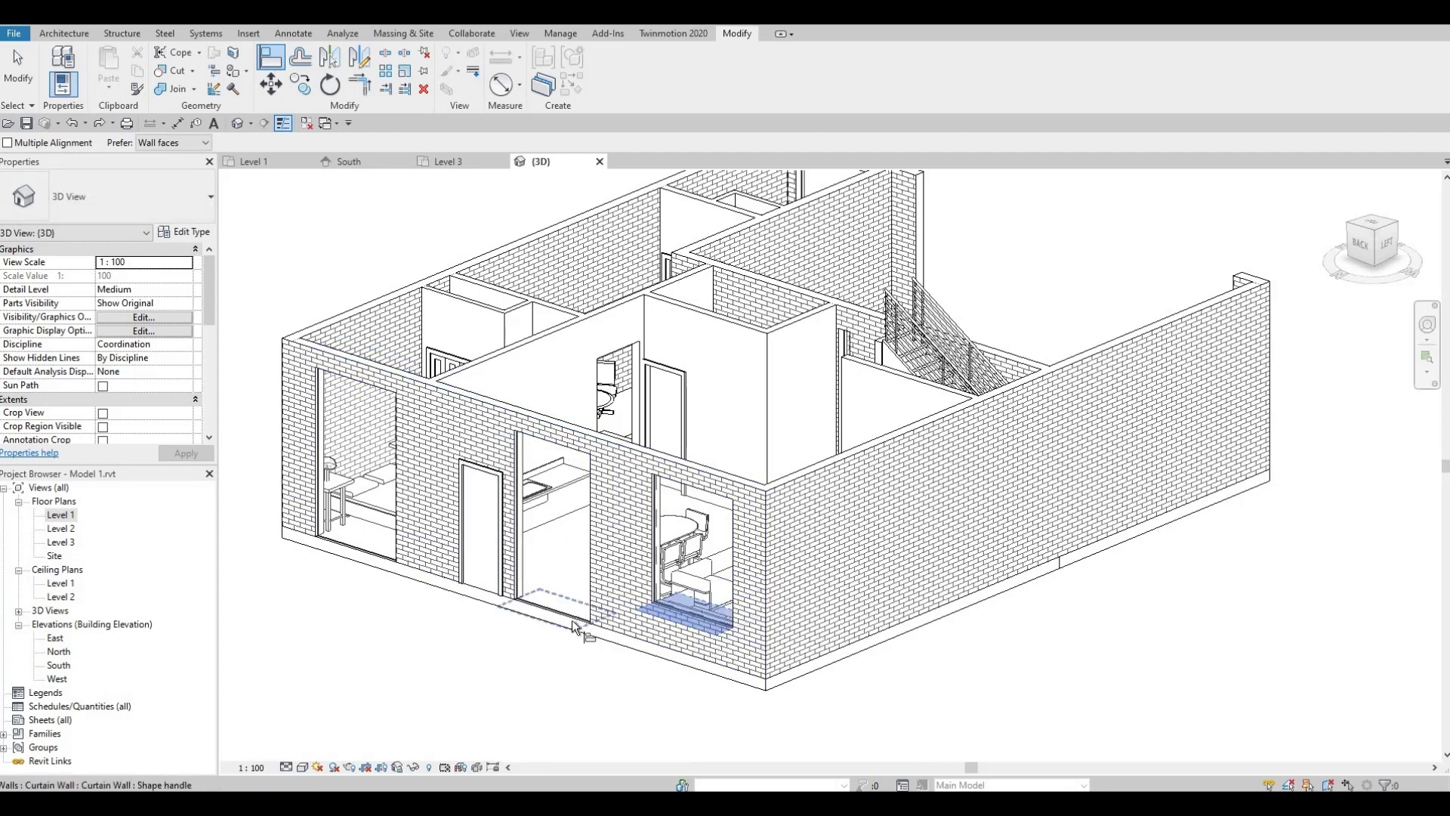
click(572, 619)
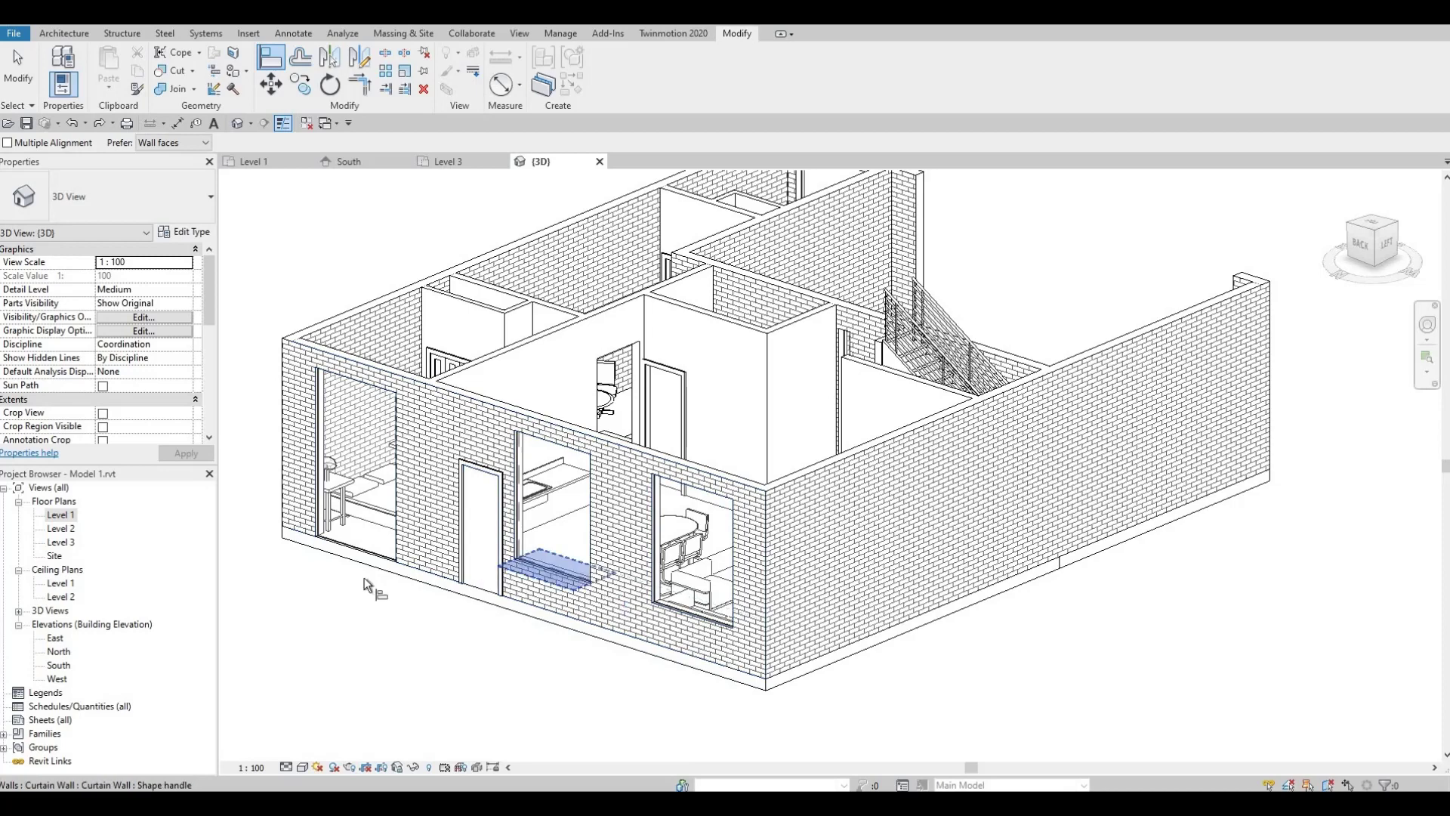
click(389, 556)
key(Escape)
key(Escape)
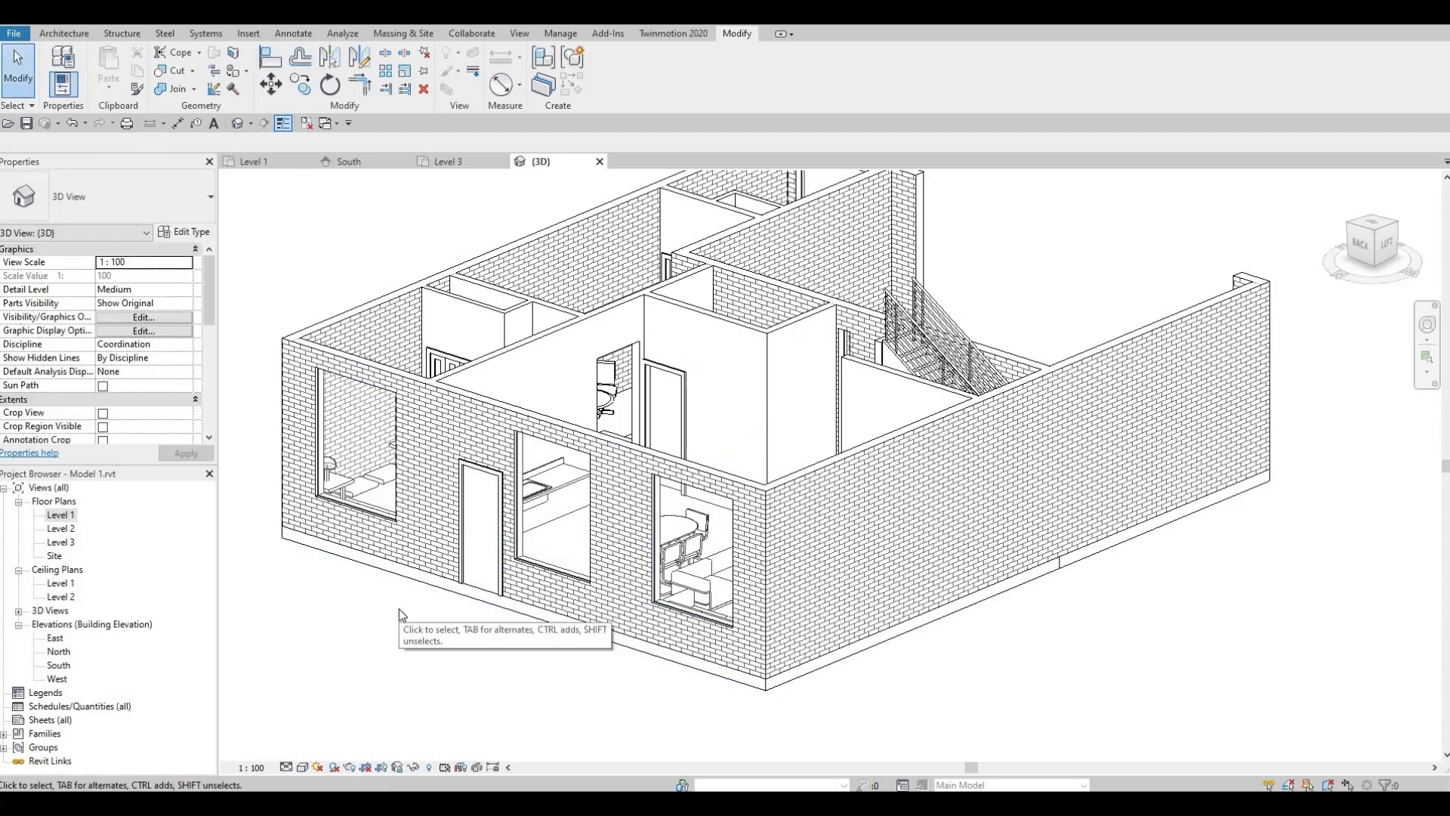
double_click(60, 528)
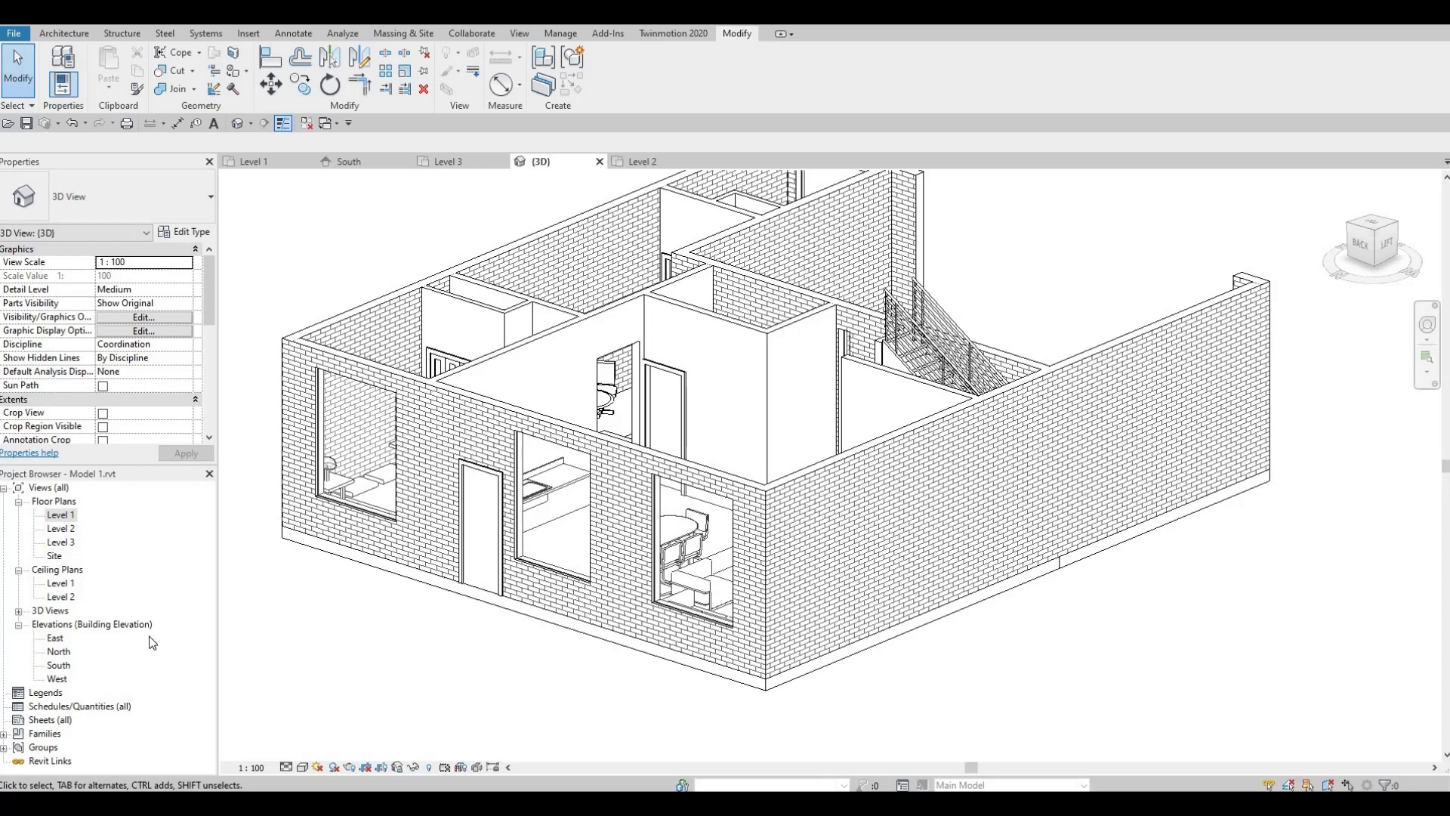
double_click(62, 528)
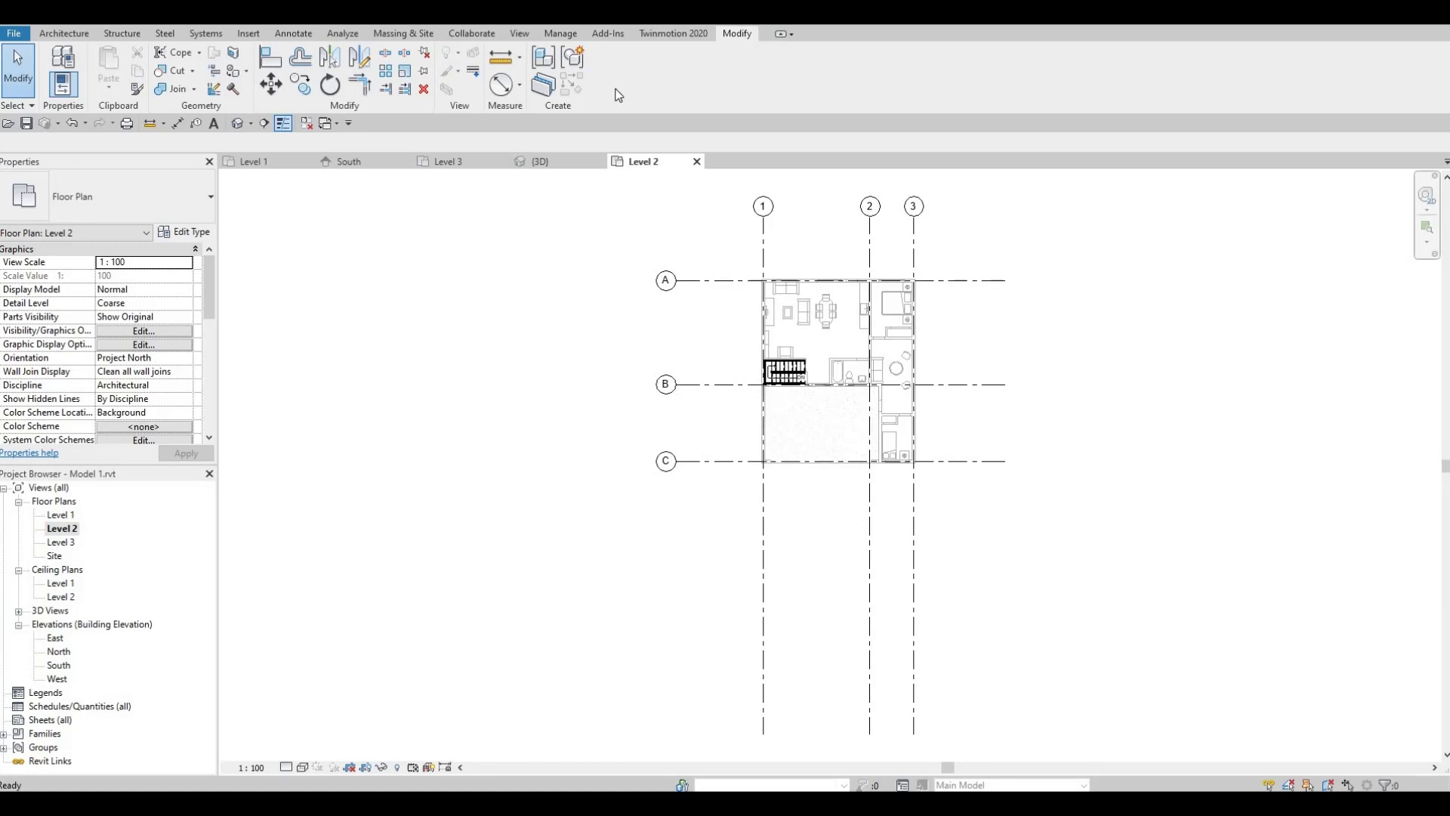
scroll(962, 346, up, 5)
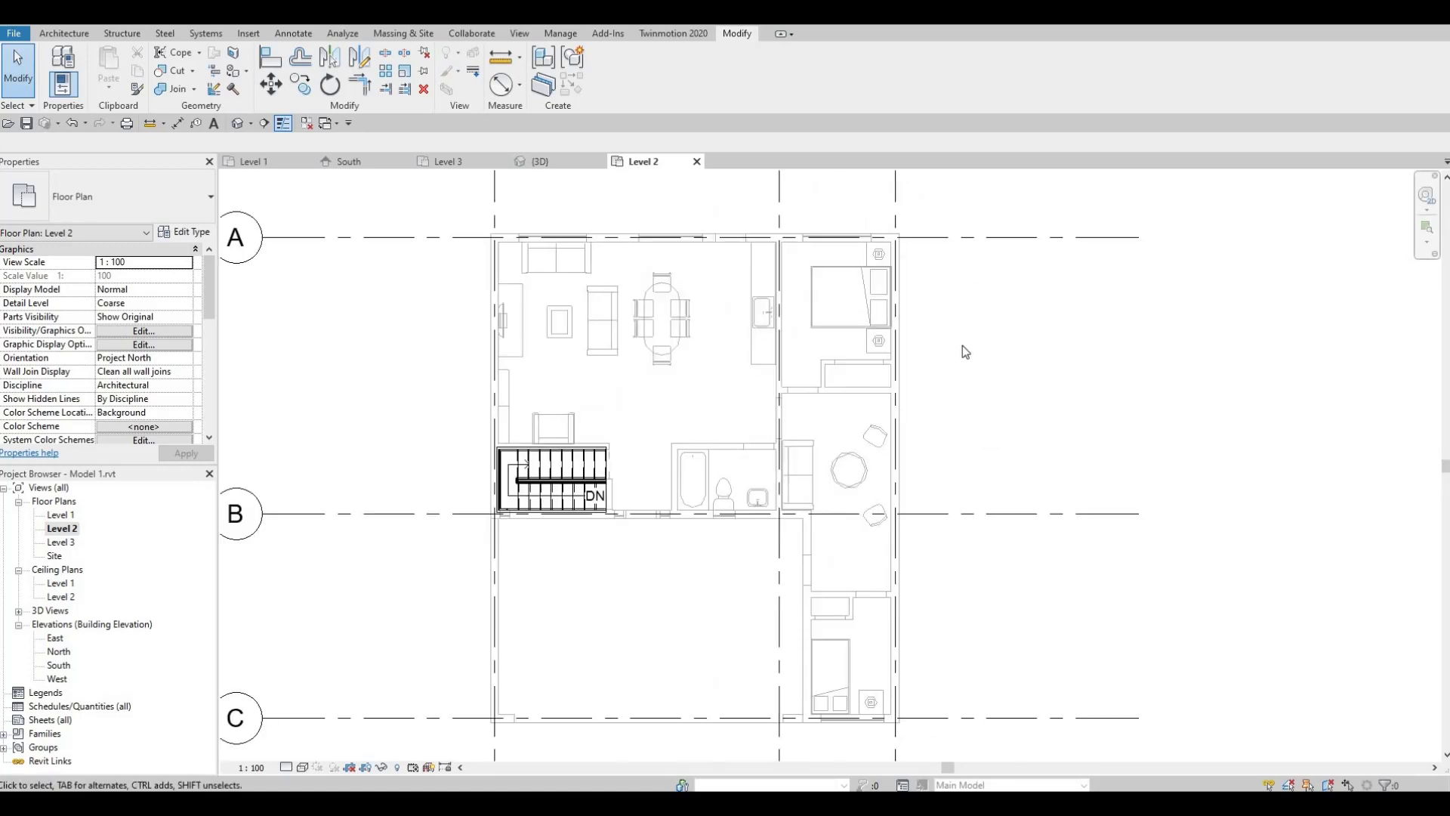
middle_drag(843, 364, 720, 370)
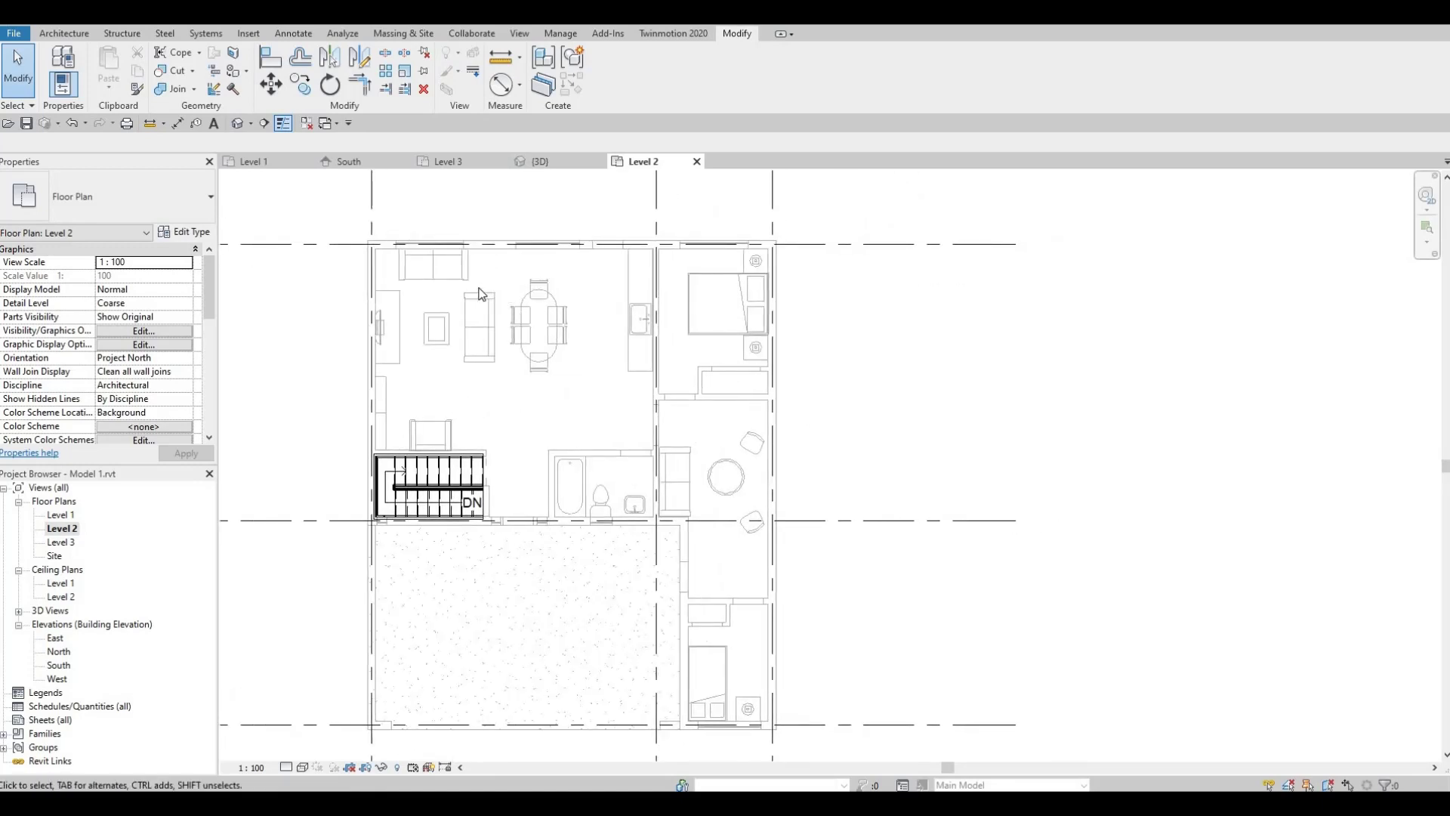
click(206, 361)
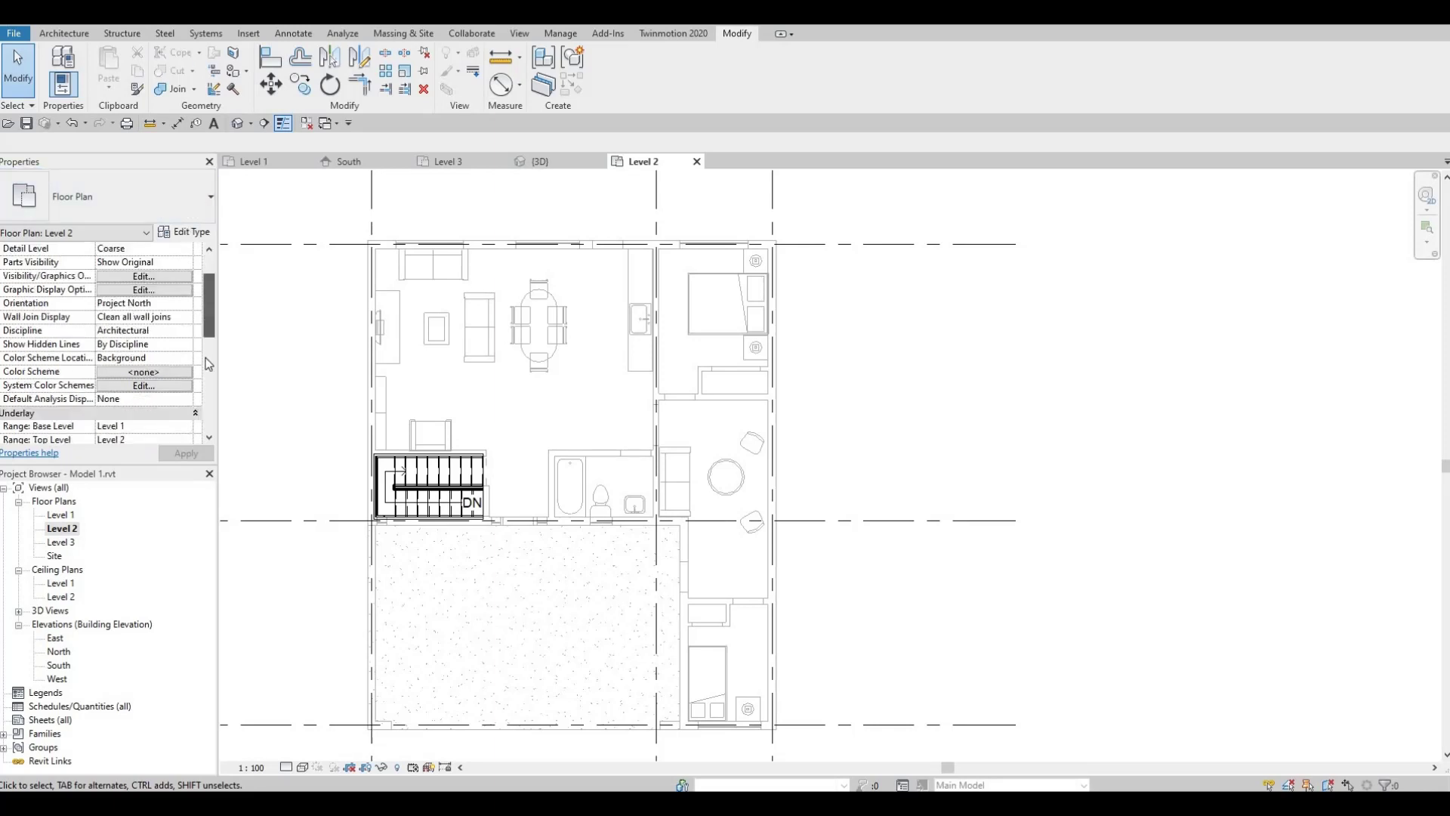
drag(206, 369, 198, 388)
scroll(111, 357, up, 3)
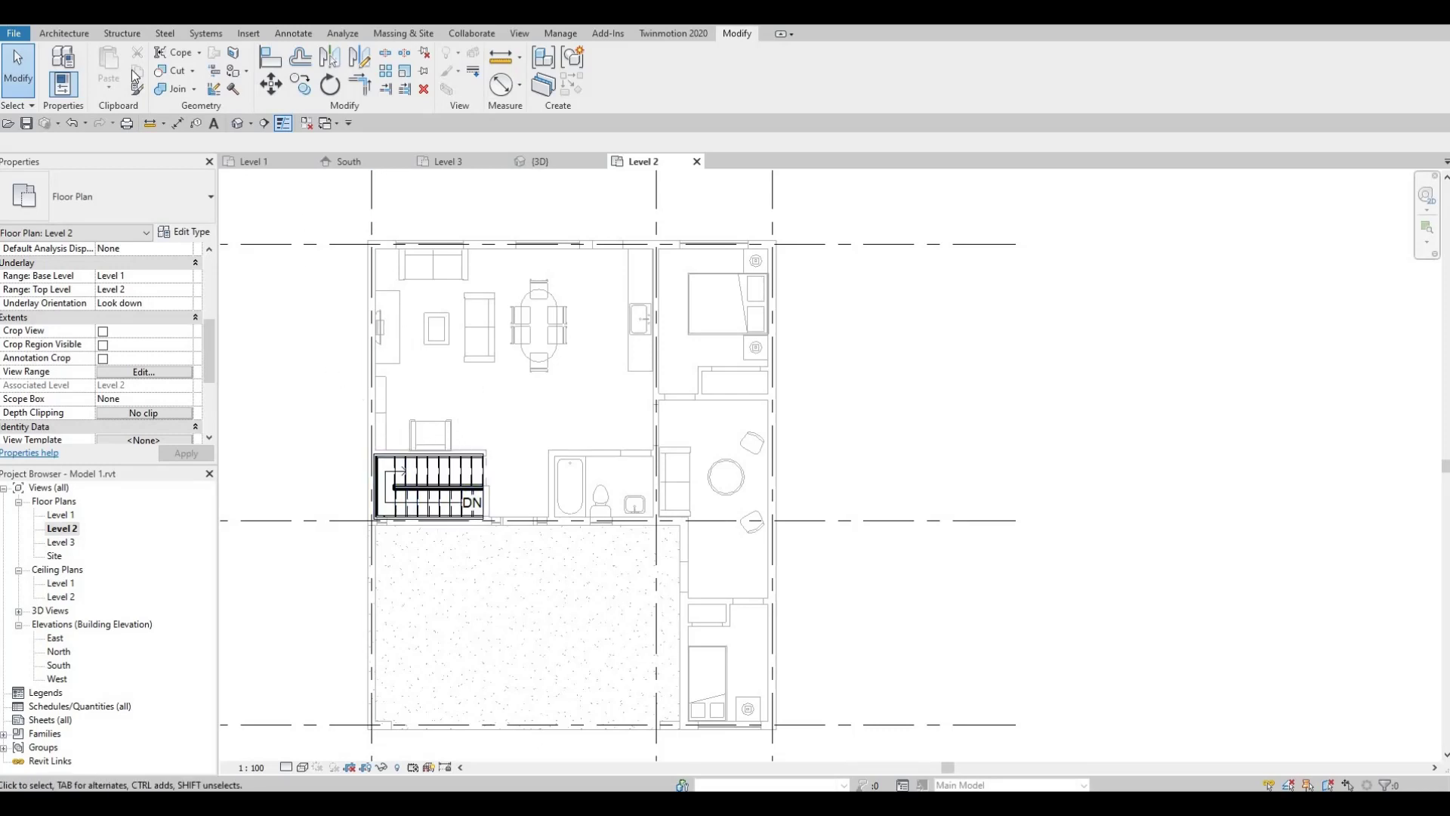
Step: Start a Basic Wall: Exterior Wall 1 with its top constrained to Level 3
click(67, 34)
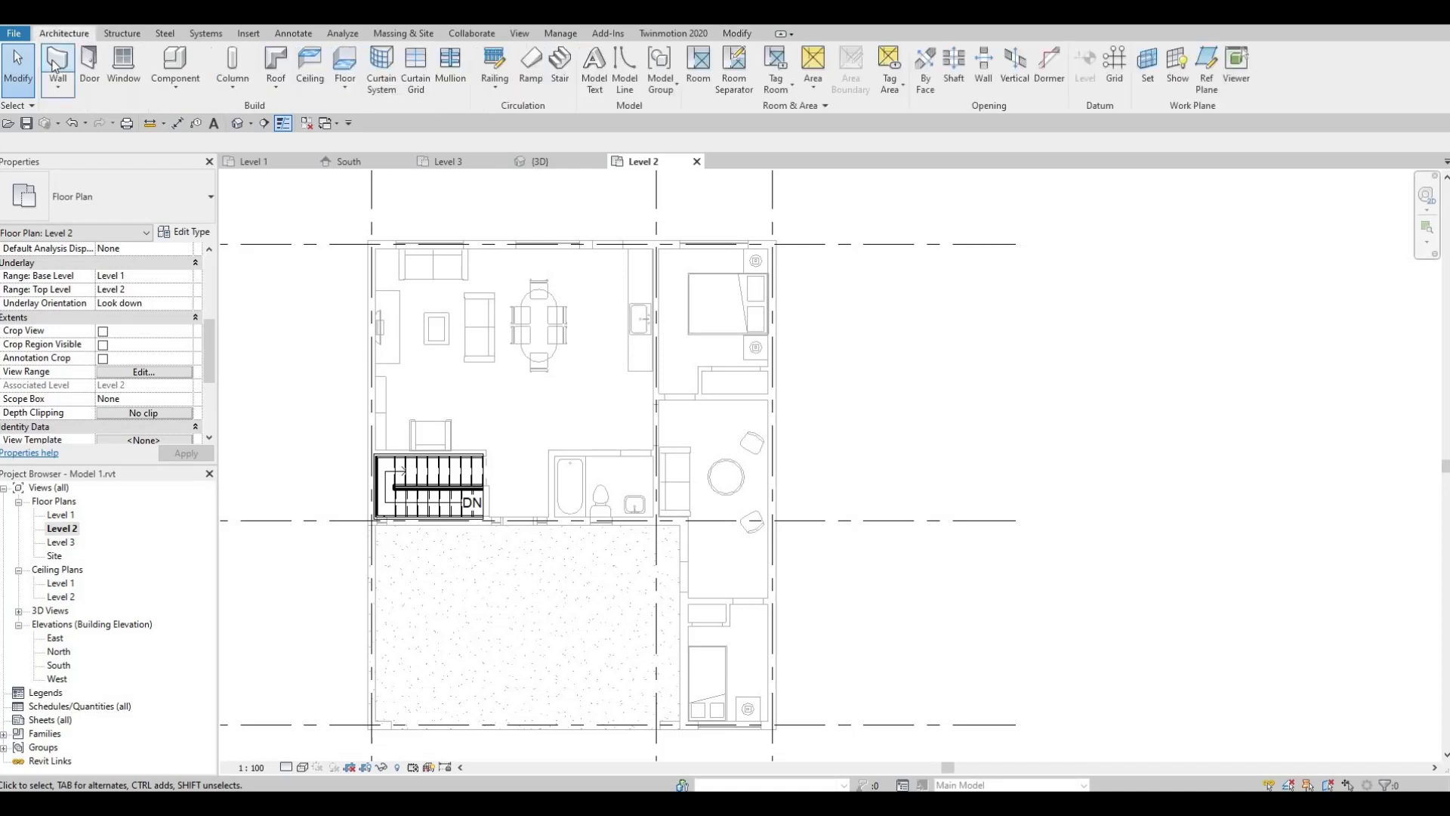
click(56, 60)
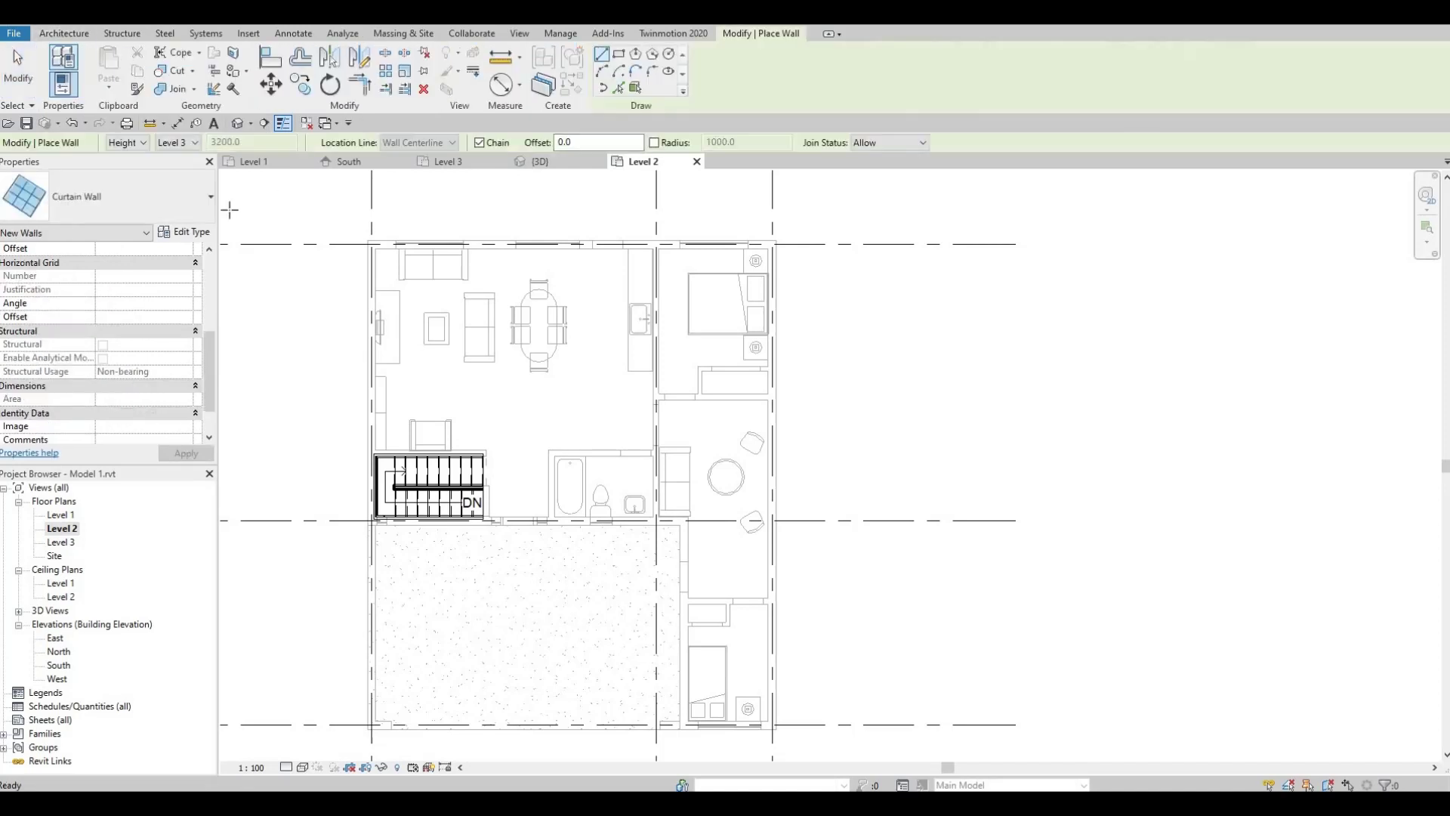
click(207, 210)
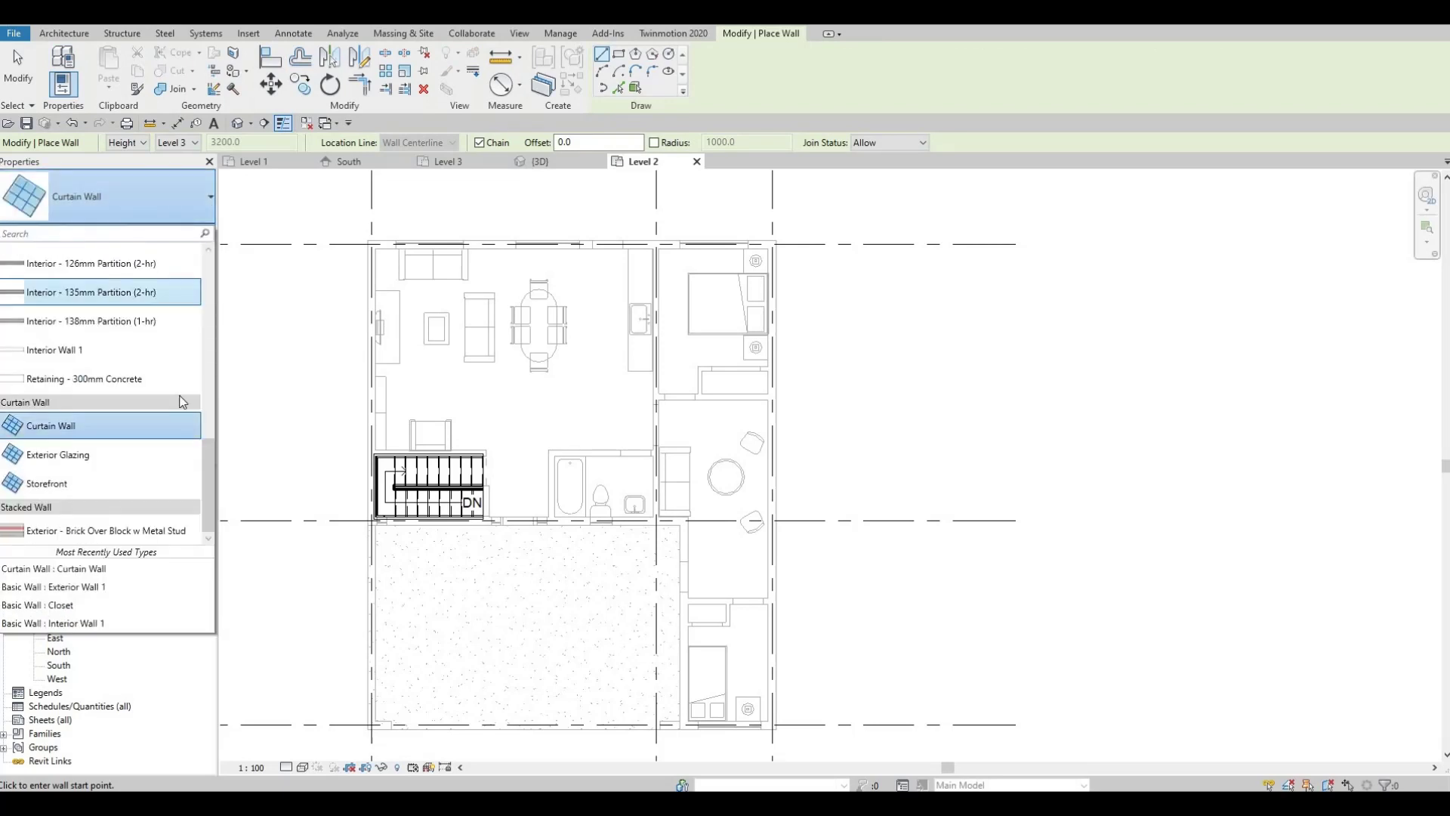
scroll(174, 370, up, 10)
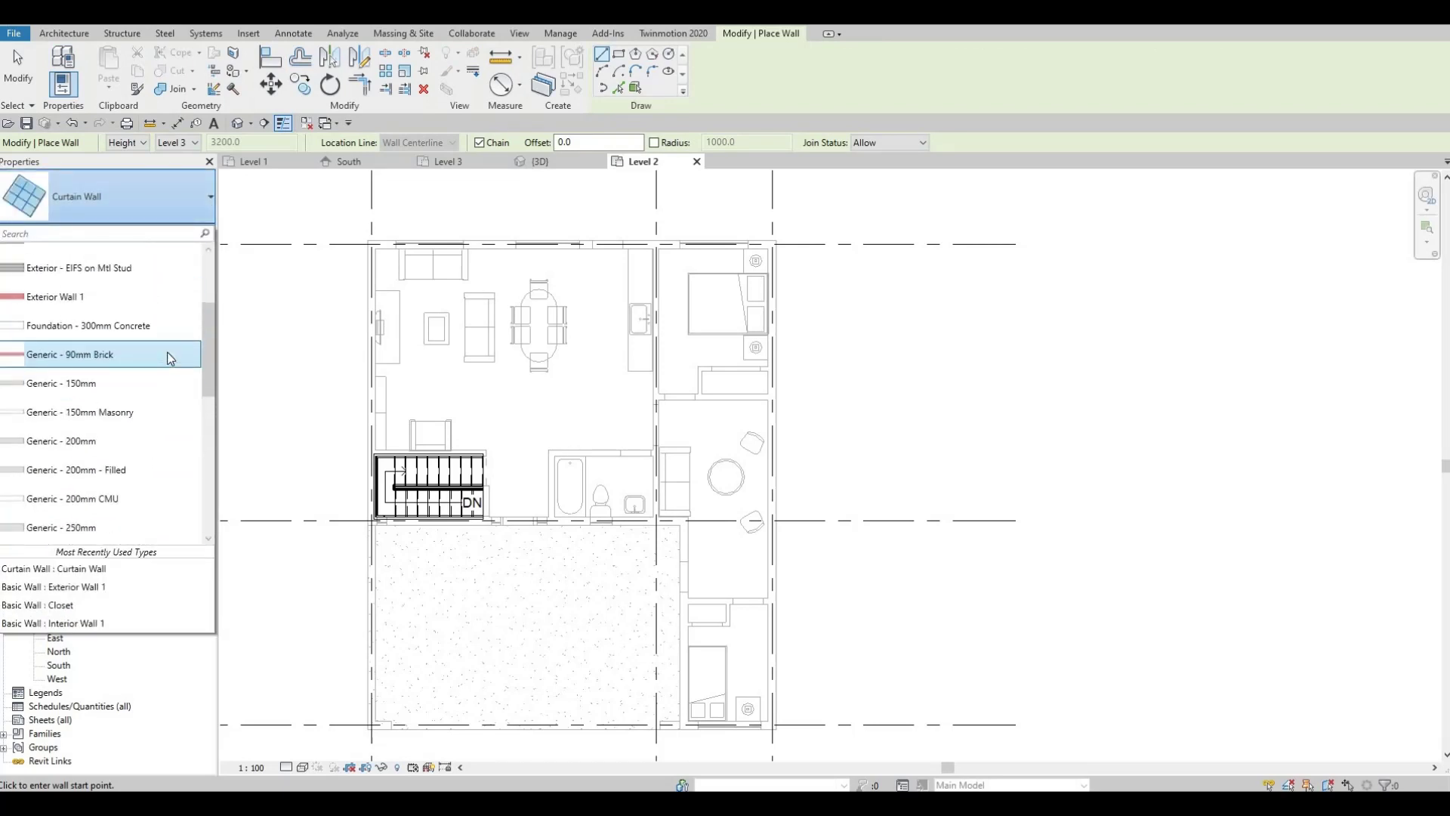
scroll(87, 334, up, 1)
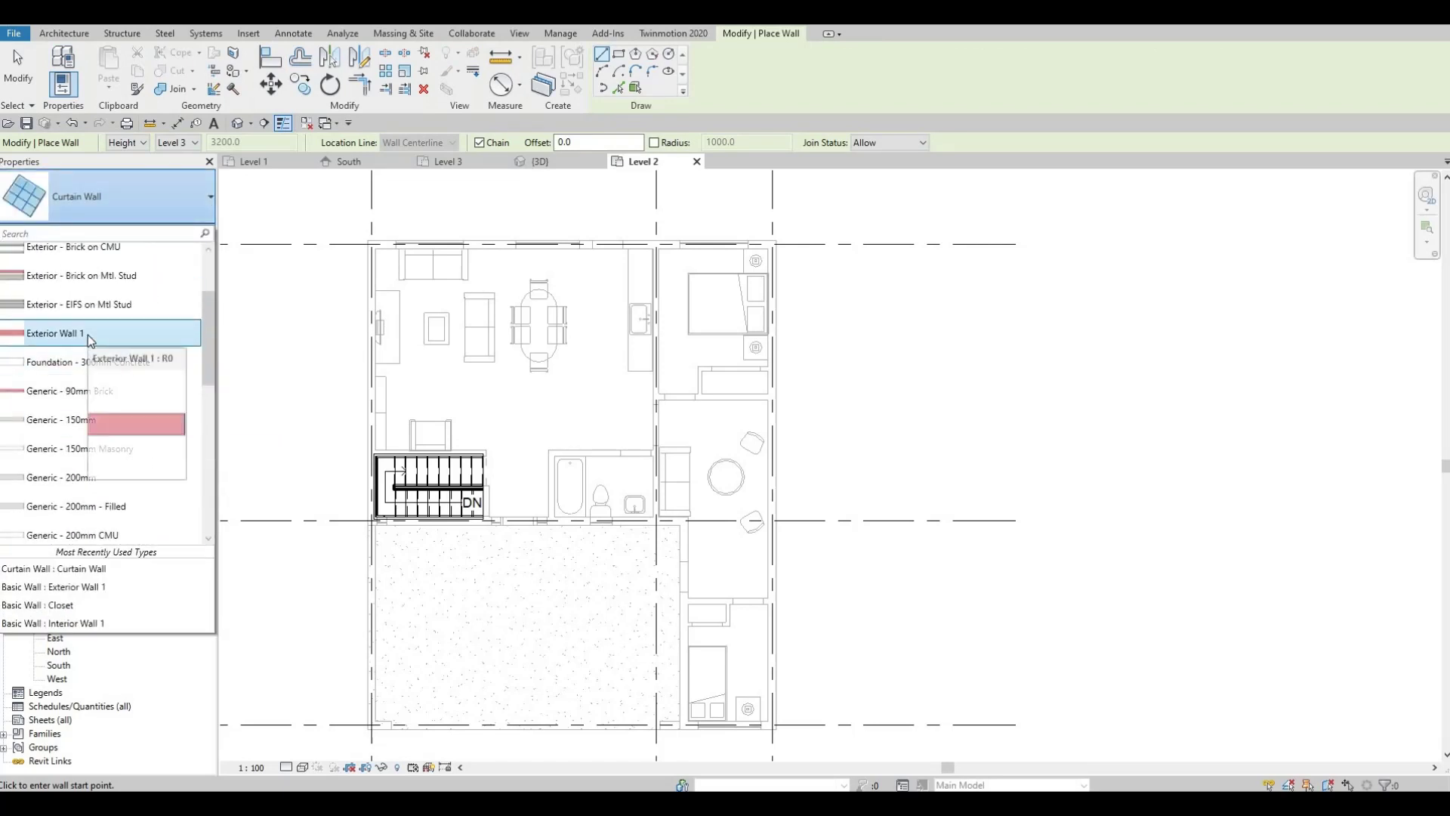
click(88, 334)
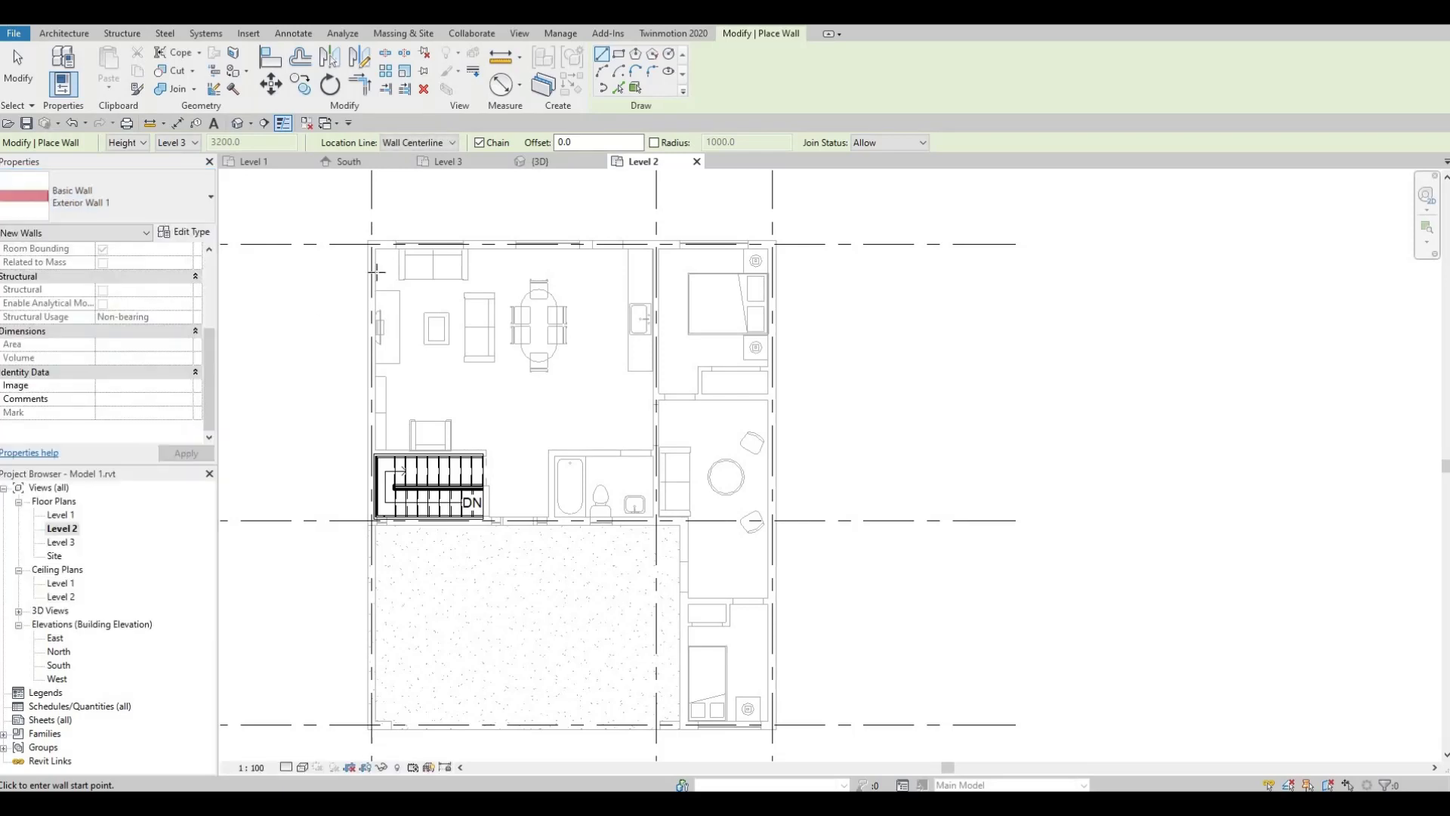
click(194, 143)
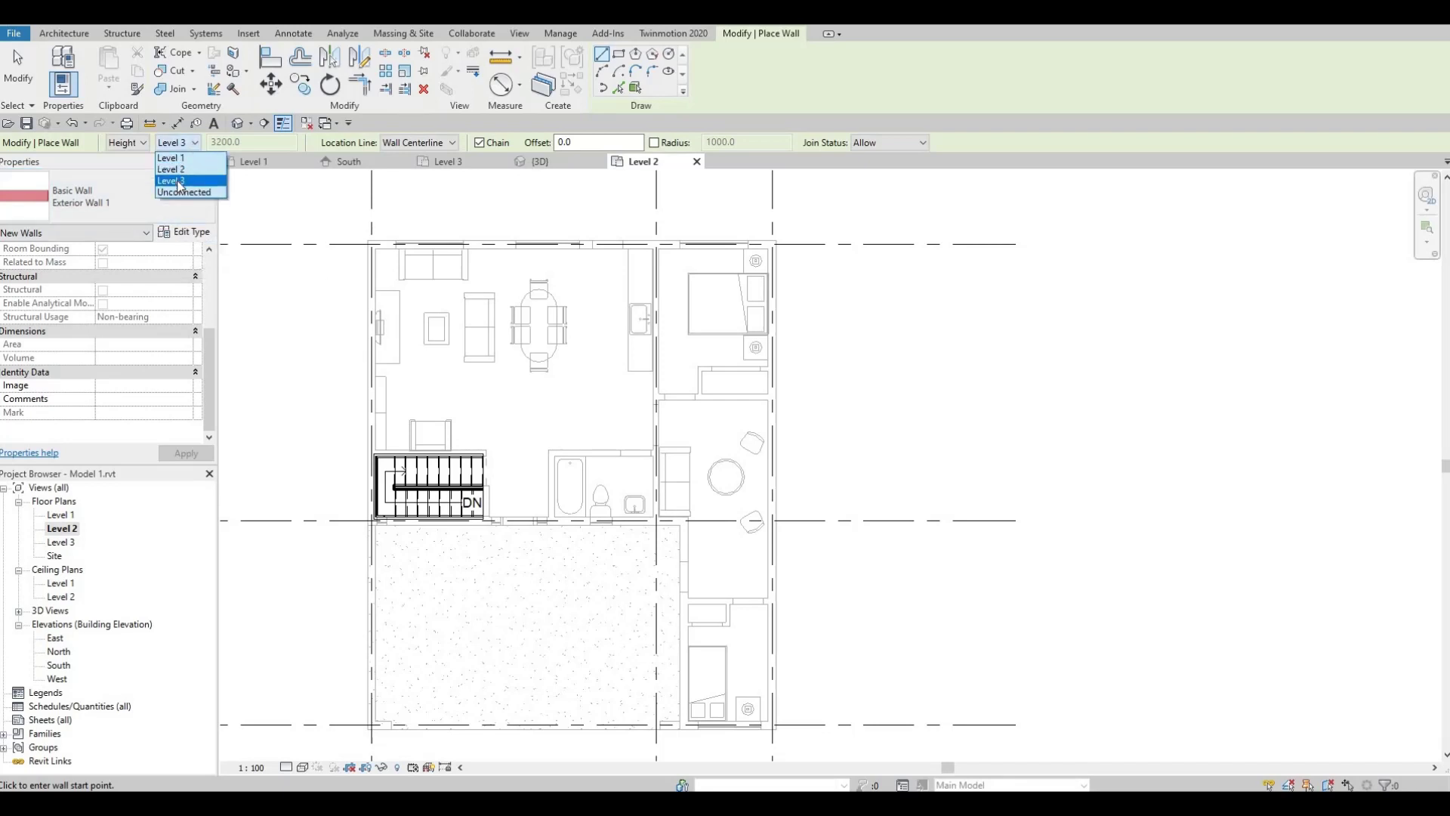
click(178, 182)
scroll(217, 266, up, 1)
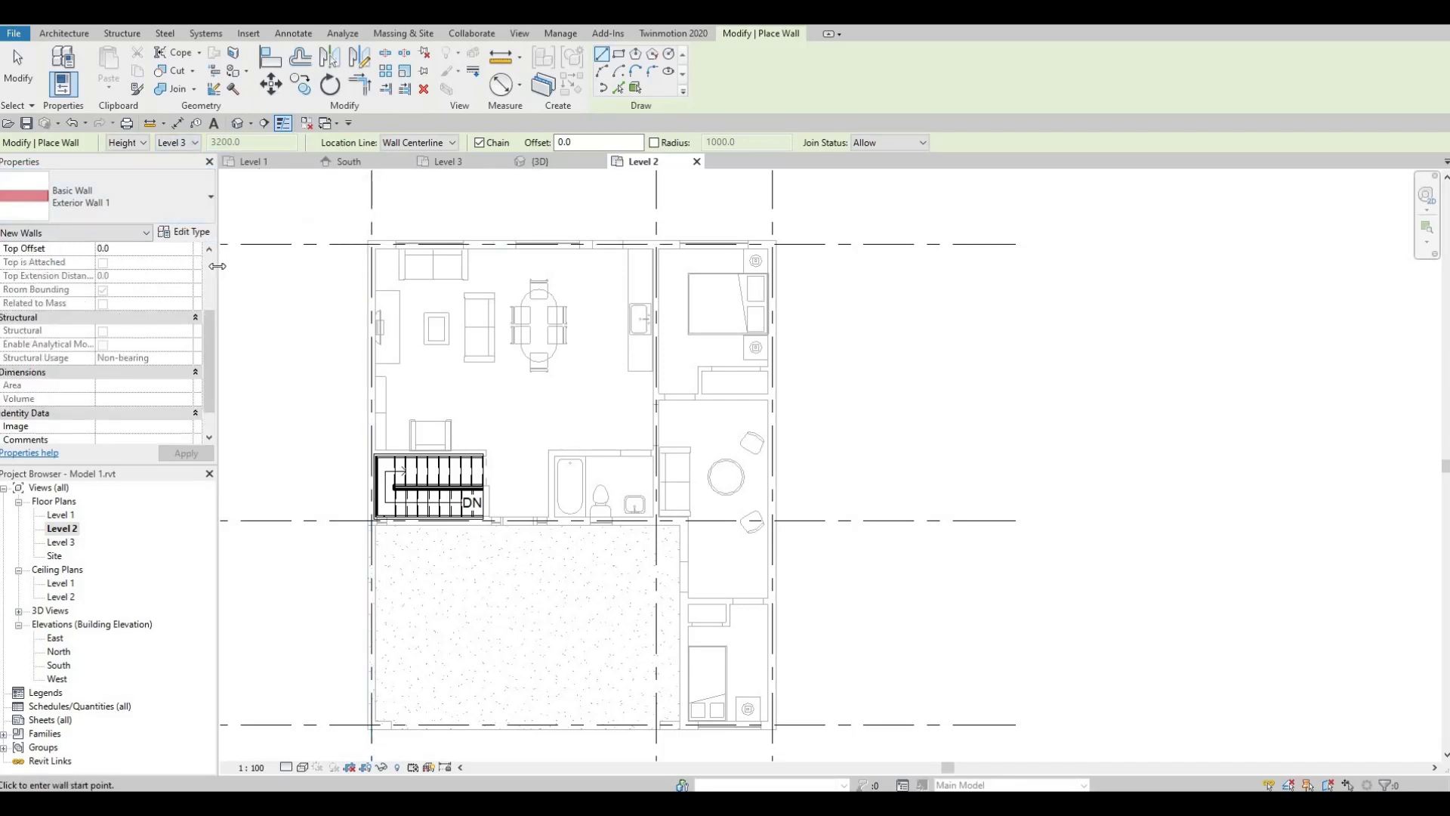
scroll(102, 300, up, 3)
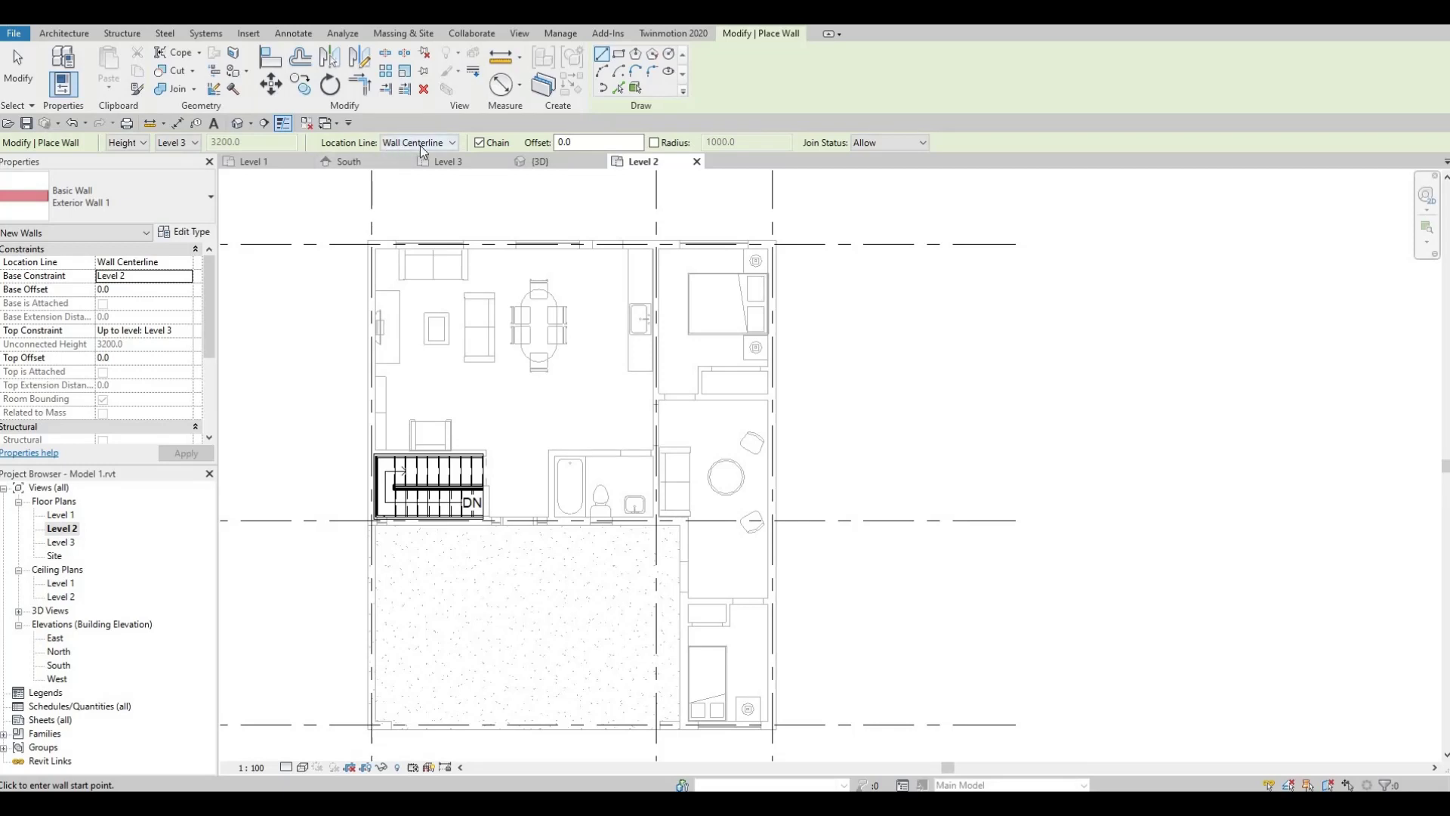
Step: Draw a rectangle of walls from the top-left corner to the lower-right grid intersection
click(622, 55)
scroll(383, 241, up, 3)
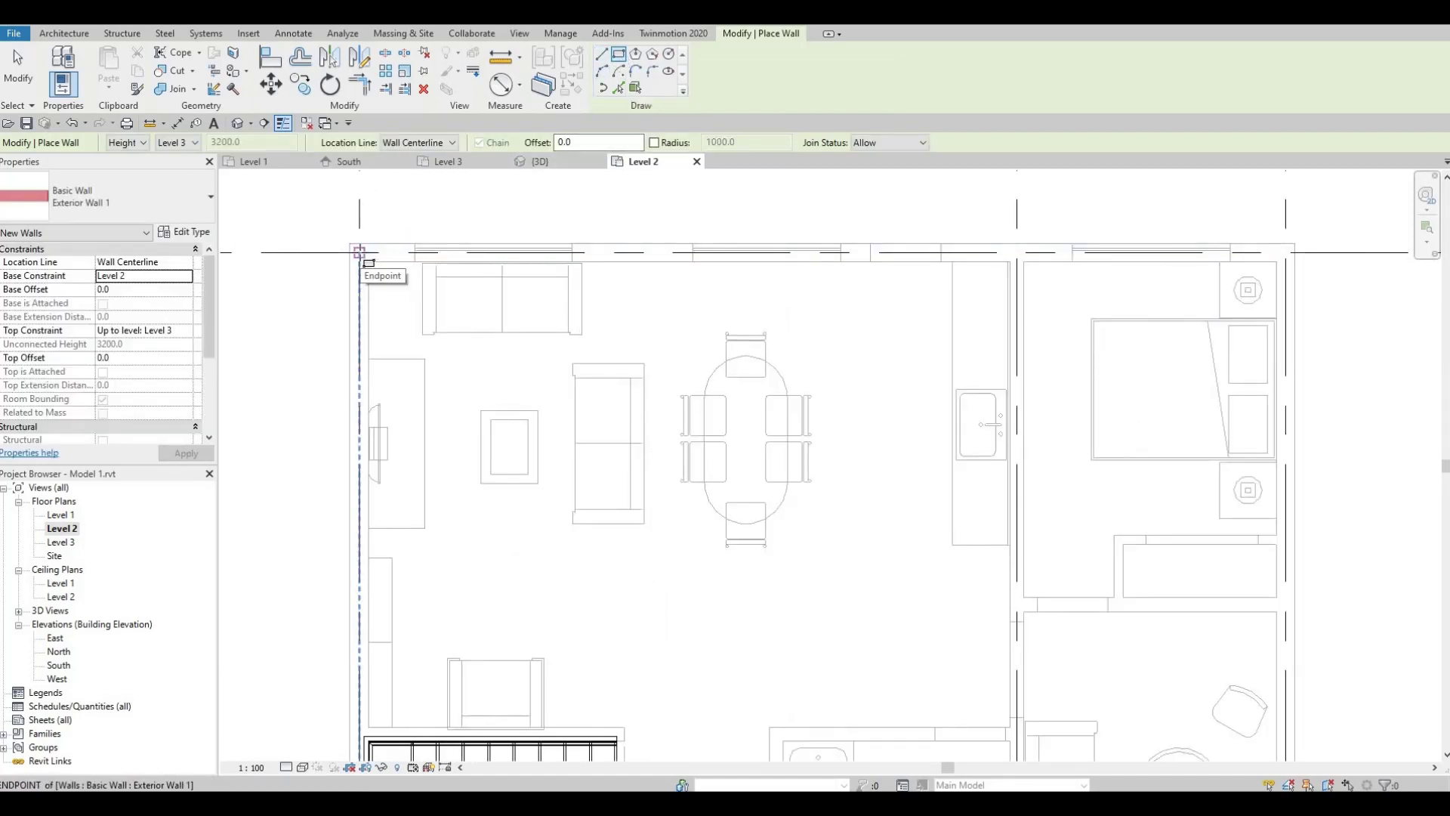
scroll(359, 251, down, 1)
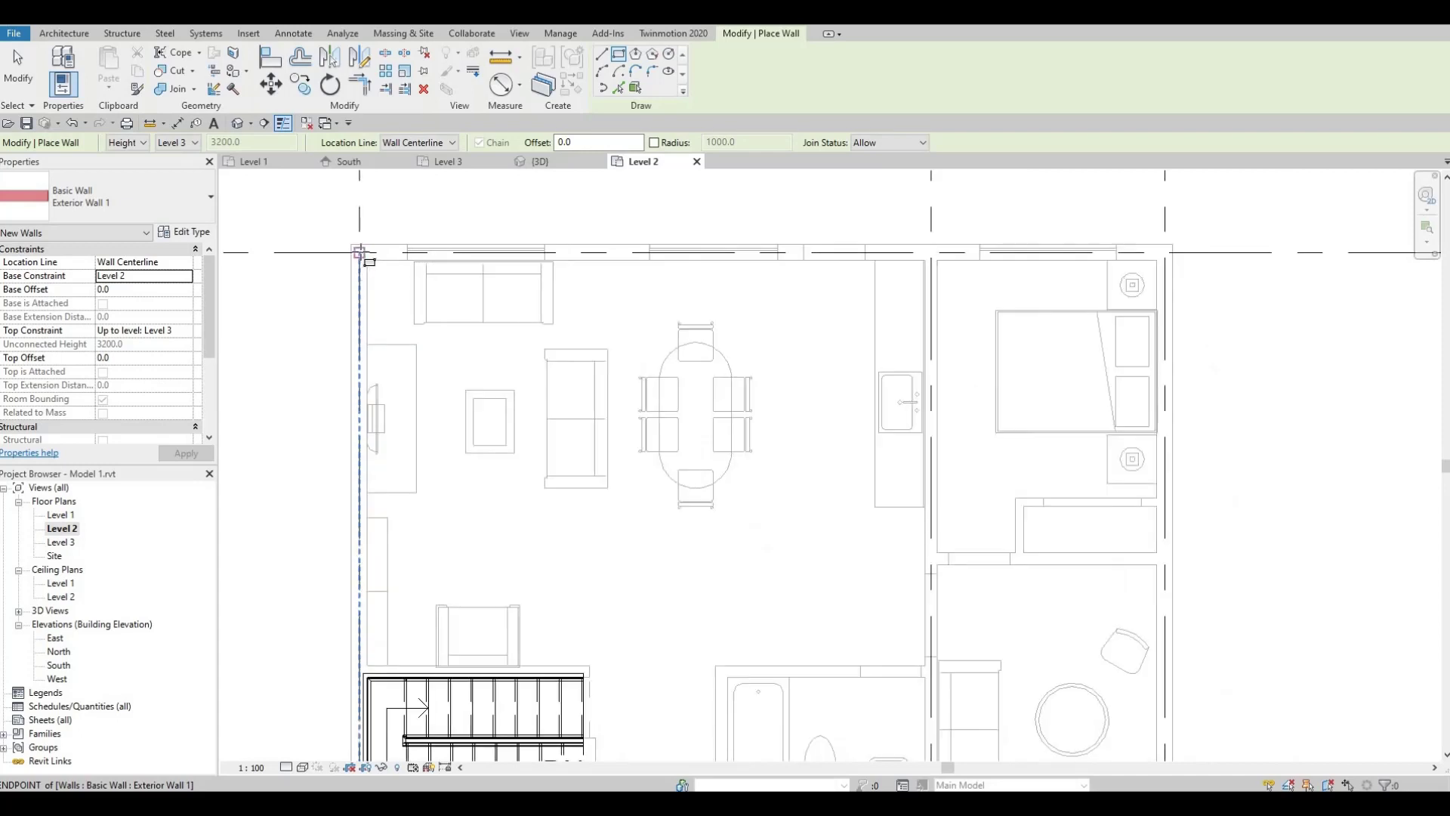
click(359, 252)
scroll(487, 370, down, 1)
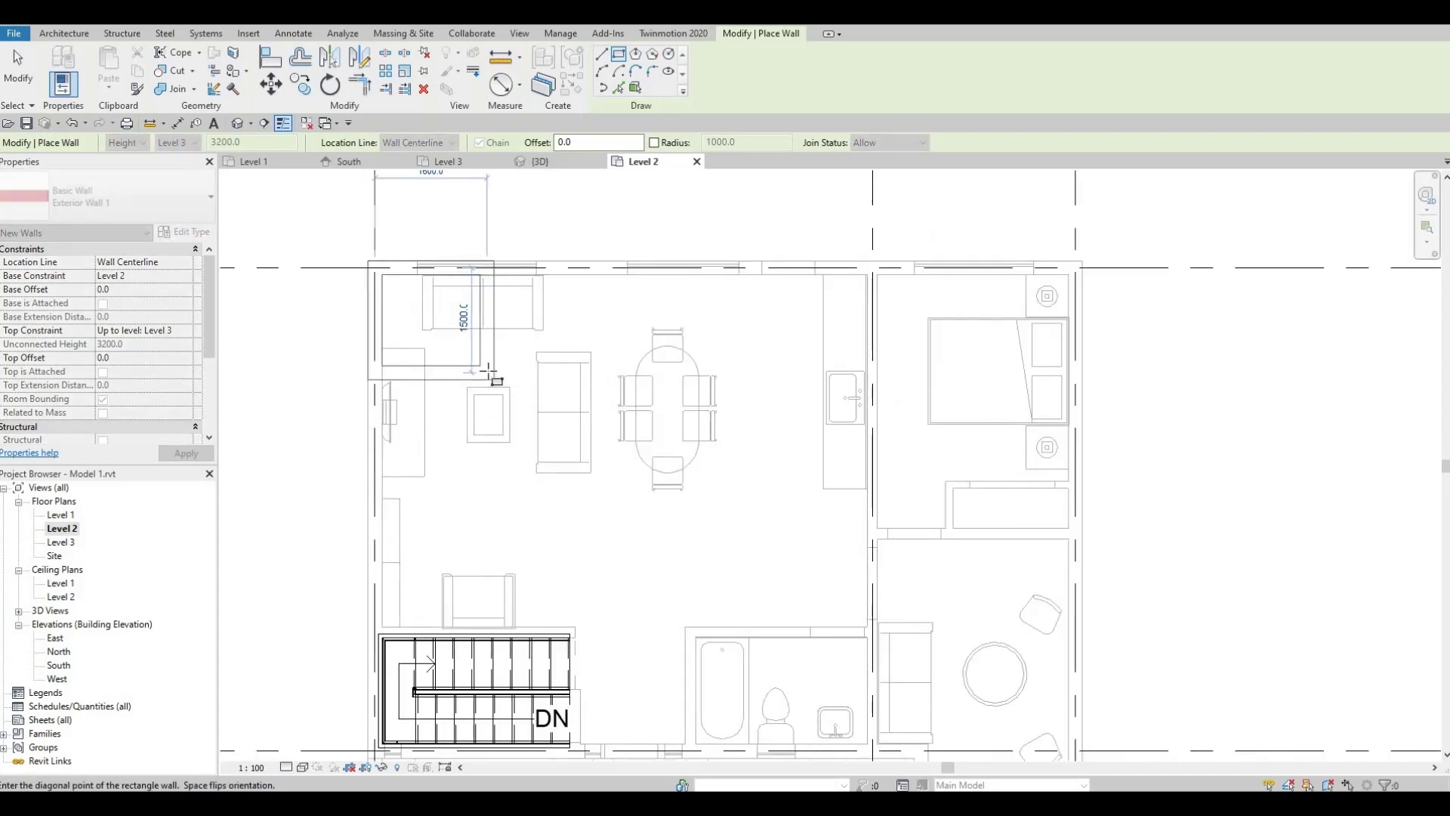
scroll(573, 414, down, 1)
middle_drag(635, 508, 536, 370)
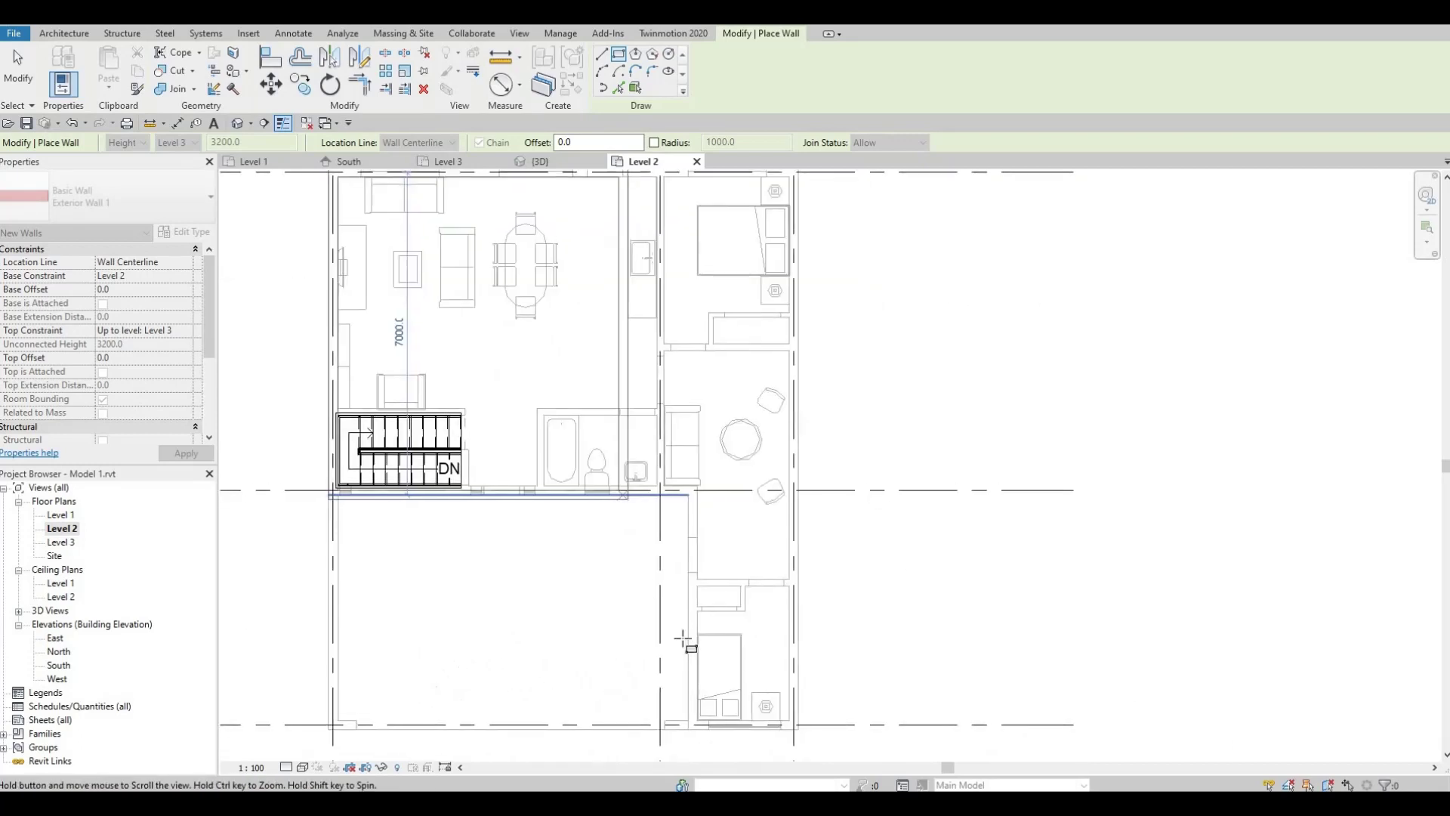
middle_drag(690, 664, 687, 589)
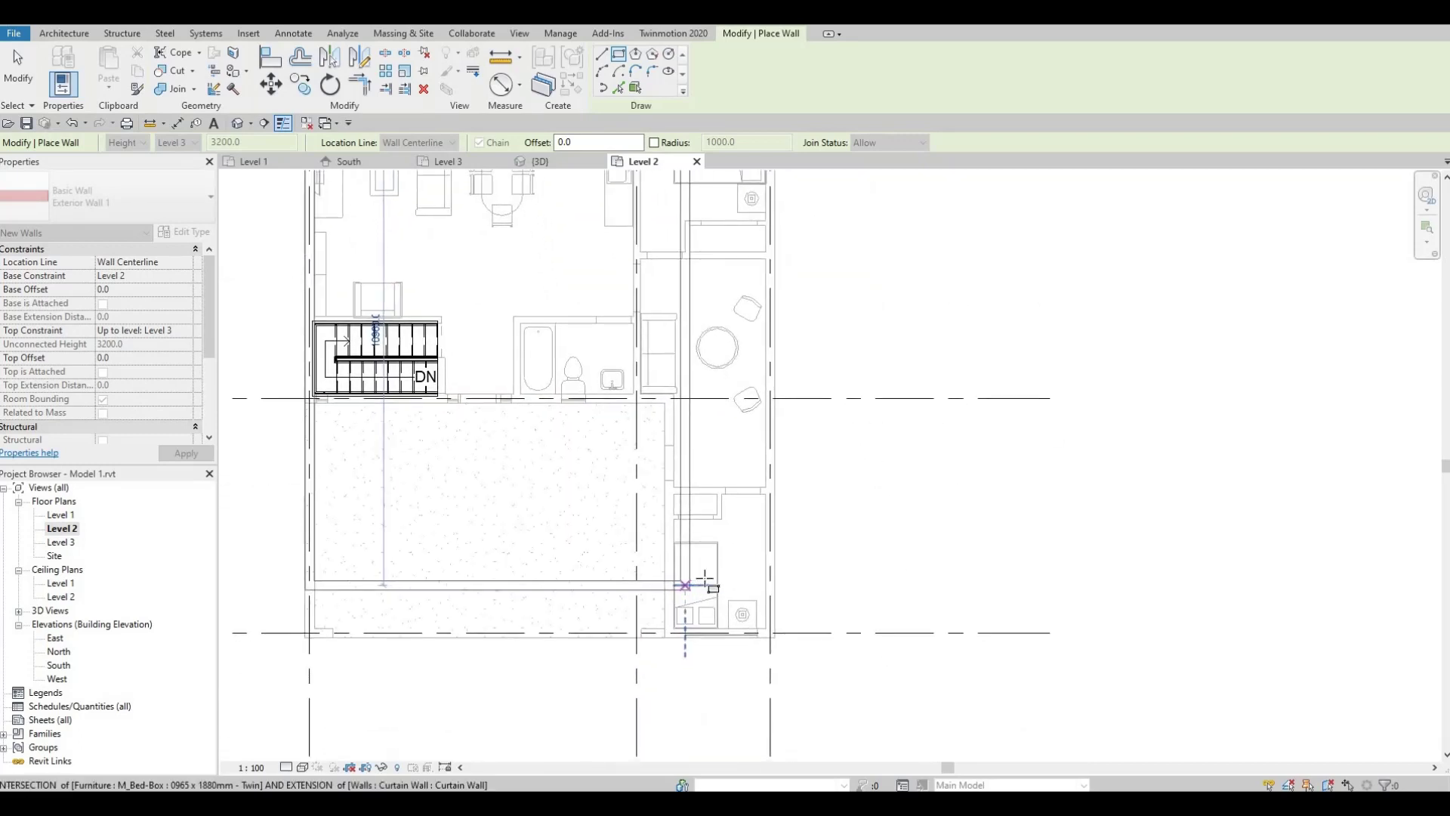
scroll(770, 631, up, 1)
click(770, 631)
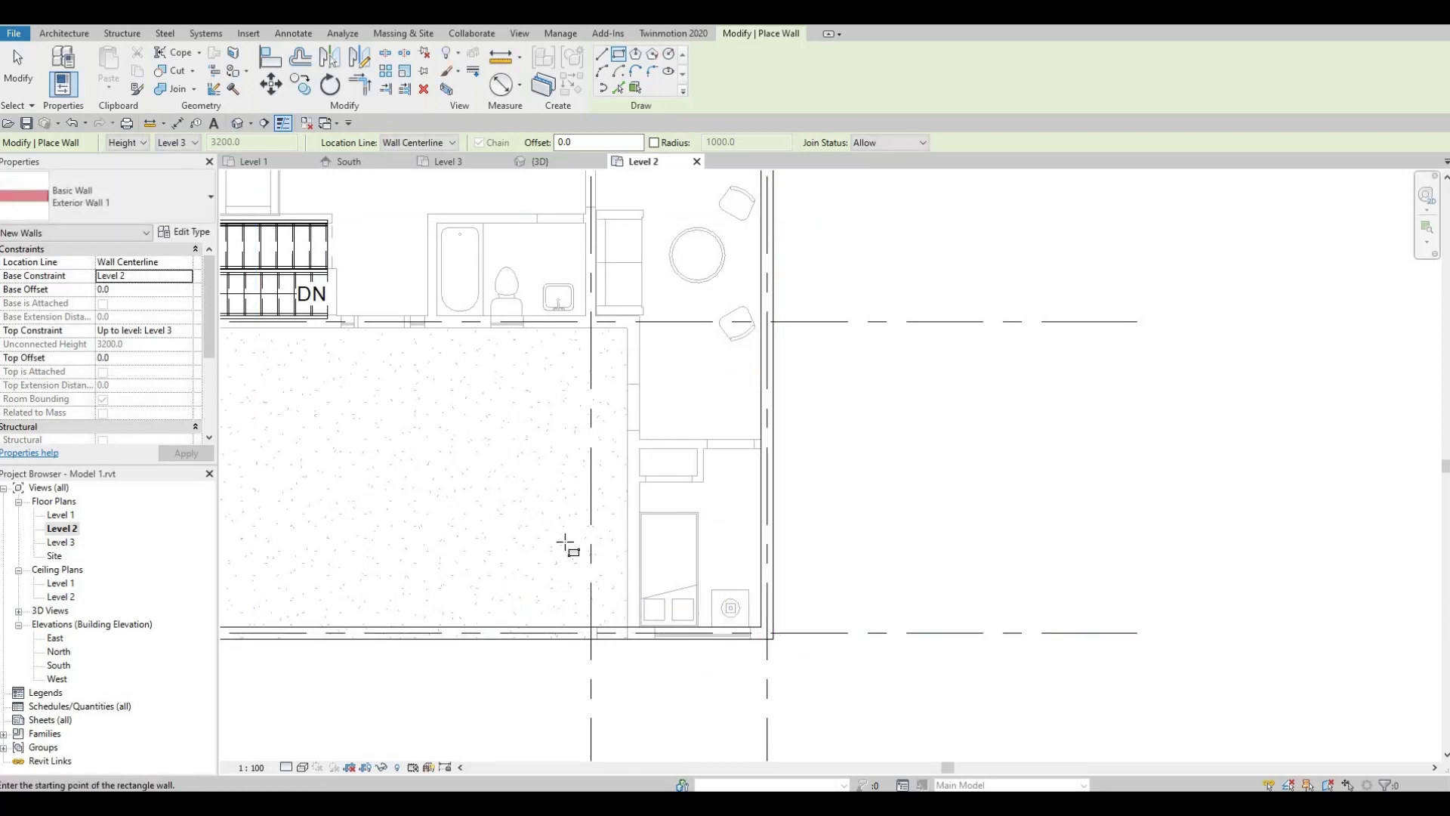
key(Escape)
key(Escape)
Step: With Create Similar from the left wall, draw a 5000 mm wall turning down to the bottom wall
middle_drag(773, 518, 1032, 510)
key(Escape)
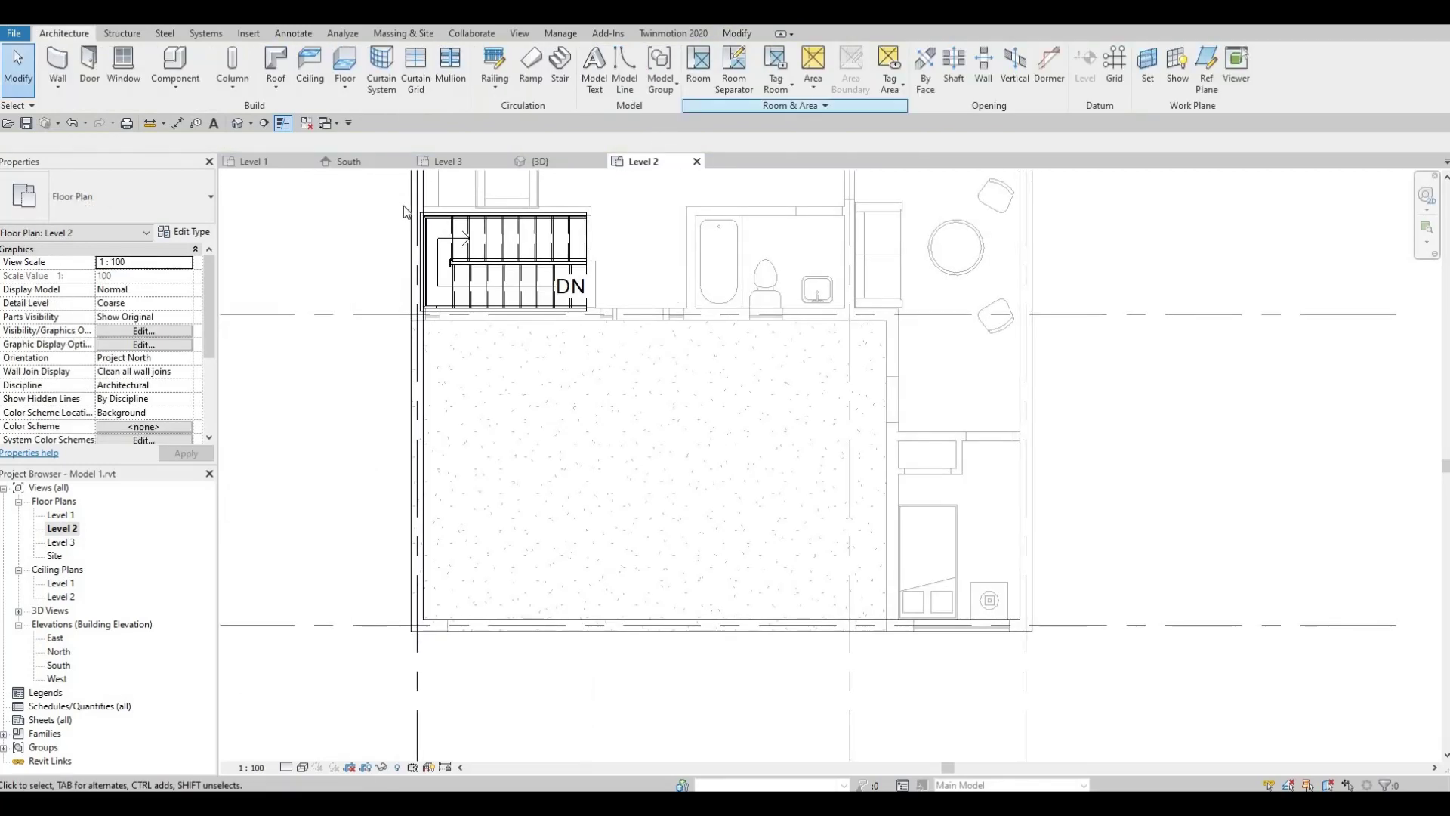
click(424, 356)
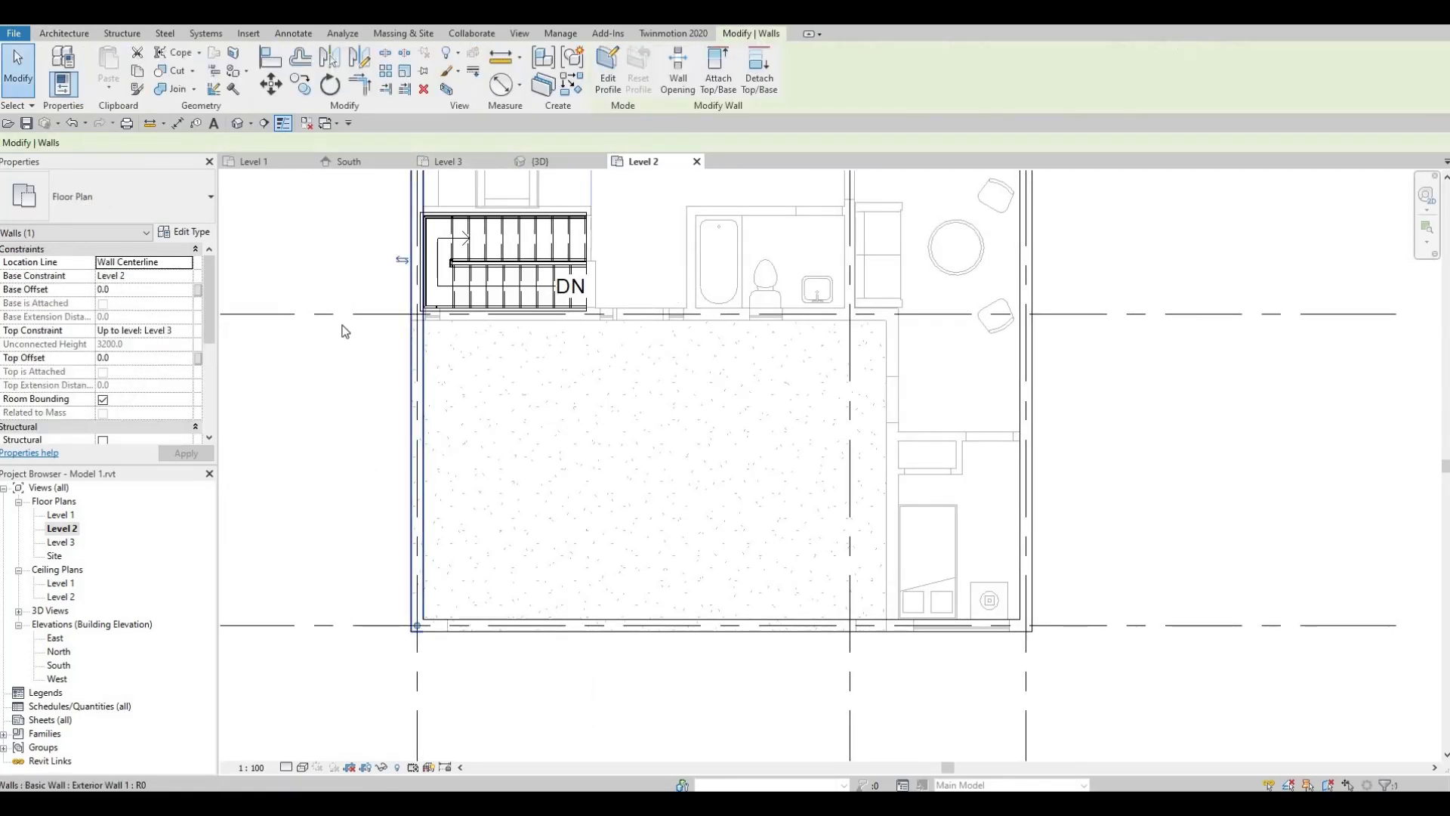
click(572, 88)
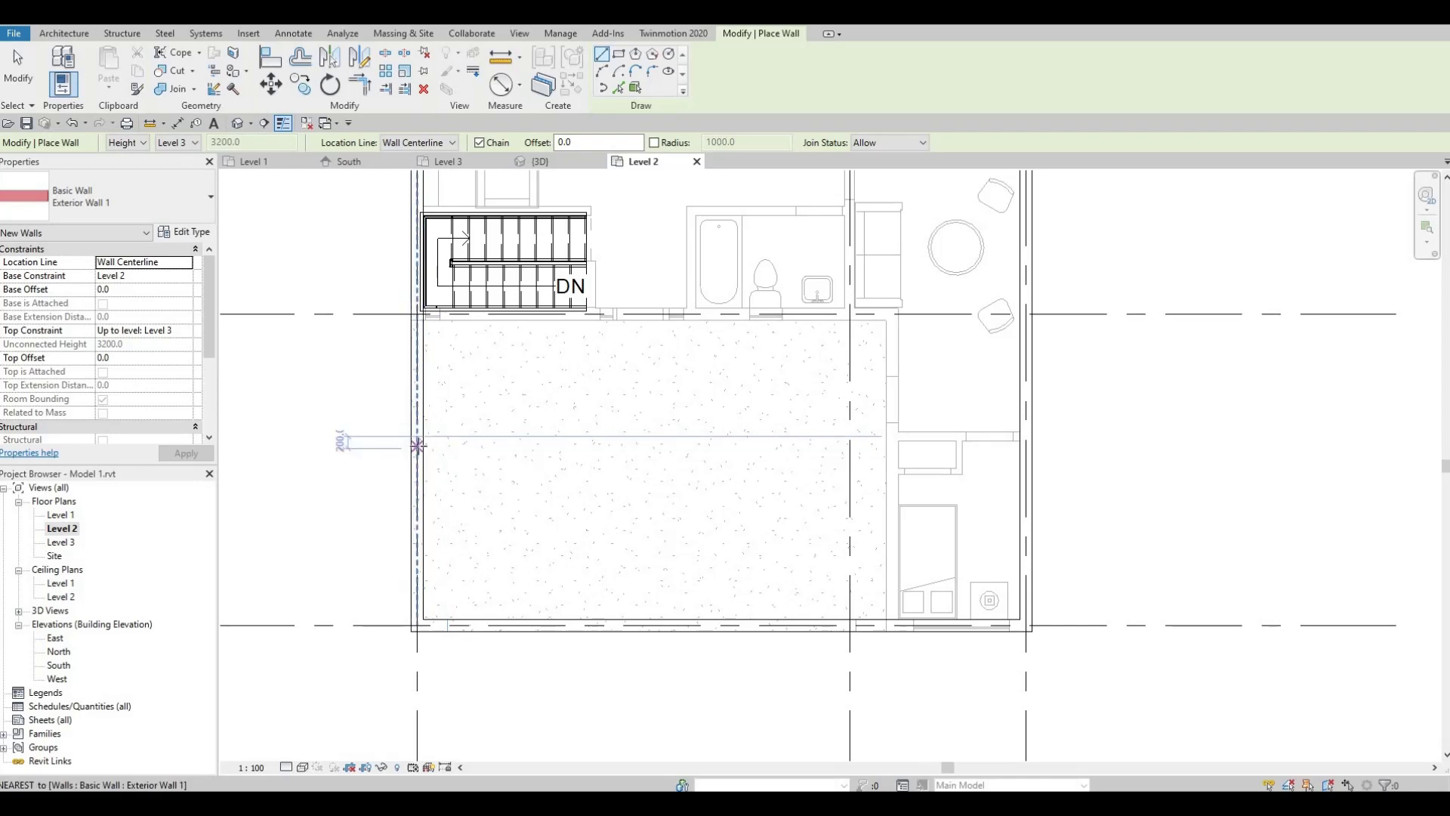
click(417, 446)
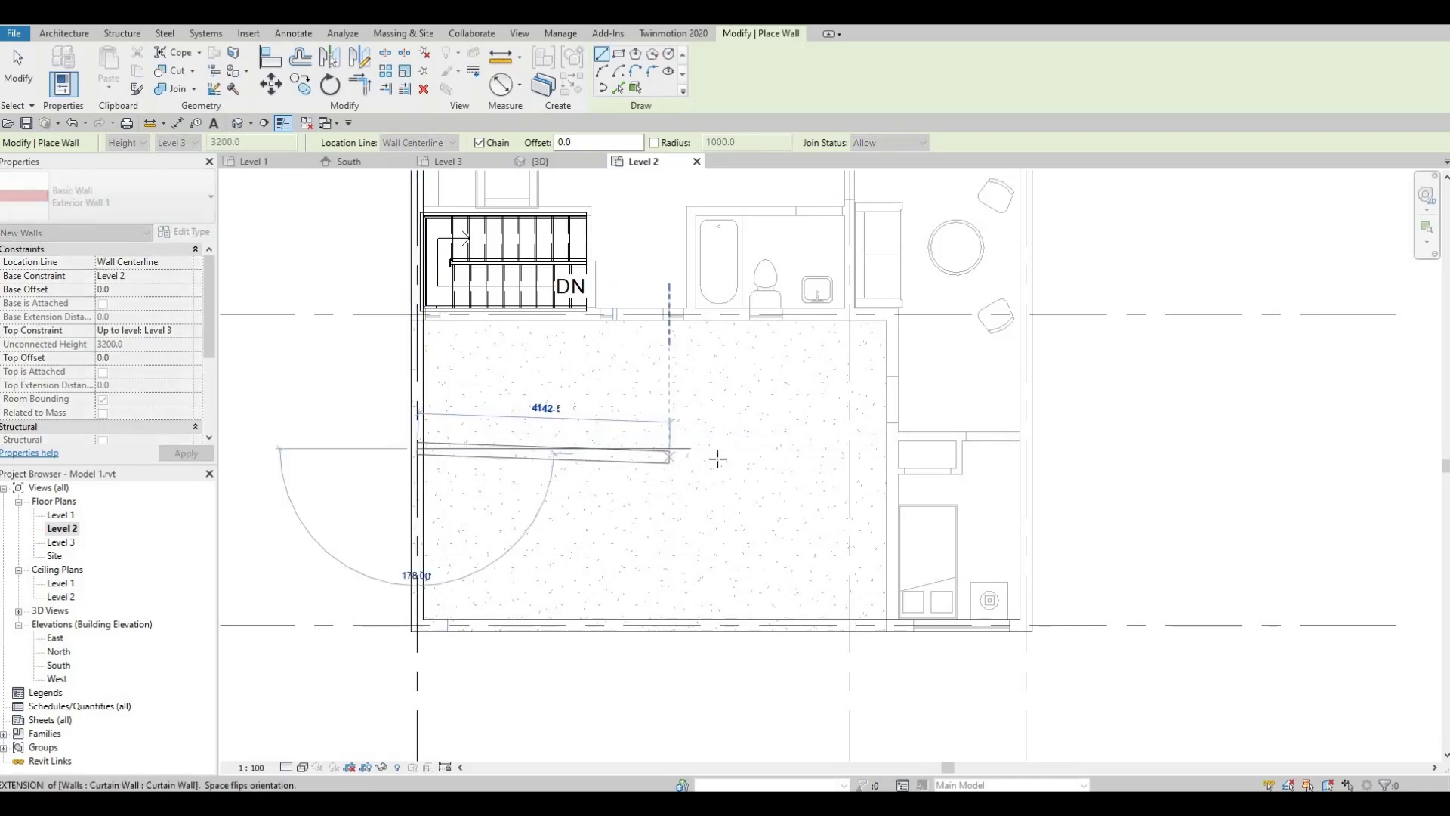
click(716, 536)
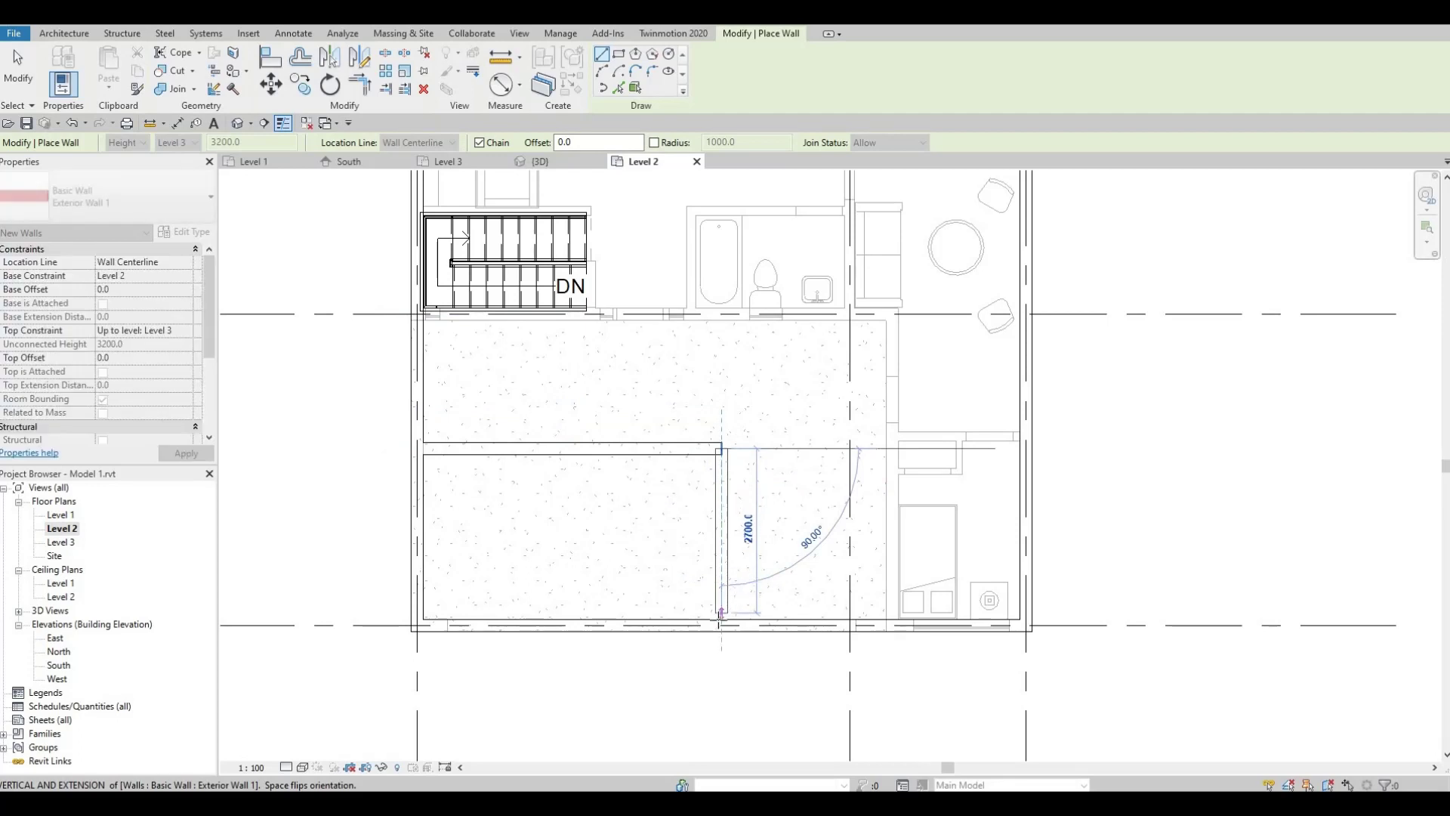
click(721, 613)
key(Escape)
key(Escape)
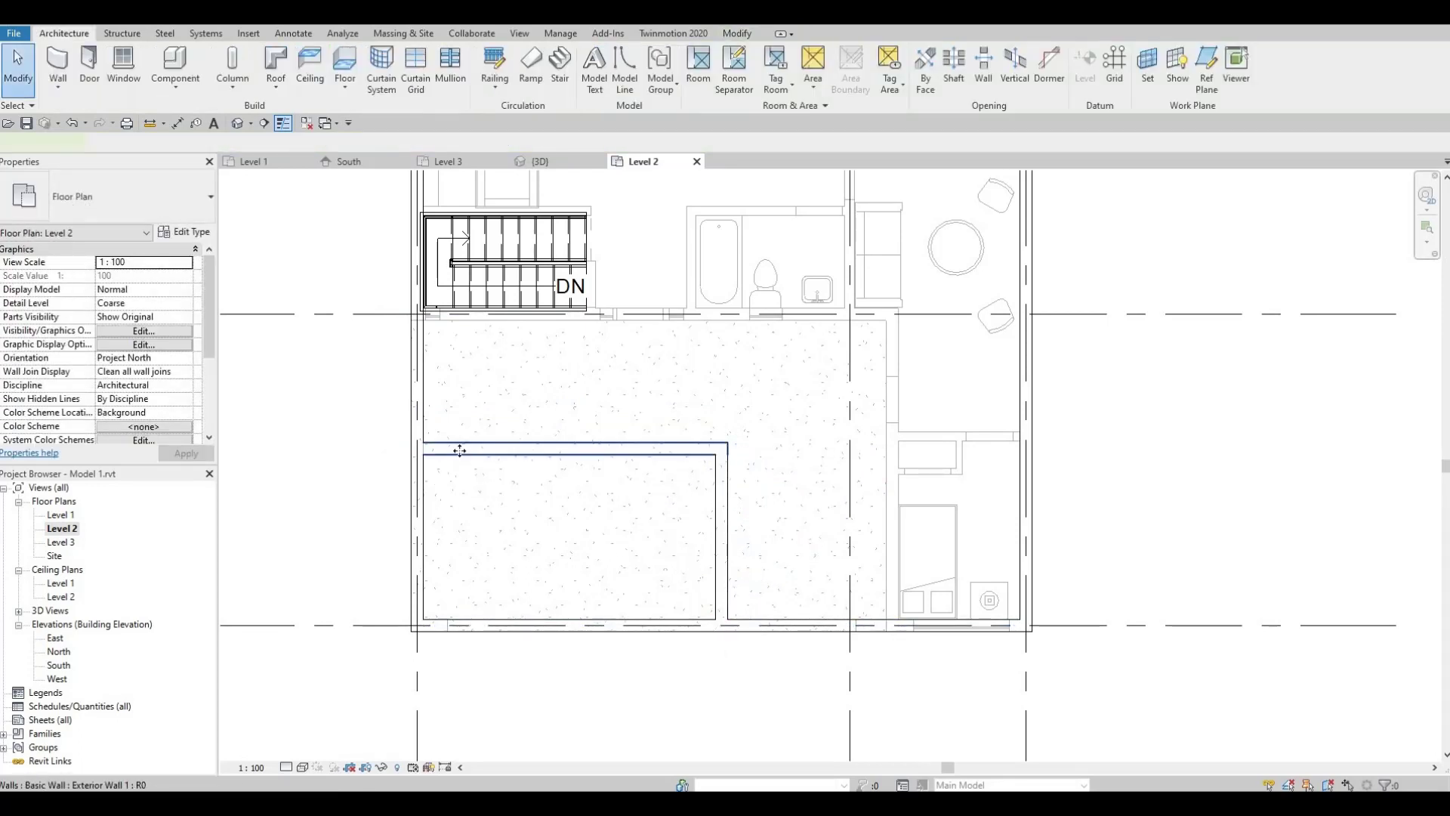
Step: Set the horizontal wall 1700 from the bottom wall and the vertical leg 4100 from the left grid
click(461, 454)
click(761, 540)
text(1700)
key(Return)
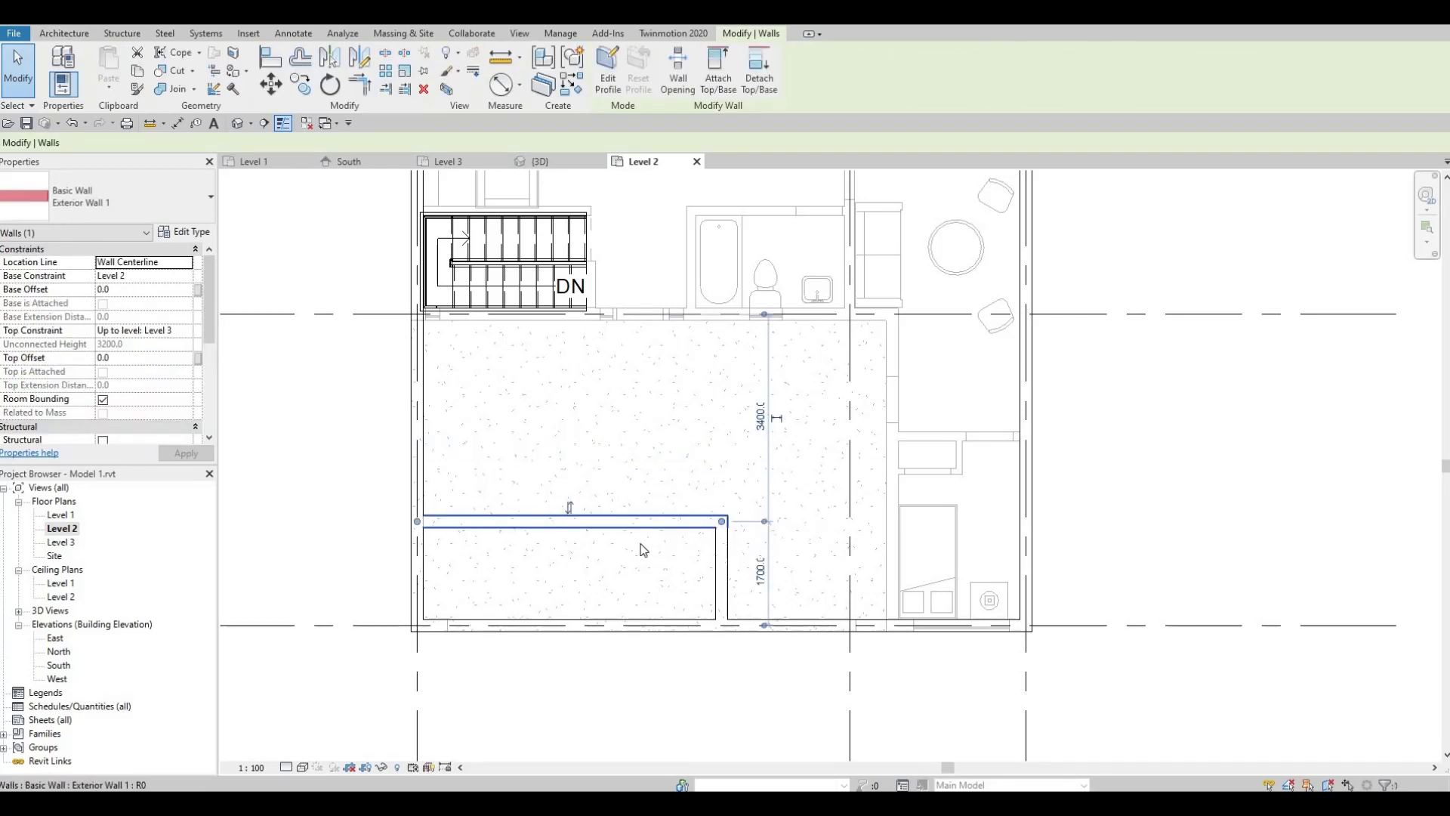
click(728, 580)
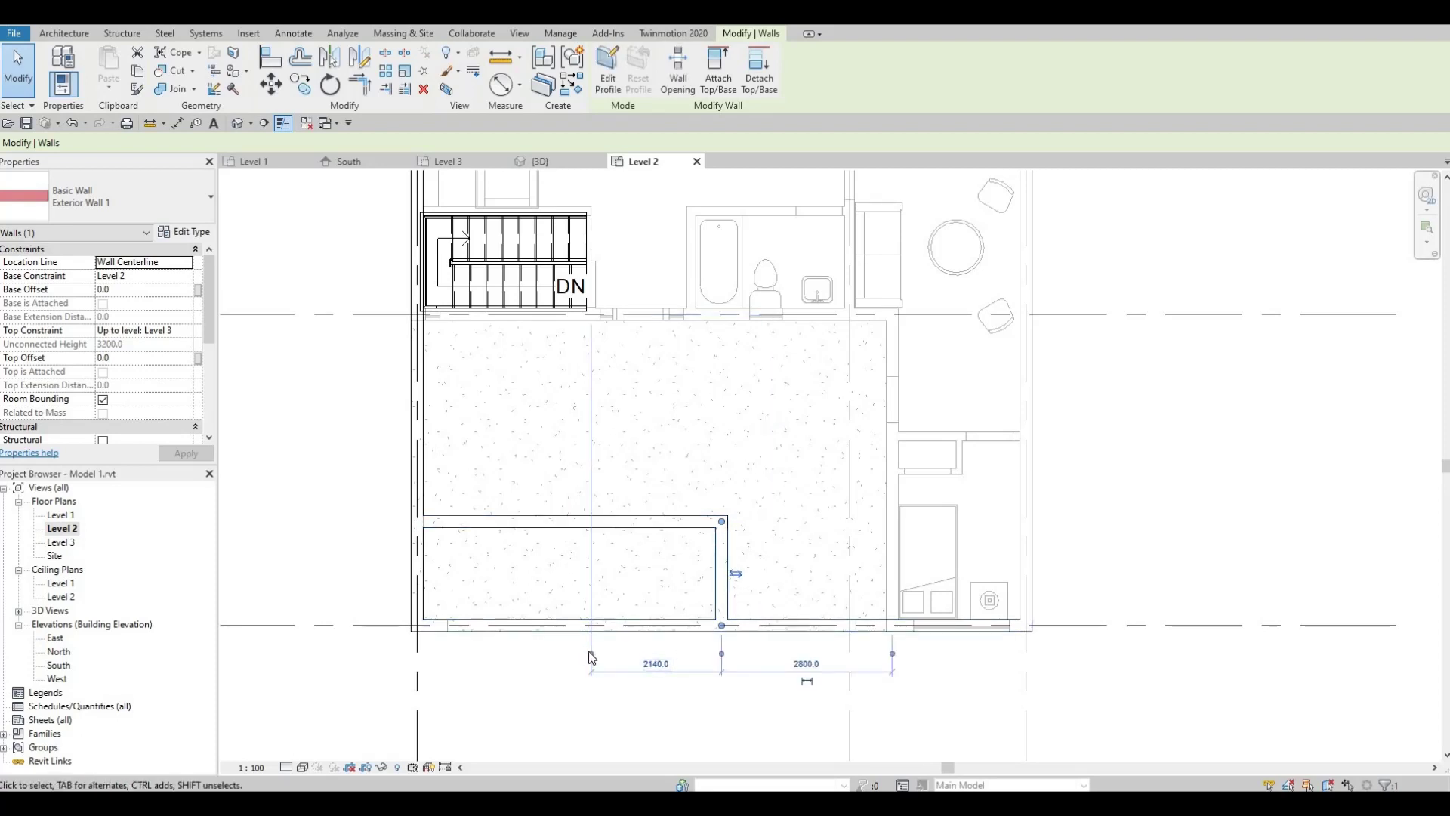
drag(591, 653, 419, 640)
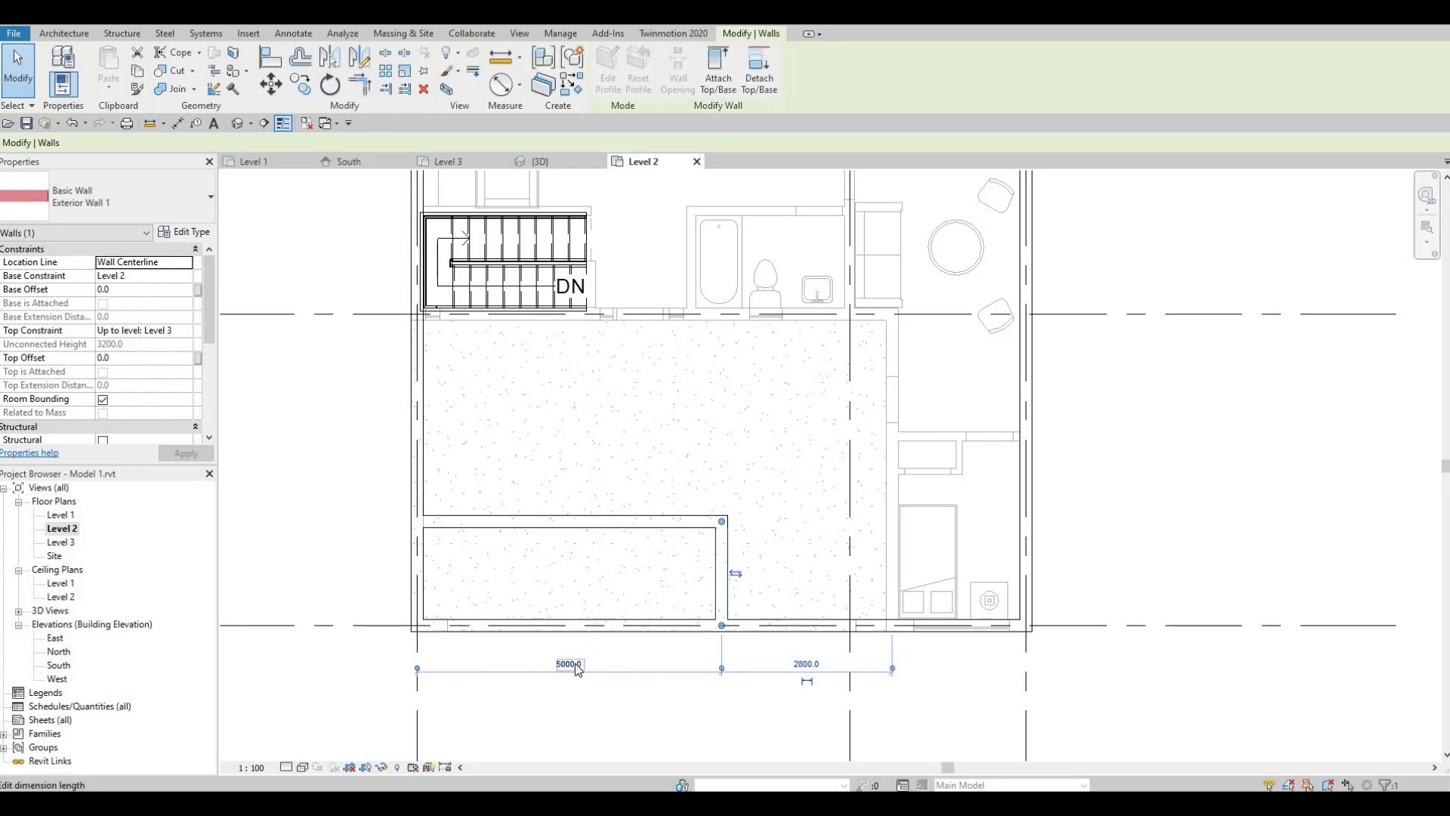
click(574, 663)
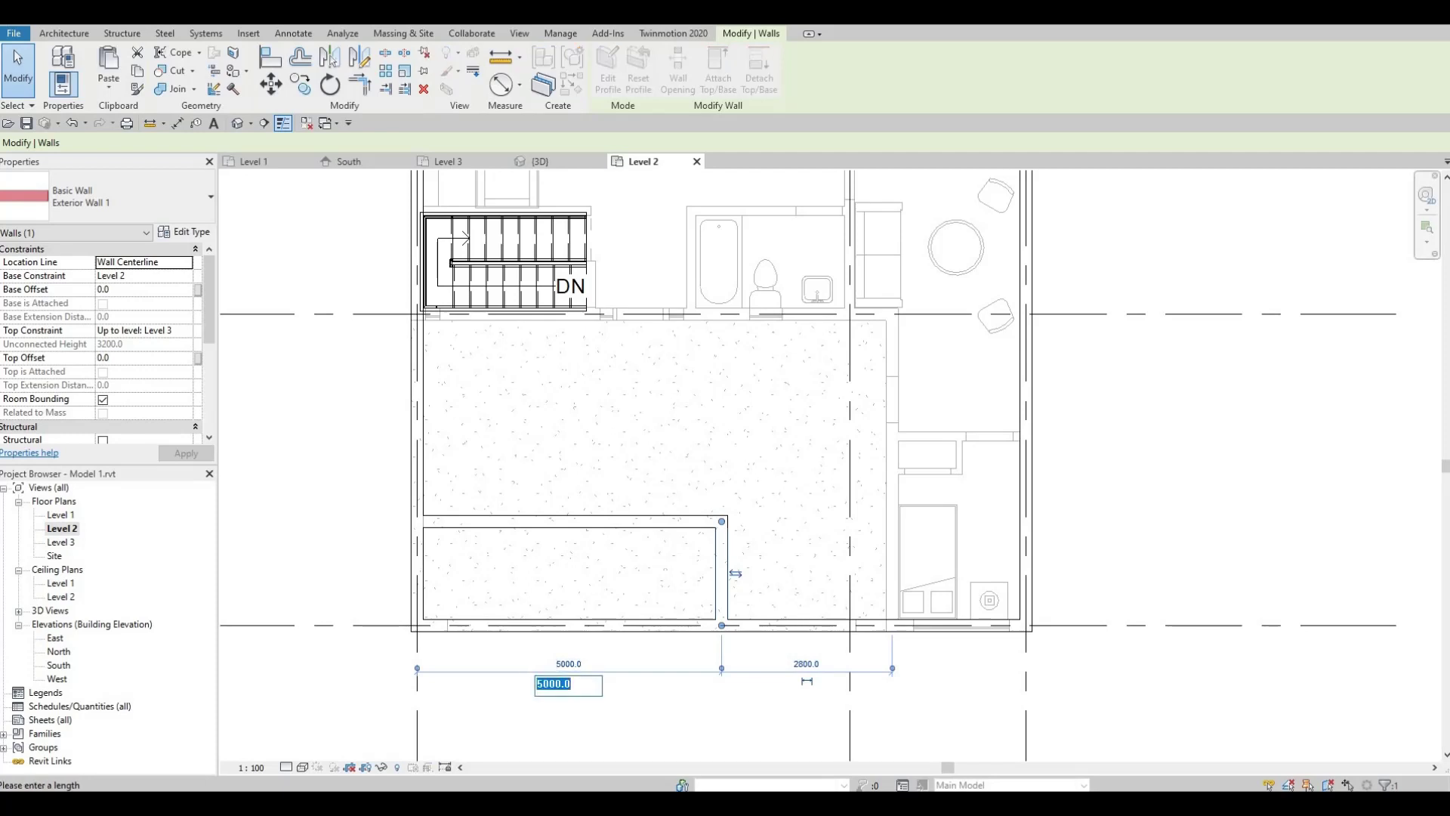
text(4100)
key(Return)
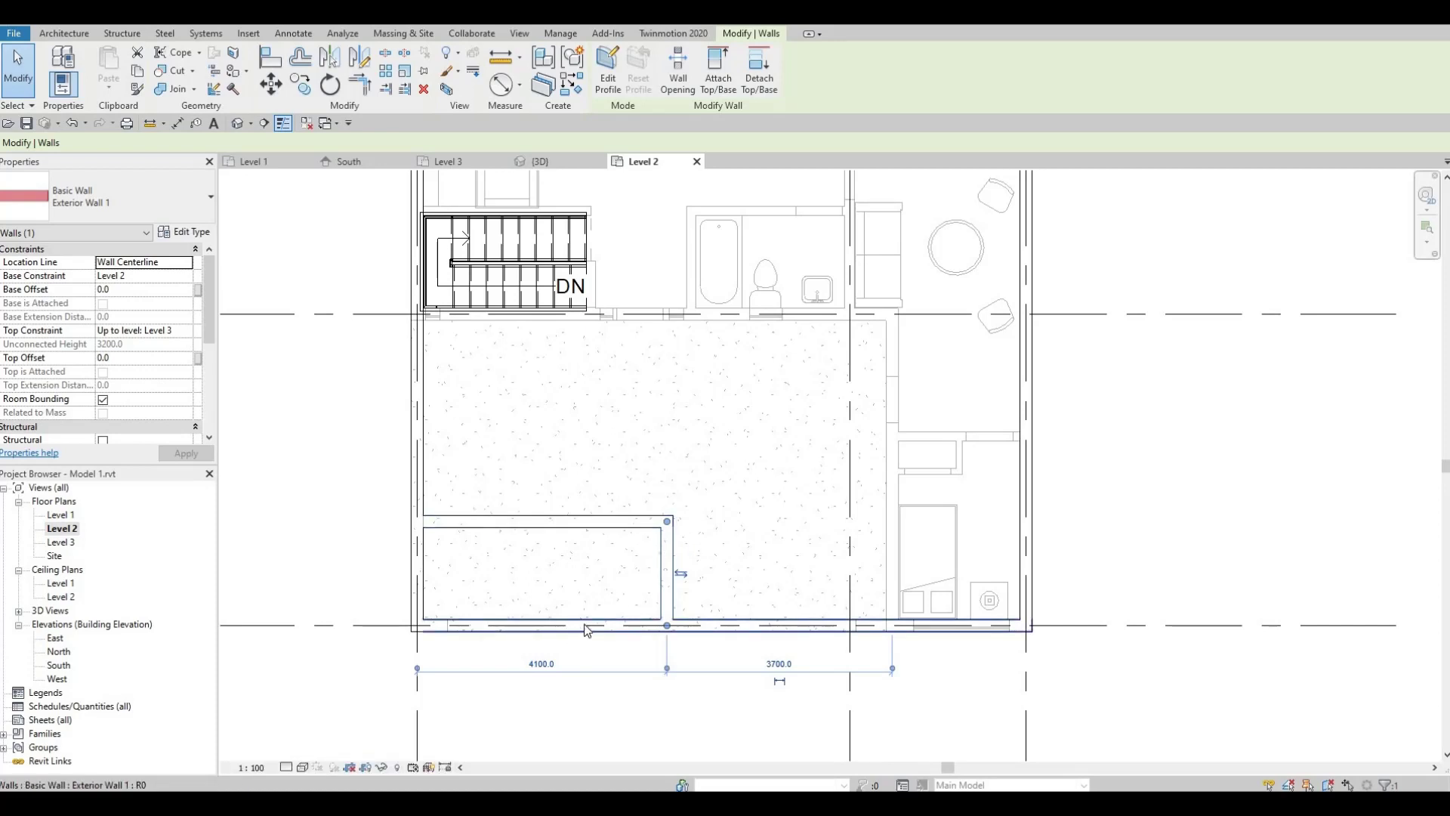
Step: Join the bottom exterior wall and the vertical wall into a clean corner
key(a)
key(l)
click(680, 629)
click(677, 624)
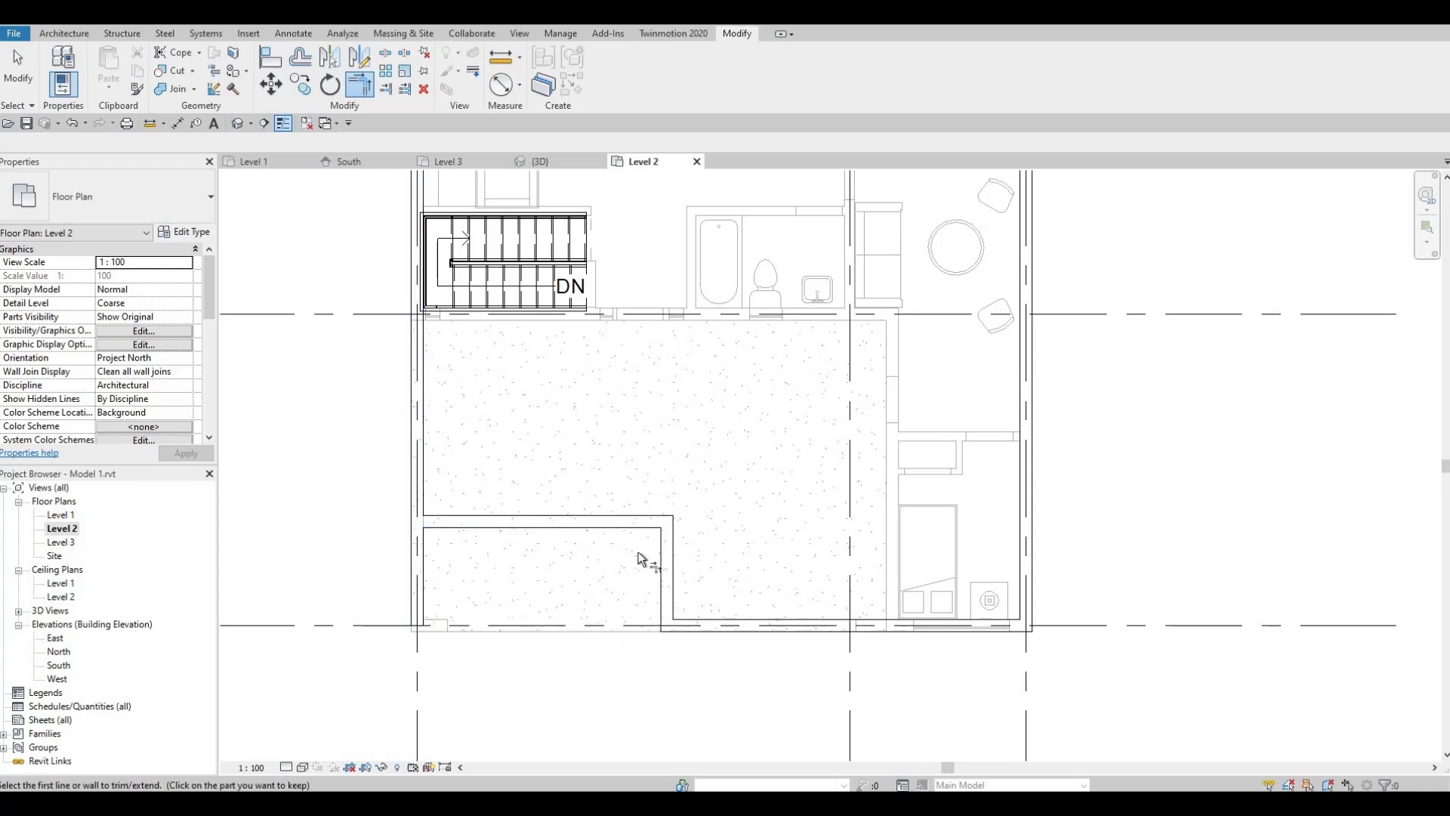
Step: Draw a wall dropping 1700 from the top exterior wall and running across to the left wall
key(Escape)
scroll(592, 505, down, 4)
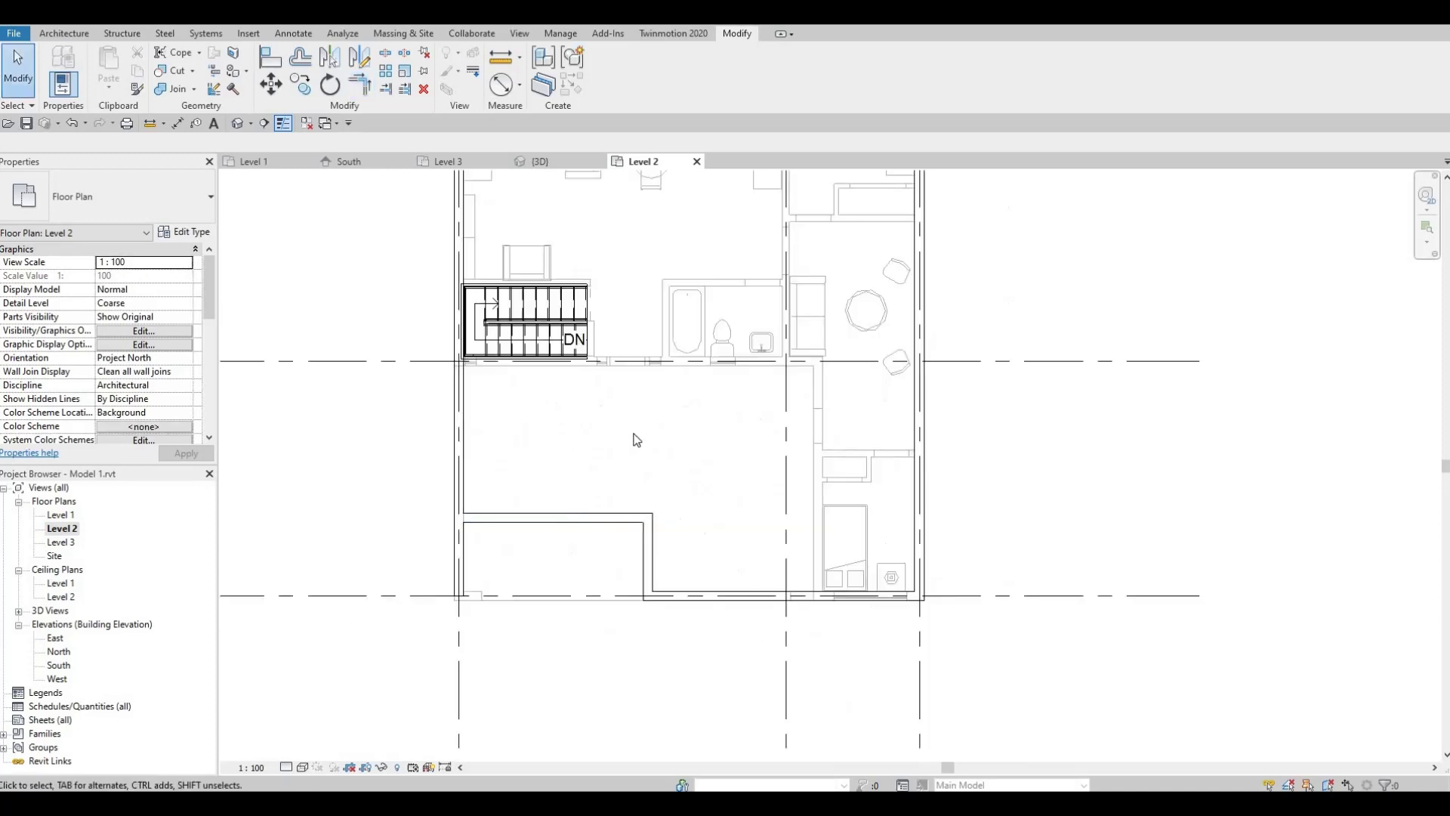
middle_click(424, 506)
middle_click(424, 506)
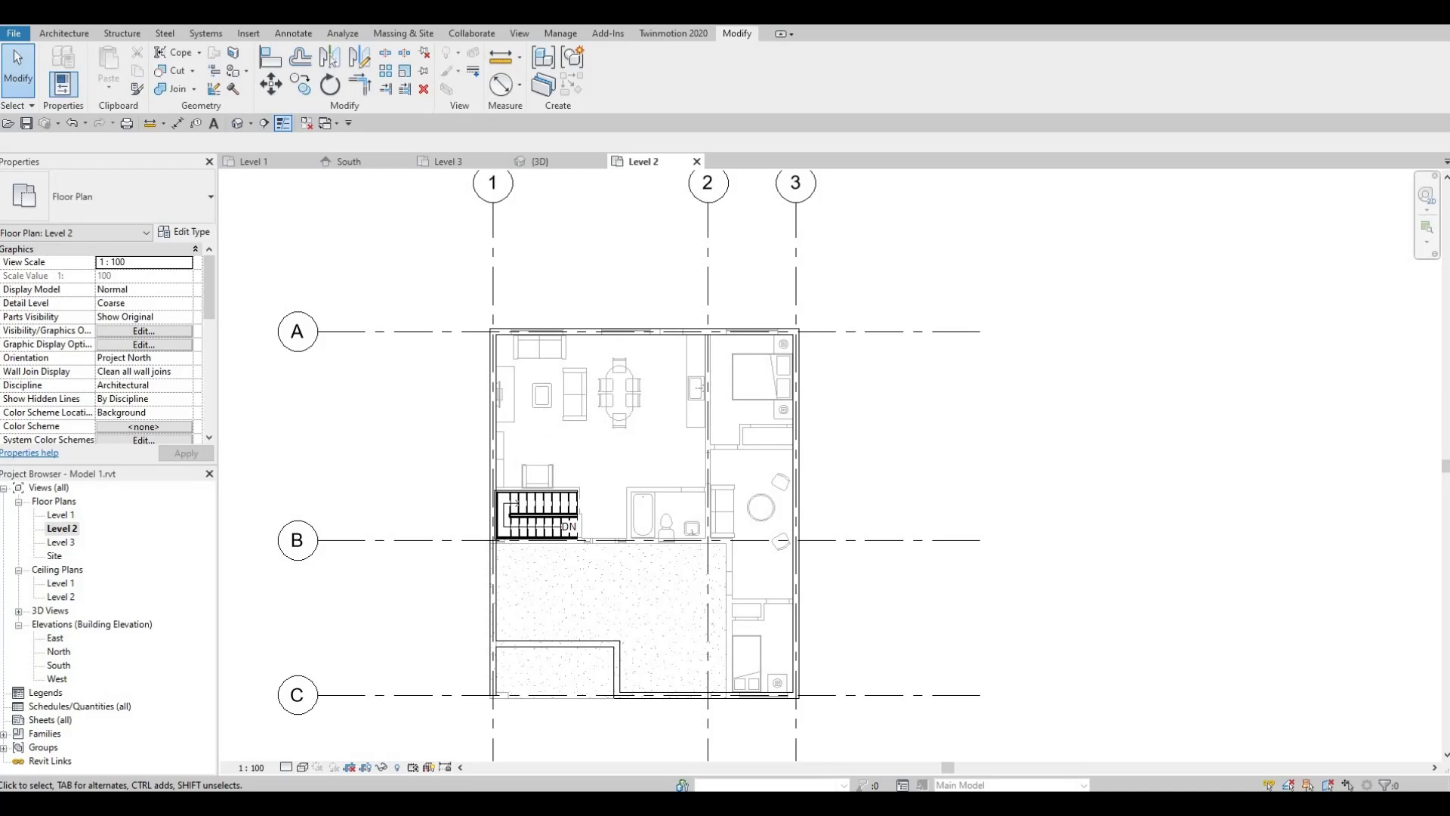
click(54, 34)
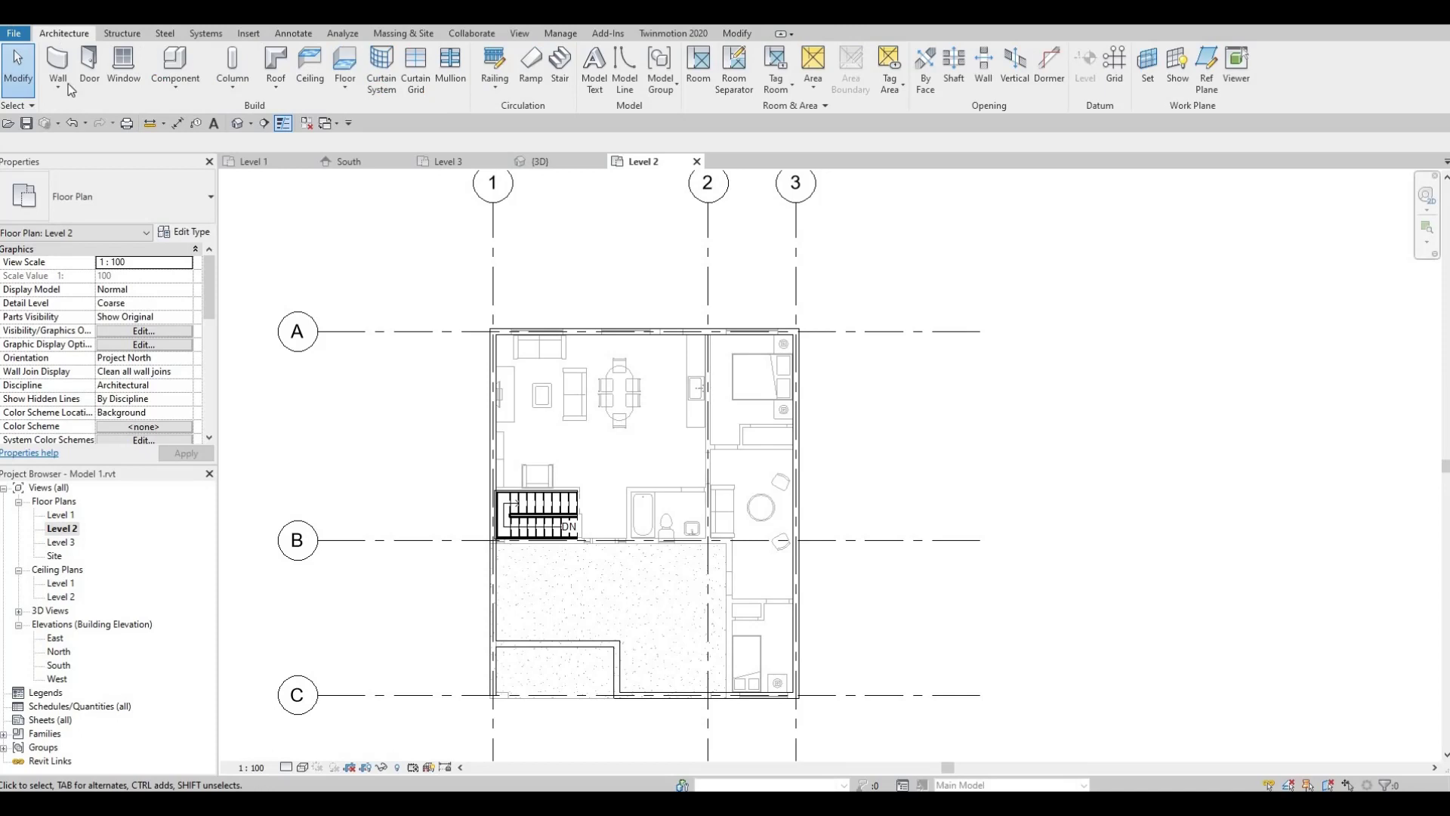
click(57, 64)
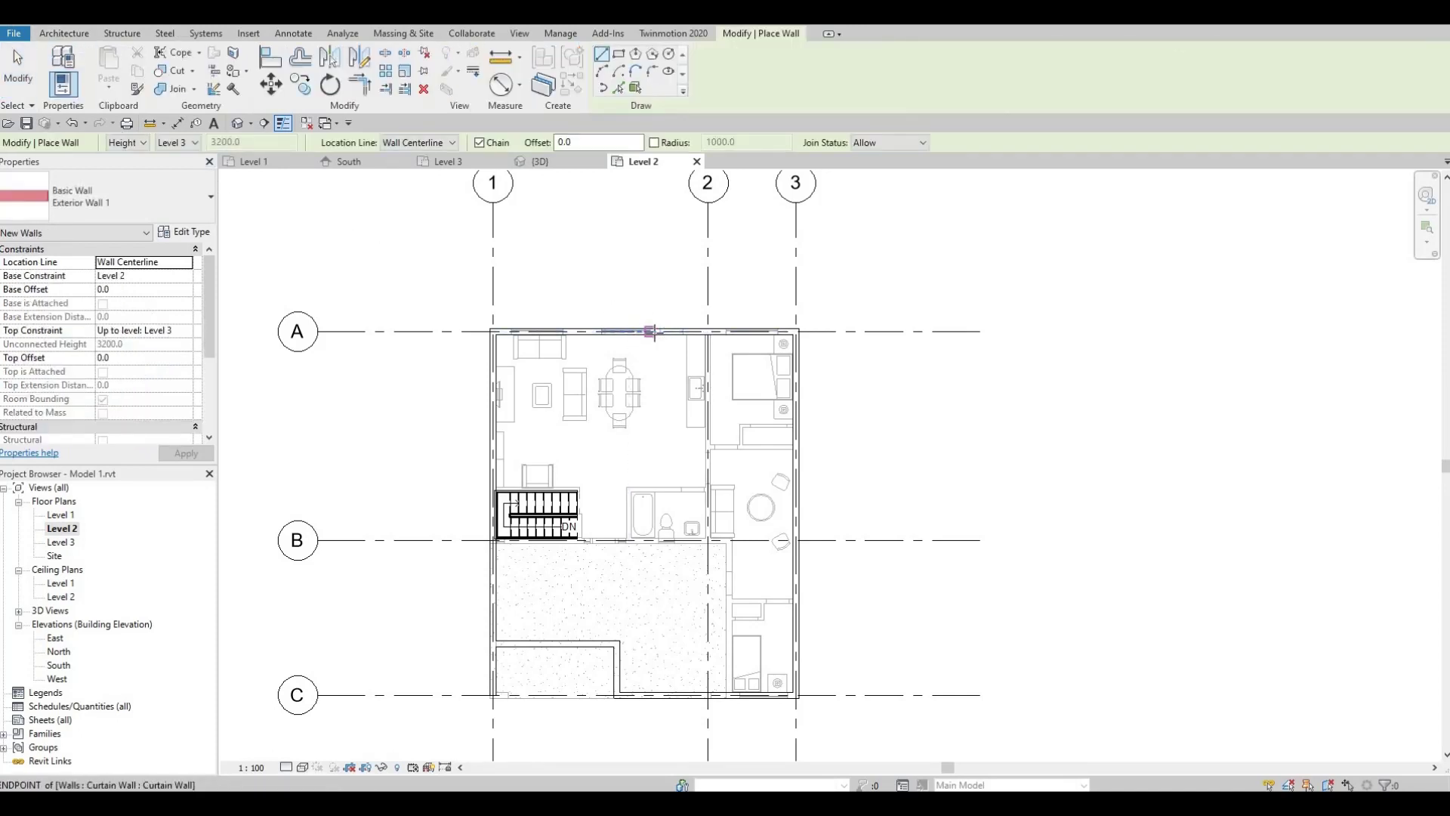
click(657, 332)
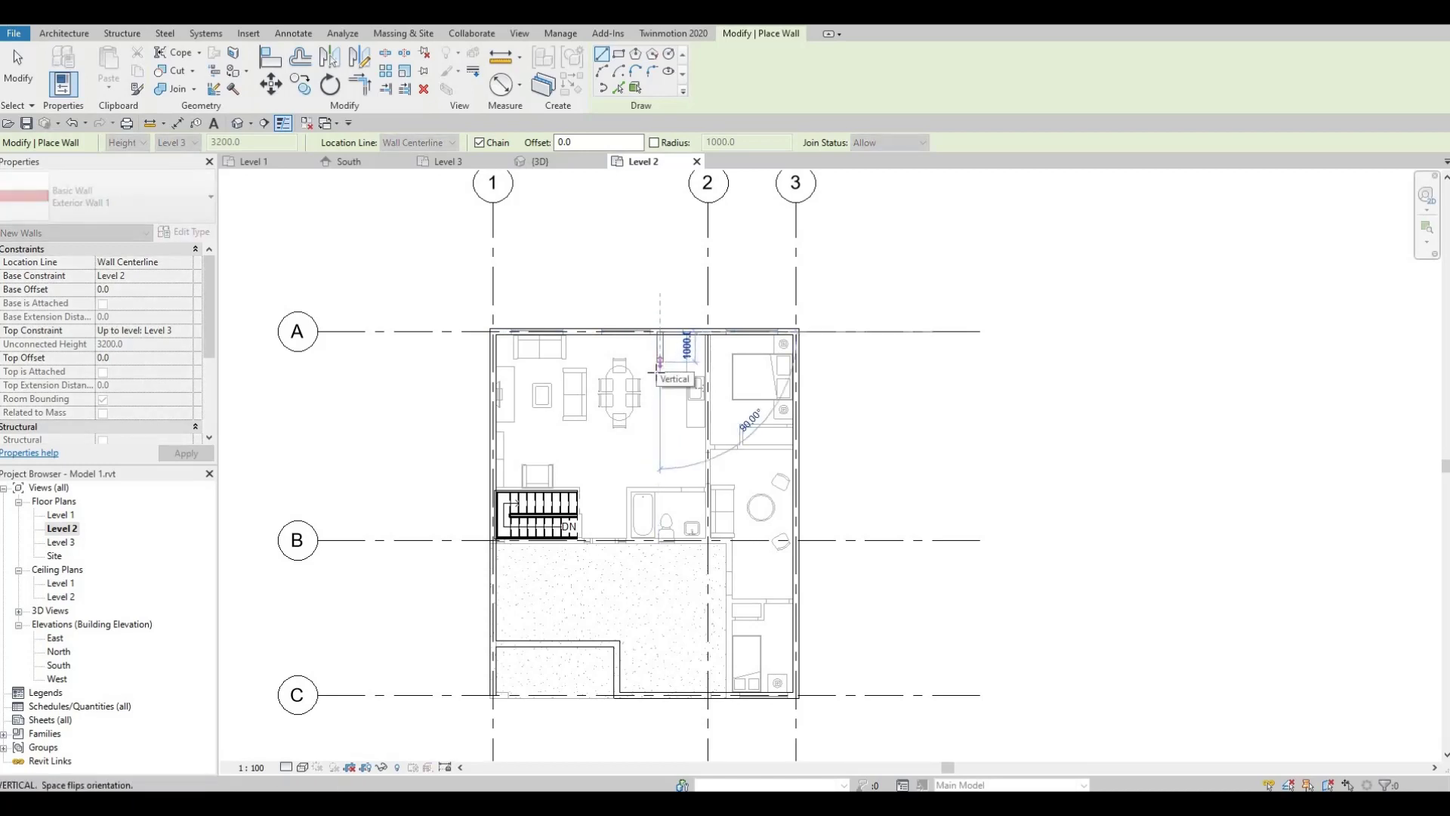
click(659, 383)
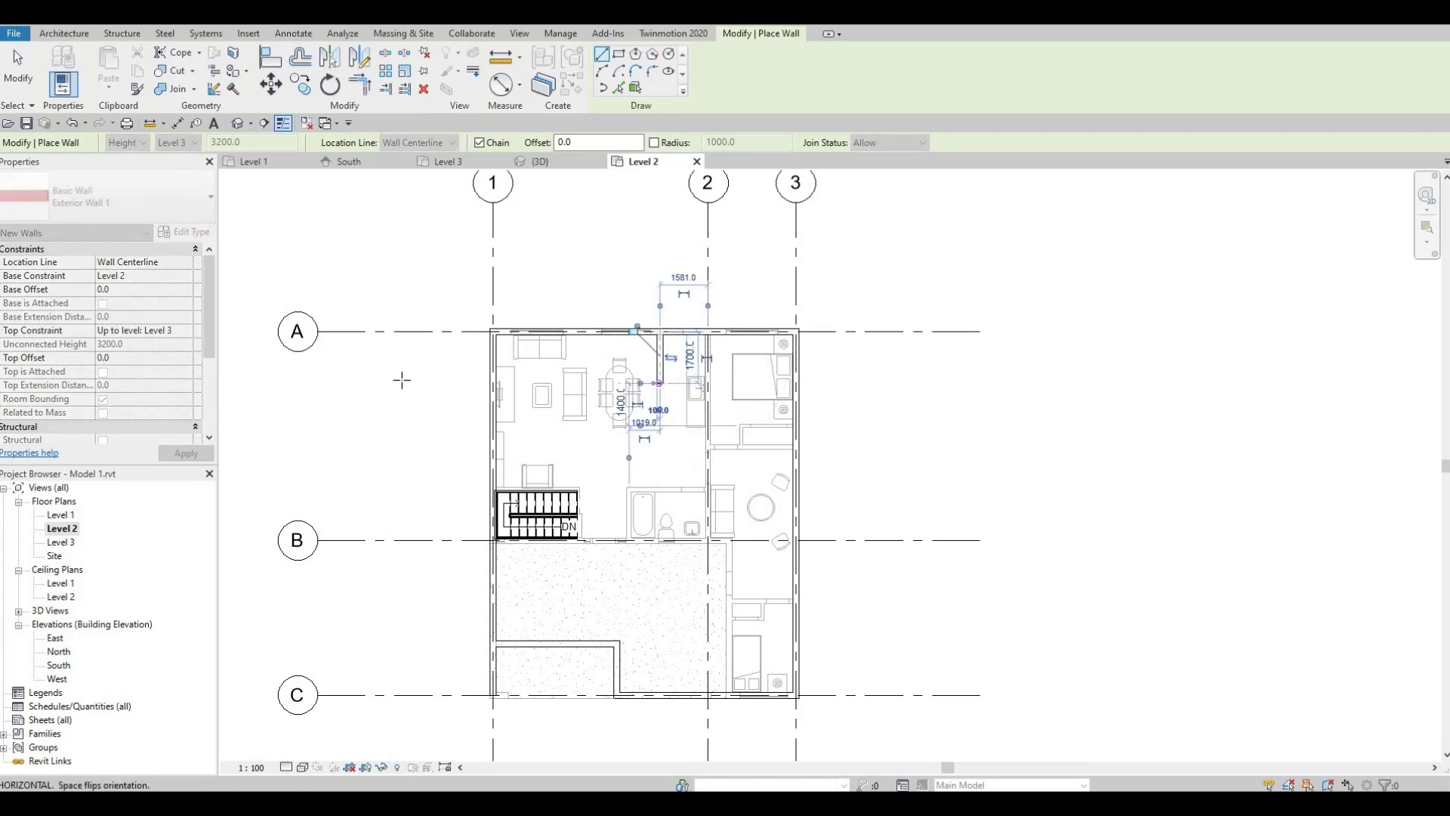
click(493, 377)
key(Escape)
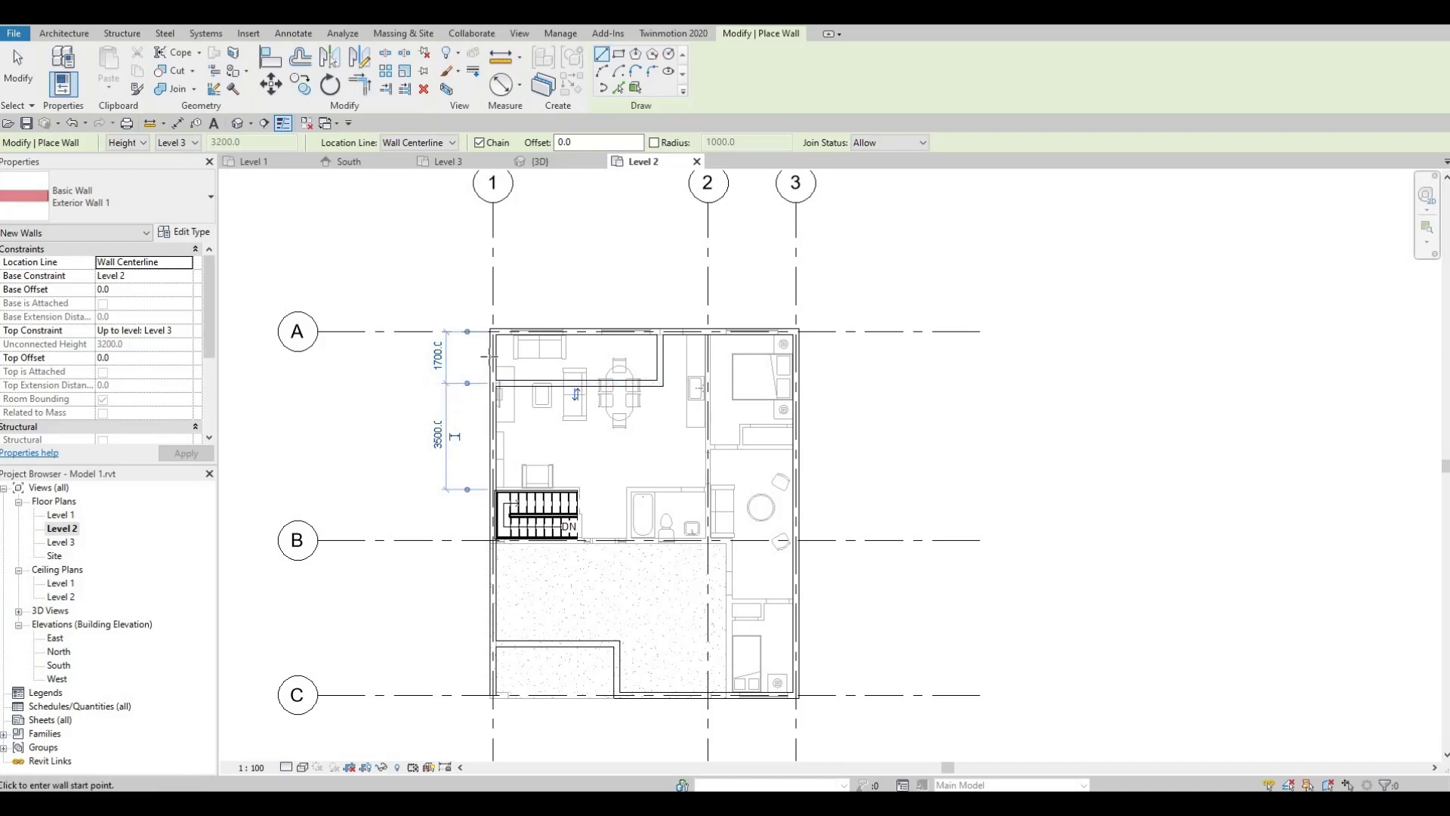
scroll(490, 357, up, 4)
Step: Set the upper horizontal wall 1500 below the top wall
key(Escape)
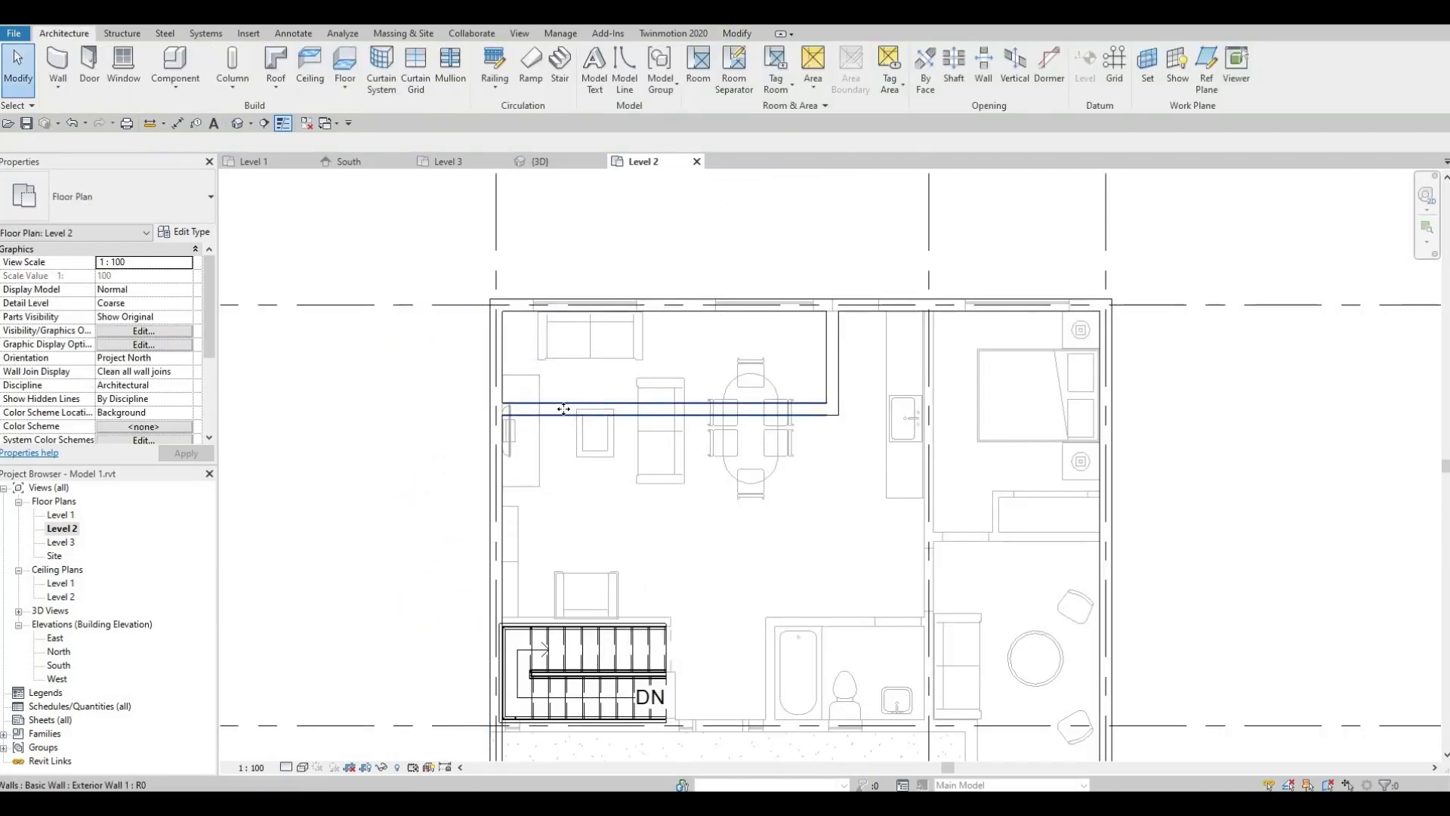
click(564, 409)
click(438, 357)
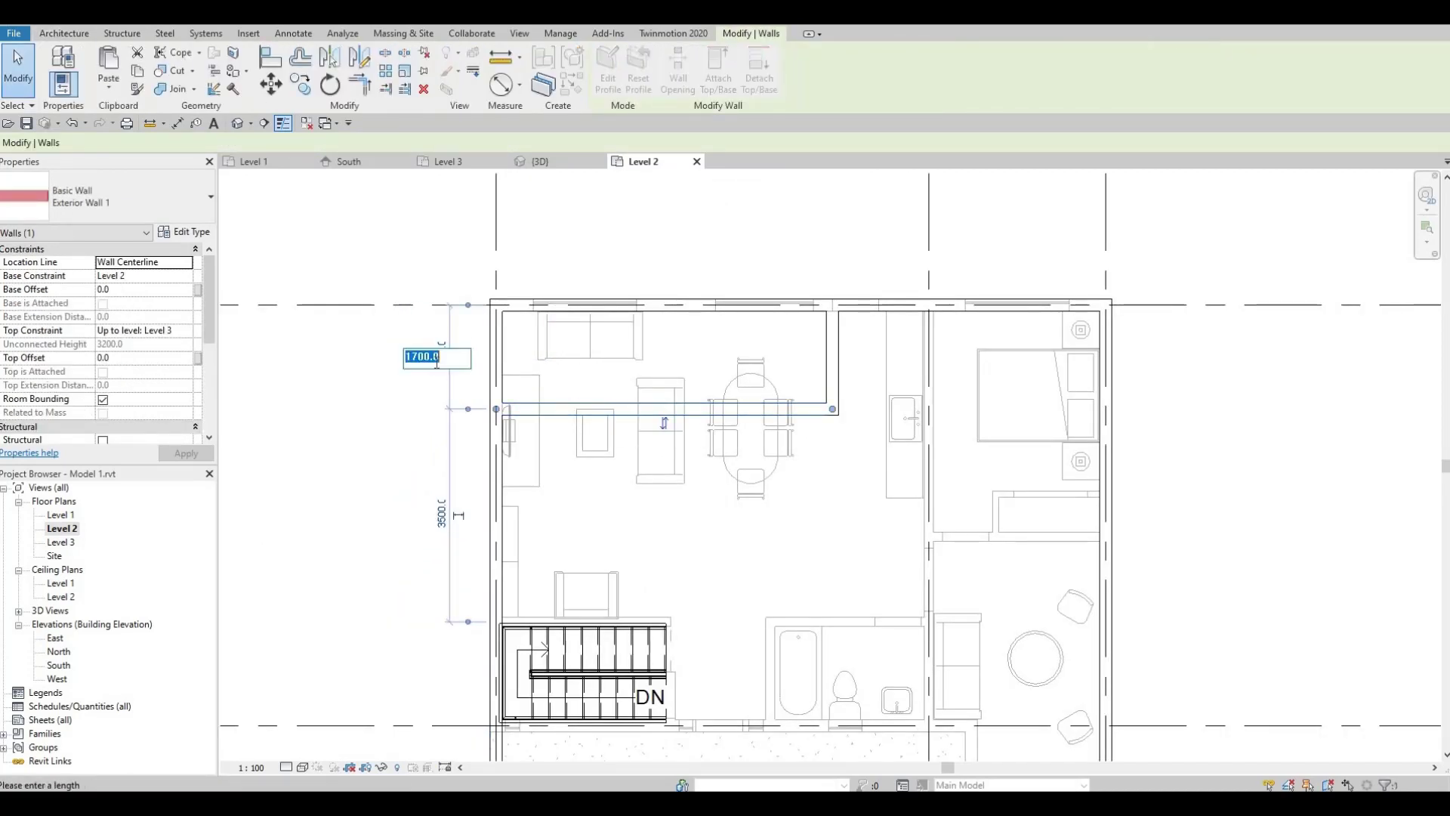
text(1)
key(Return)
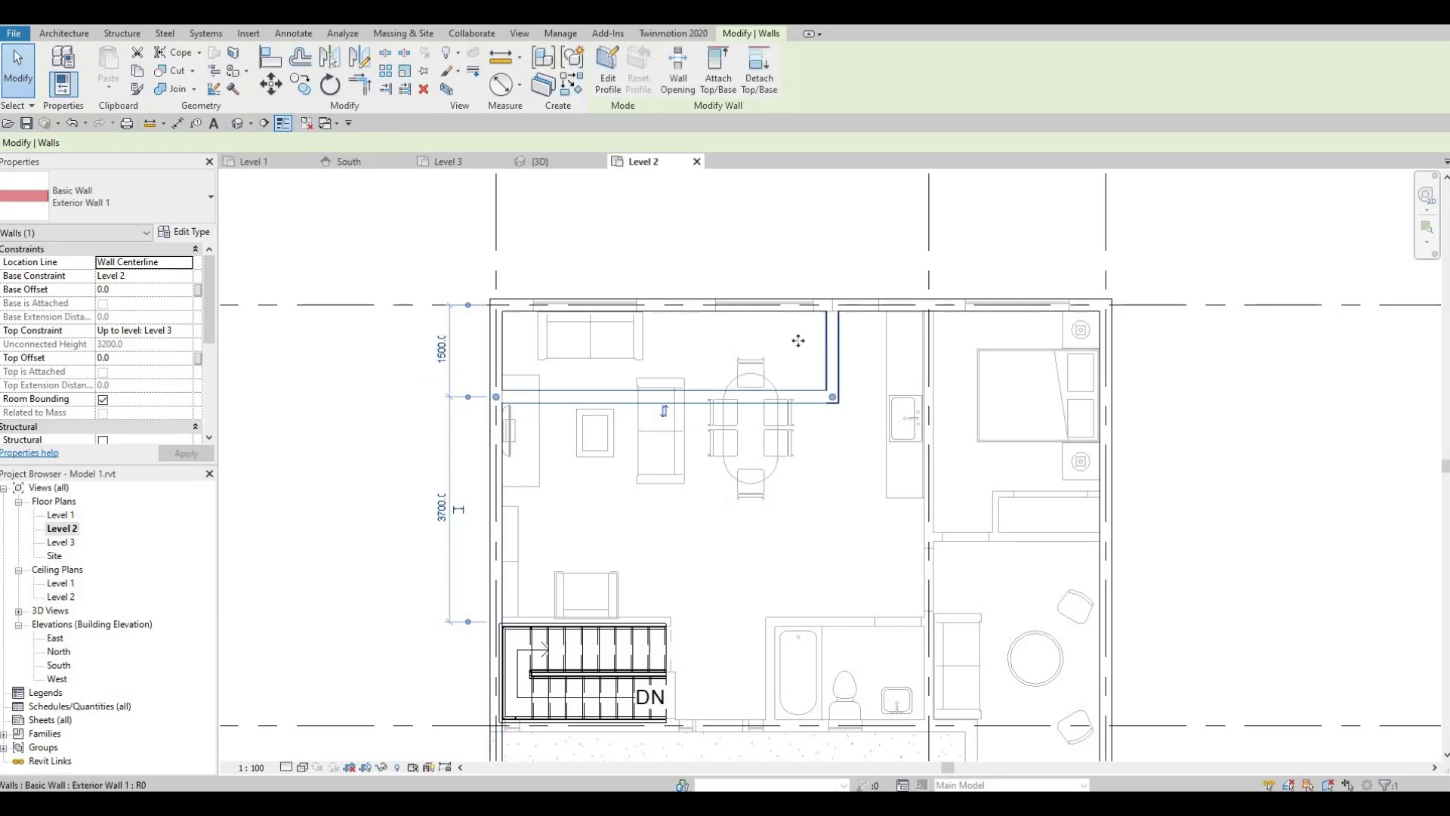
Step: Place the short vertical wall 5800 from the left wall
click(828, 341)
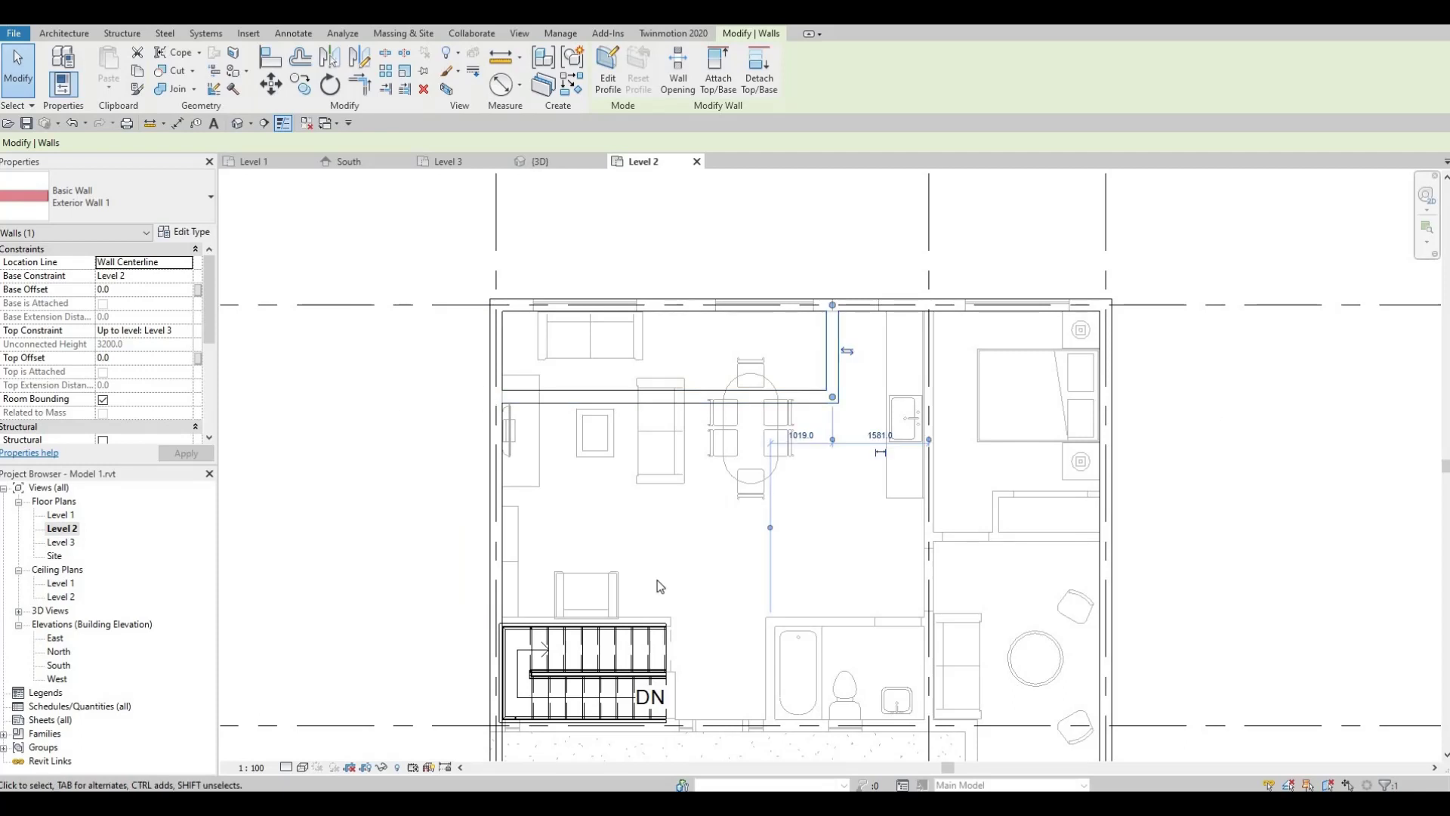
drag(769, 527, 496, 393)
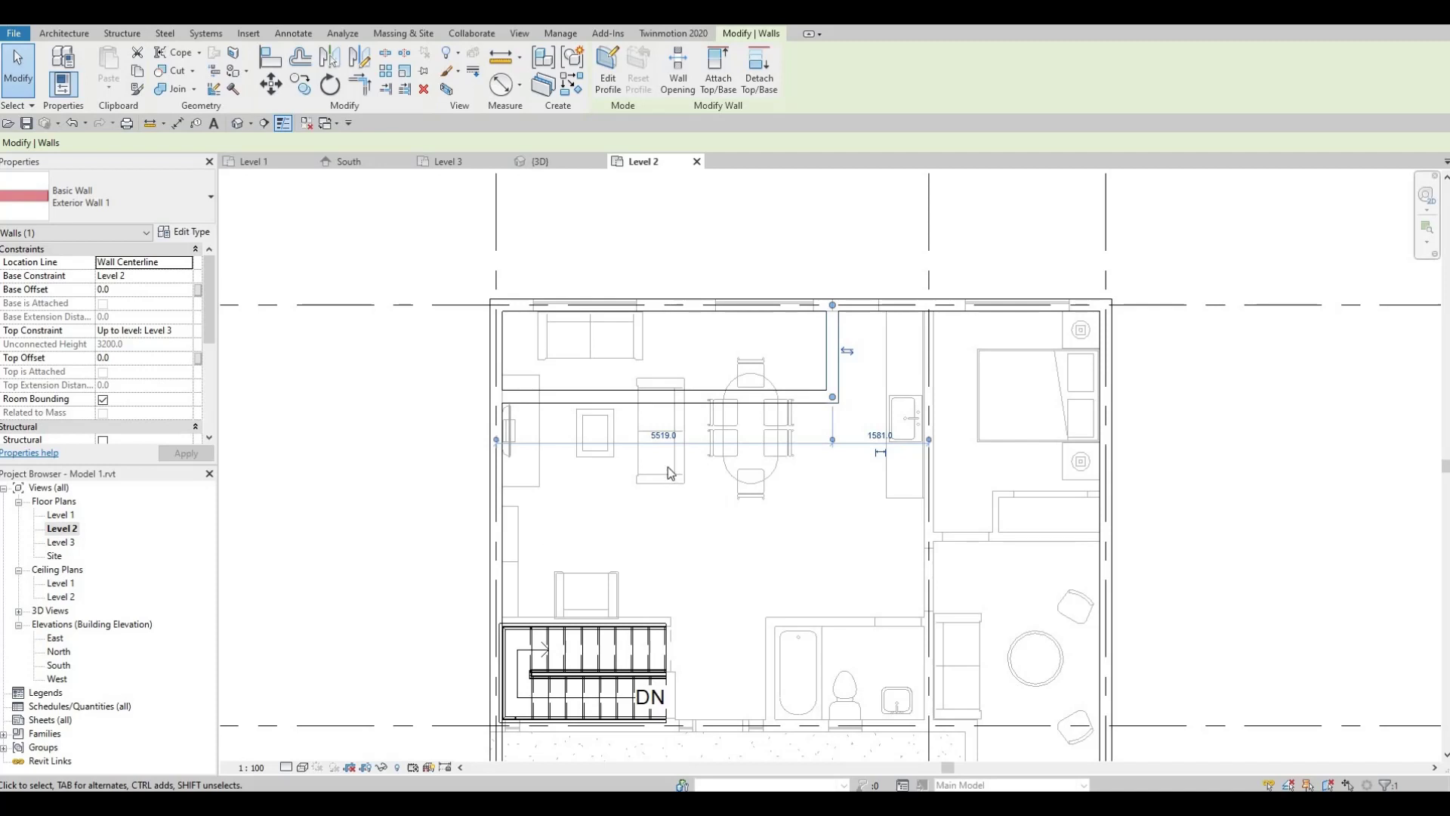
click(662, 435)
text(5800)
key(Return)
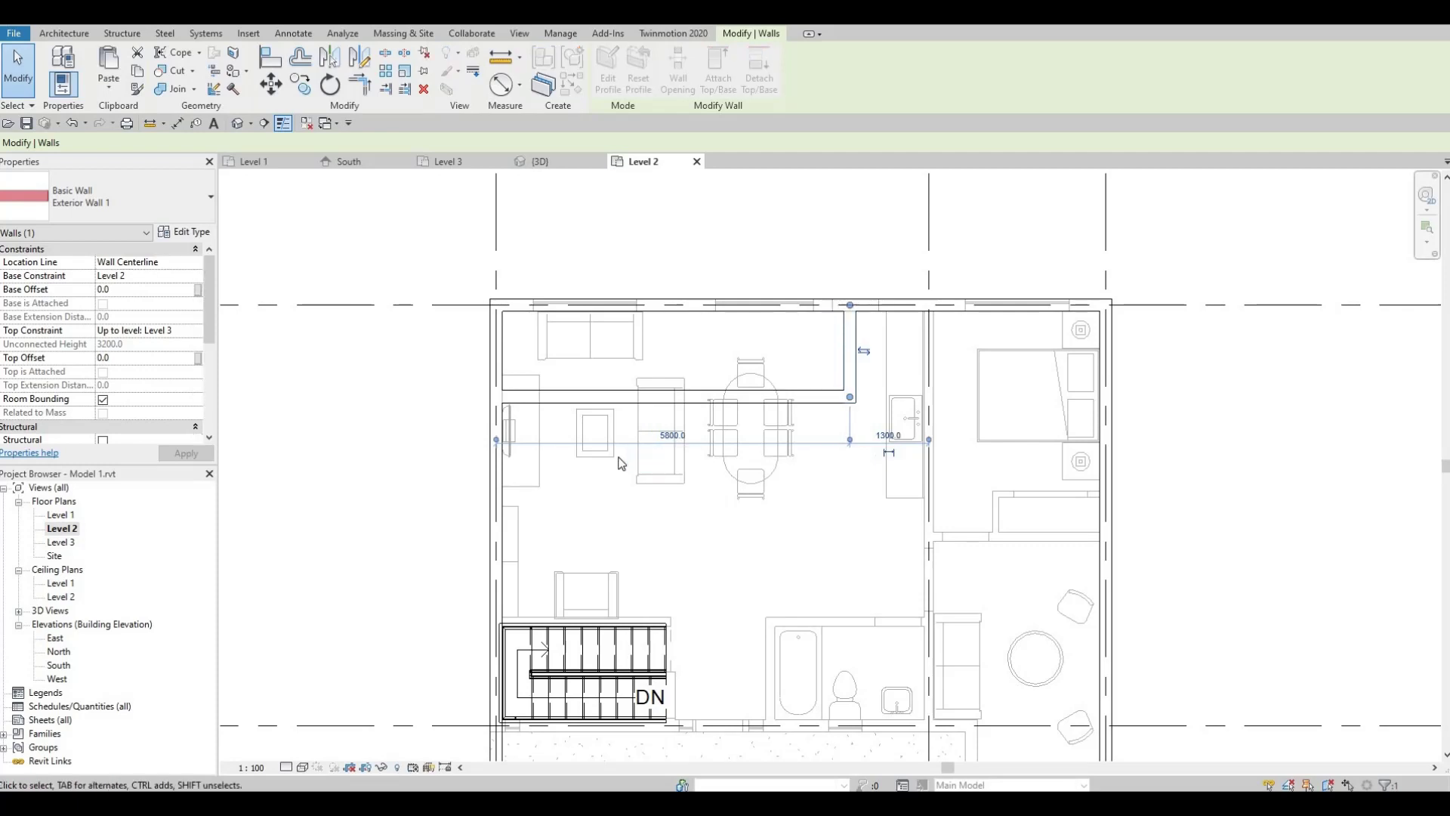
key(Escape)
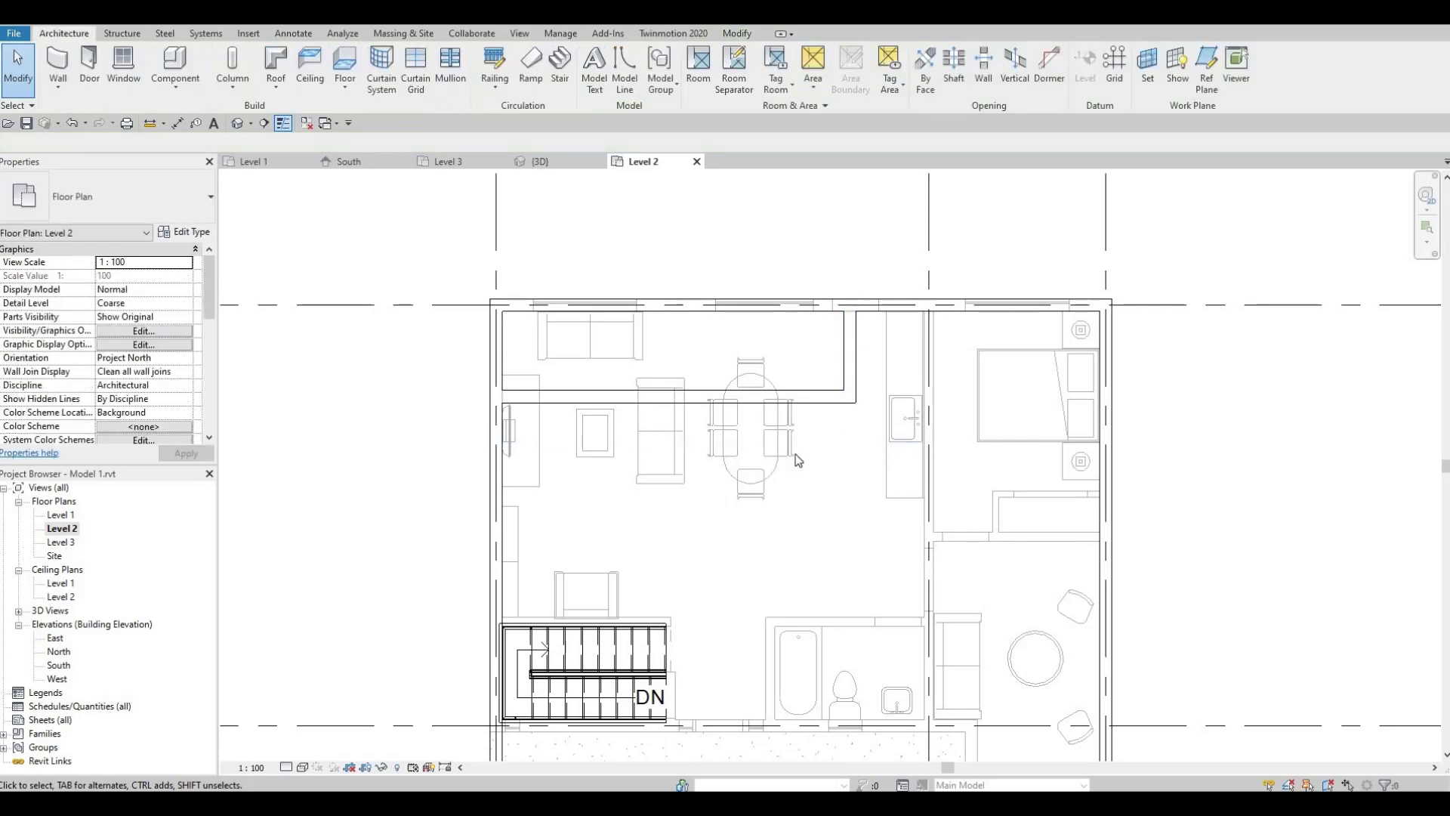
Step: Start the Wall tool and pick Interior Wall 1 from the wall type list
middle_drag(758, 471, 622, 405)
scroll(622, 404, down, 2)
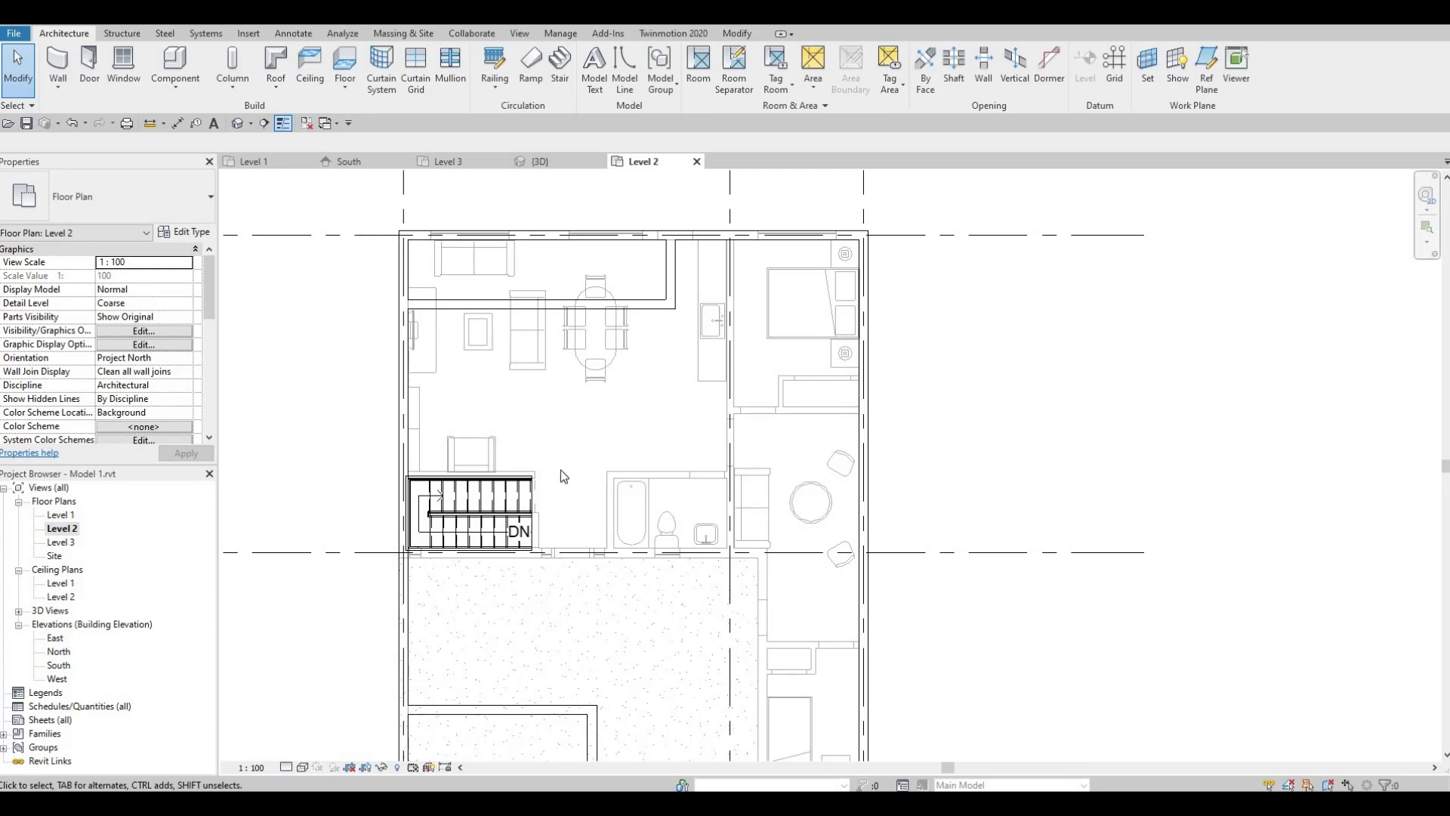
click(59, 60)
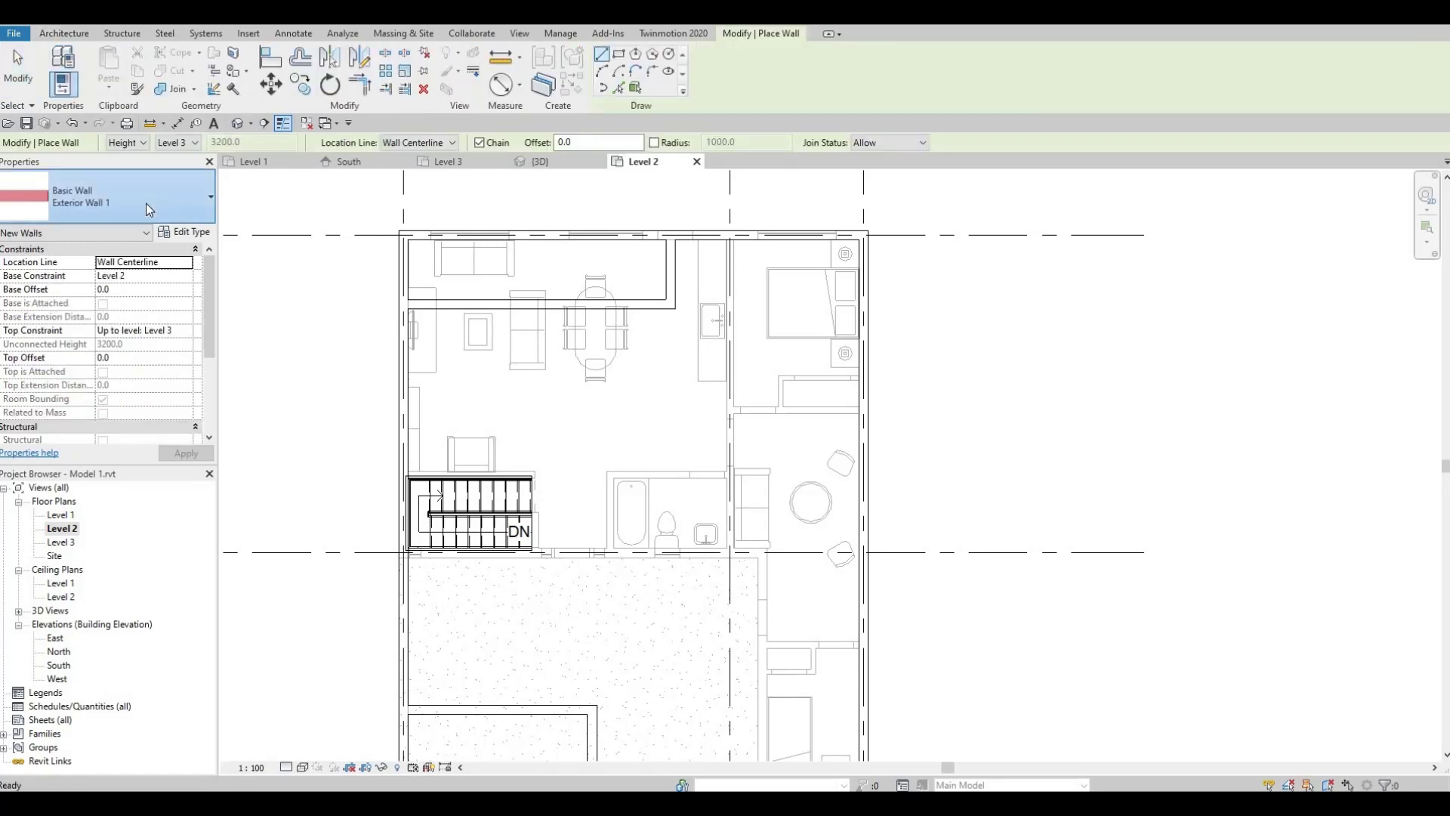
click(146, 202)
scroll(130, 370, up, 3)
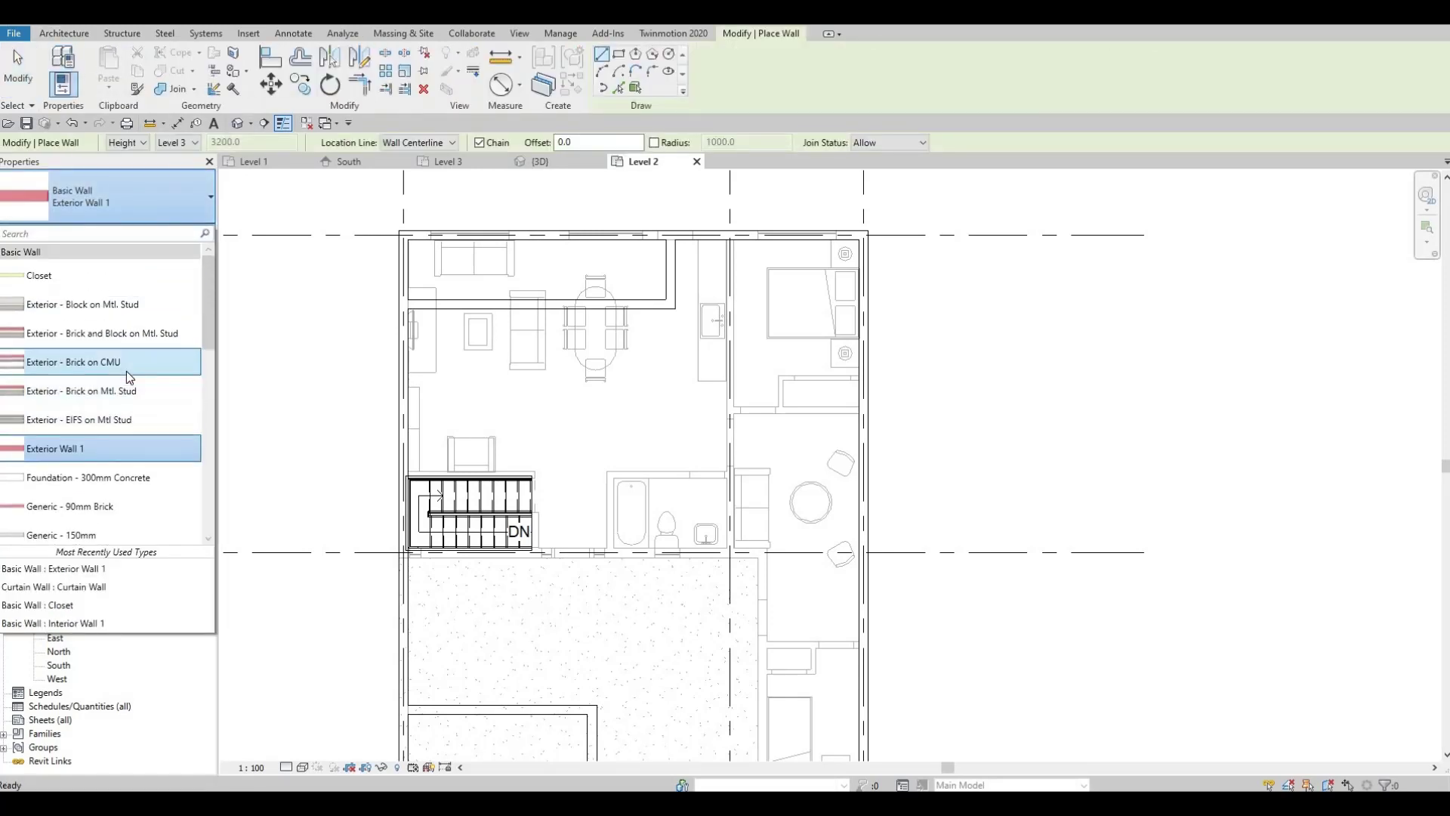
scroll(125, 370, down, 5)
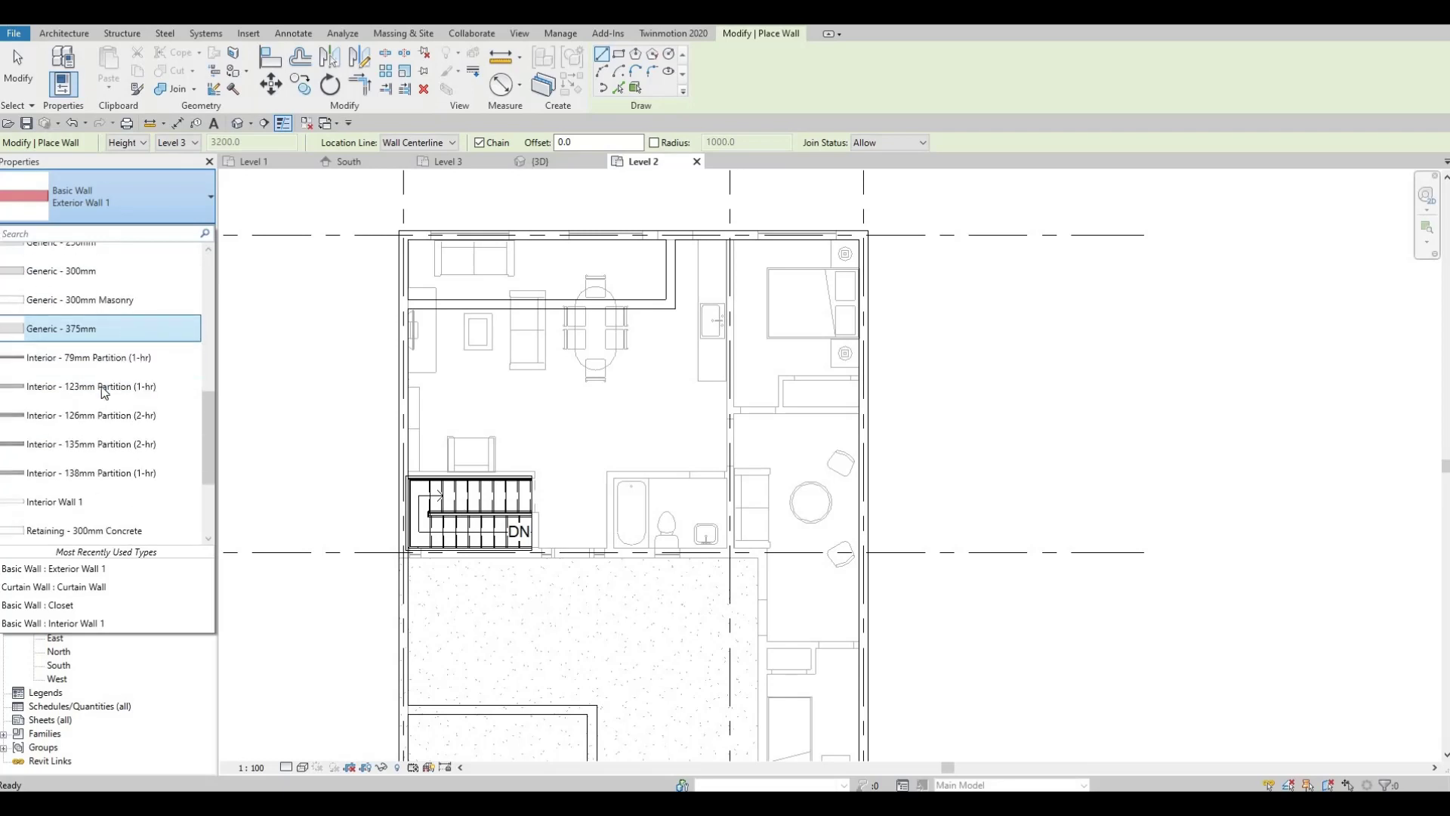
scroll(106, 408, down, 2)
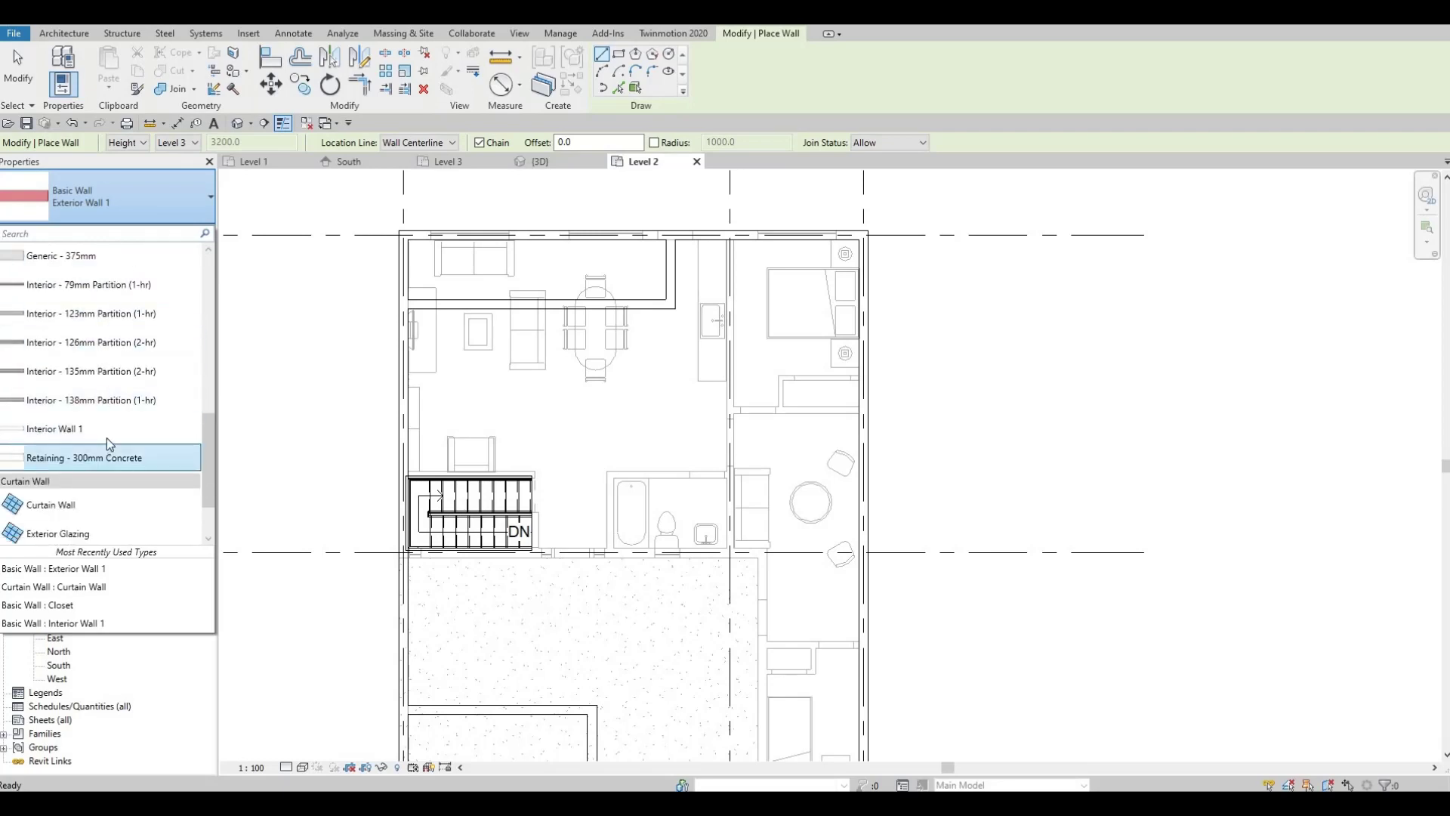
click(107, 432)
Step: Draw an L-shaped Interior Wall 1 from the stair corner, 2900 across then down
scroll(532, 502, up, 3)
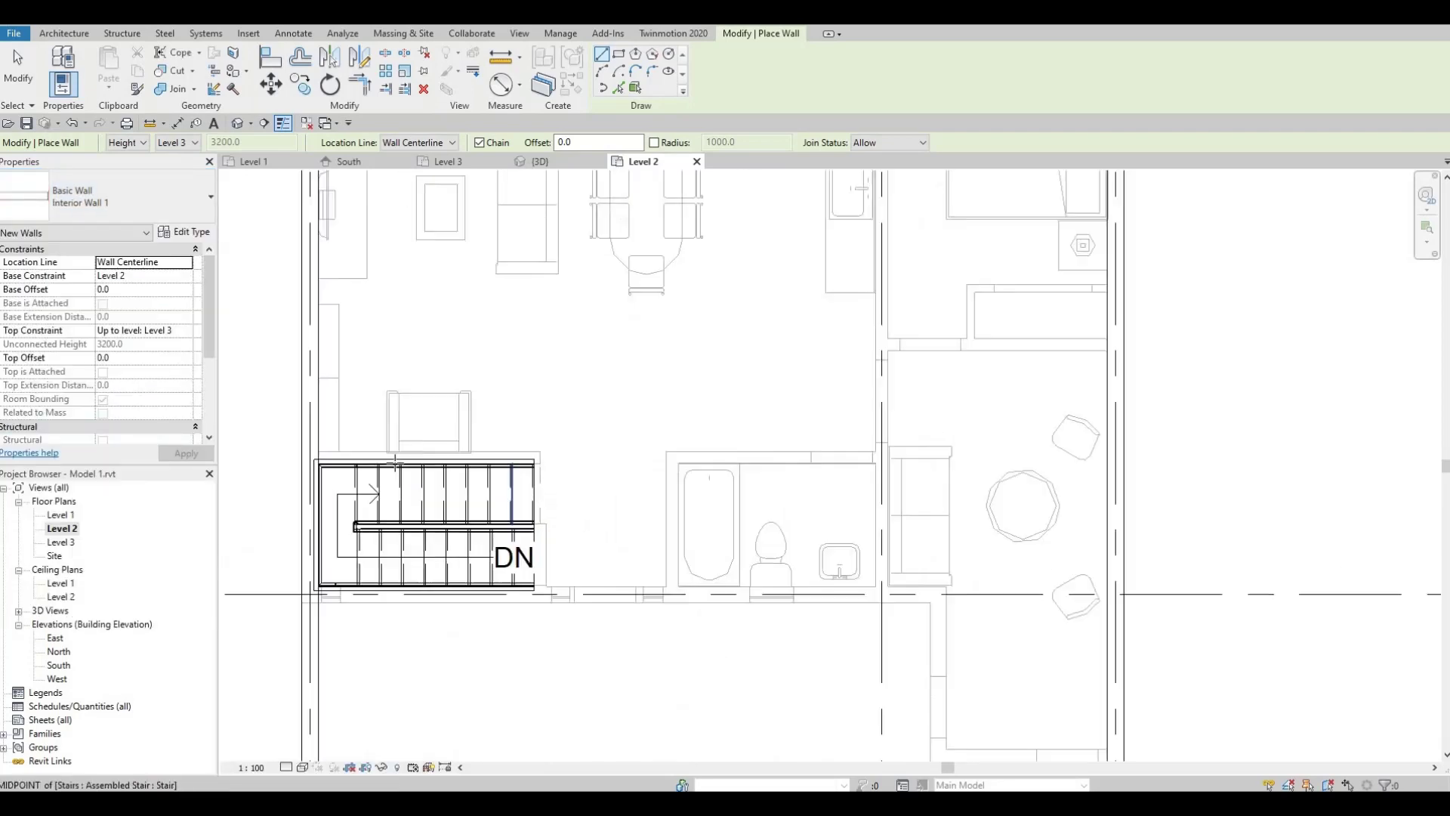
scroll(287, 449, up, 2)
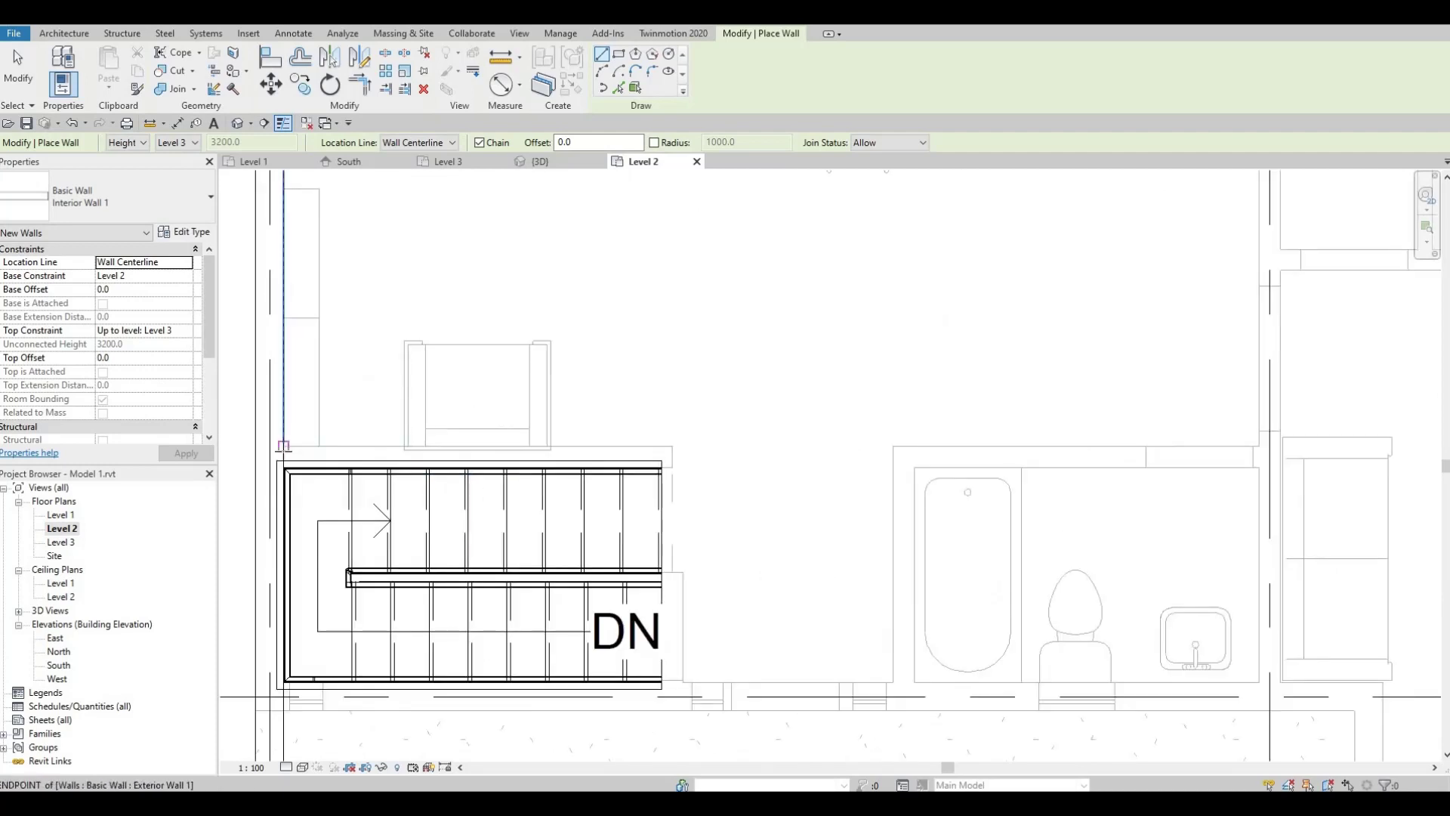
scroll(283, 449, up, 2)
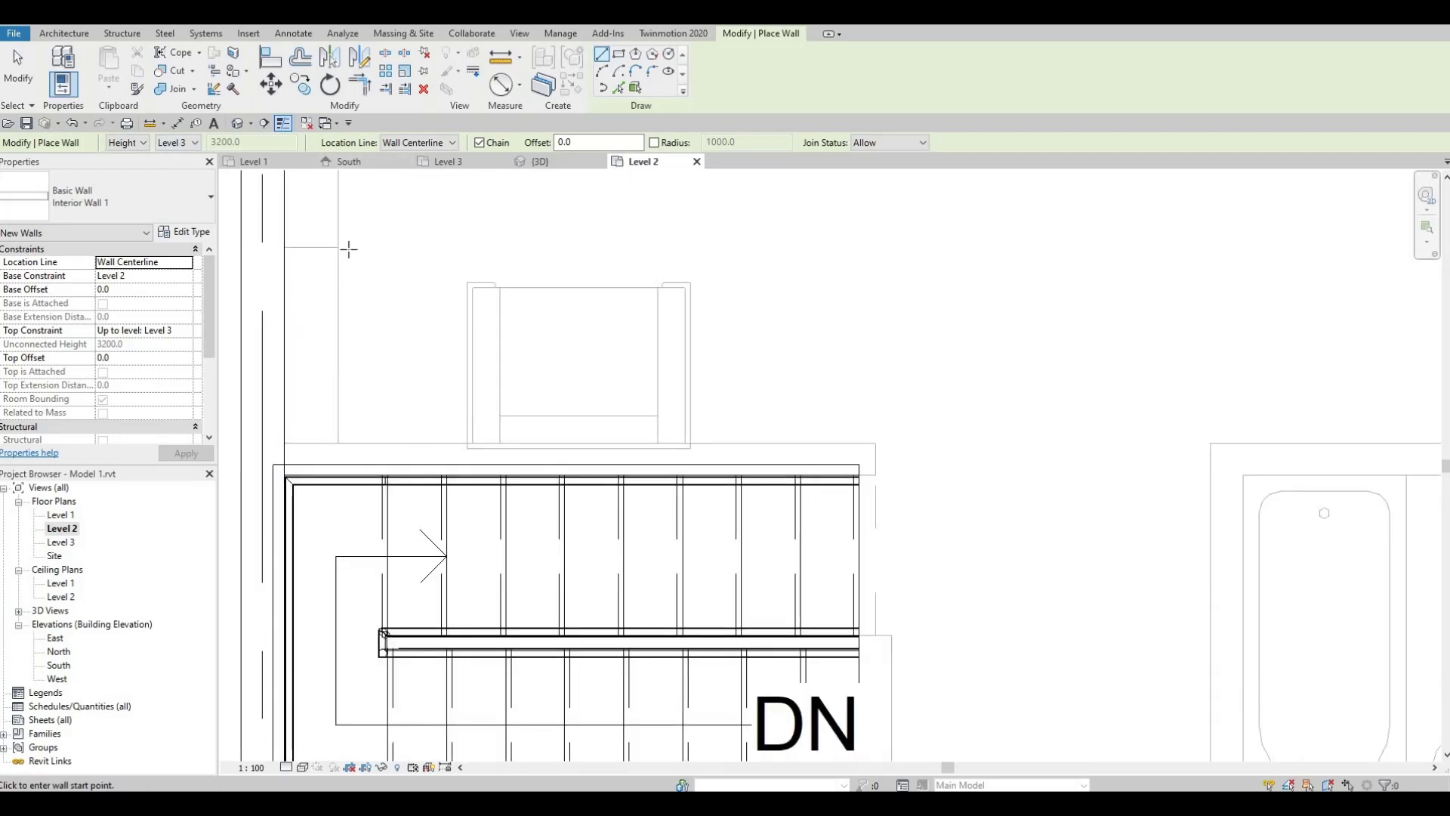
scroll(284, 456, up, 1)
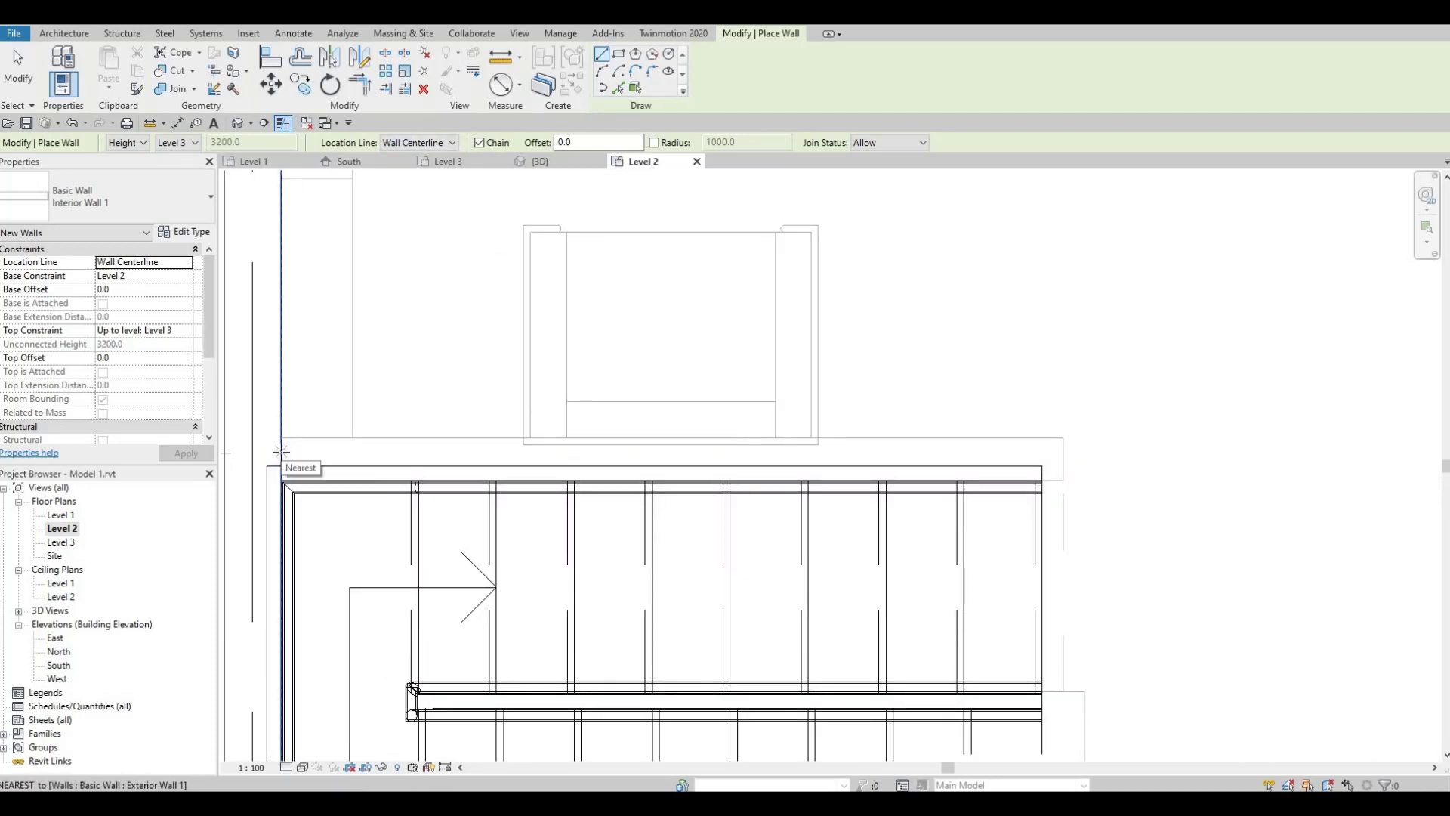
click(281, 449)
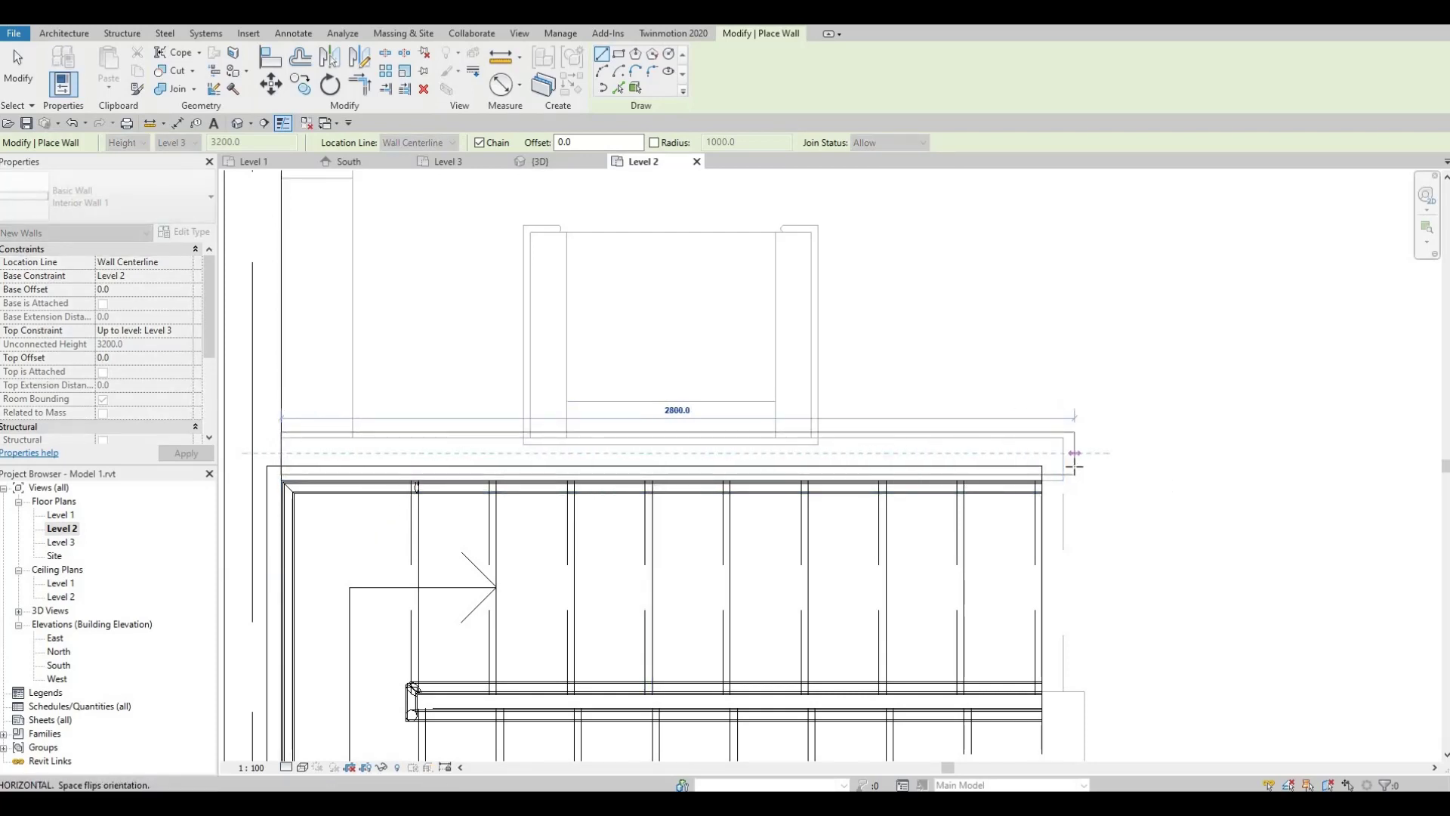
click(1074, 453)
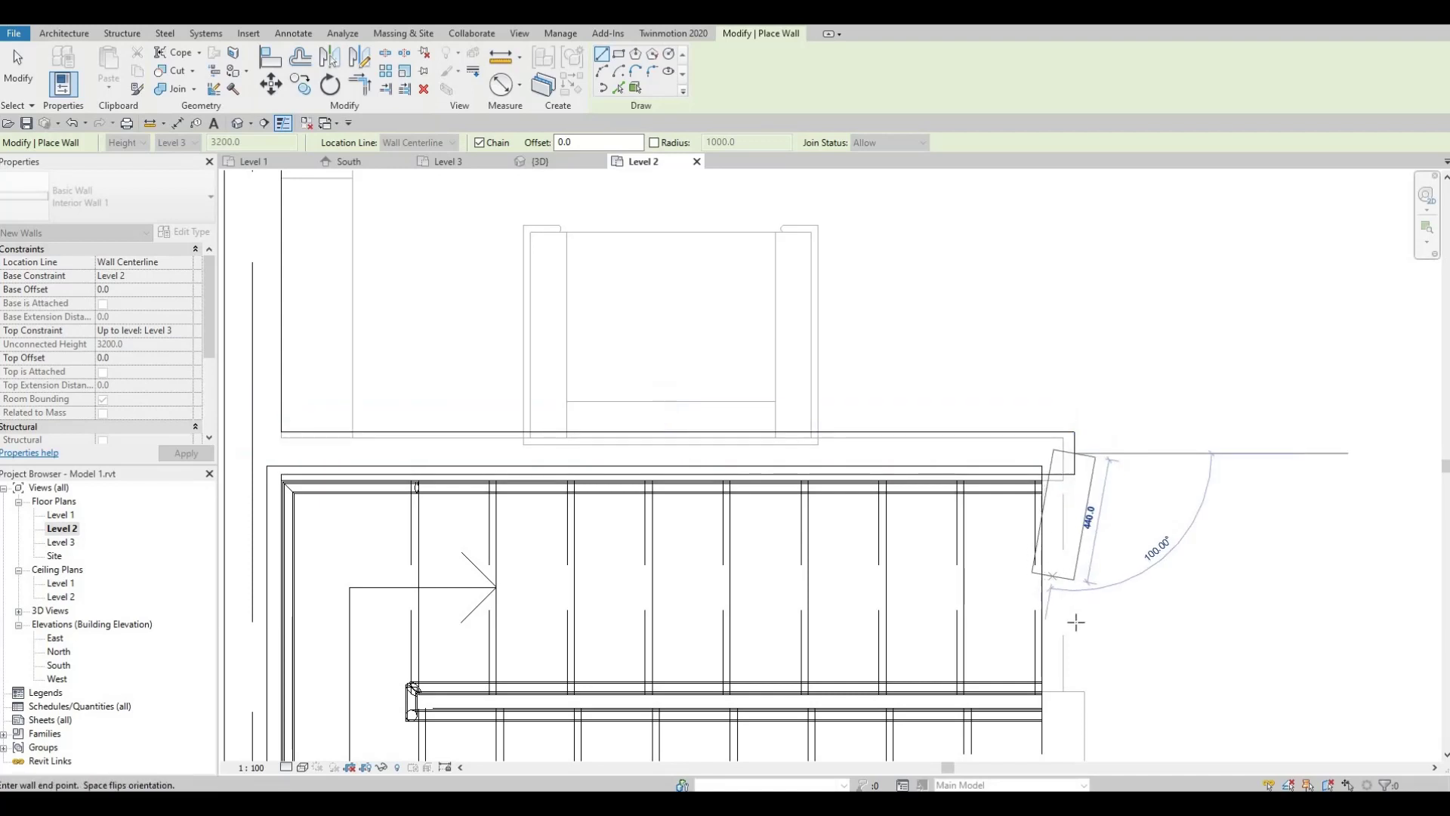
click(1074, 688)
key(Escape)
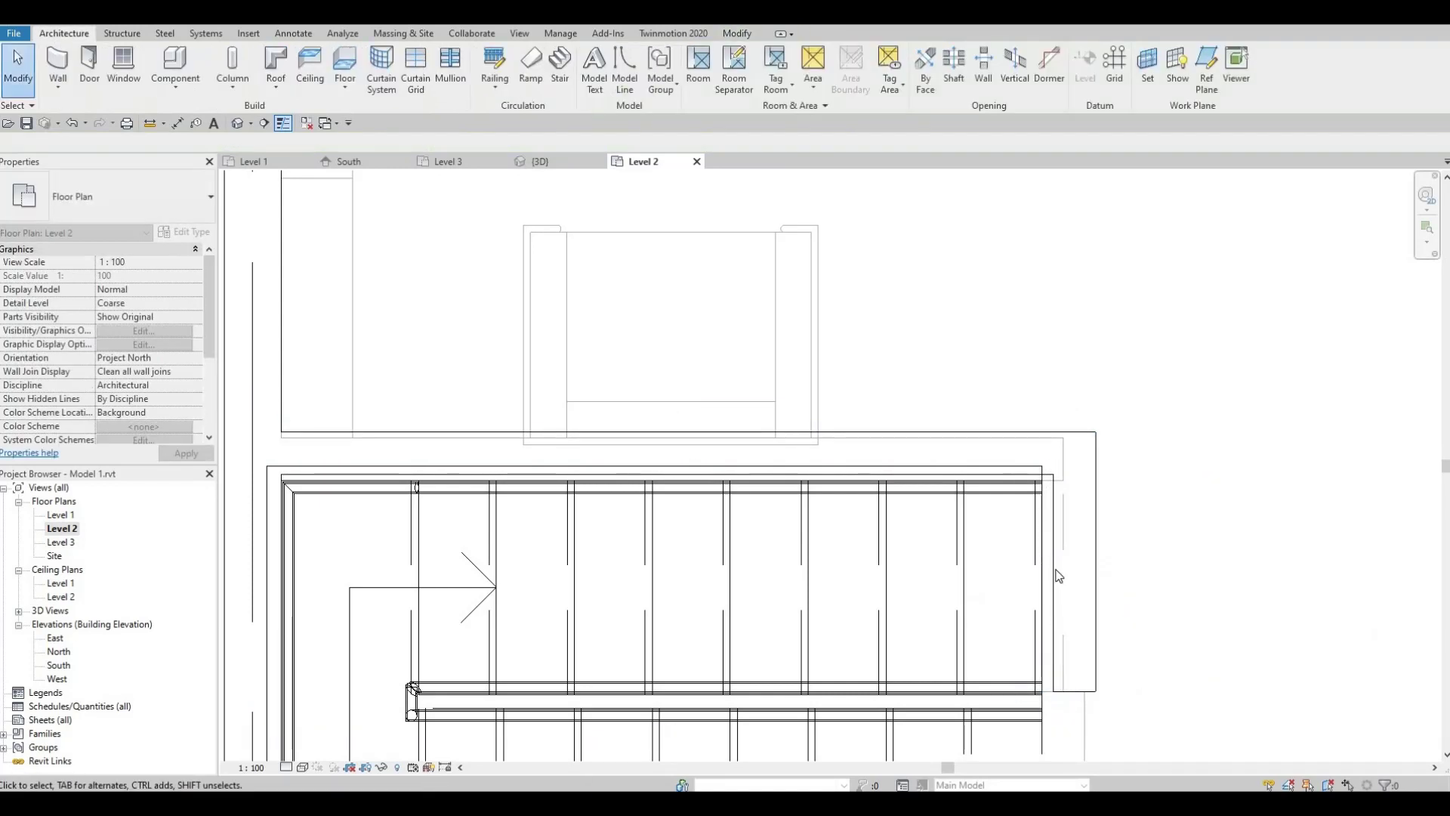
Step: Check the new wall's type structure (150 mm) in Edit Type, closing without changes
click(1056, 574)
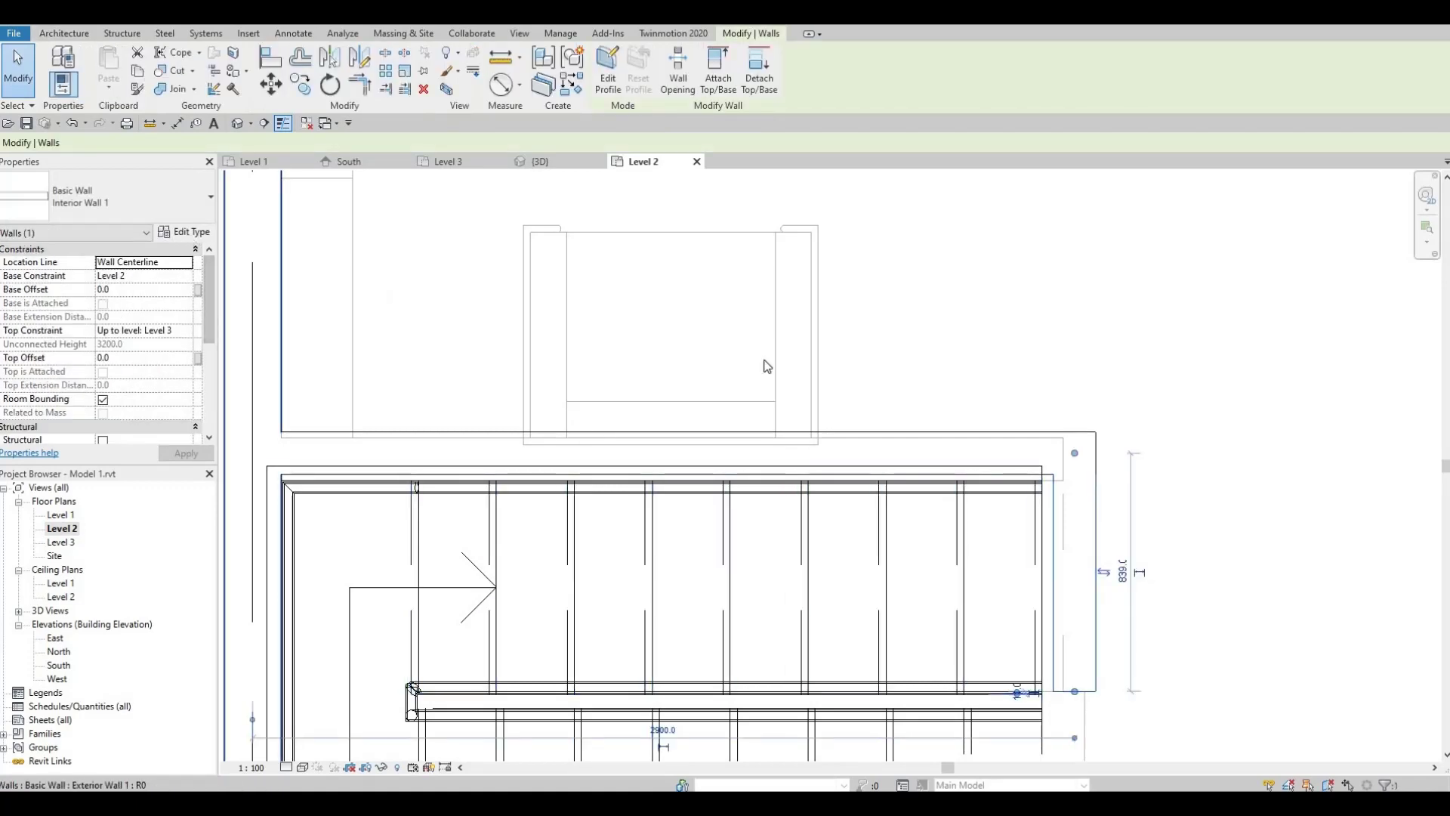
double_click(770, 317)
click(848, 292)
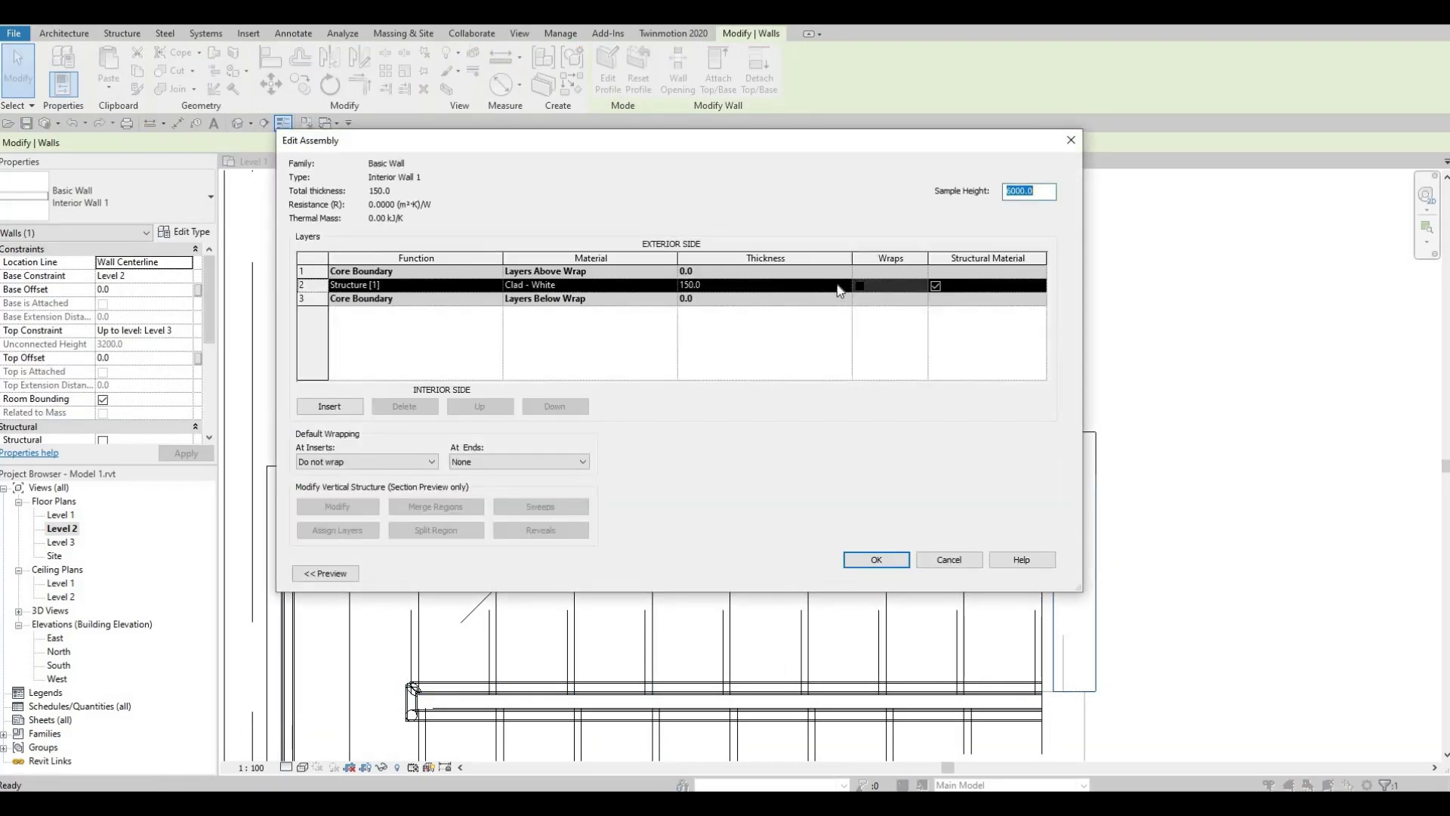
key(Return)
key(Return)
key(Escape)
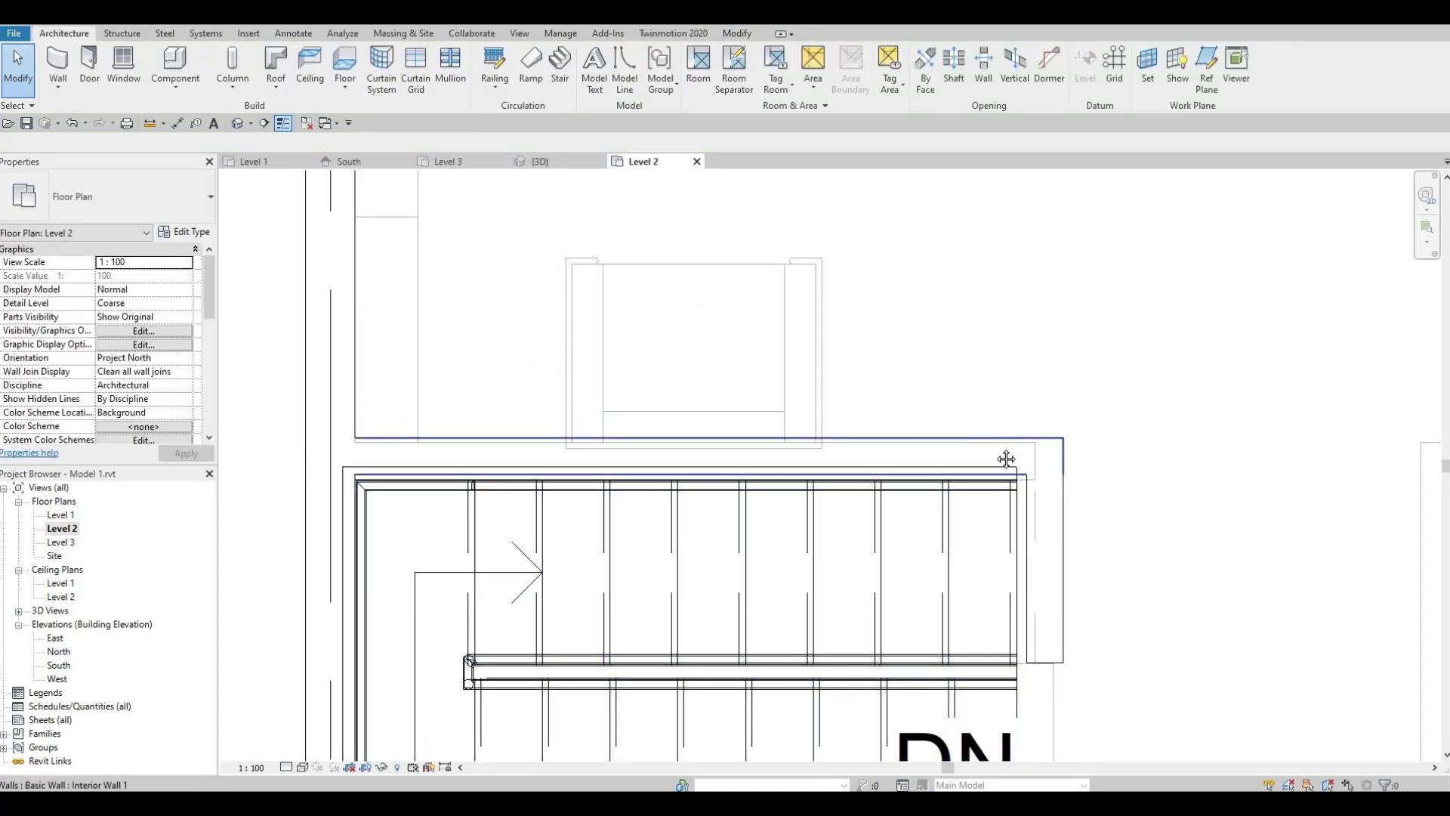
middle_drag(968, 448, 912, 463)
key(l)
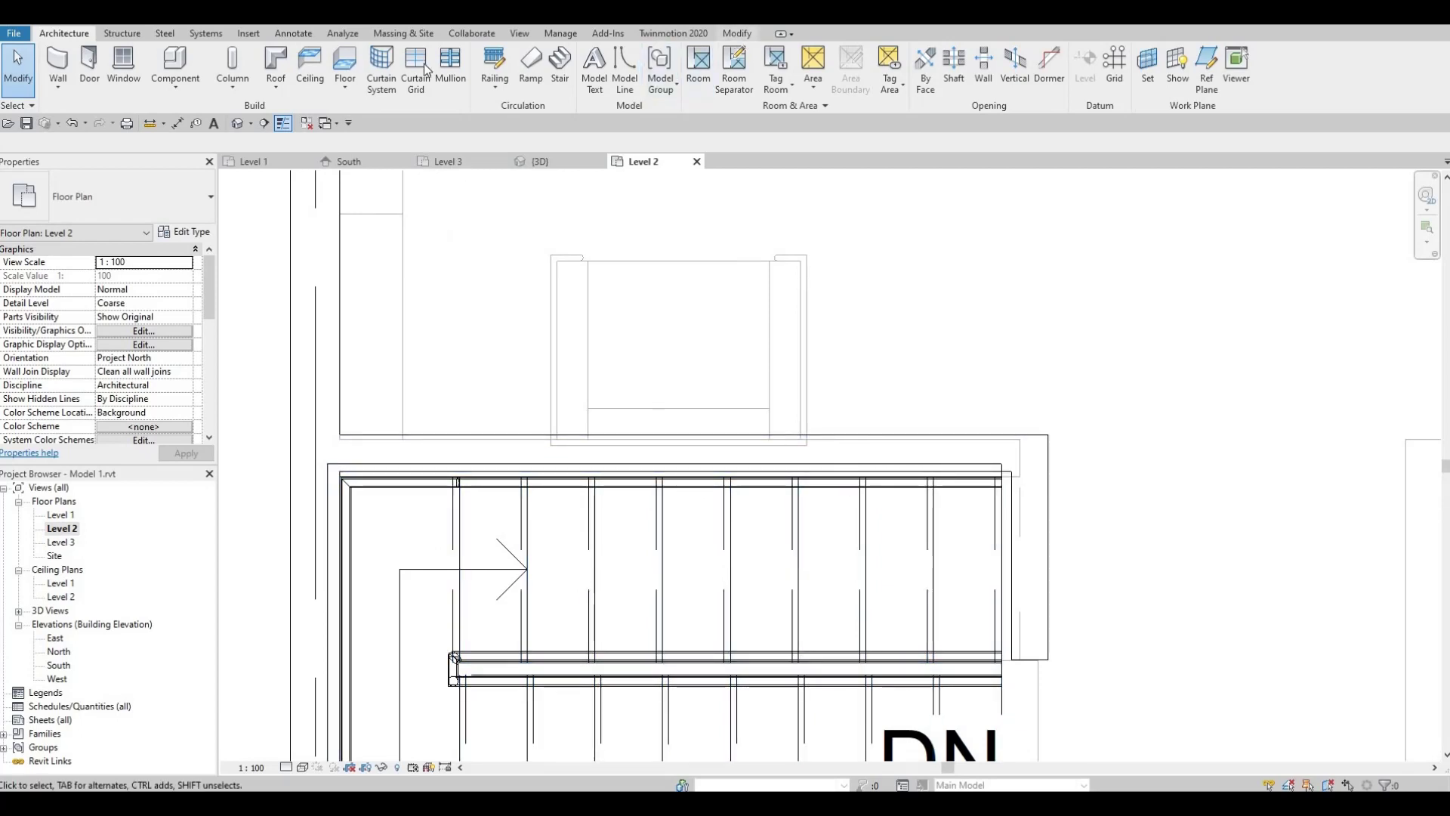
Step: Align the short wall beside the stair to the vertical reference edge
key(Escape)
key(a)
key(l)
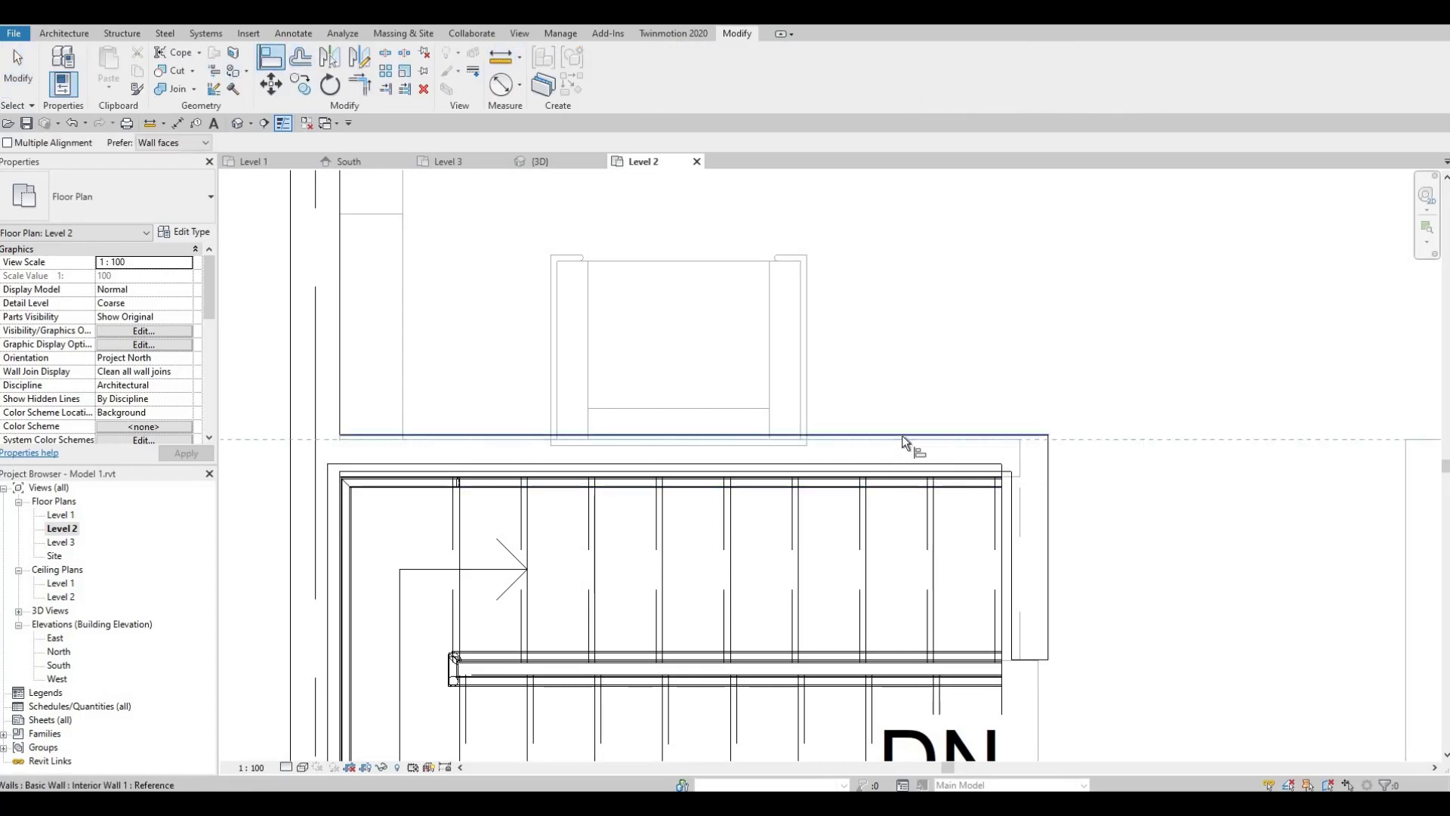
click(901, 438)
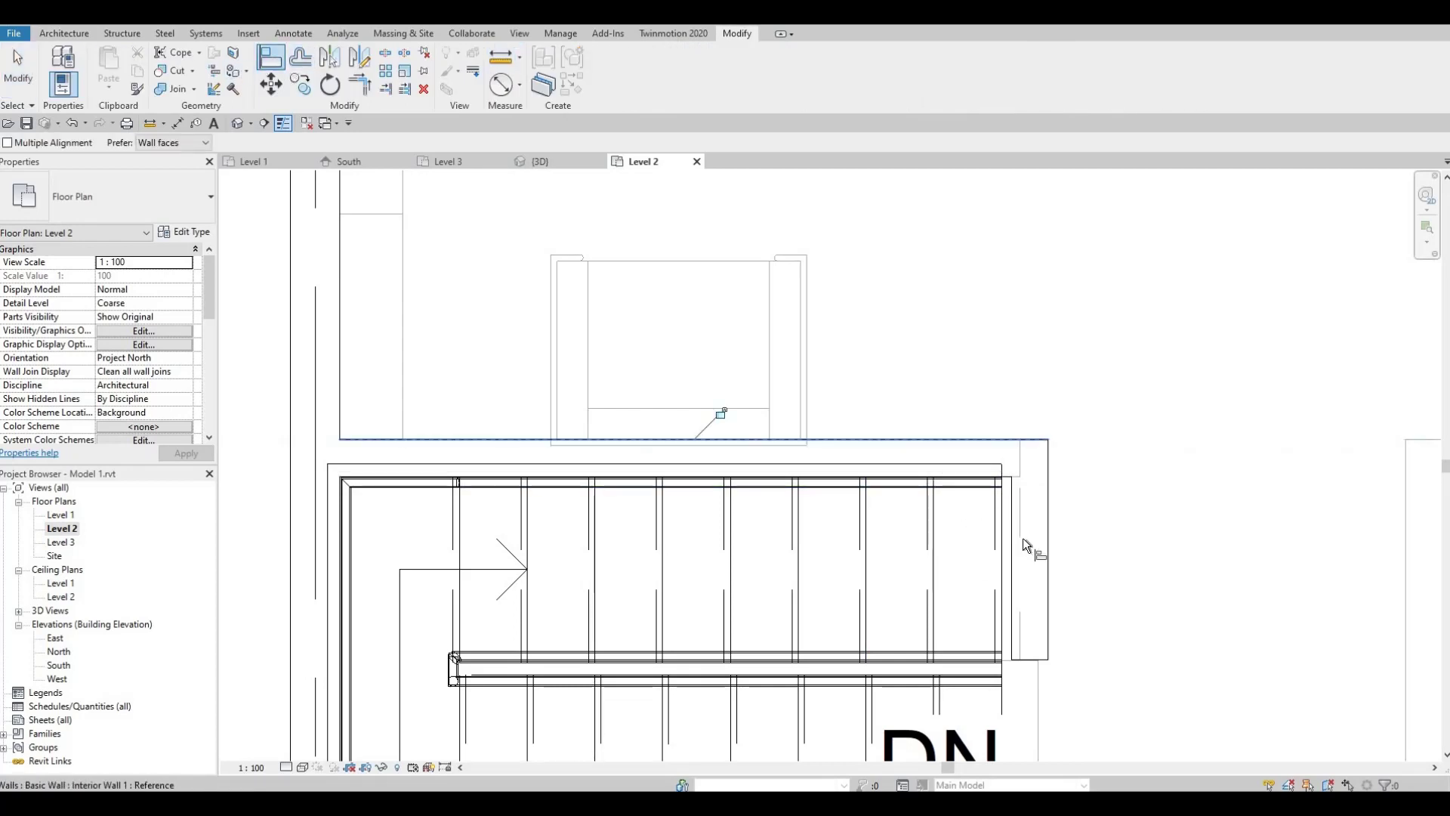
key(Escape)
click(1039, 681)
click(1048, 607)
key(Escape)
key(Escape)
Step: Pan and zoom out to view the stairwell bordered by the new partitions
middle_drag(971, 597, 865, 542)
scroll(866, 542, down, 2)
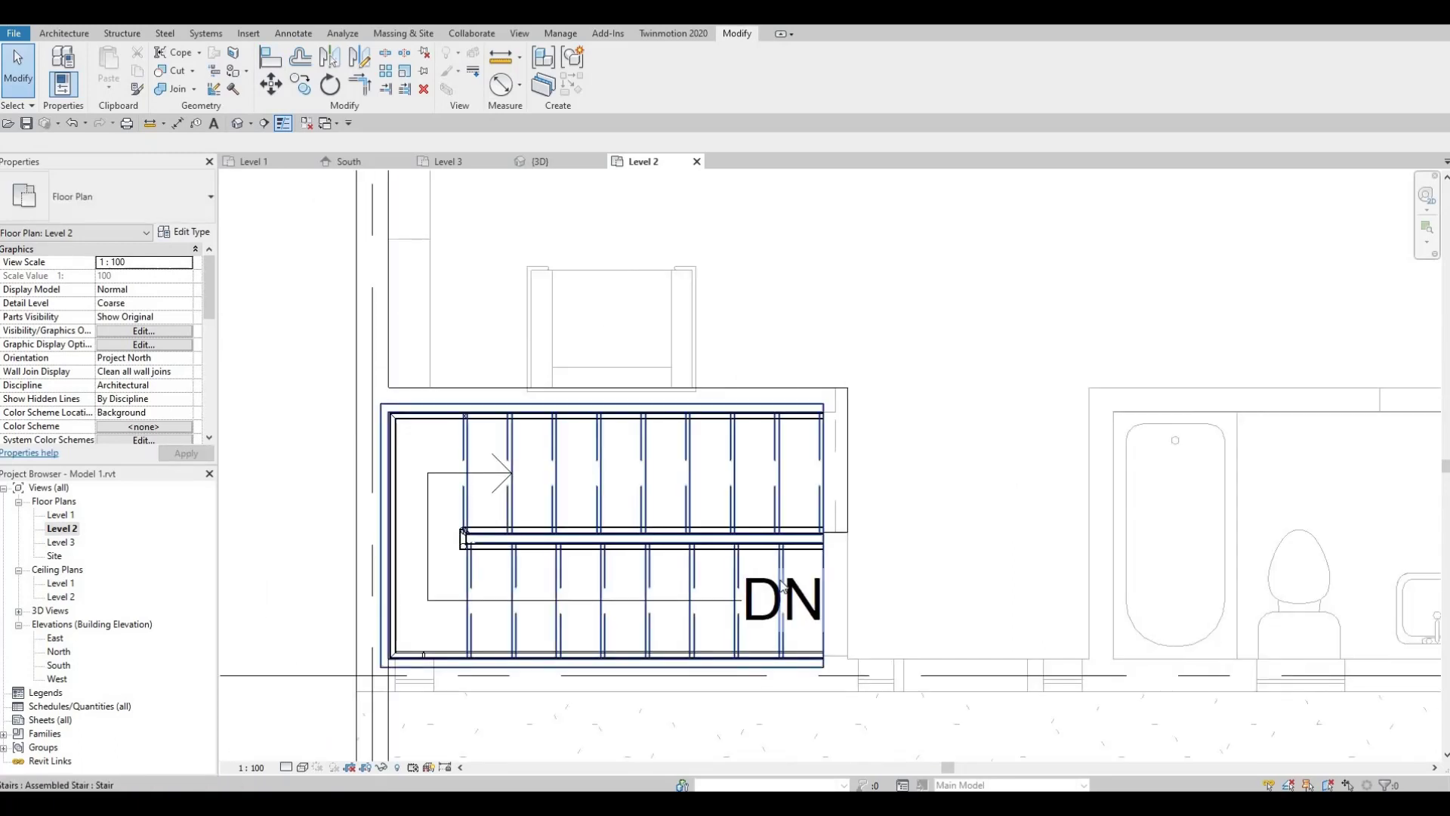
middle_drag(835, 625, 880, 634)
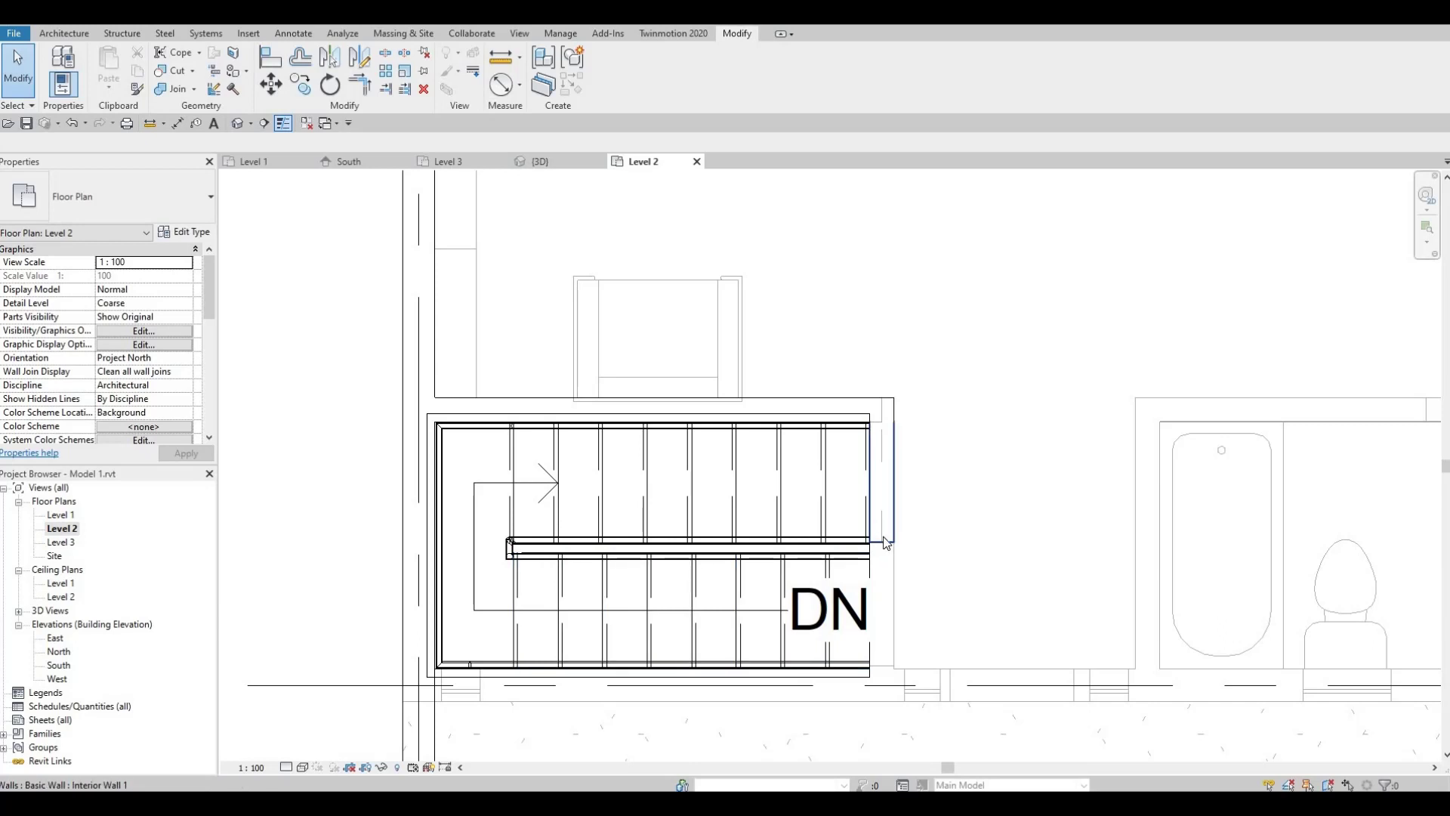
scroll(852, 549, down, 2)
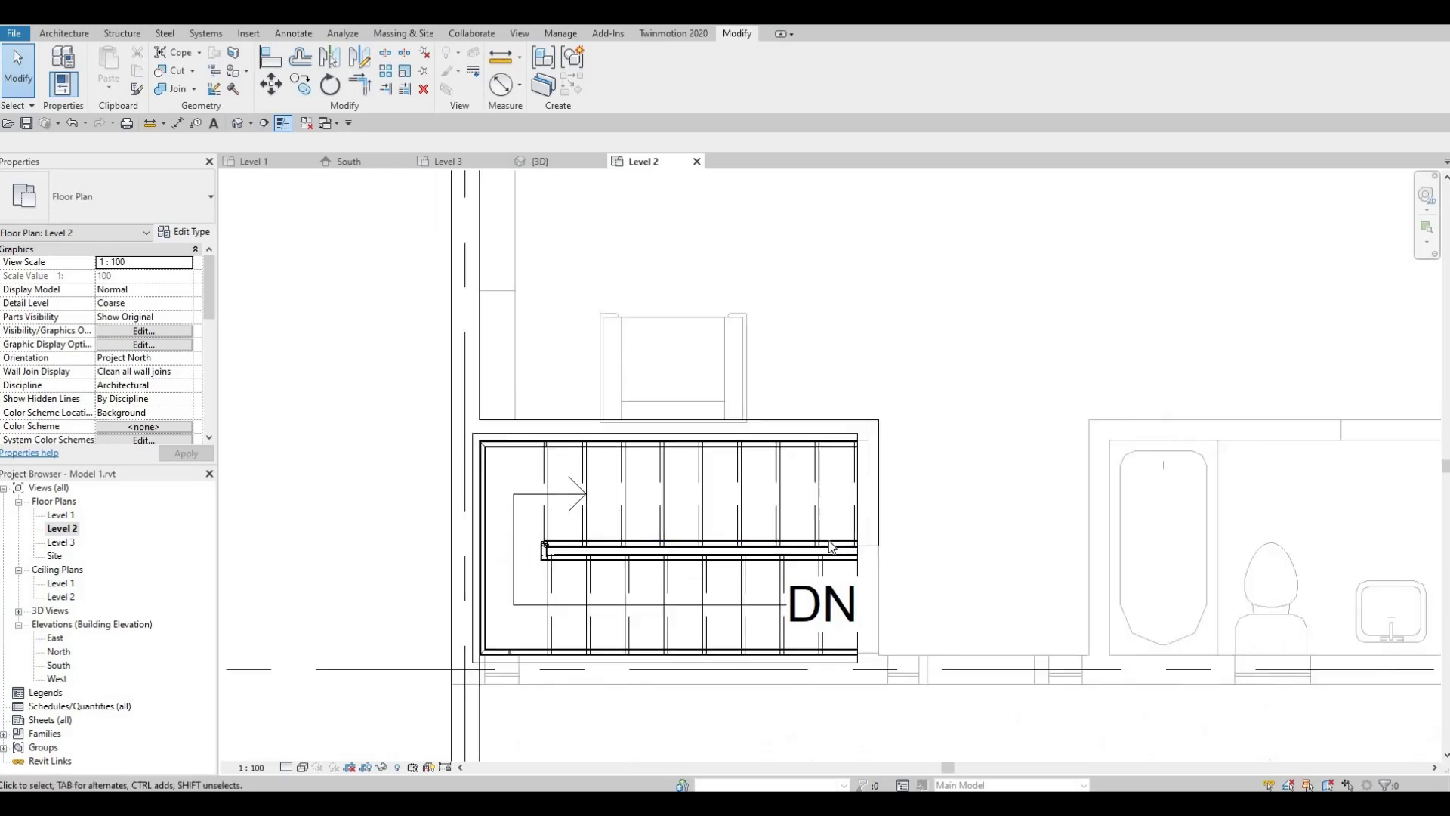
scroll(872, 517, down, 3)
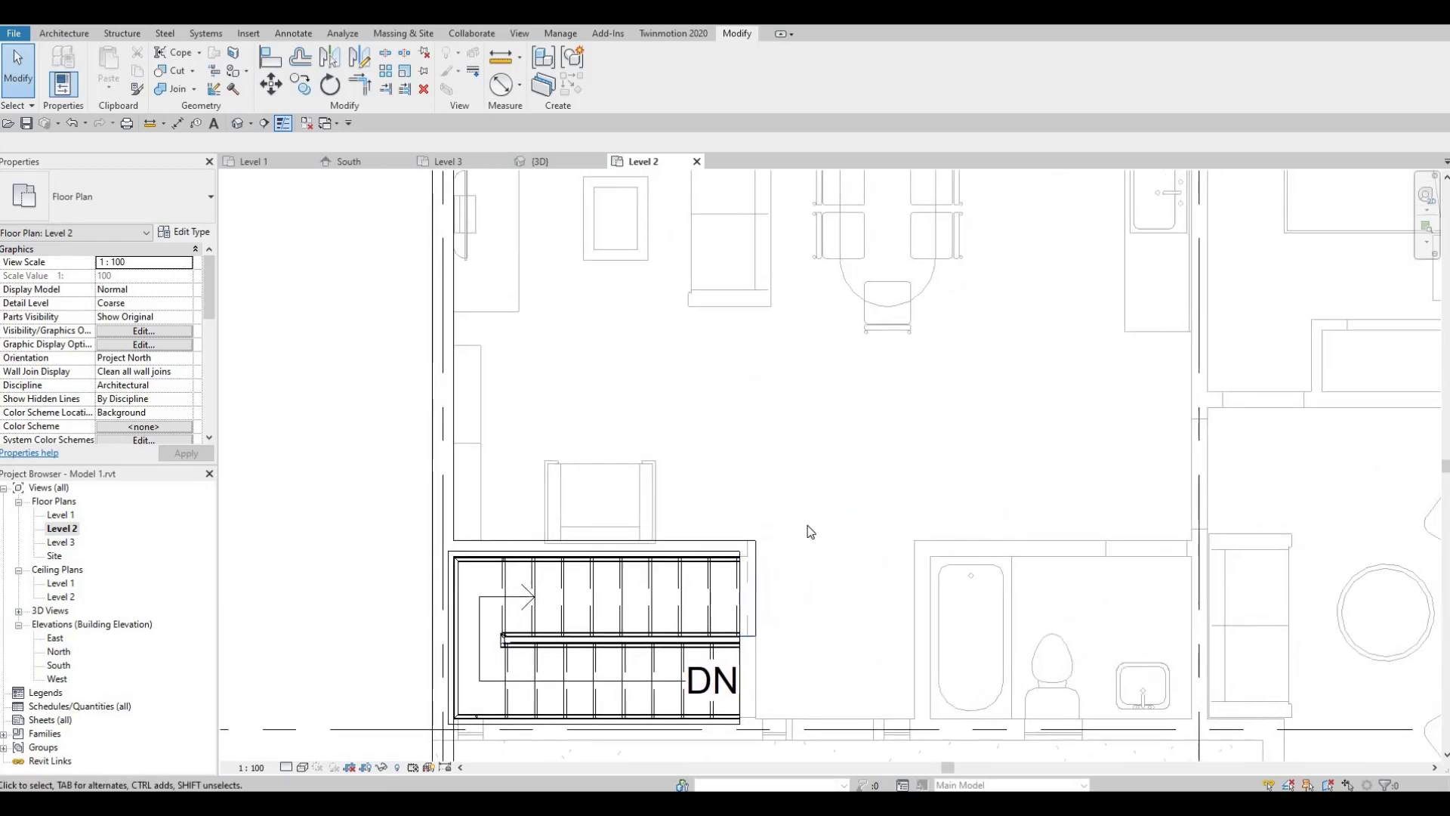
scroll(779, 546, down, 1)
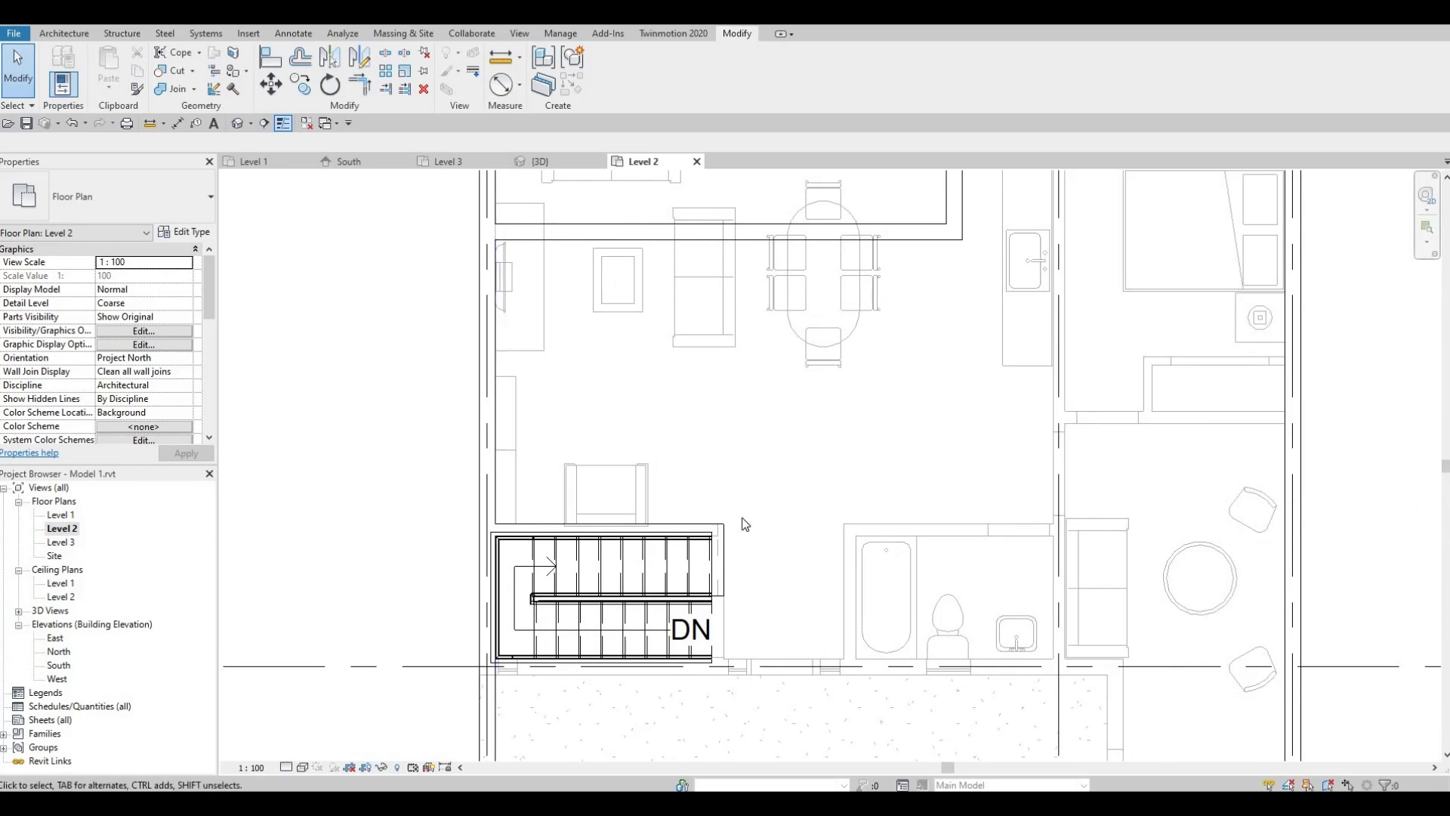
Step: Set the Level 2 plan's Underlay base level to None in Properties
scroll(814, 515, down, 1)
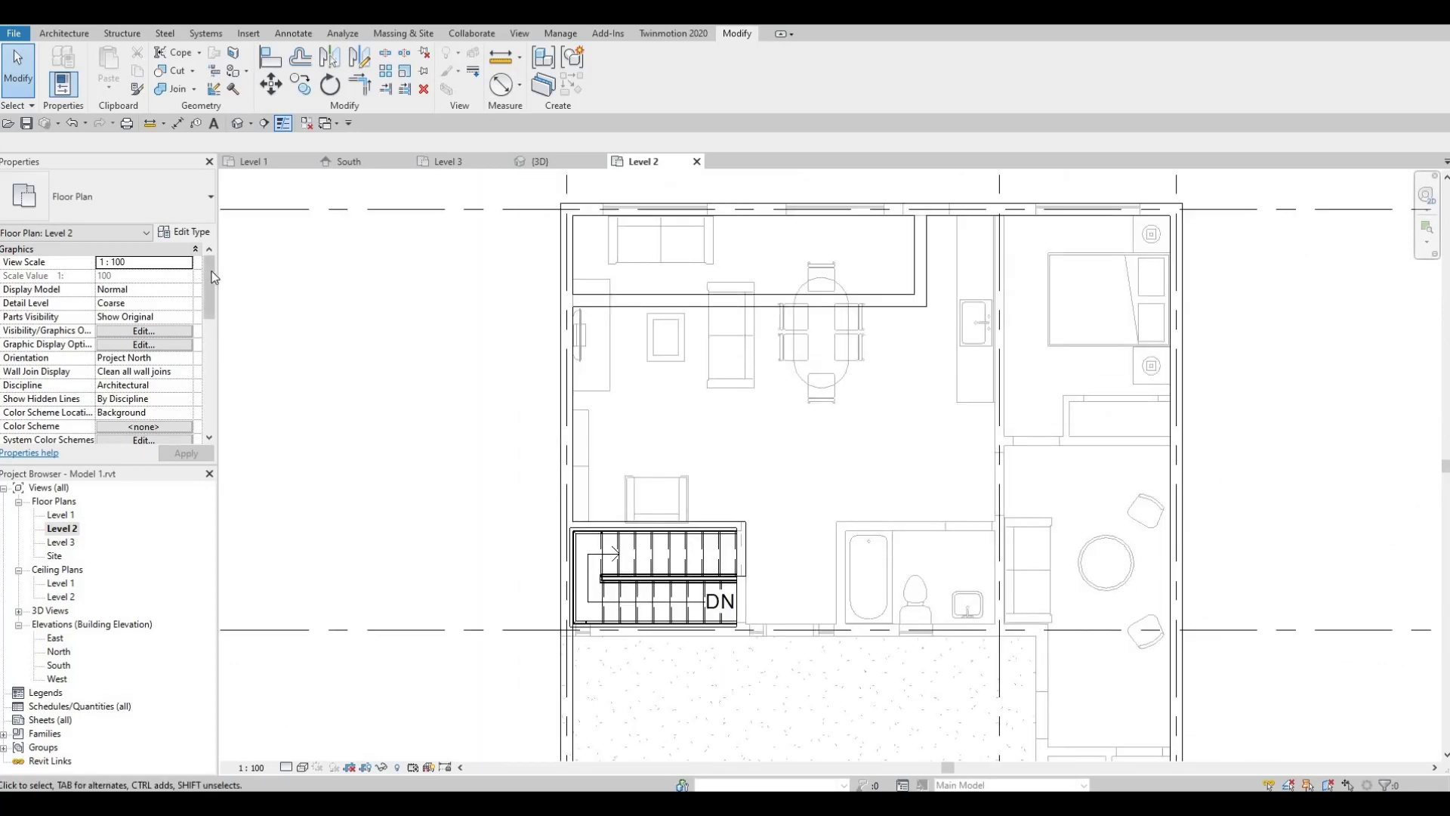
click(212, 320)
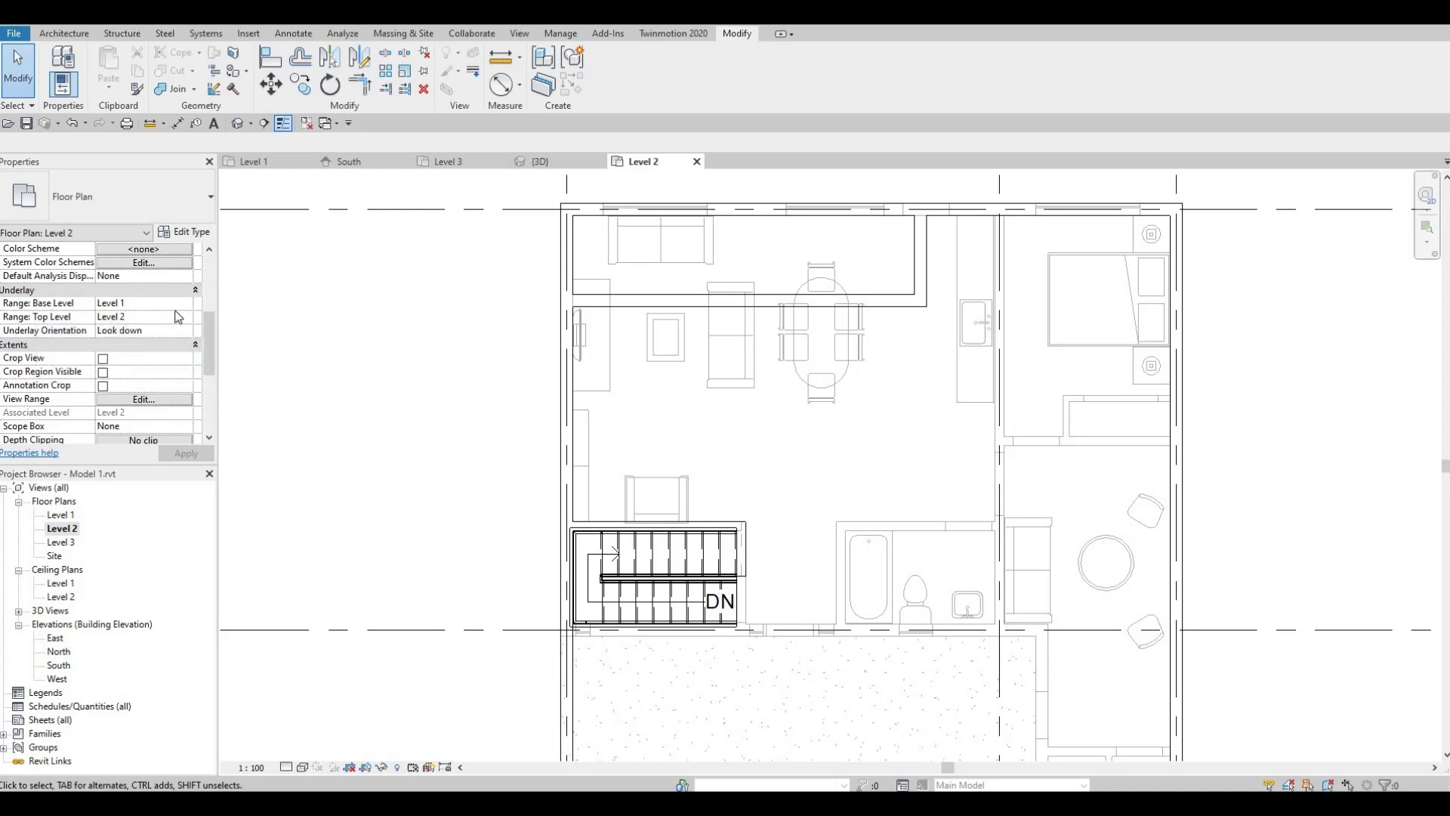
click(150, 304)
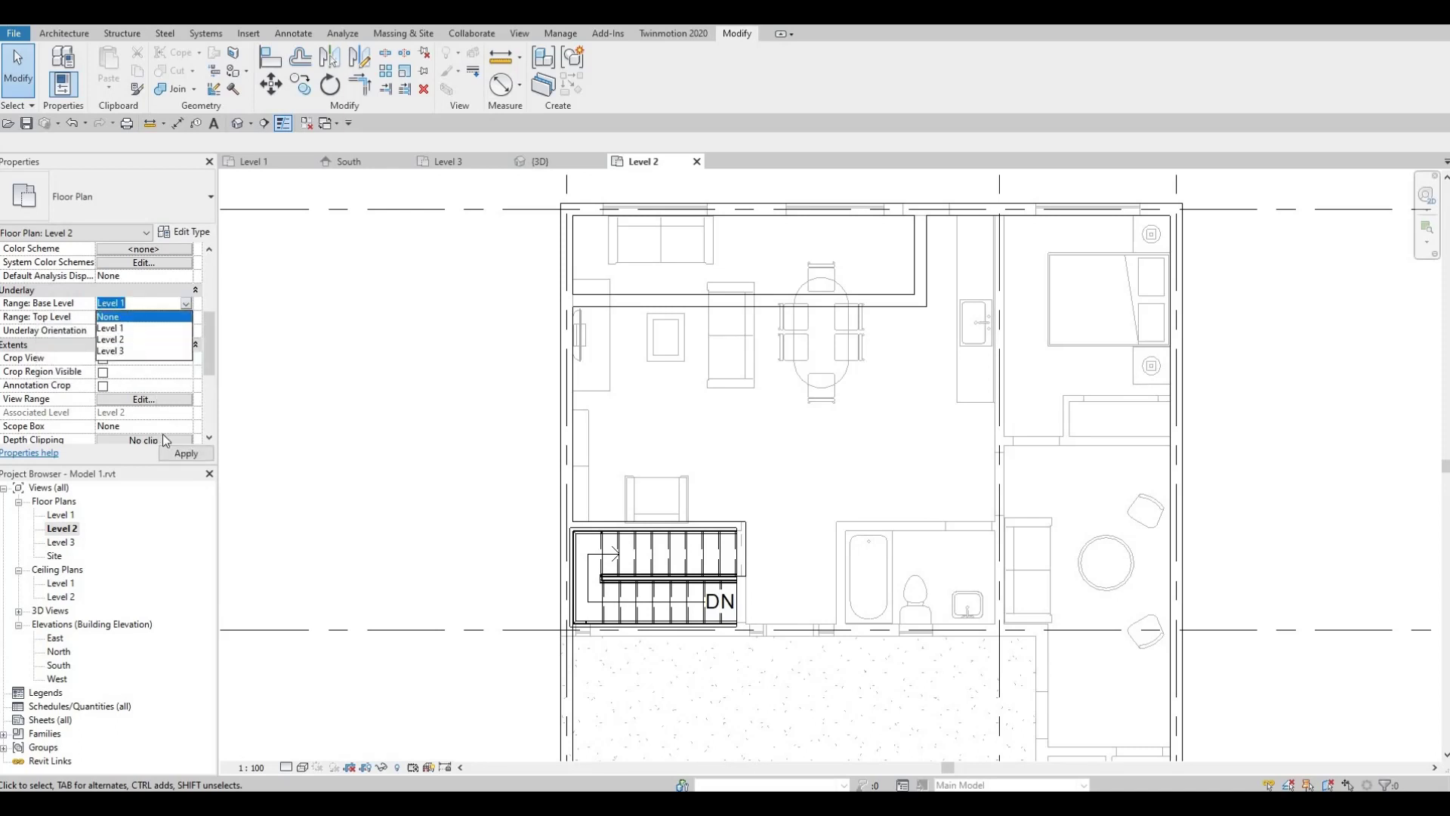
click(184, 456)
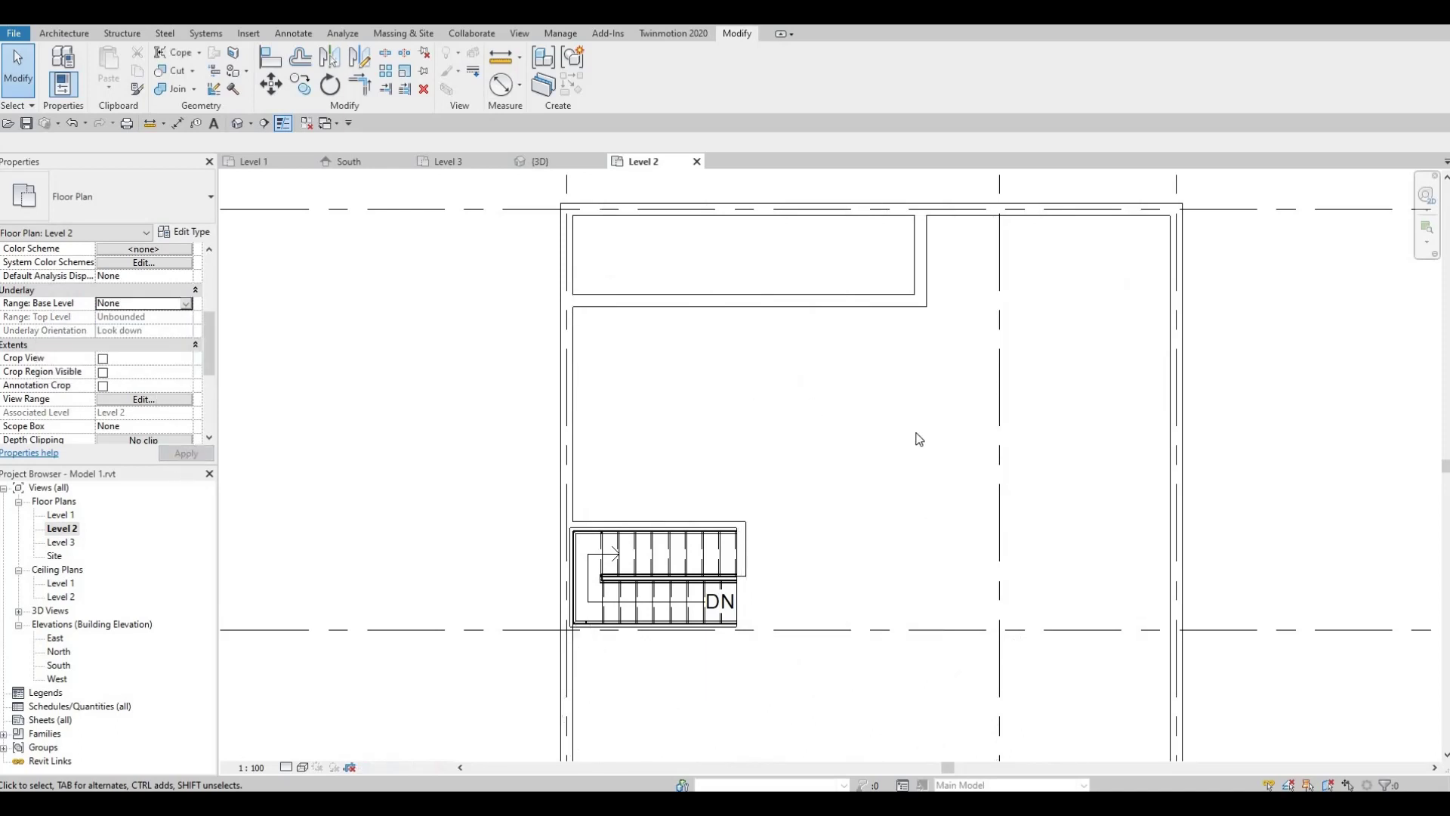
scroll(919, 438, down, 2)
scroll(742, 412, up, 1)
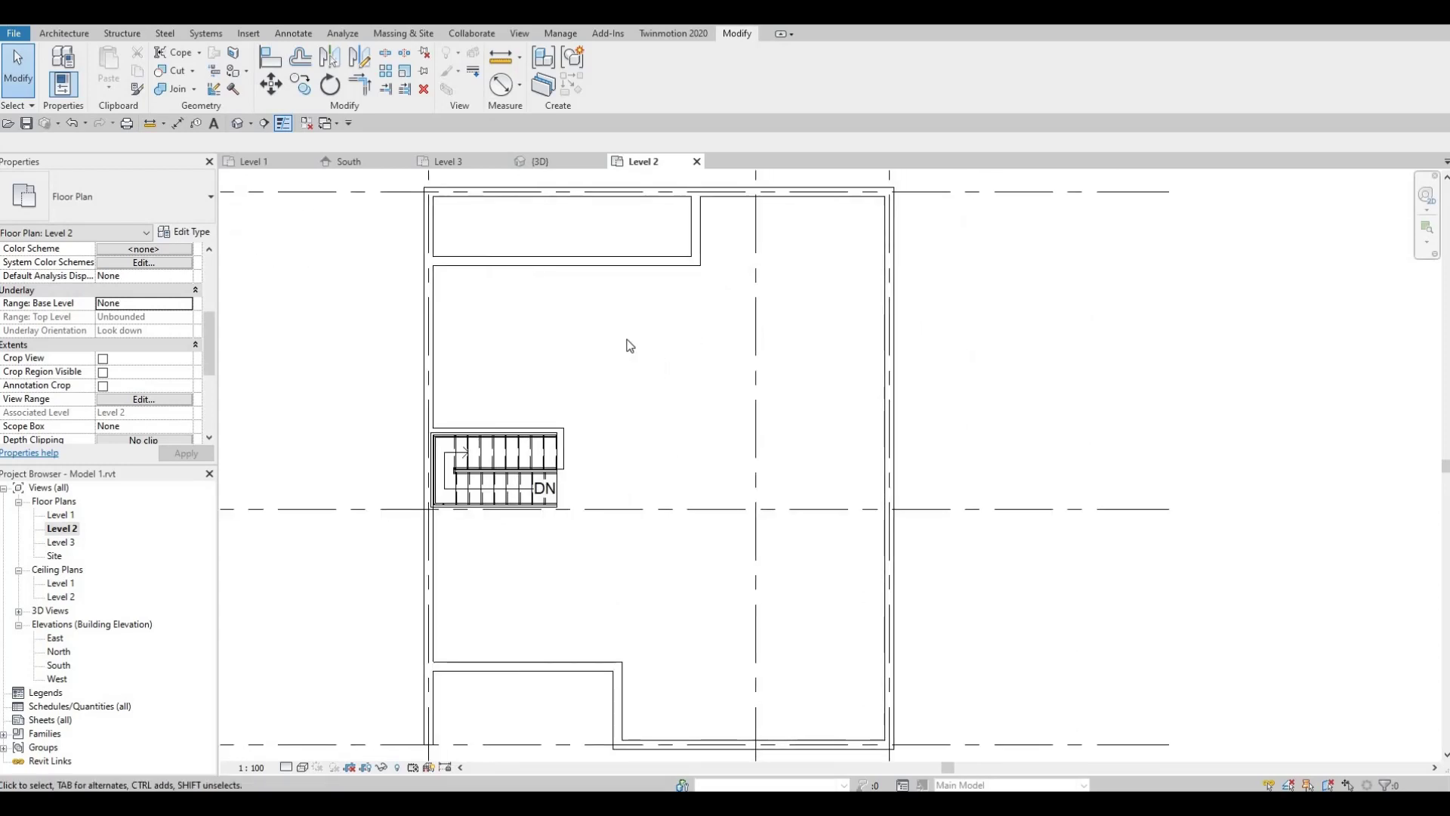
middle_drag(630, 345, 558, 420)
scroll(604, 234, up, 2)
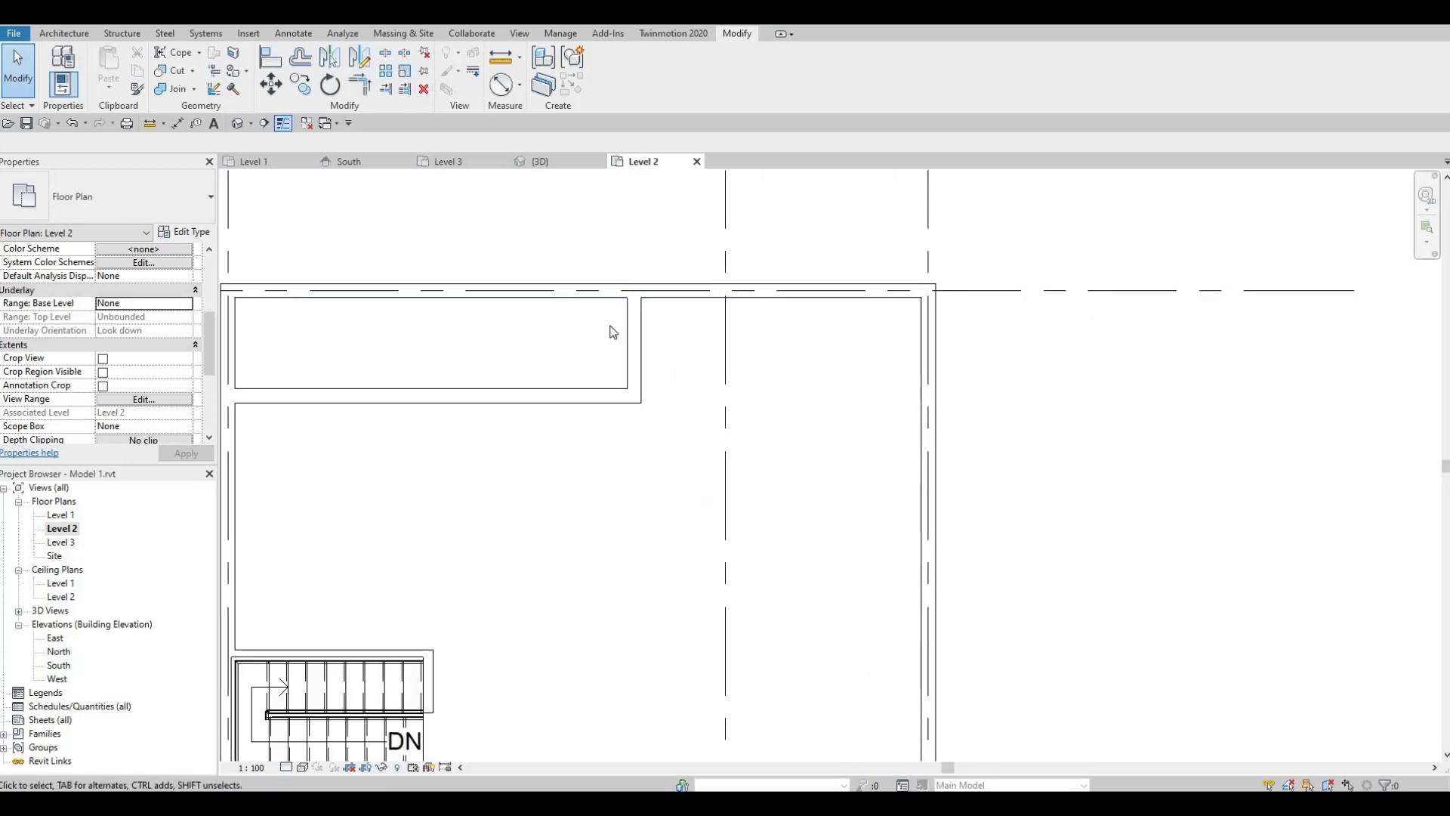
Step: Trim the top wall to a corner with the vertical wall using TR
key(t)
key(r)
click(640, 325)
click(669, 303)
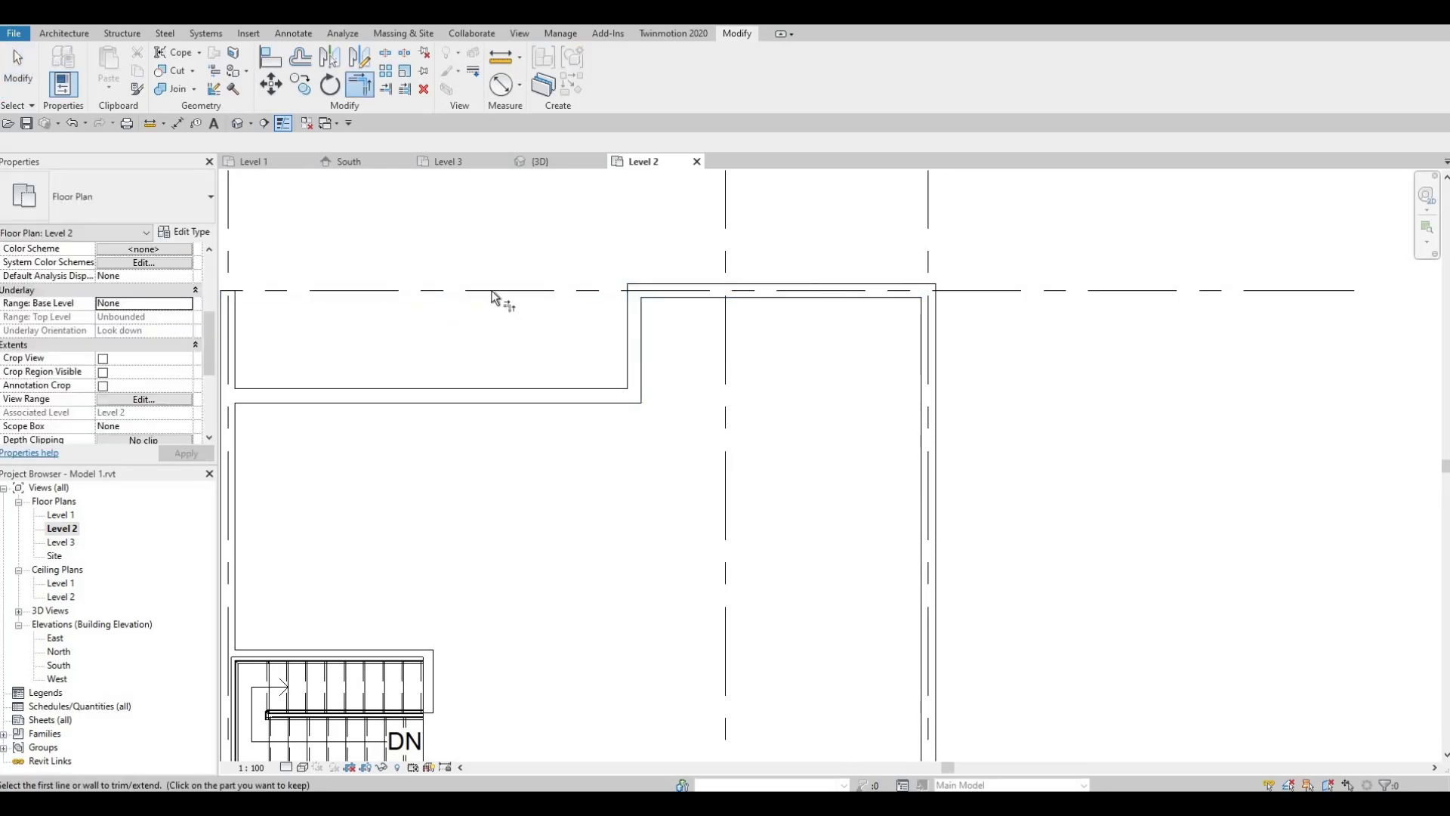
middle_drag(642, 338, 776, 354)
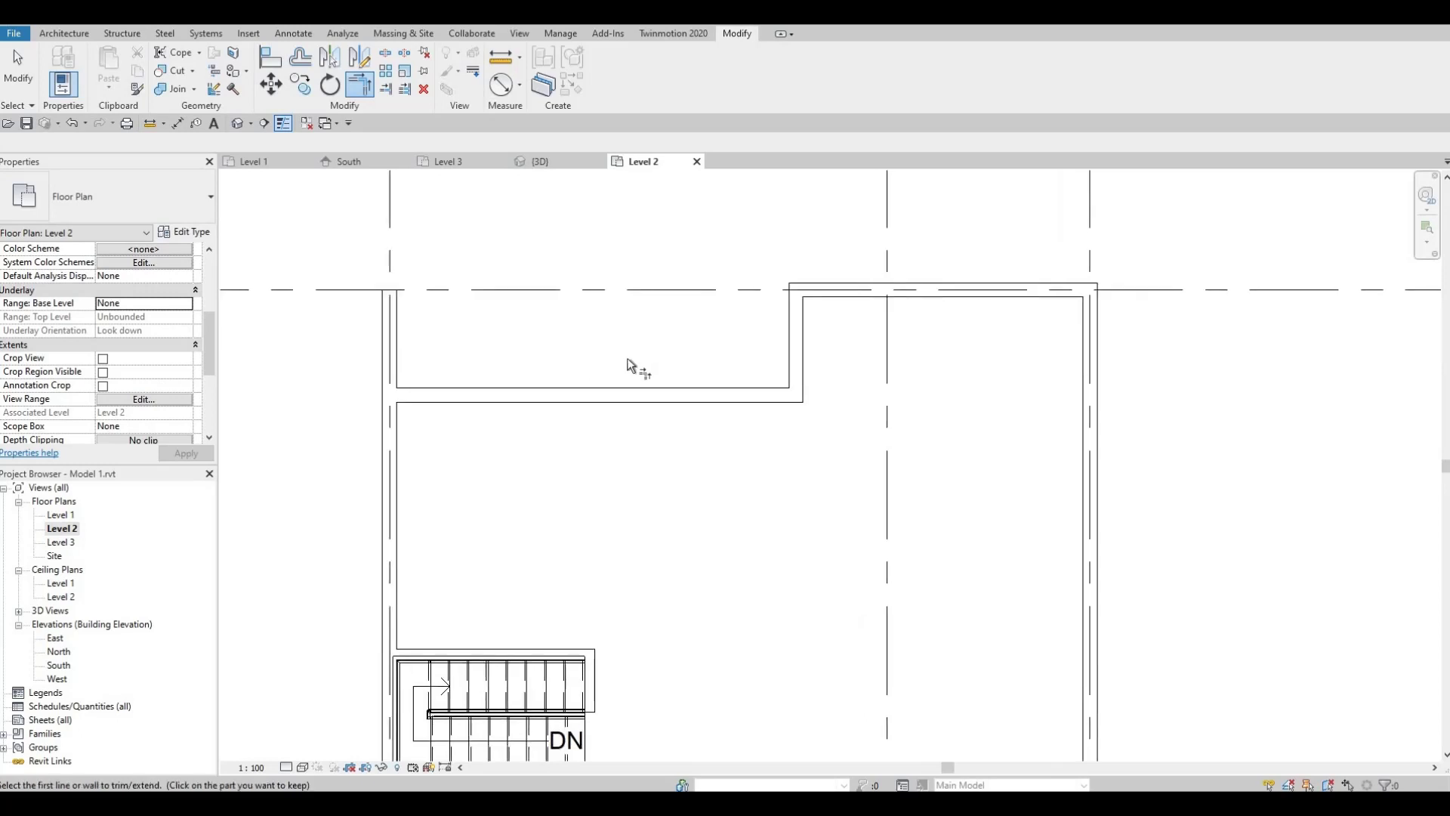
scroll(805, 400, down, 2)
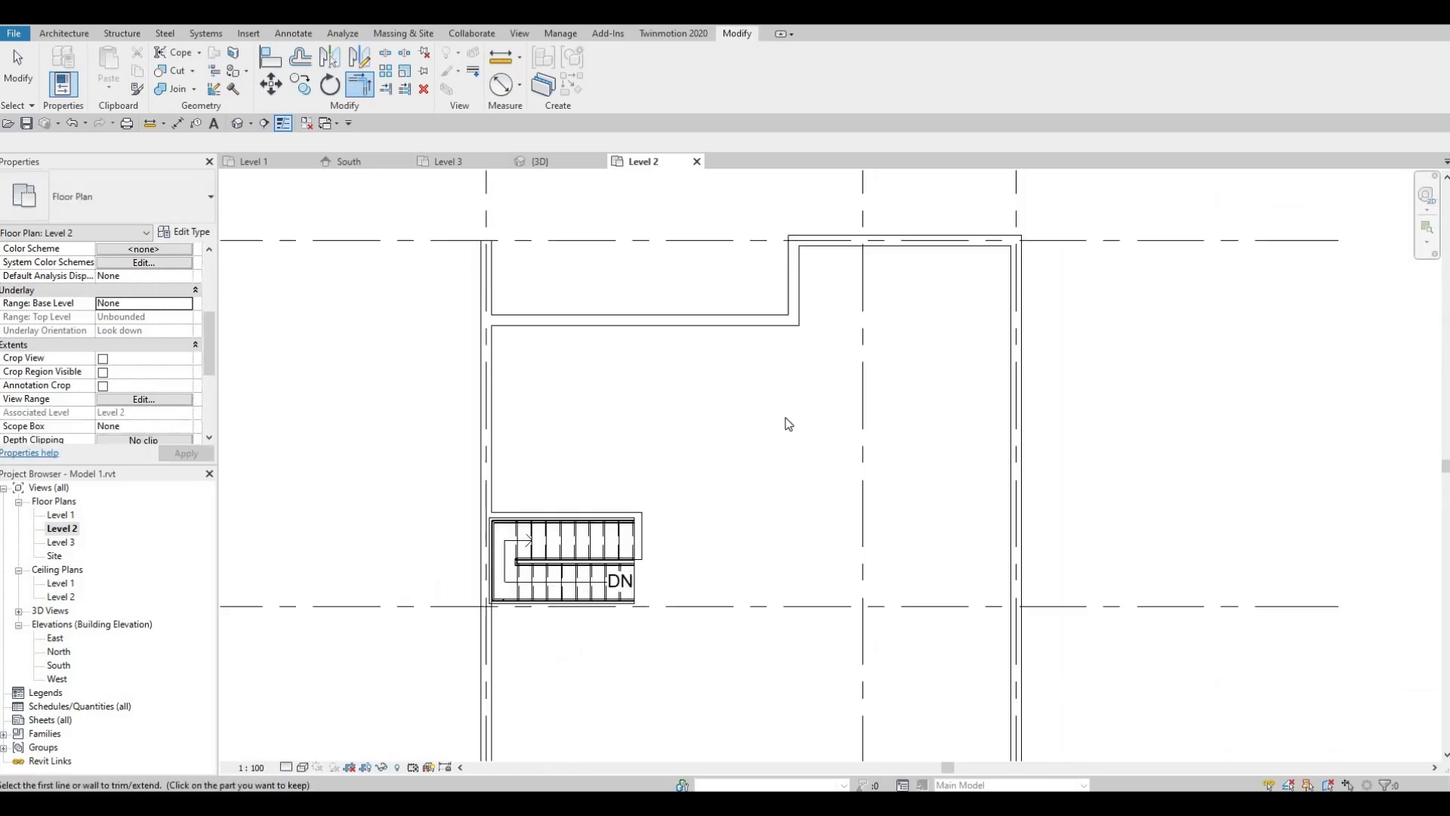
key(Escape)
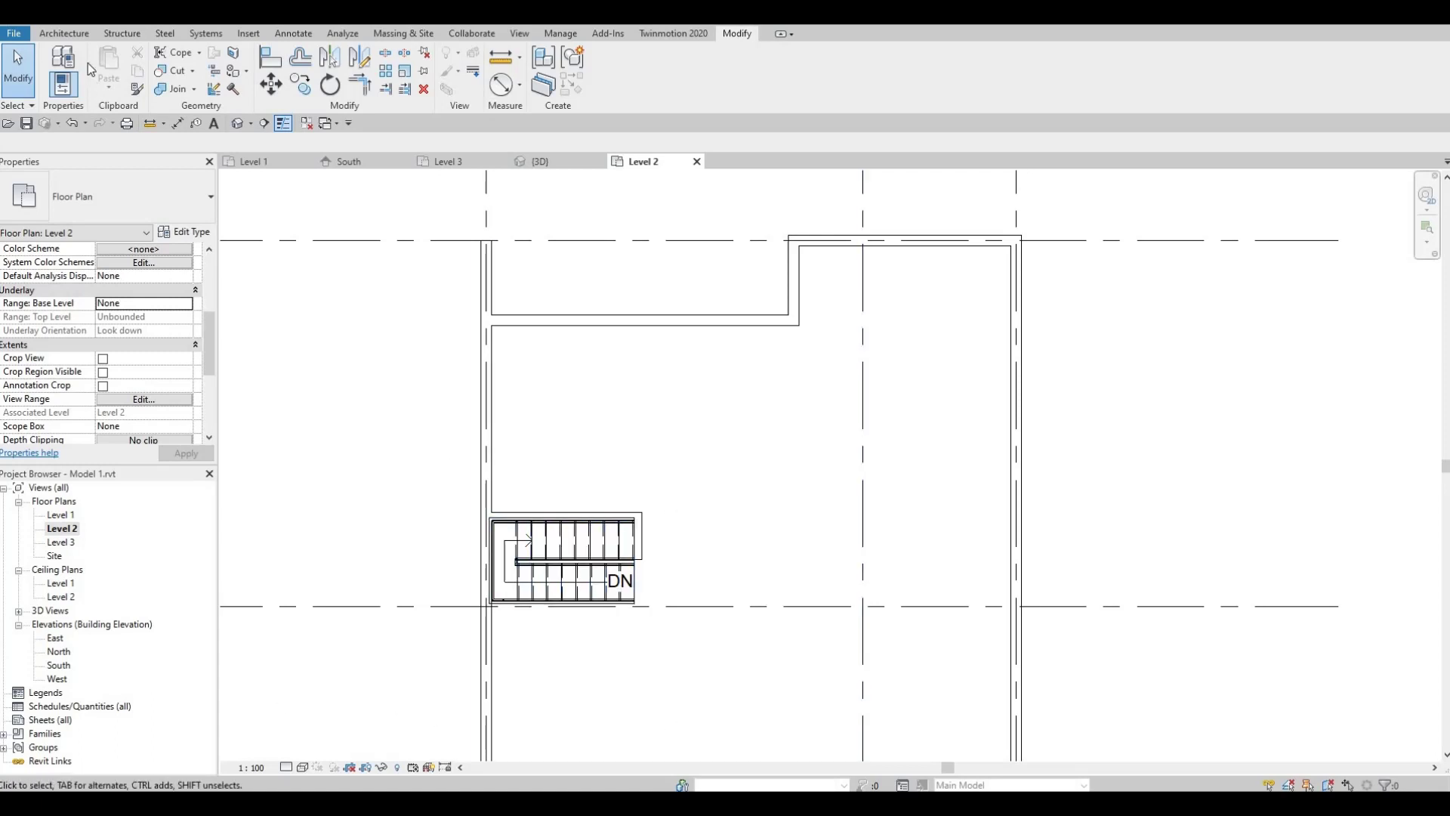
Step: Draw a similar Interior Wall 1 along grid B between its two intersections
click(644, 542)
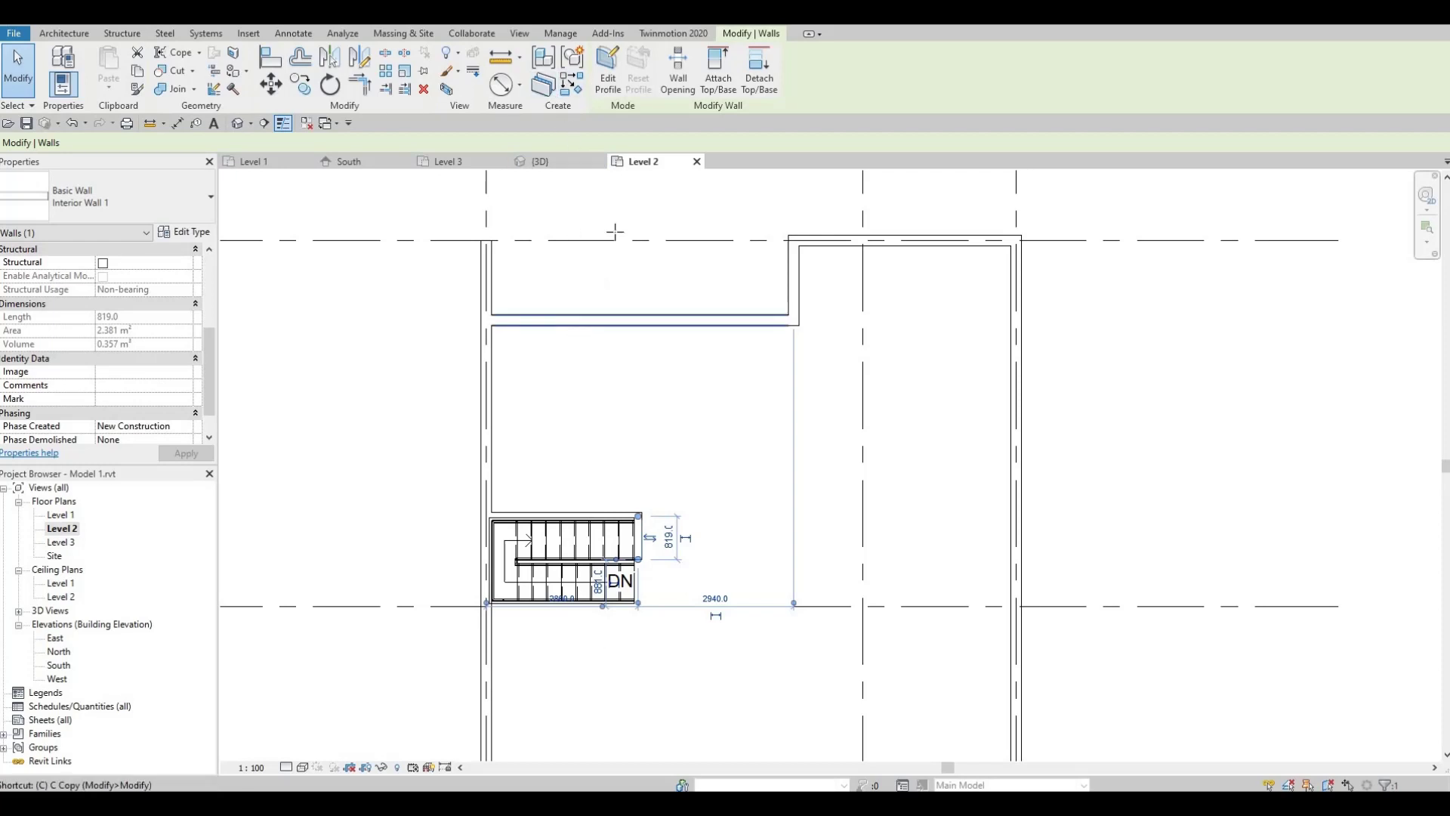
click(582, 86)
scroll(487, 616, up, 1)
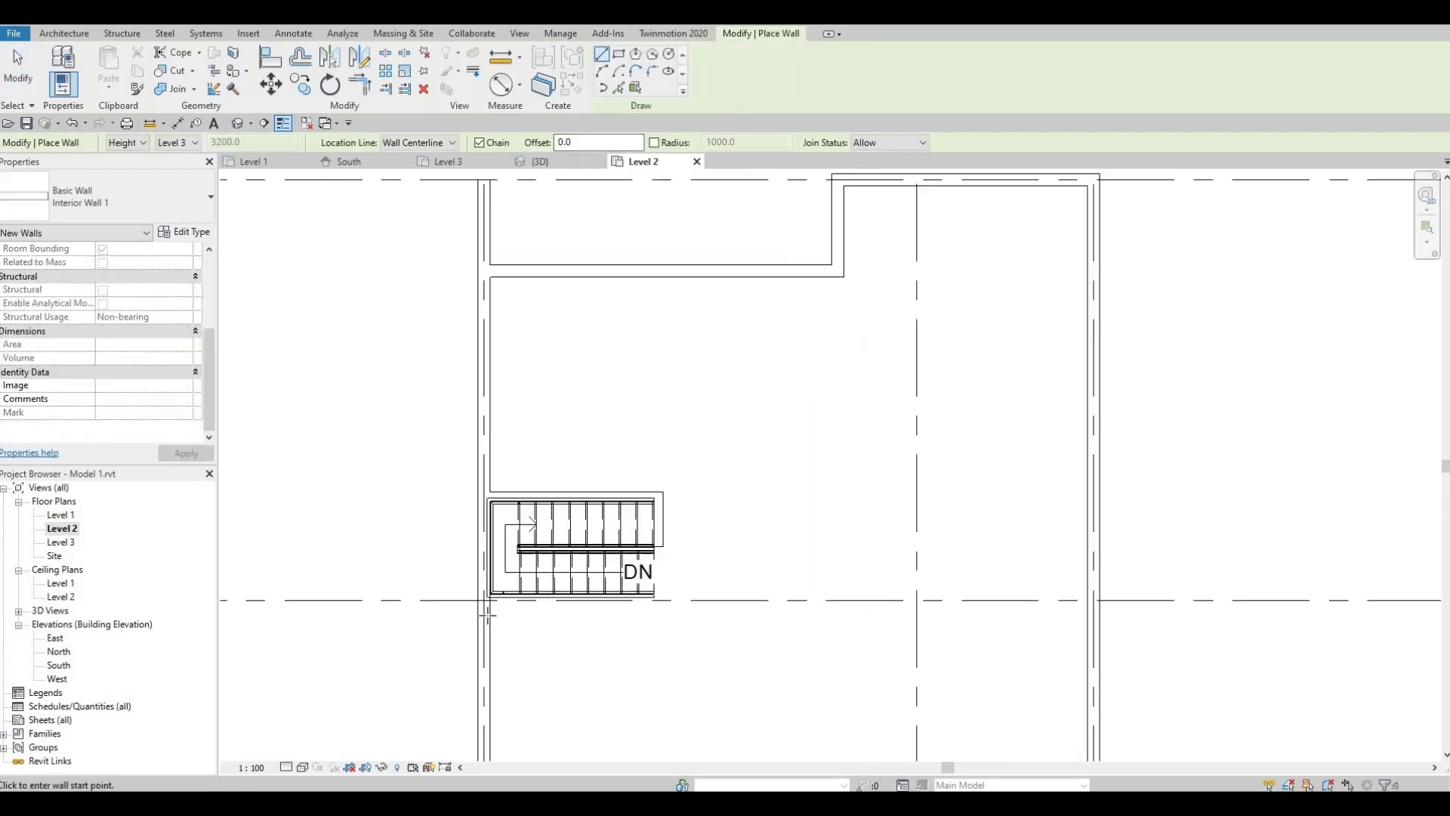
scroll(487, 615, up, 2)
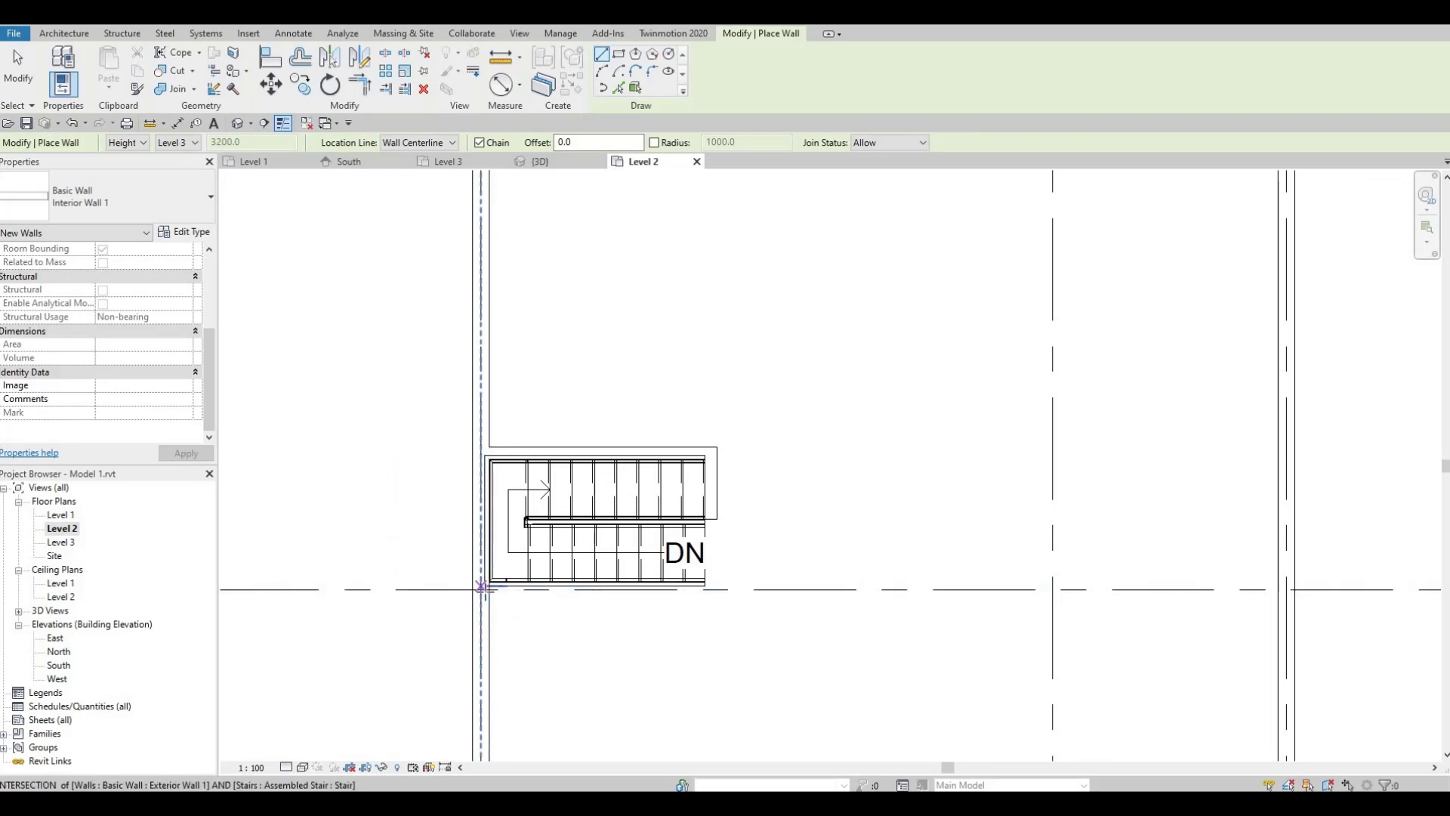
click(484, 589)
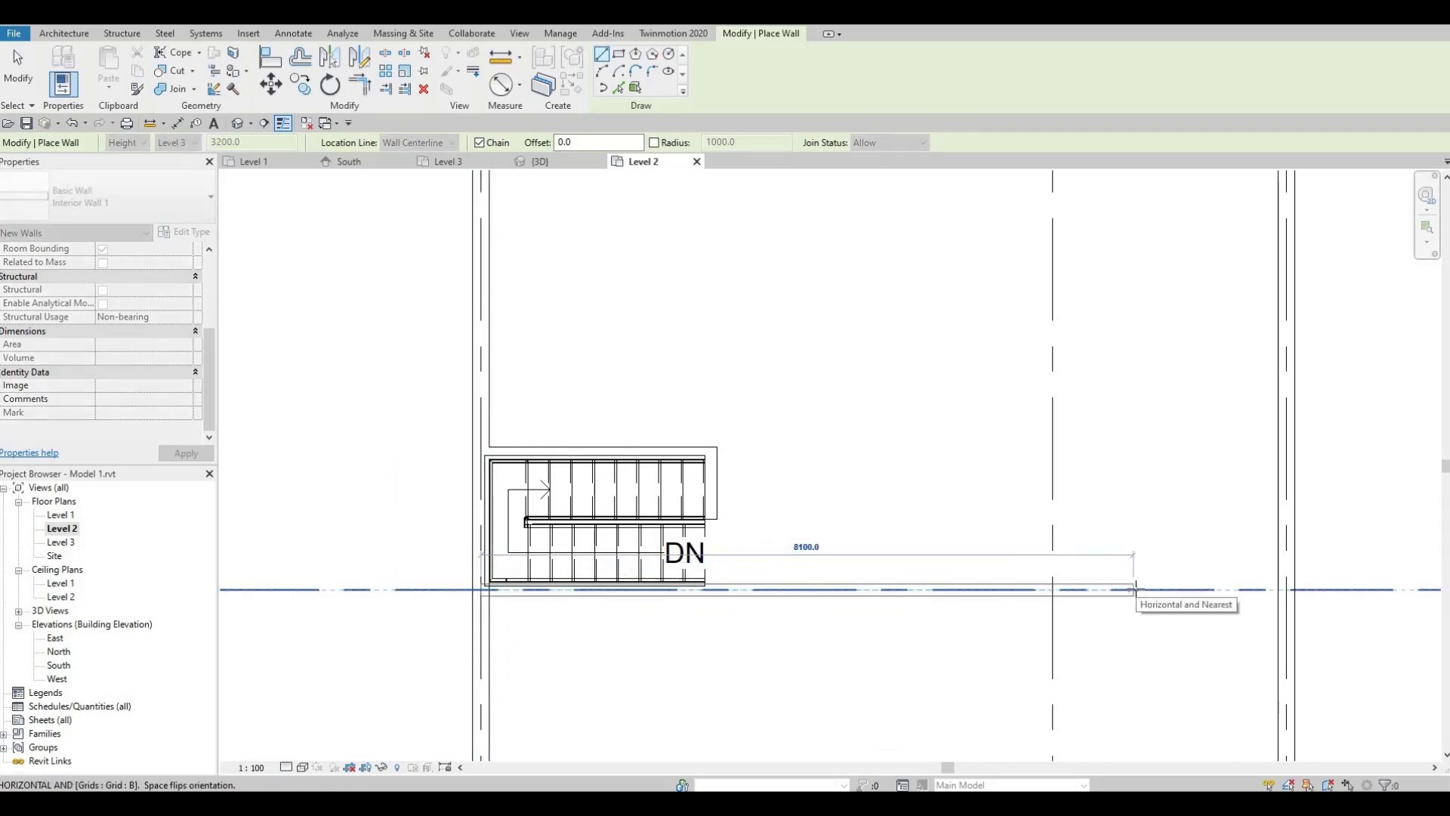
click(1247, 610)
key(Escape)
scroll(1057, 589, down, 3)
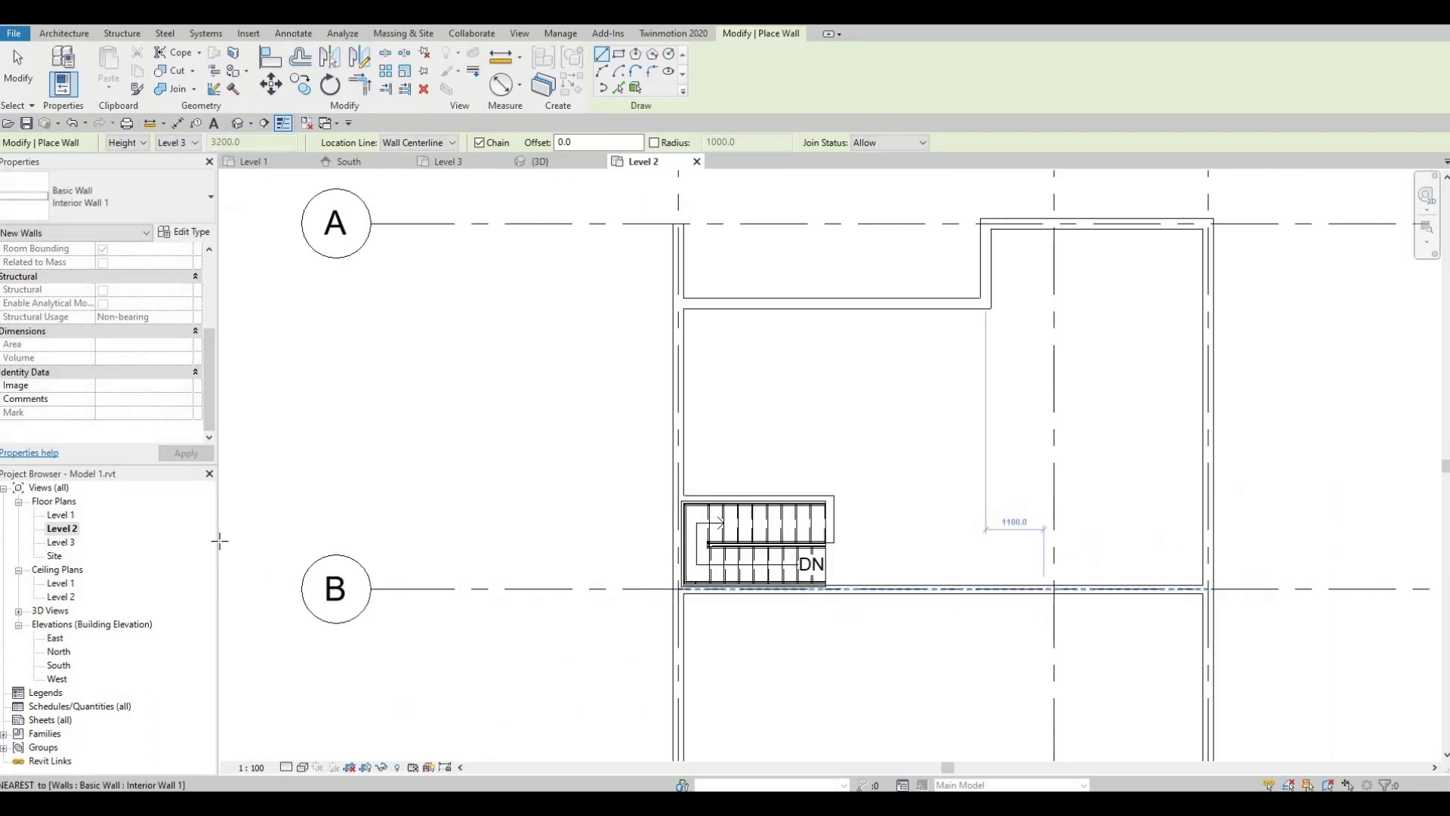
scroll(627, 506, down, 1)
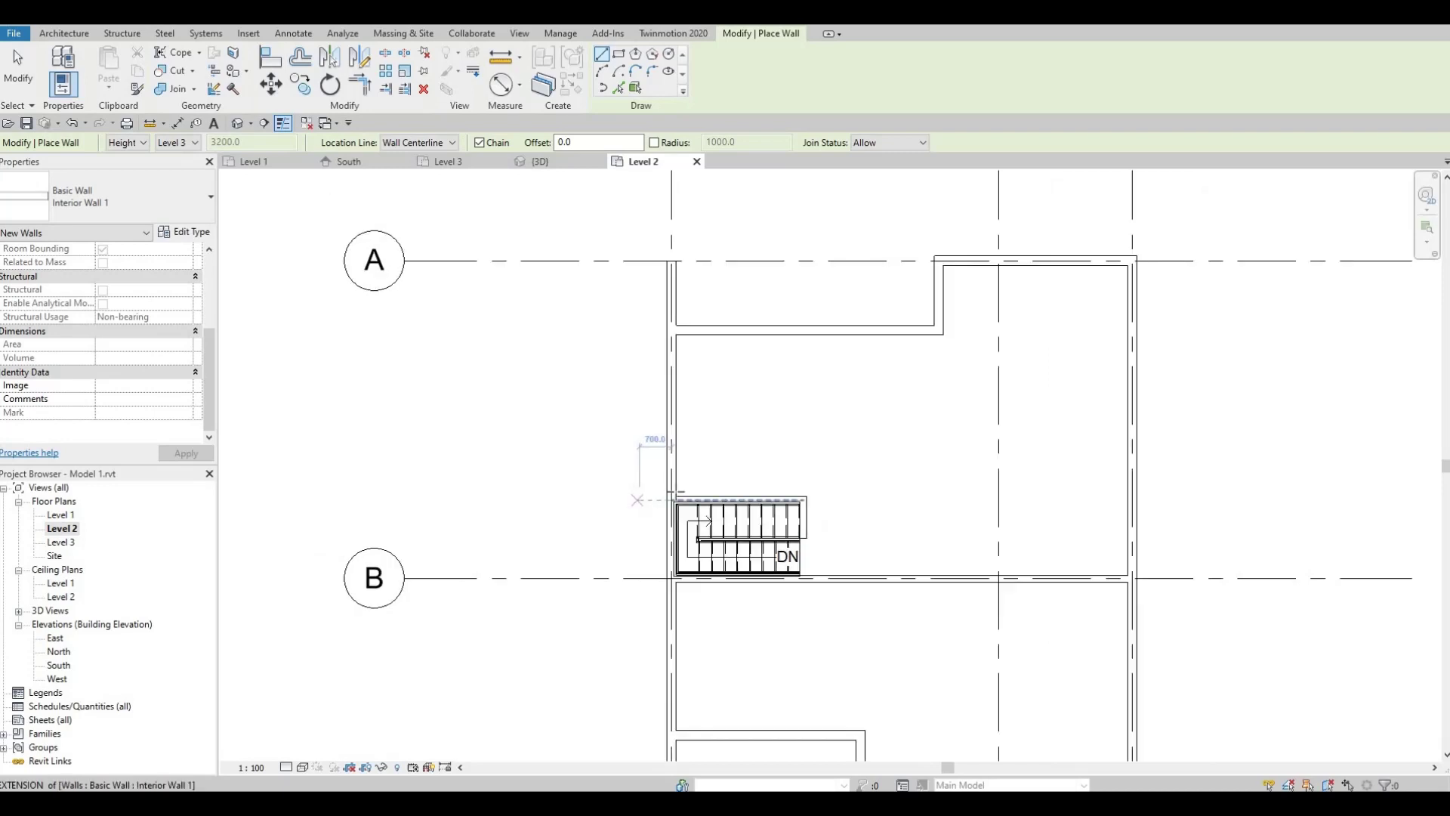
click(671, 496)
scroll(790, 526, up, 3)
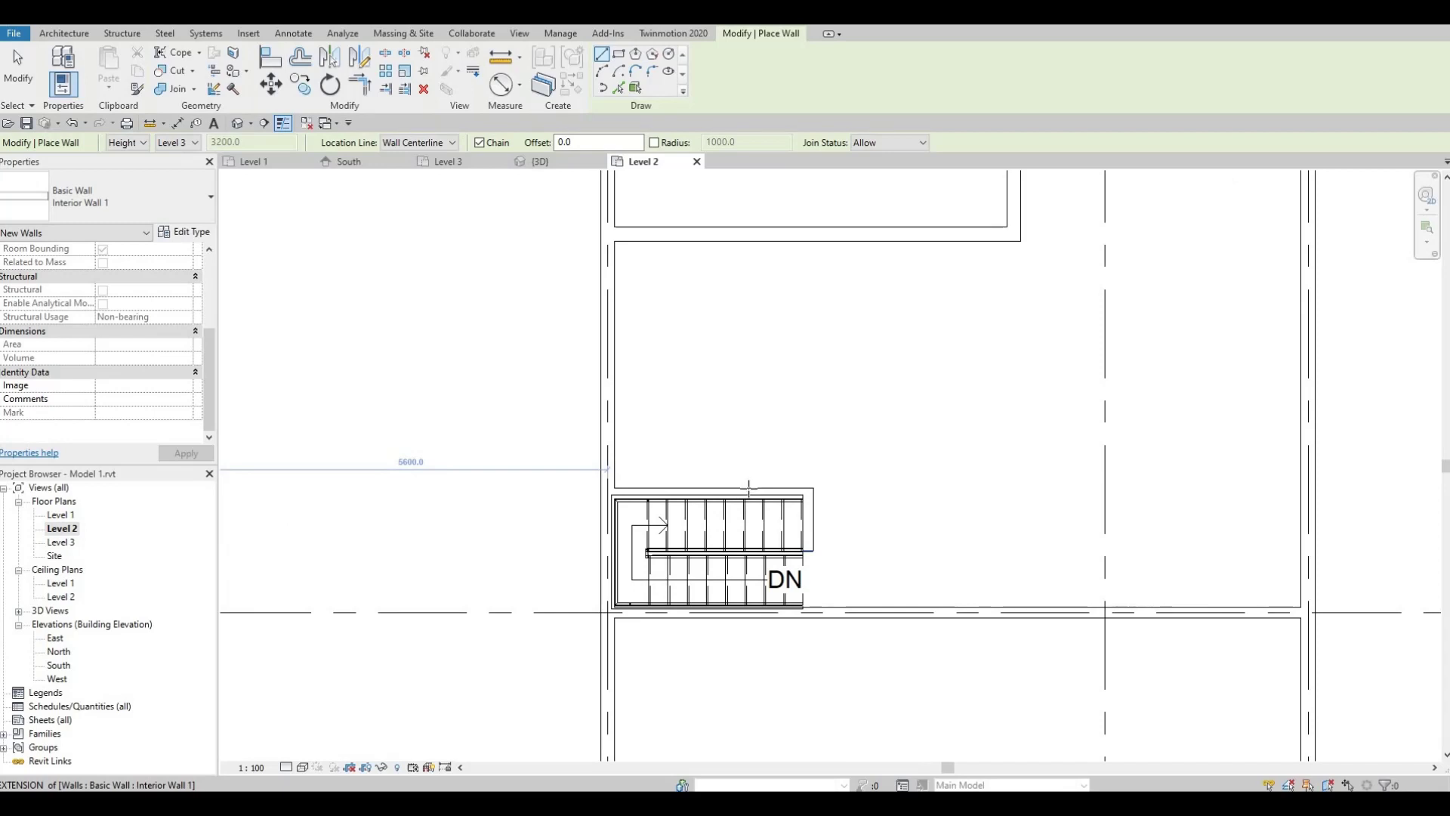
key(Escape)
key(Escape)
Step: Extend the wall above the stair right to the exterior wall
click(796, 489)
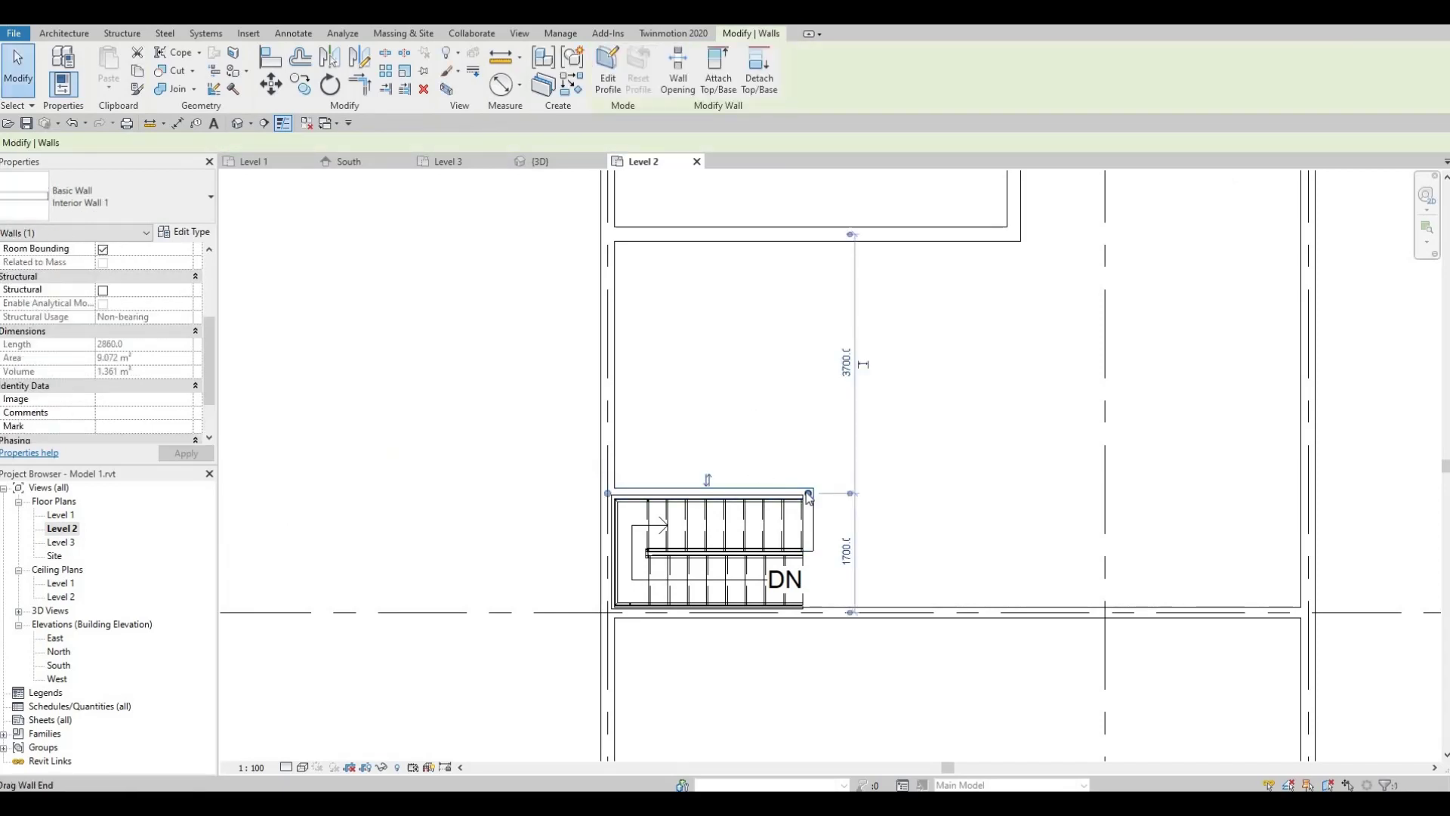
drag(808, 495, 954, 492)
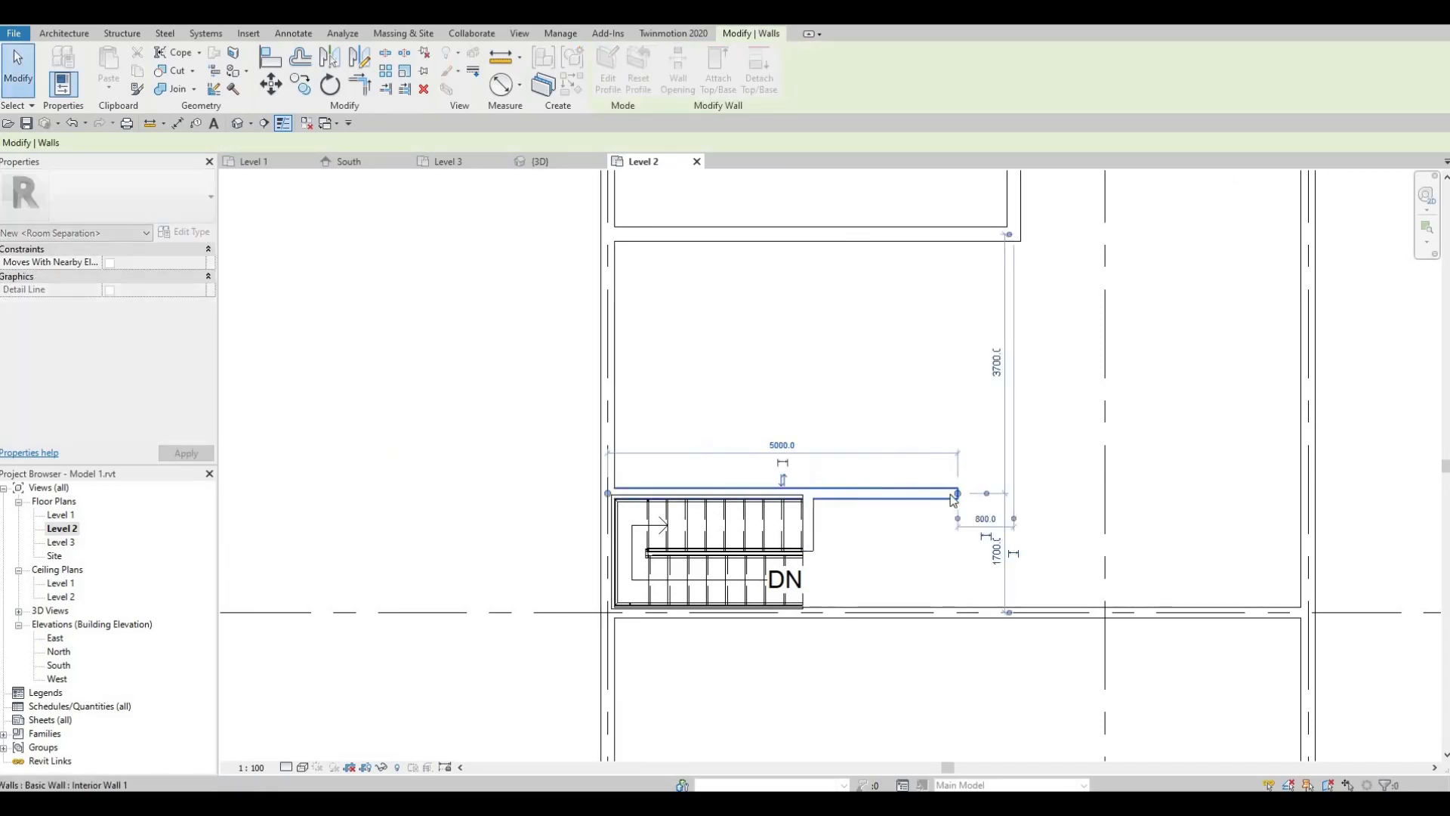
drag(1072, 493, 1276, 500)
click(1029, 570)
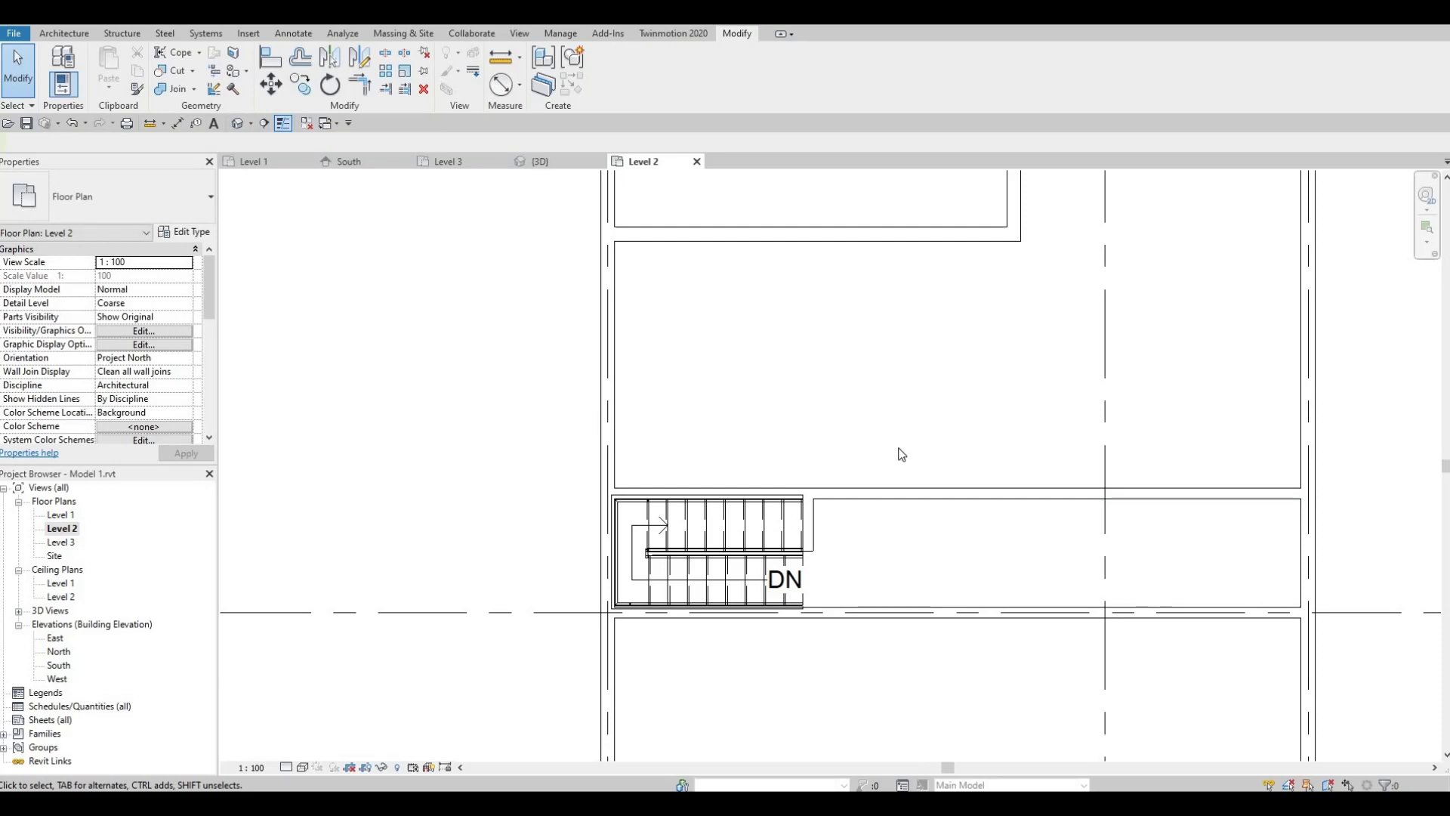
Step: Draw a similar vertical wall from the upper wall corner down to the horizontal wall
click(918, 504)
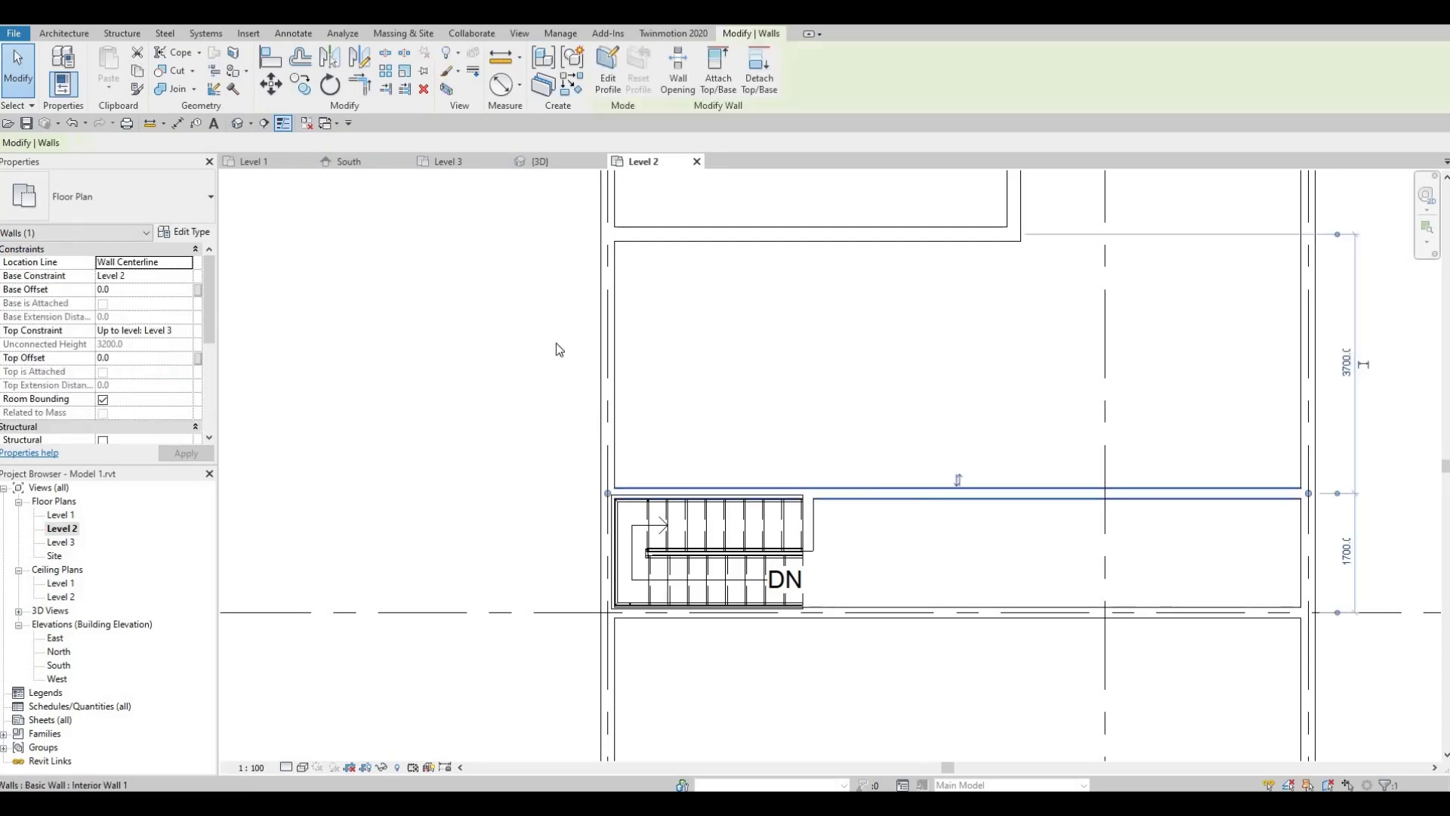
click(572, 86)
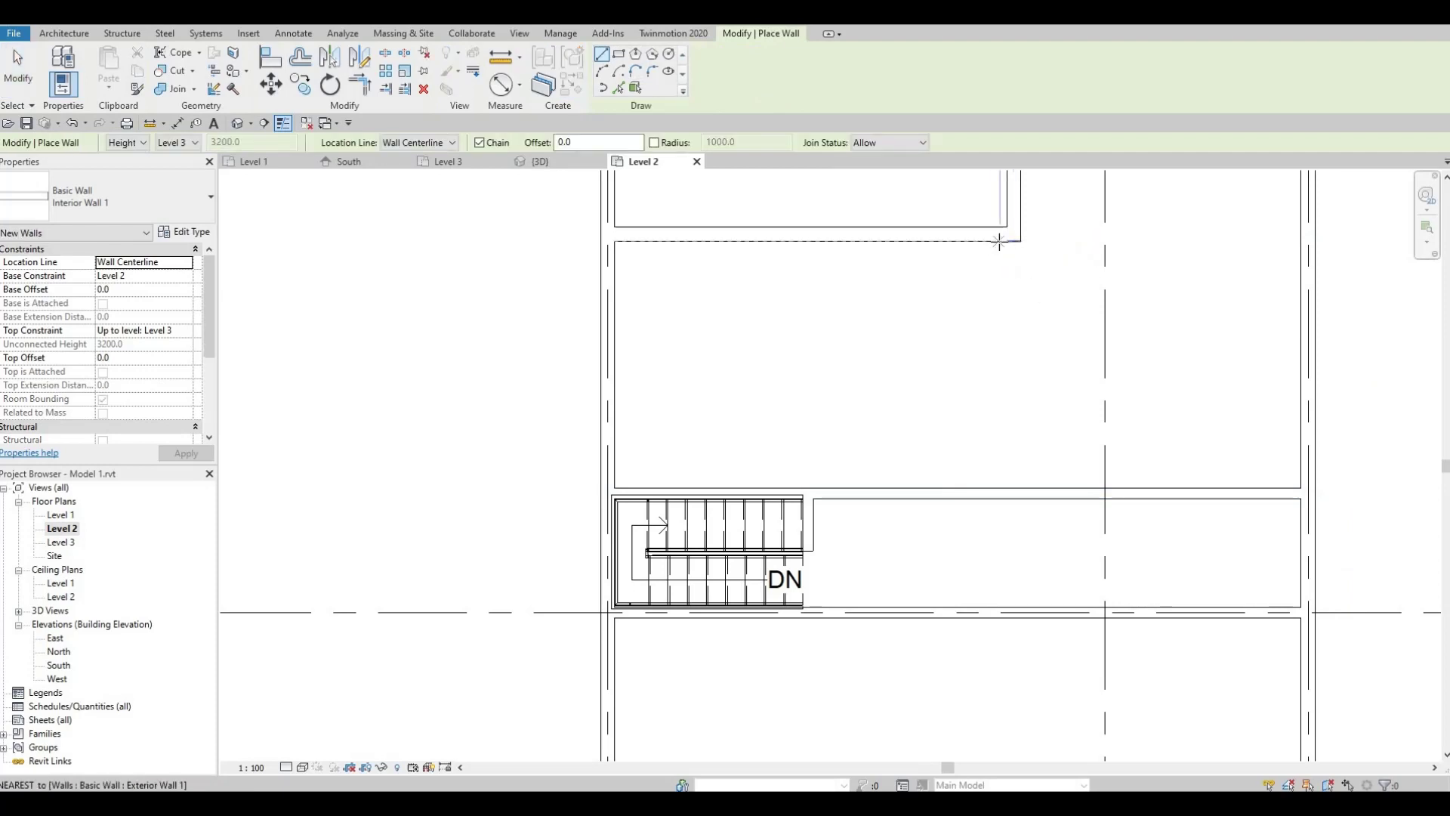
click(999, 242)
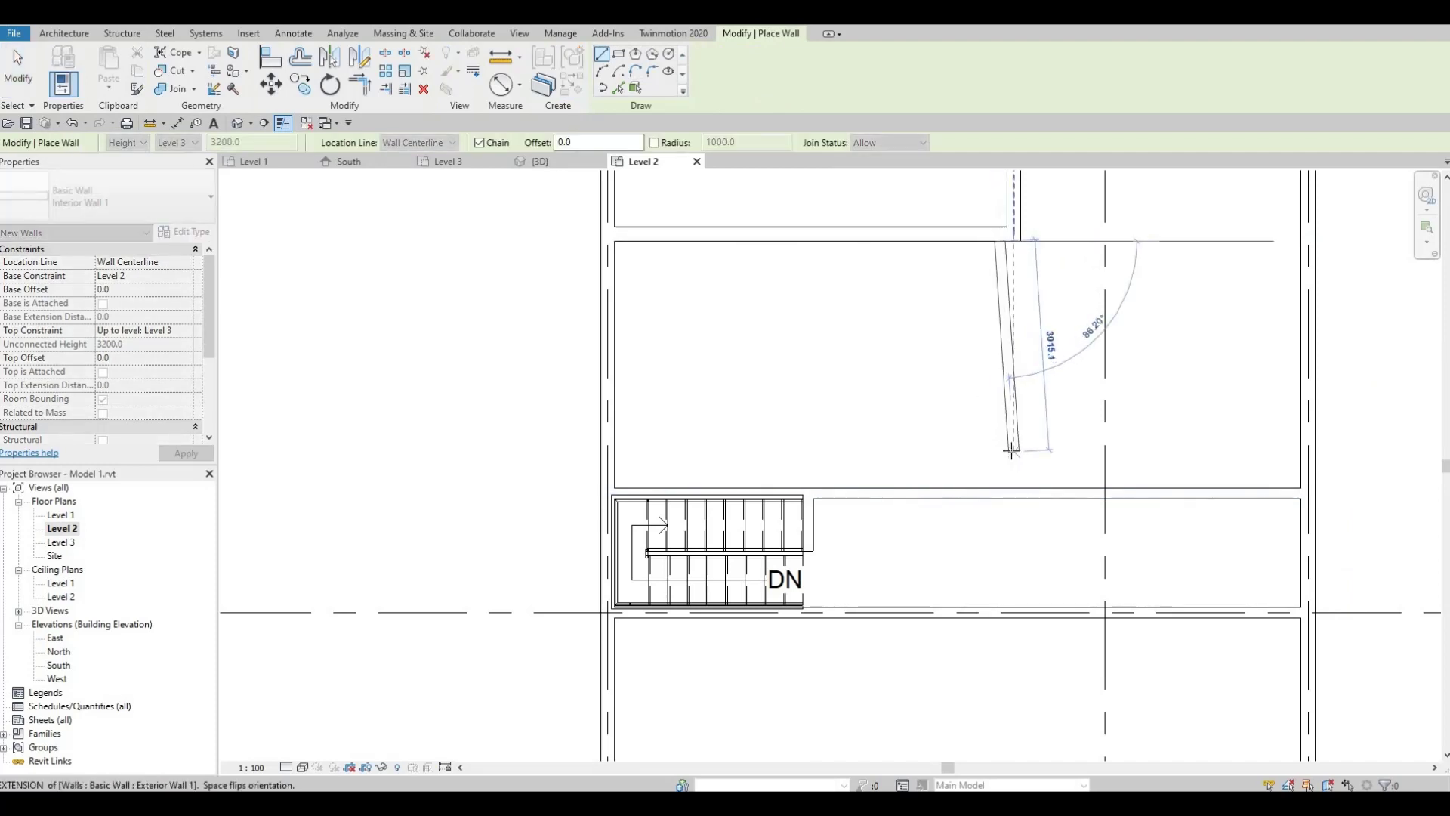
click(1008, 452)
key(Escape)
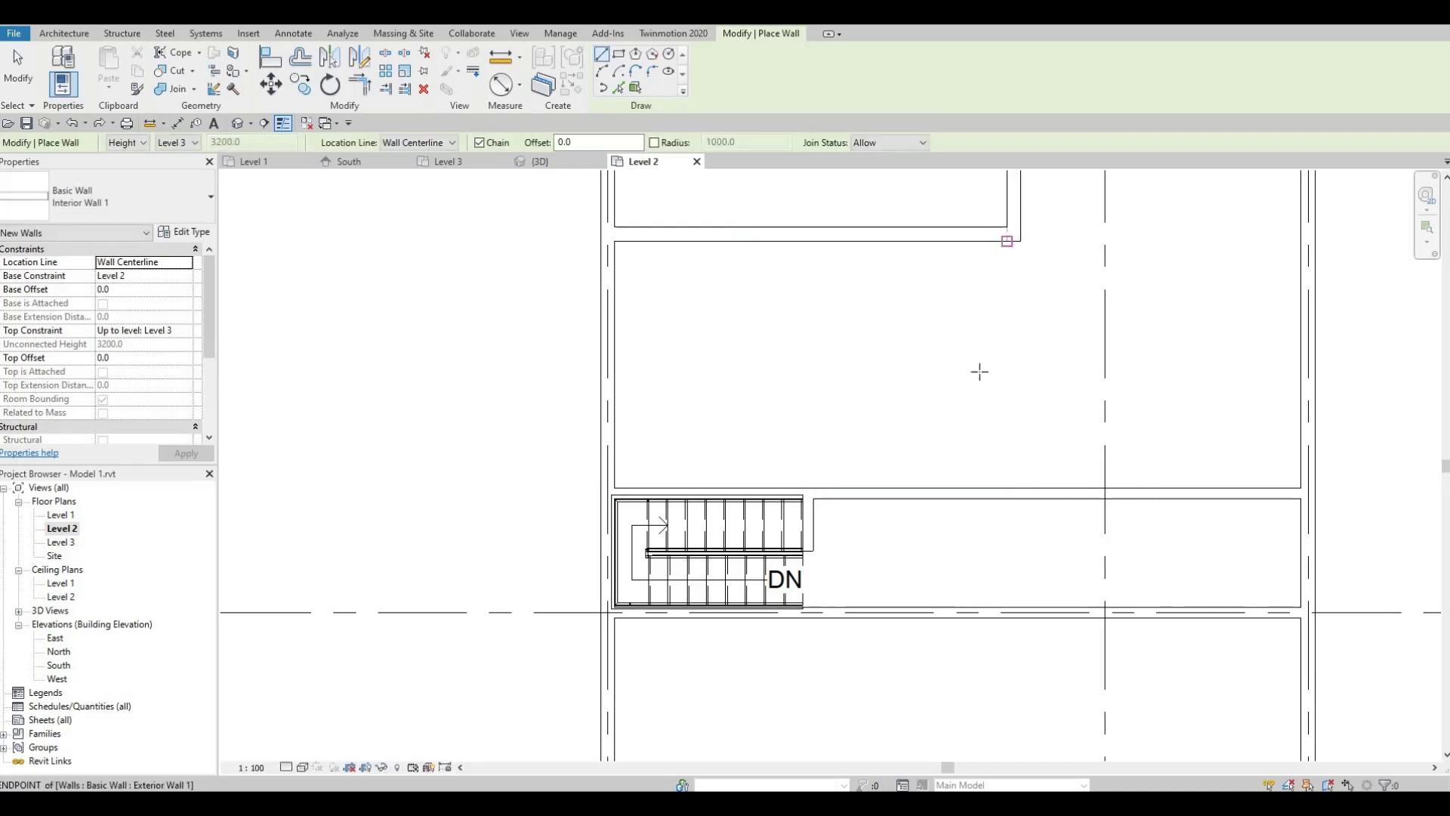
click(1009, 243)
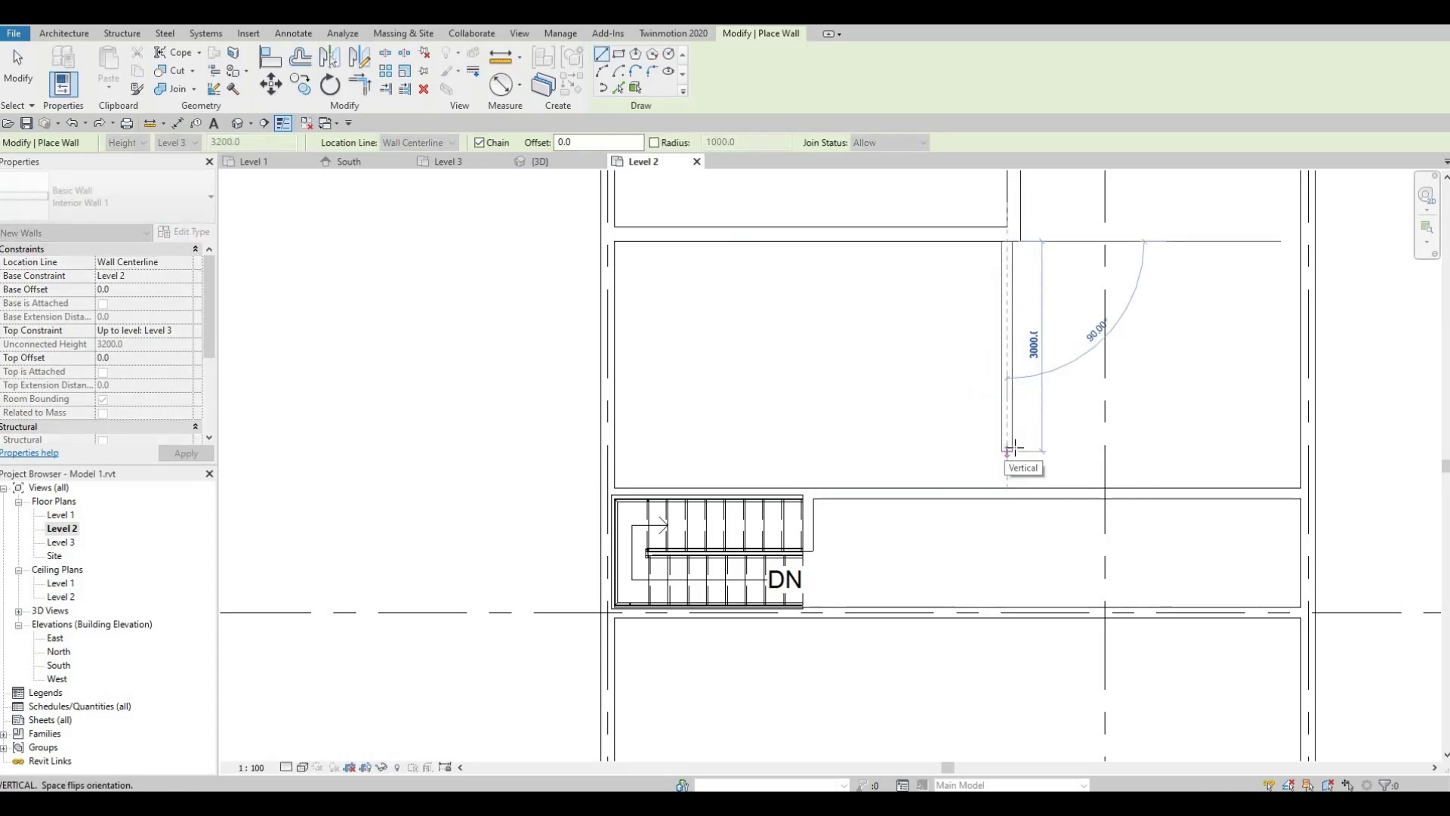
click(1007, 451)
key(Escape)
key(Escape)
scroll(854, 466, down, 1)
scroll(847, 465, up, 2)
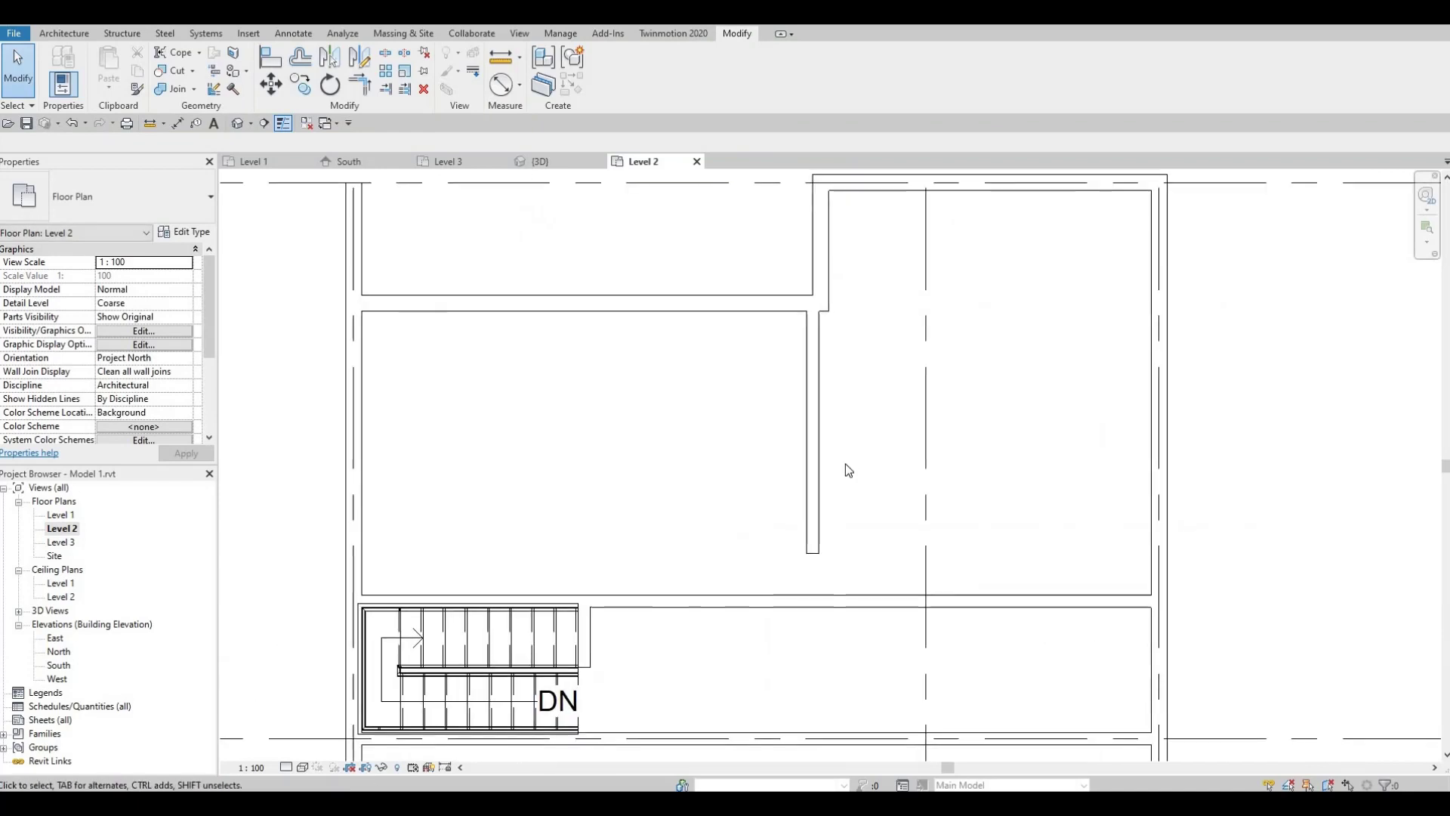
Step: Align the vertical wall to the upper wall's face and extend it down to grid B
key(a)
key(l)
click(829, 258)
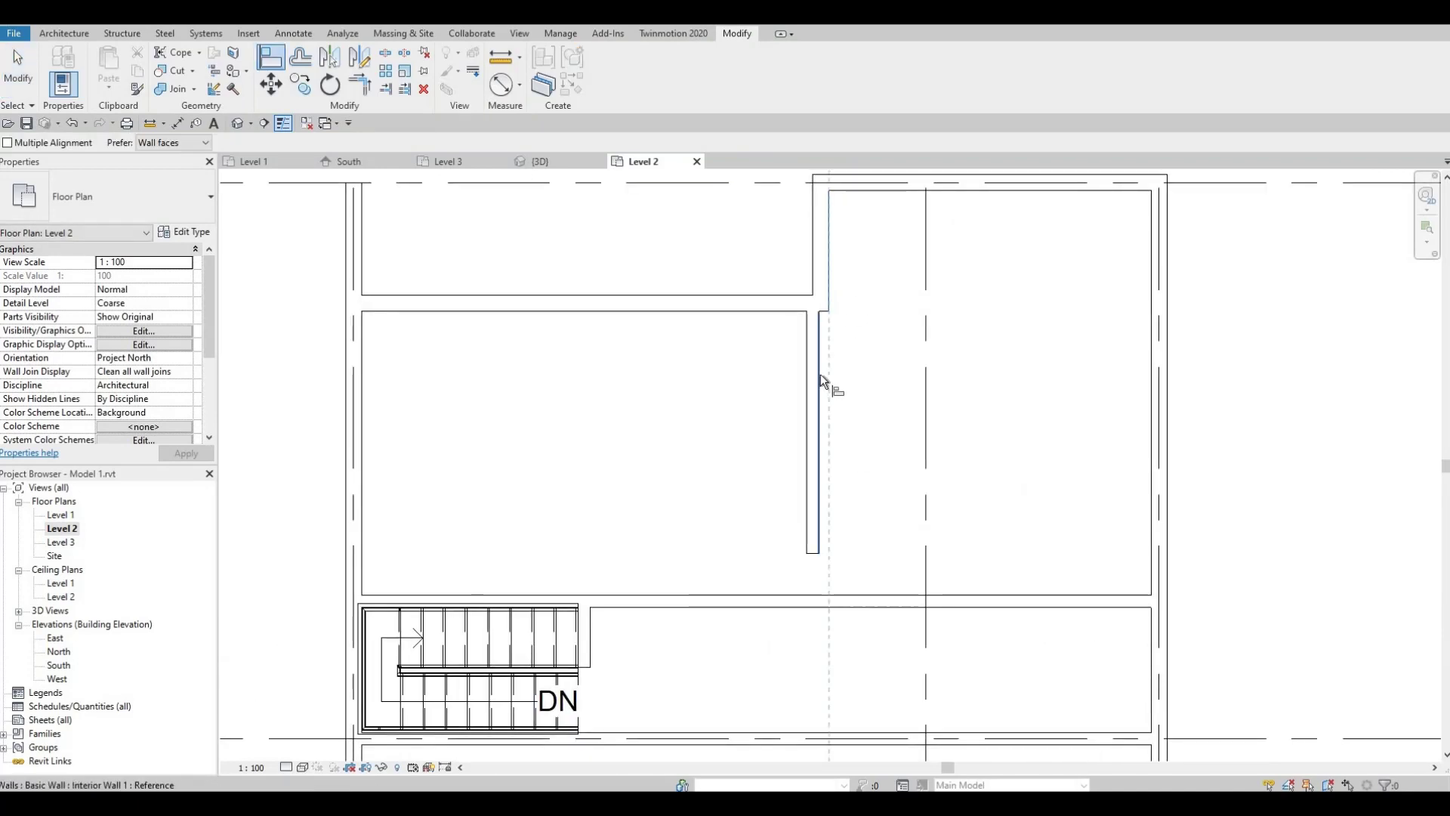
click(820, 373)
key(Escape)
key(Escape)
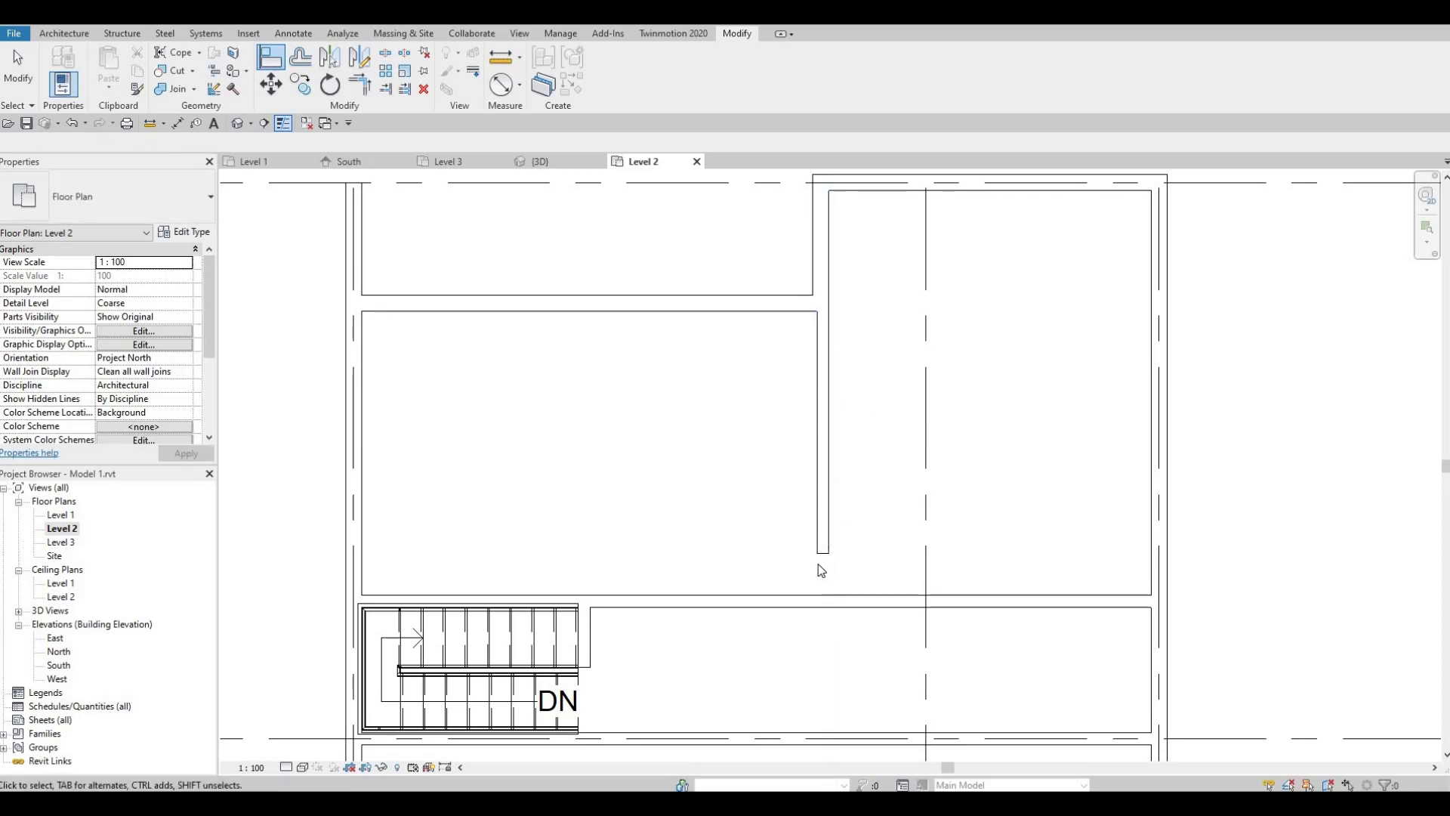
middle_drag(825, 568, 845, 457)
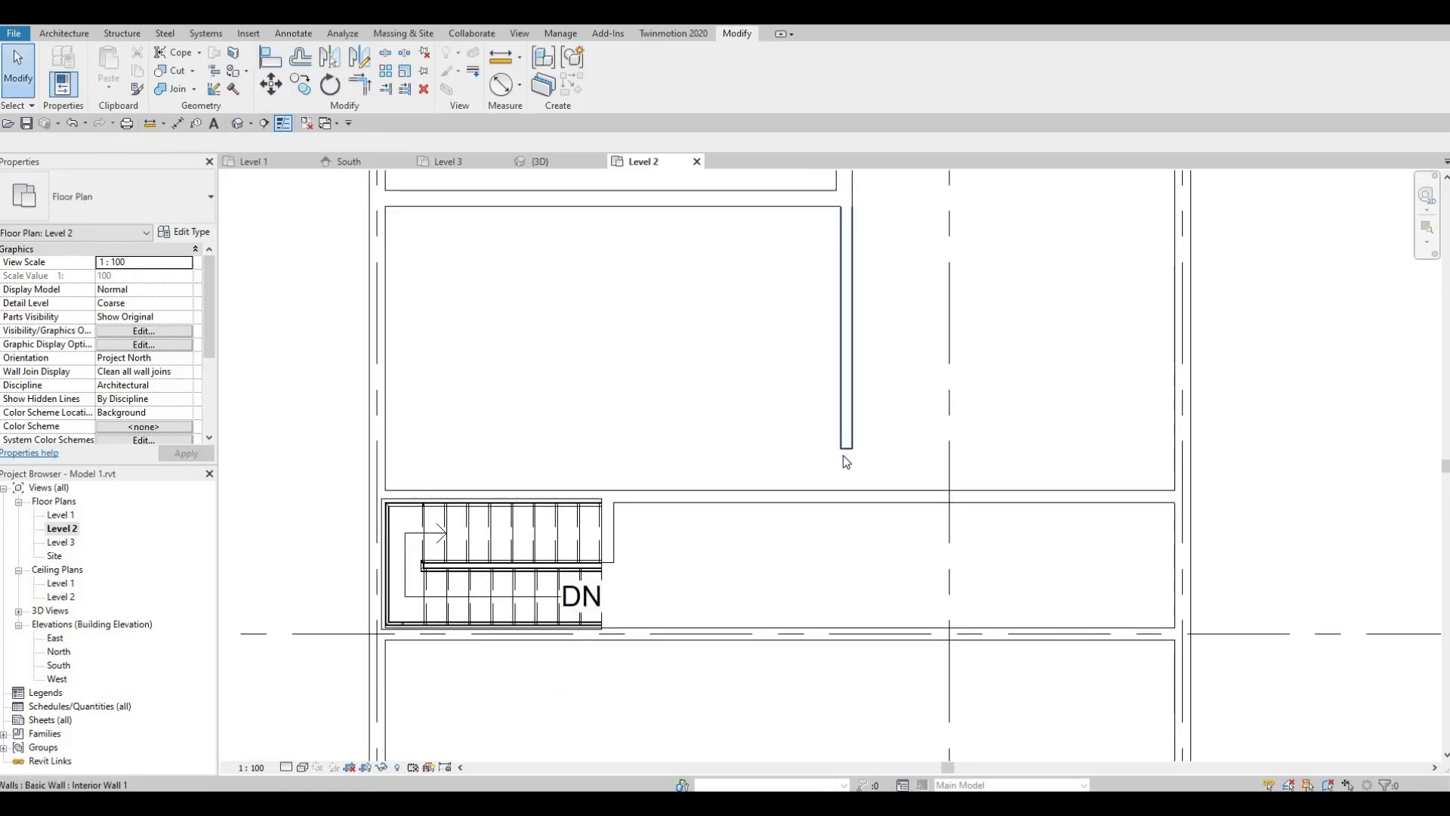
click(845, 451)
drag(843, 588, 844, 632)
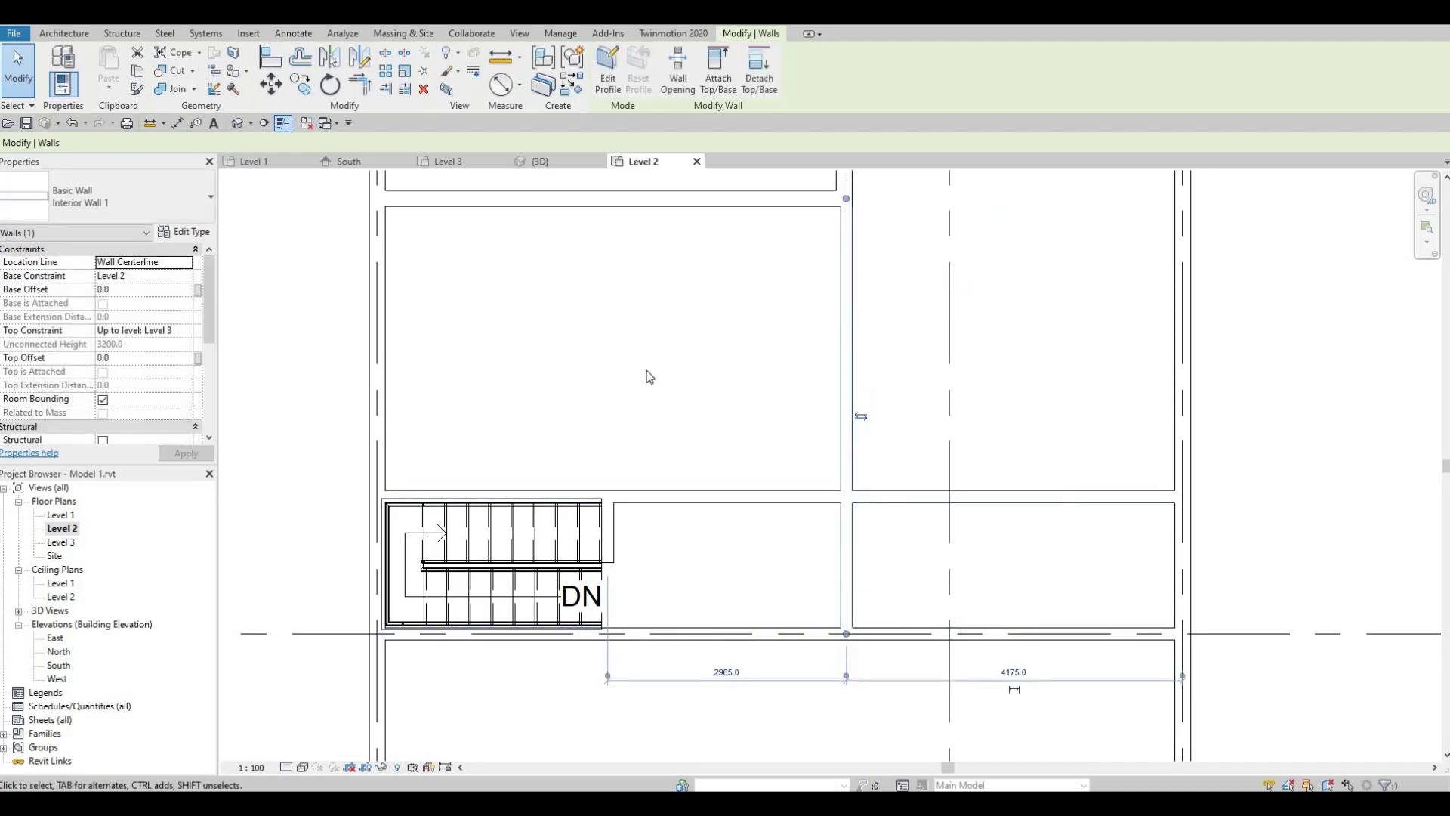
Step: Draw a similar vertical interior wall from the bottom room's wall up to the upper room's wall
scroll(703, 436, down, 2)
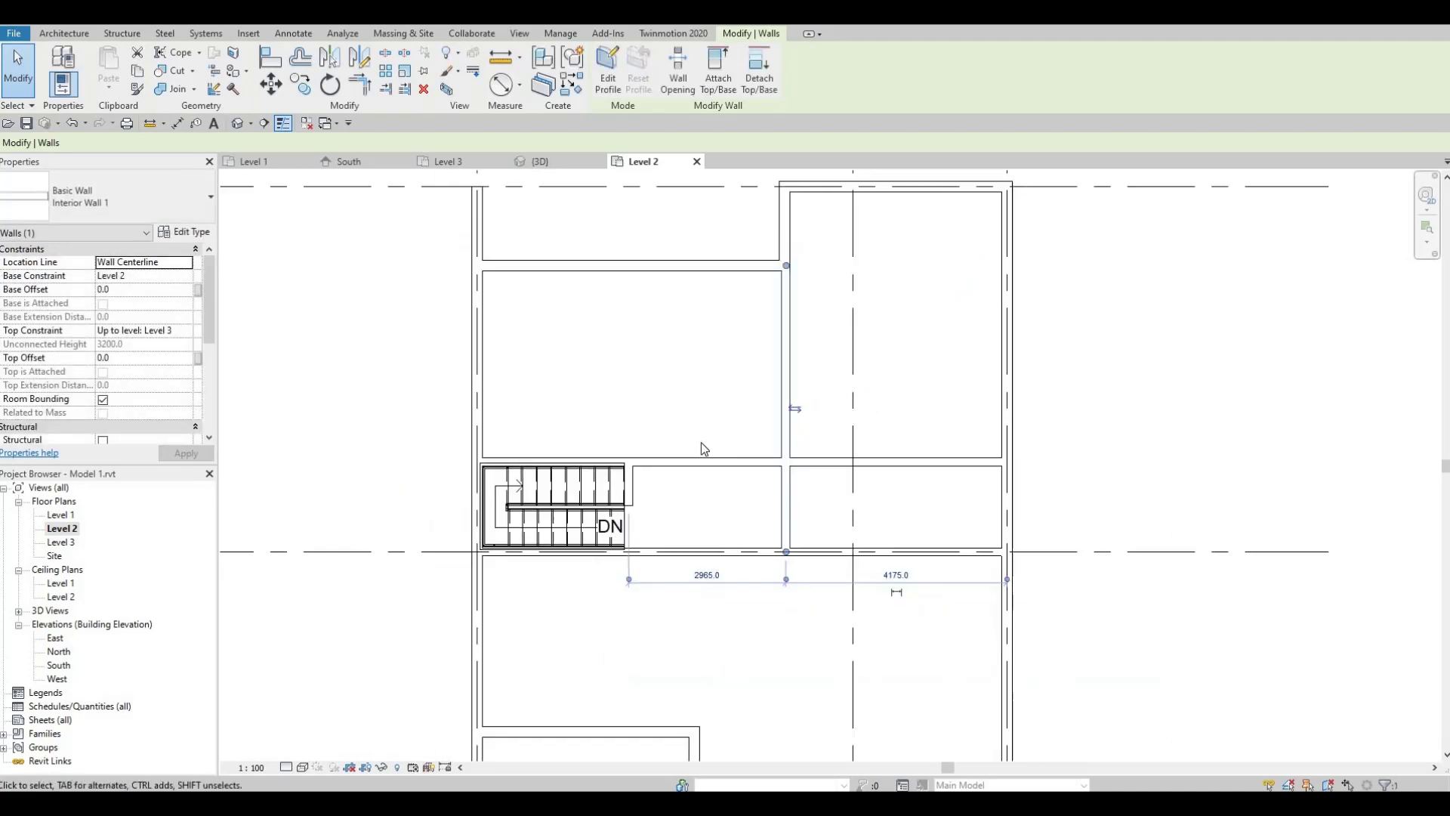
key(Escape)
click(794, 366)
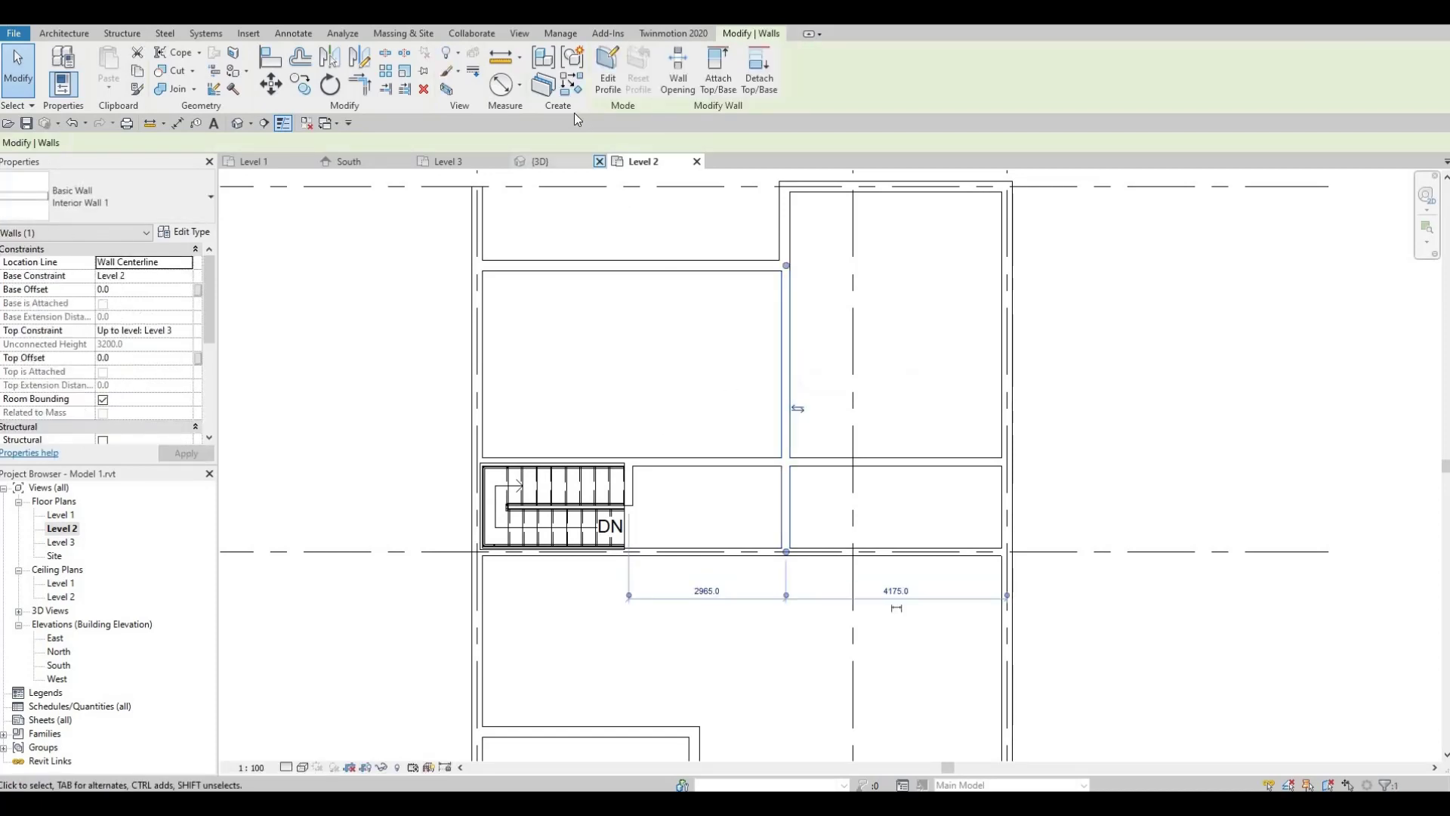
click(571, 84)
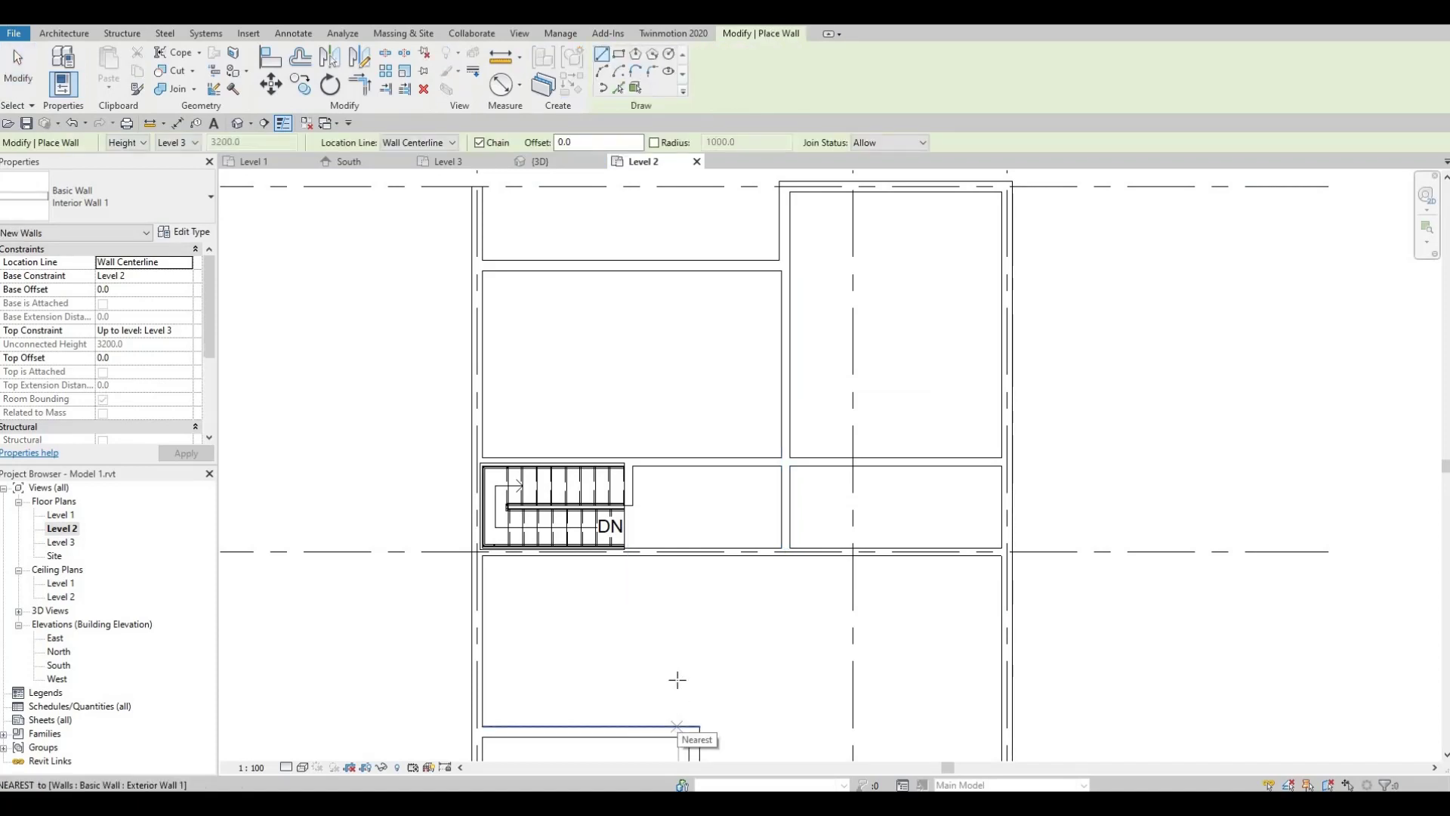
click(677, 726)
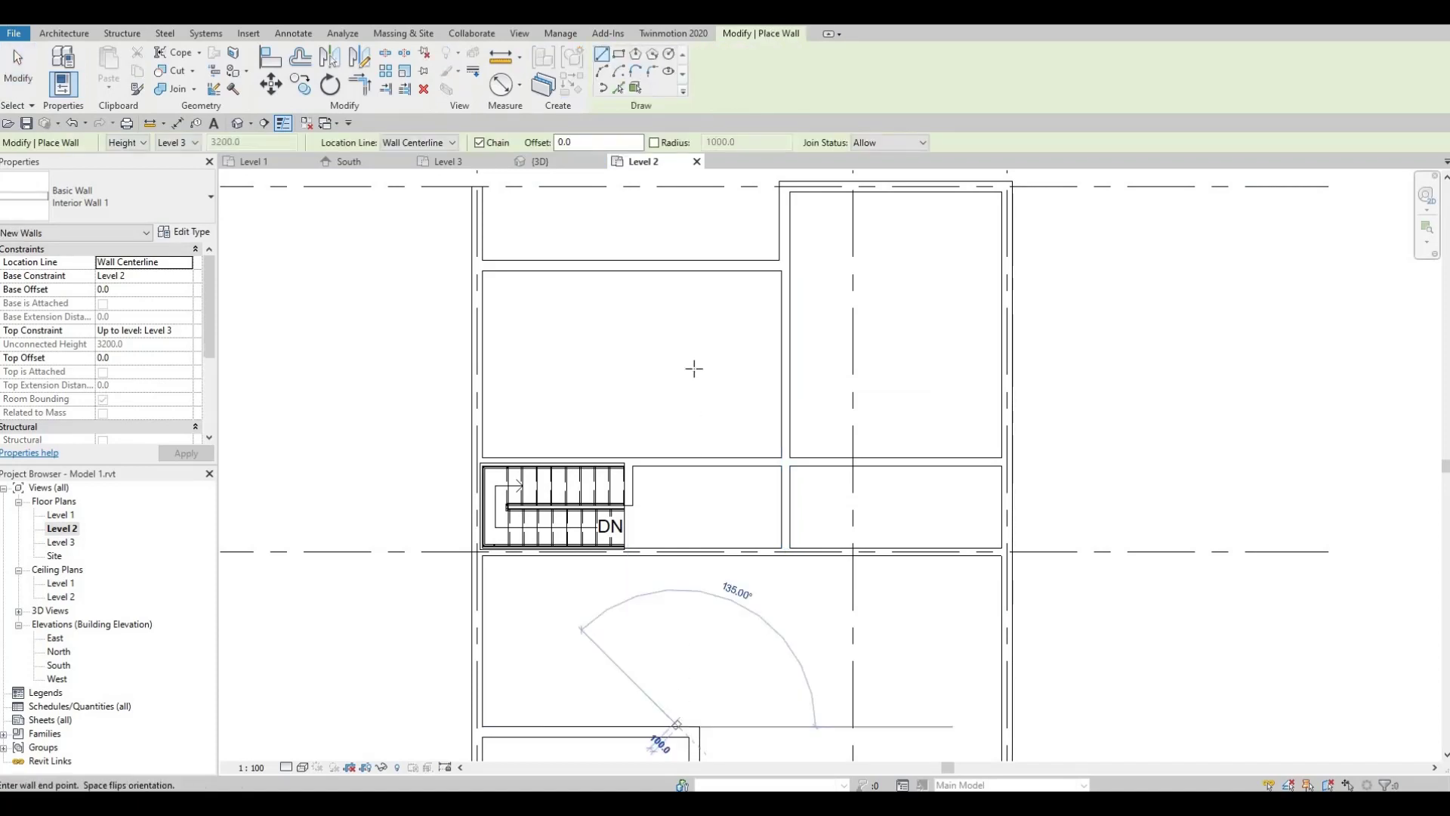
click(675, 273)
key(Escape)
key(Escape)
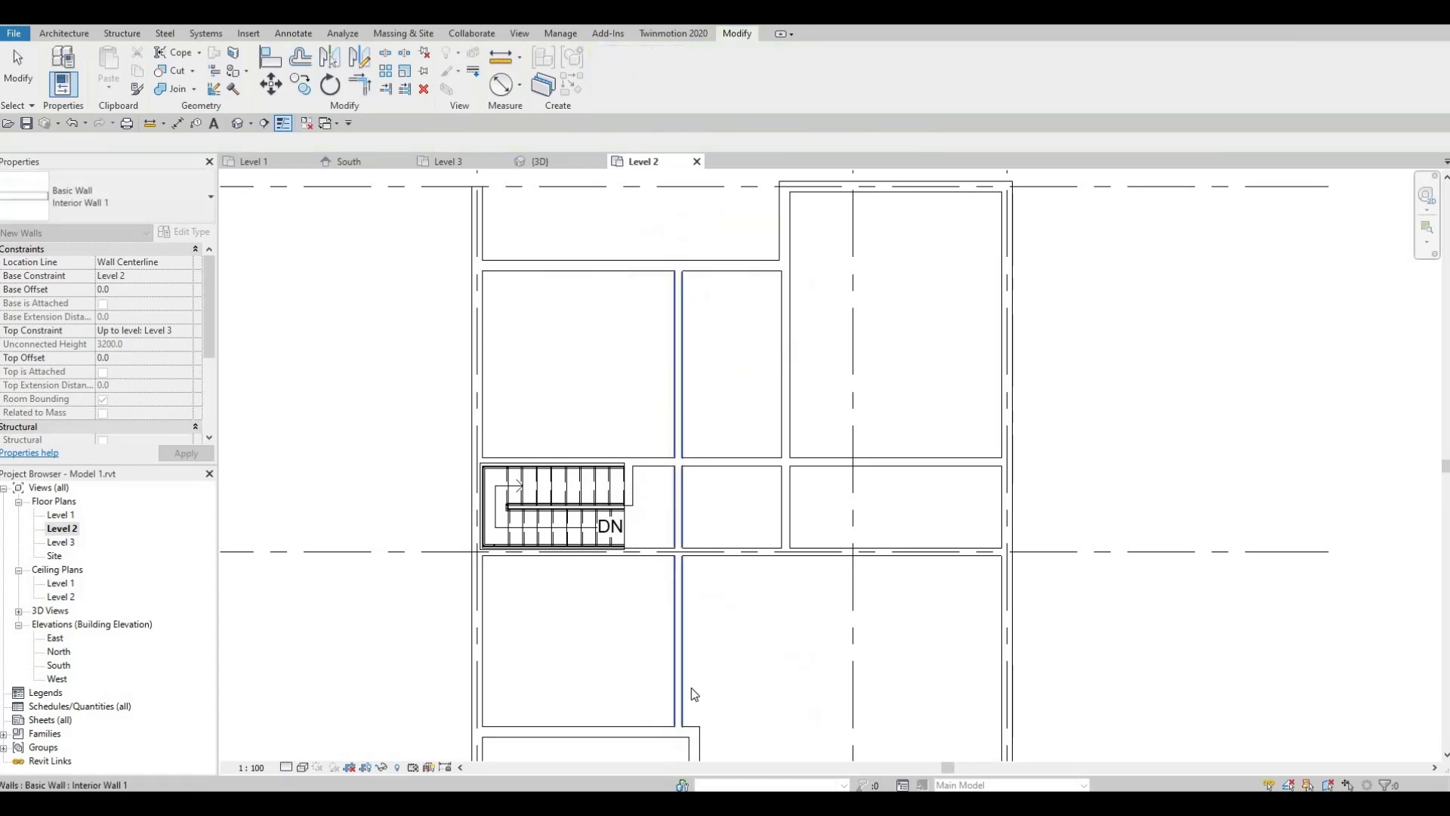
scroll(679, 680, up, 2)
middle_drag(592, 592, 484, 540)
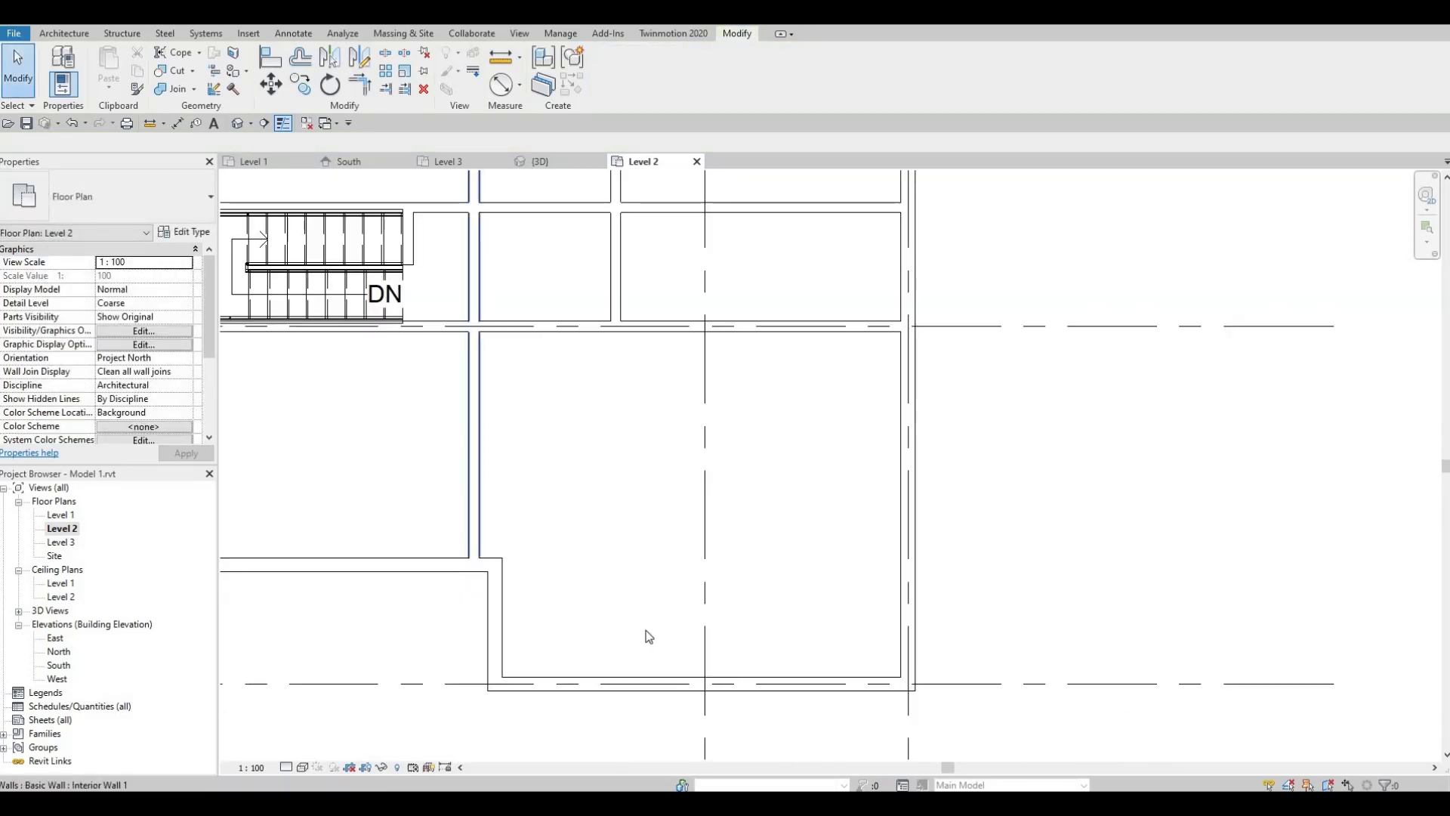
Step: Align the long vertical wall's face to the inner wall face reference
key(a)
key(l)
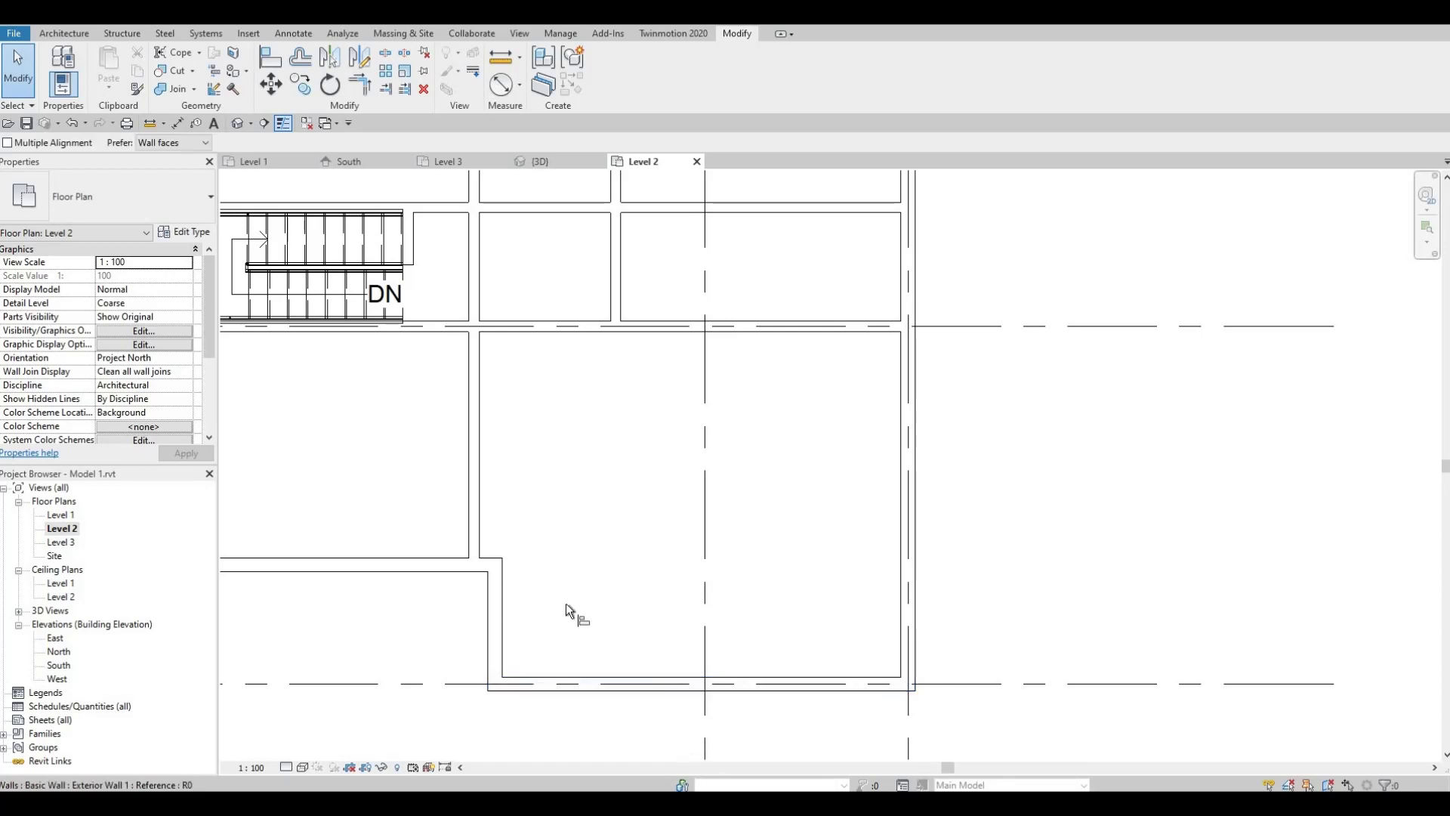
click(503, 590)
click(524, 560)
scroll(532, 551, down, 5)
scroll(494, 411, up, 4)
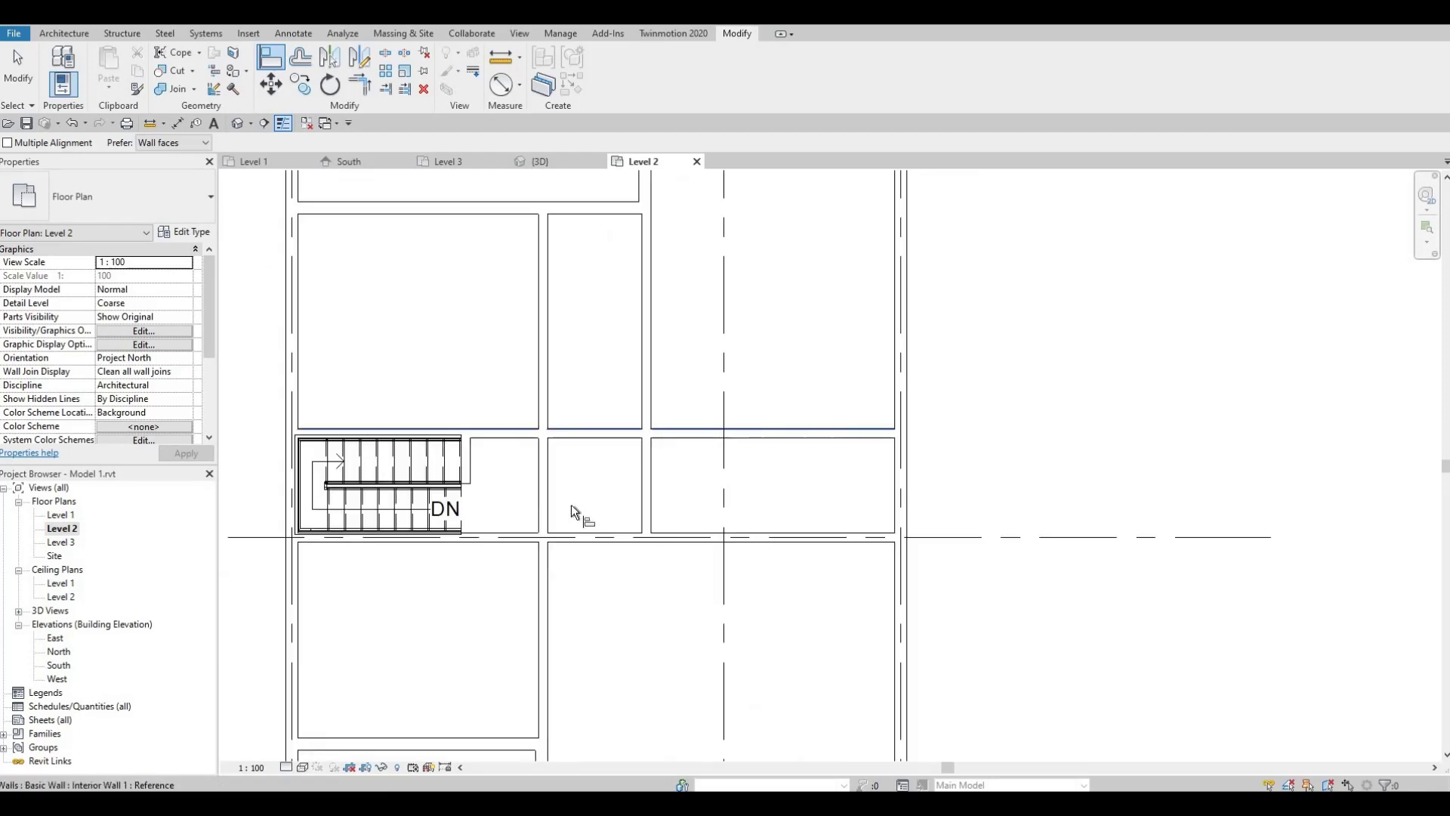
Step: Split the wall beside the stair landing and delete the short leftover segment
click(387, 54)
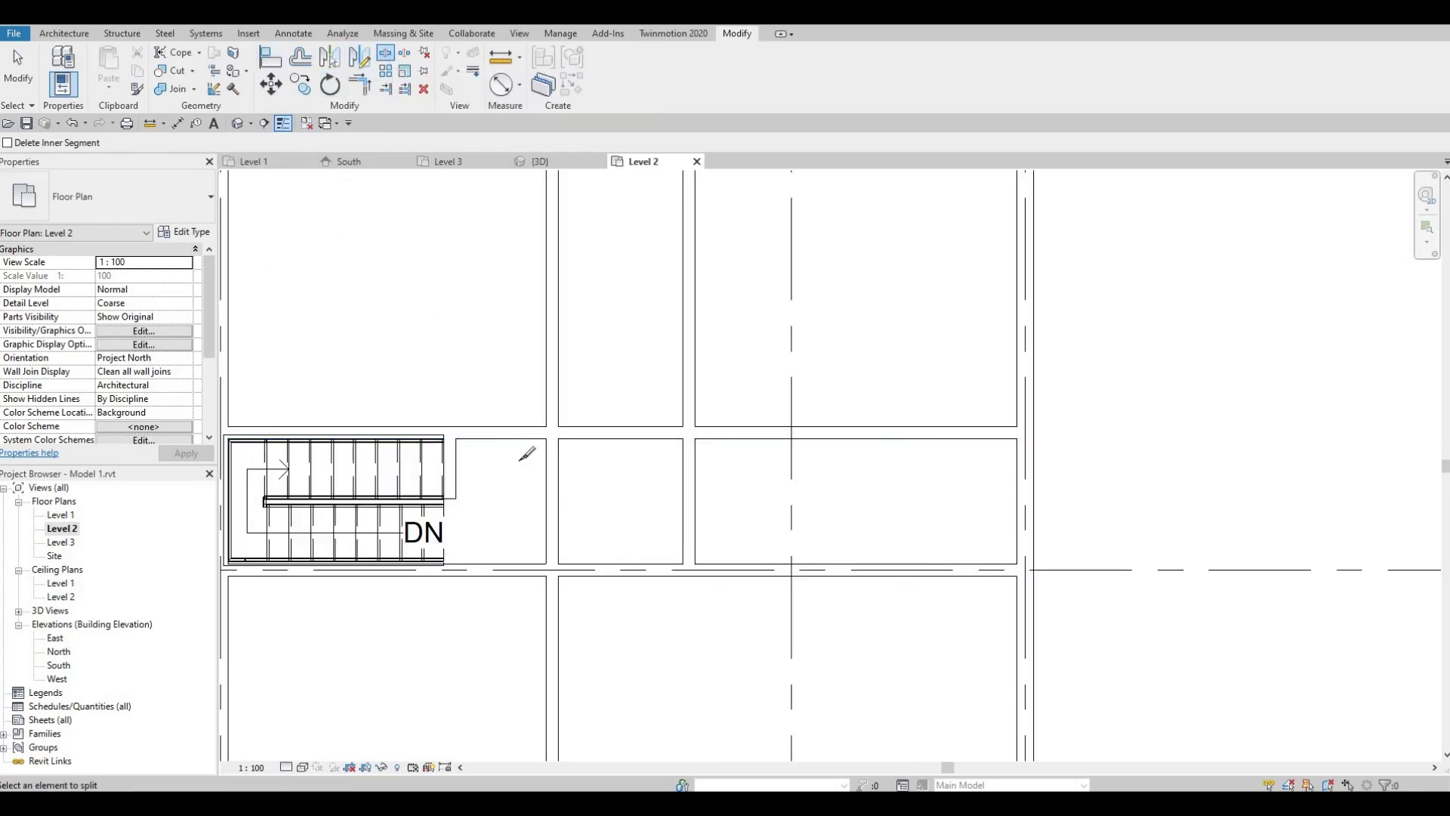
click(559, 497)
key(Escape)
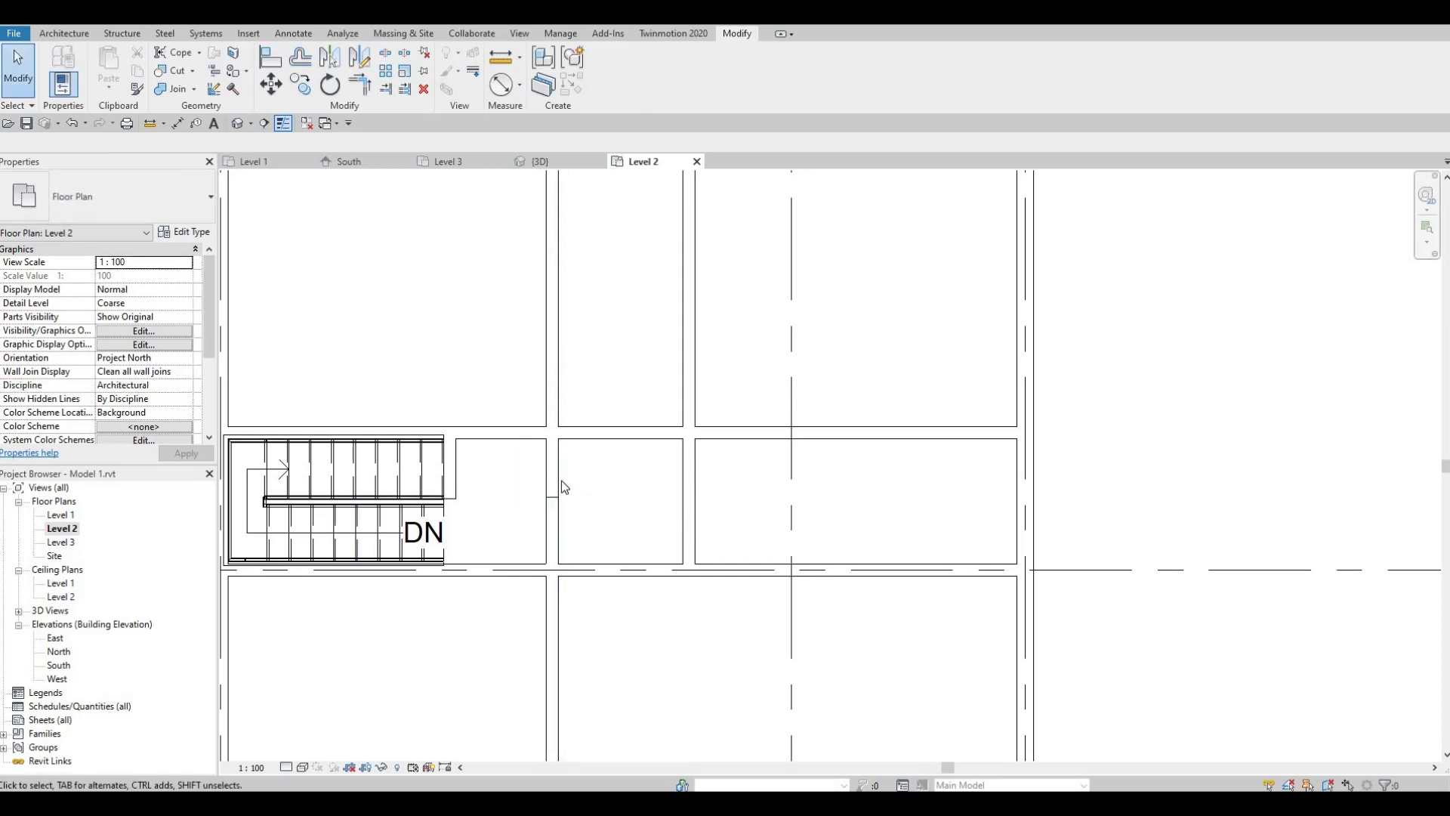
click(559, 488)
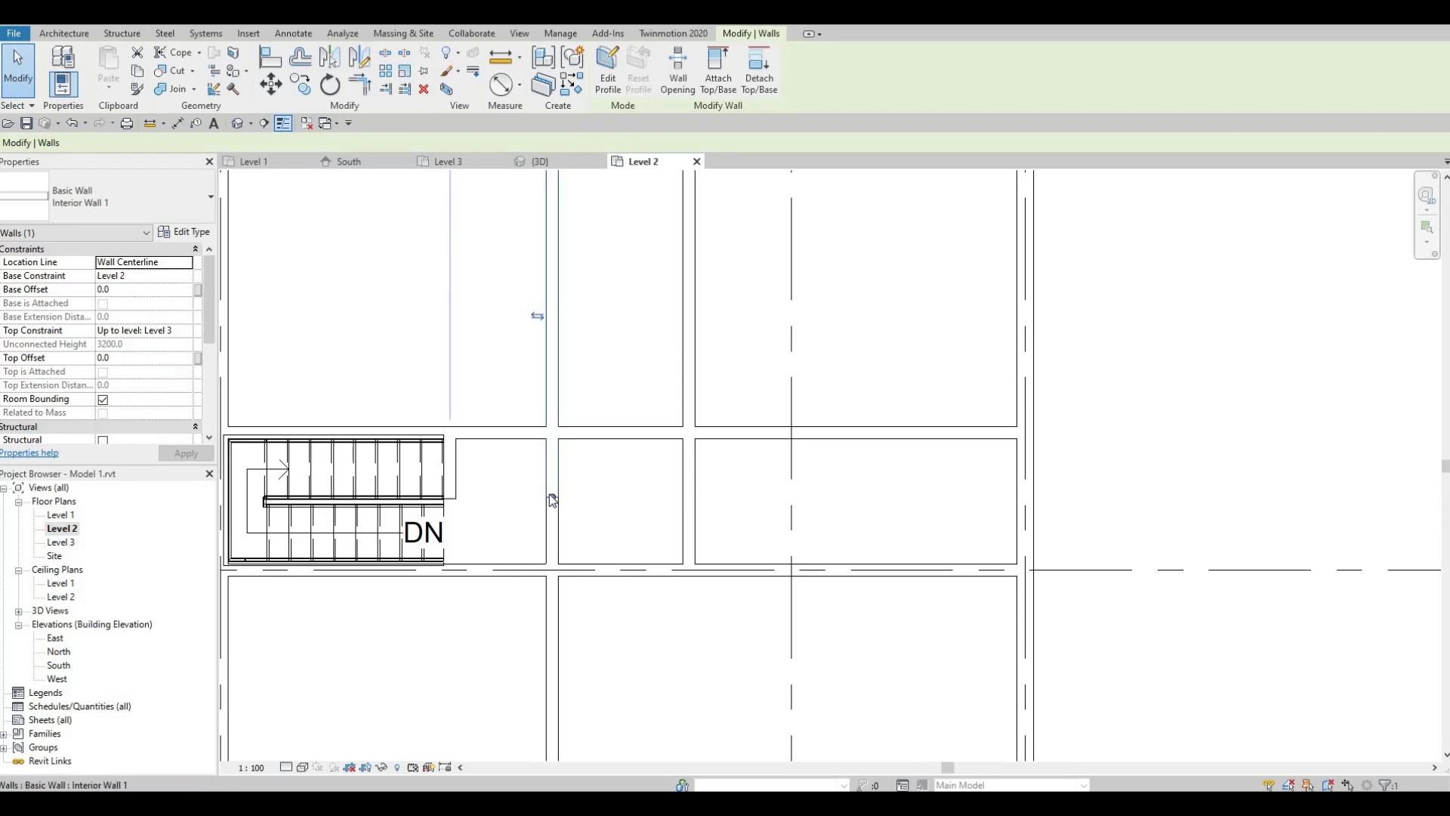
mouse_move(551, 495)
mouse_down()
mouse_move(553, 431)
mouse_move(552, 498)
mouse_up()
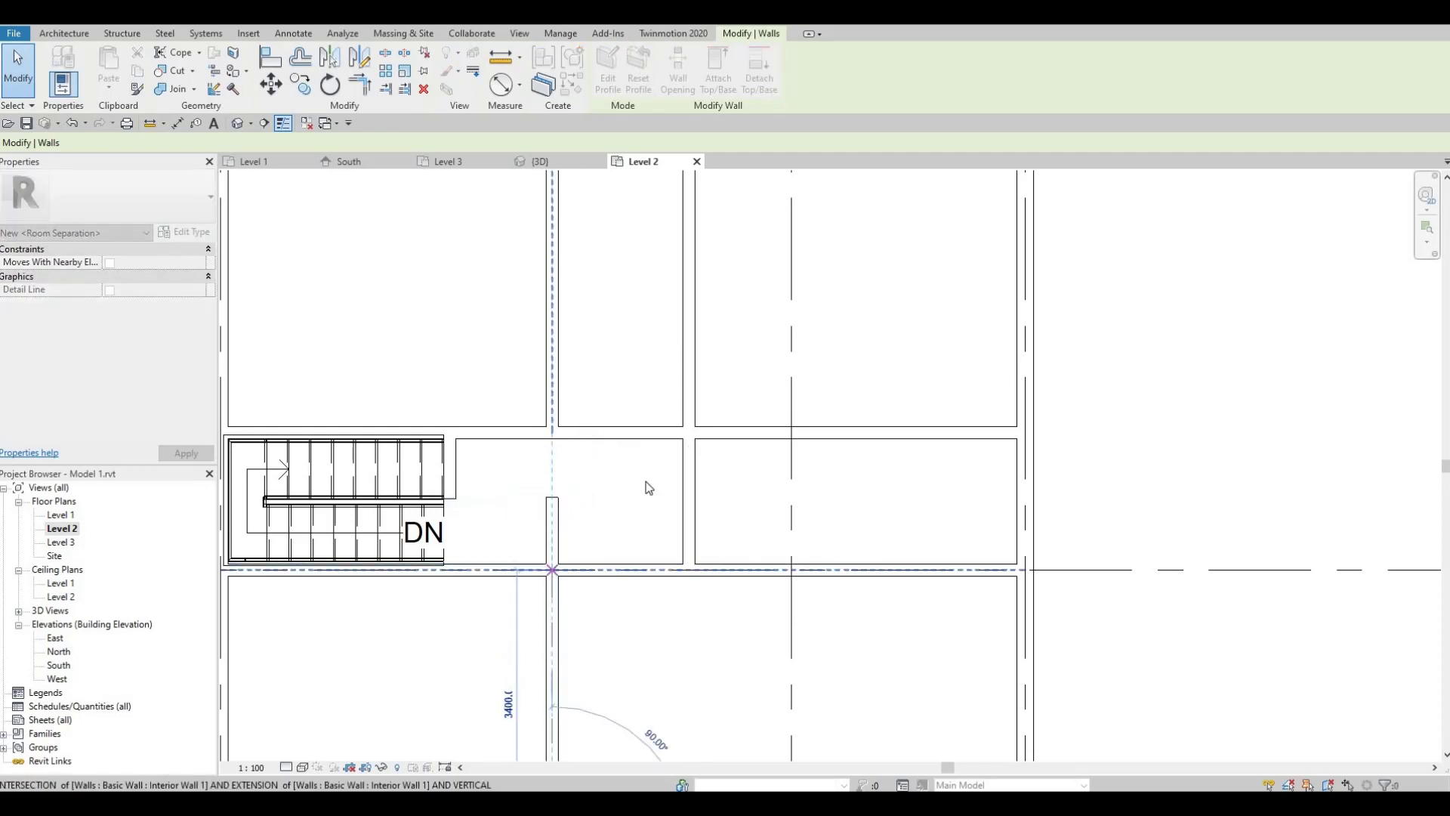
key(Delete)
scroll(705, 576, down, 3)
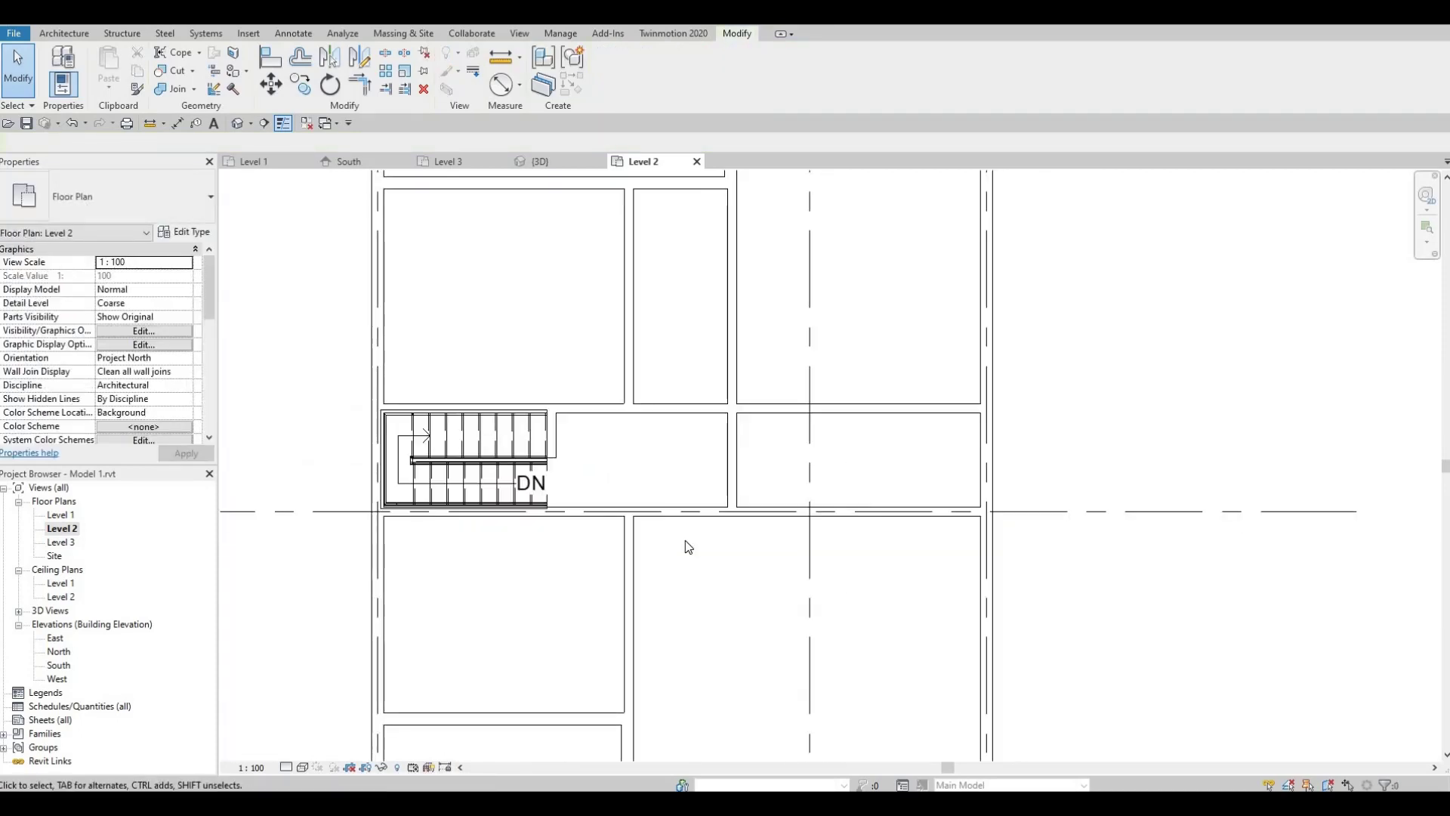
click(68, 37)
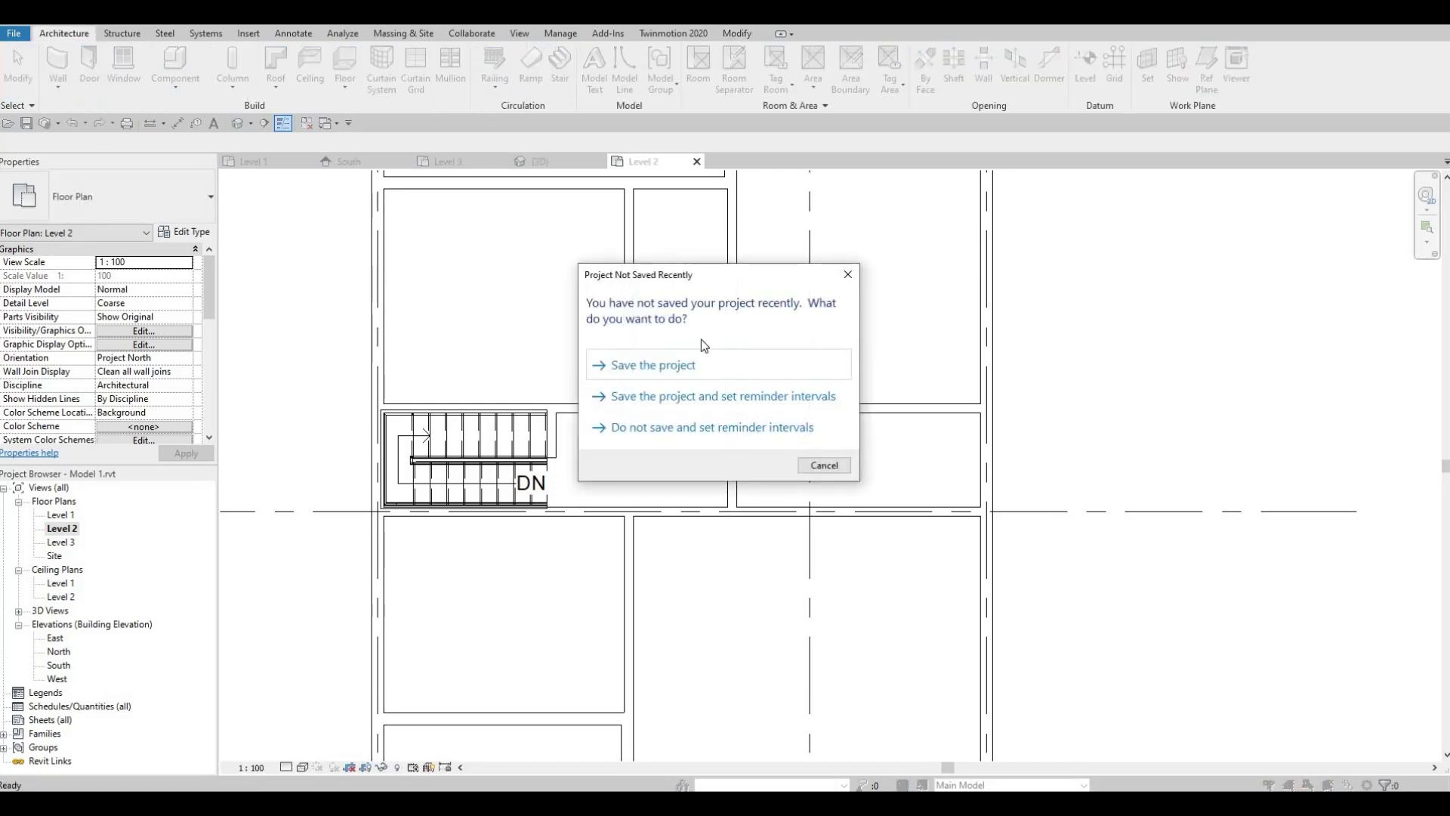
Step: Place four M_Single-Flush 0762 x 2032mm doors in the hallway walls, flipping swings as needed
click(847, 274)
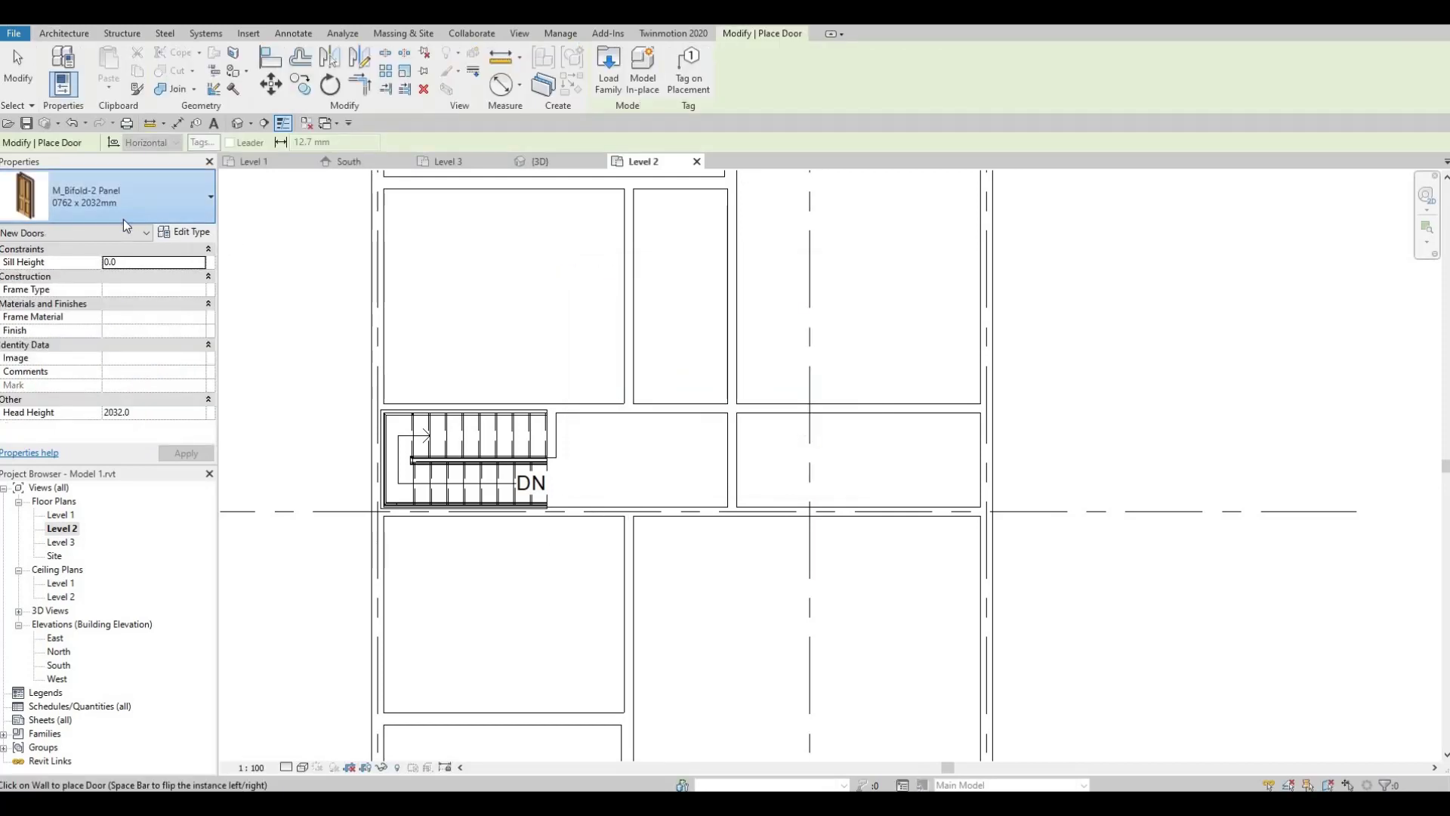
click(108, 226)
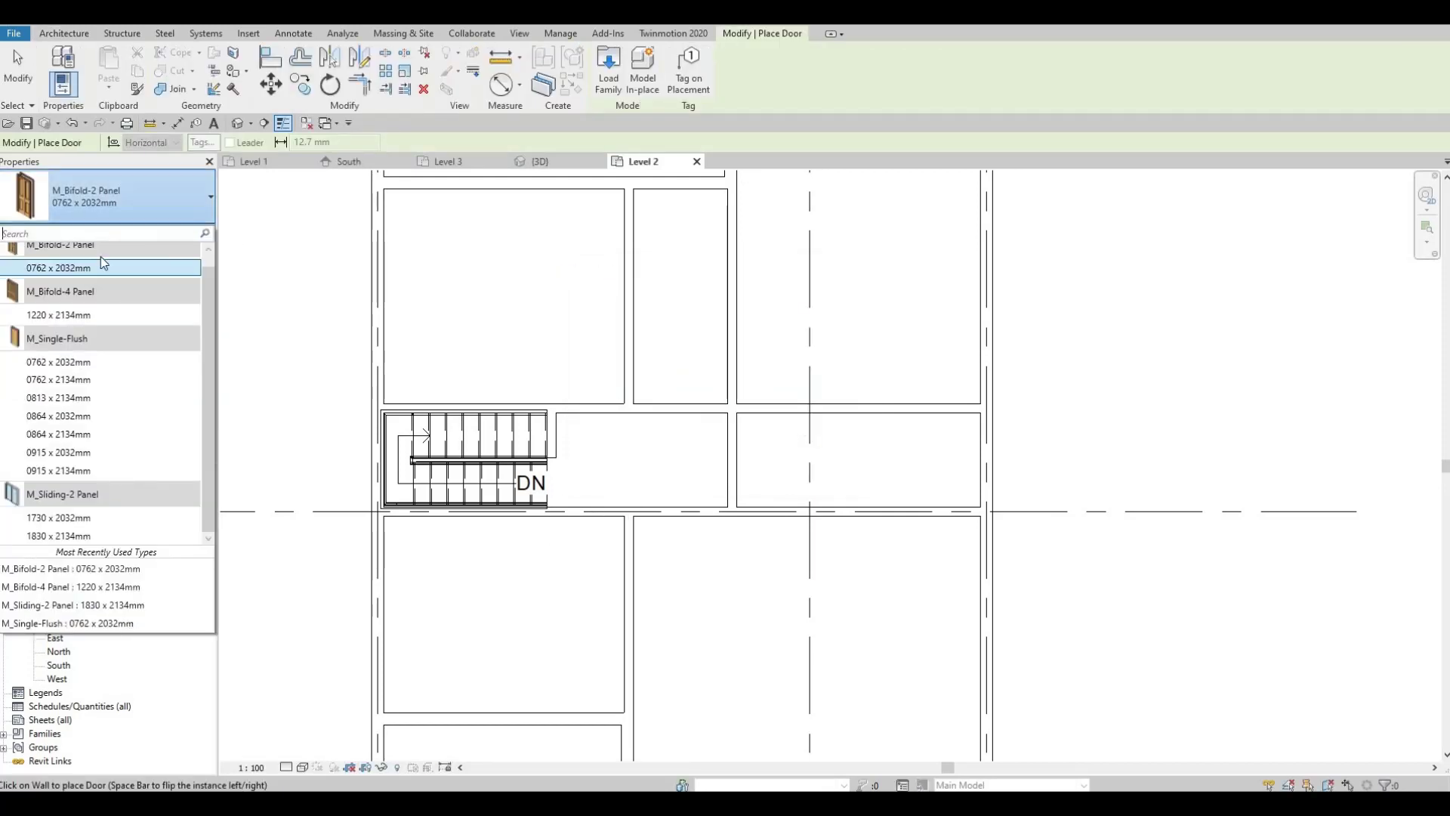
click(88, 361)
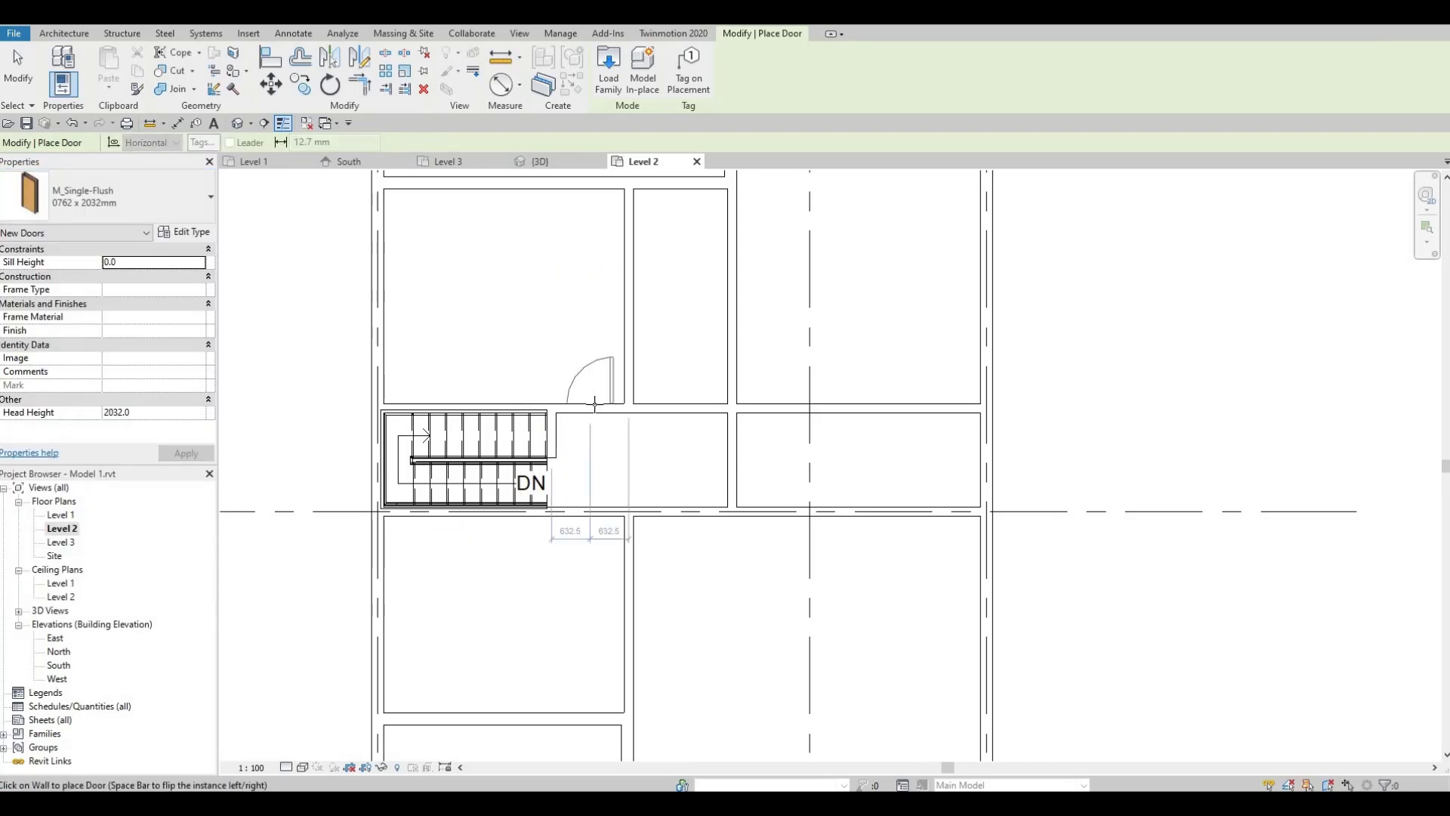
click(598, 404)
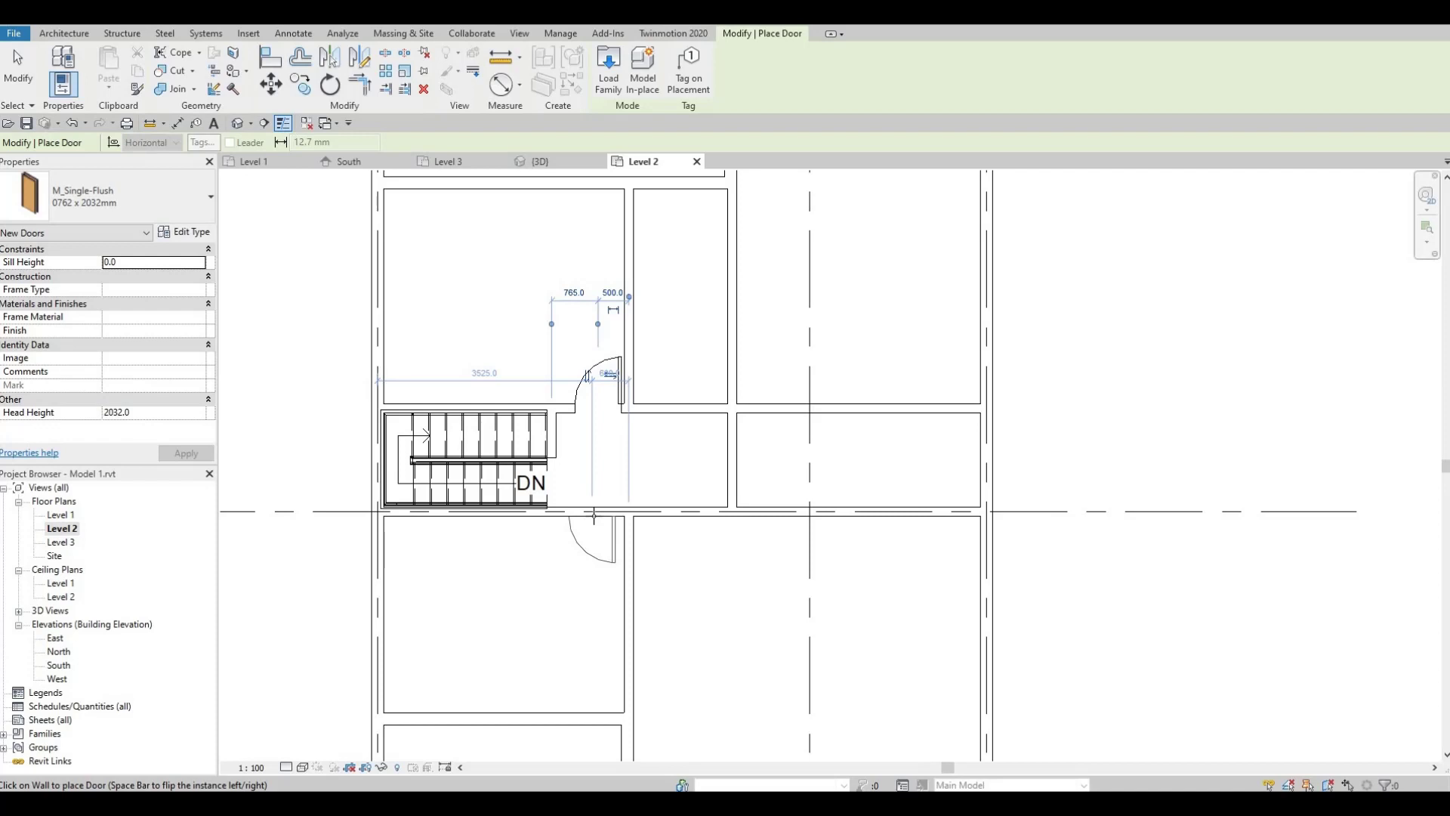
key(space)
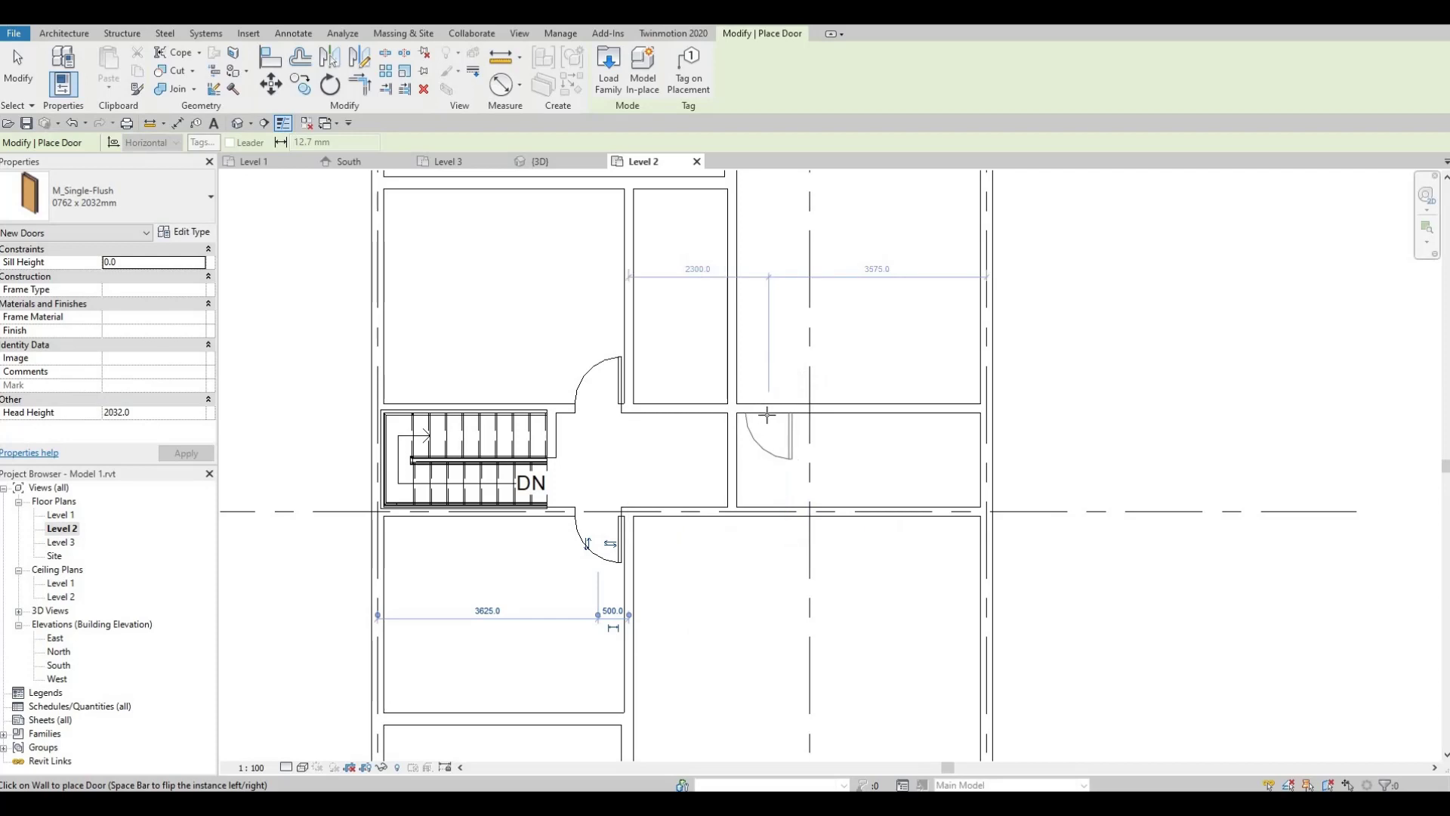
key(space)
click(731, 441)
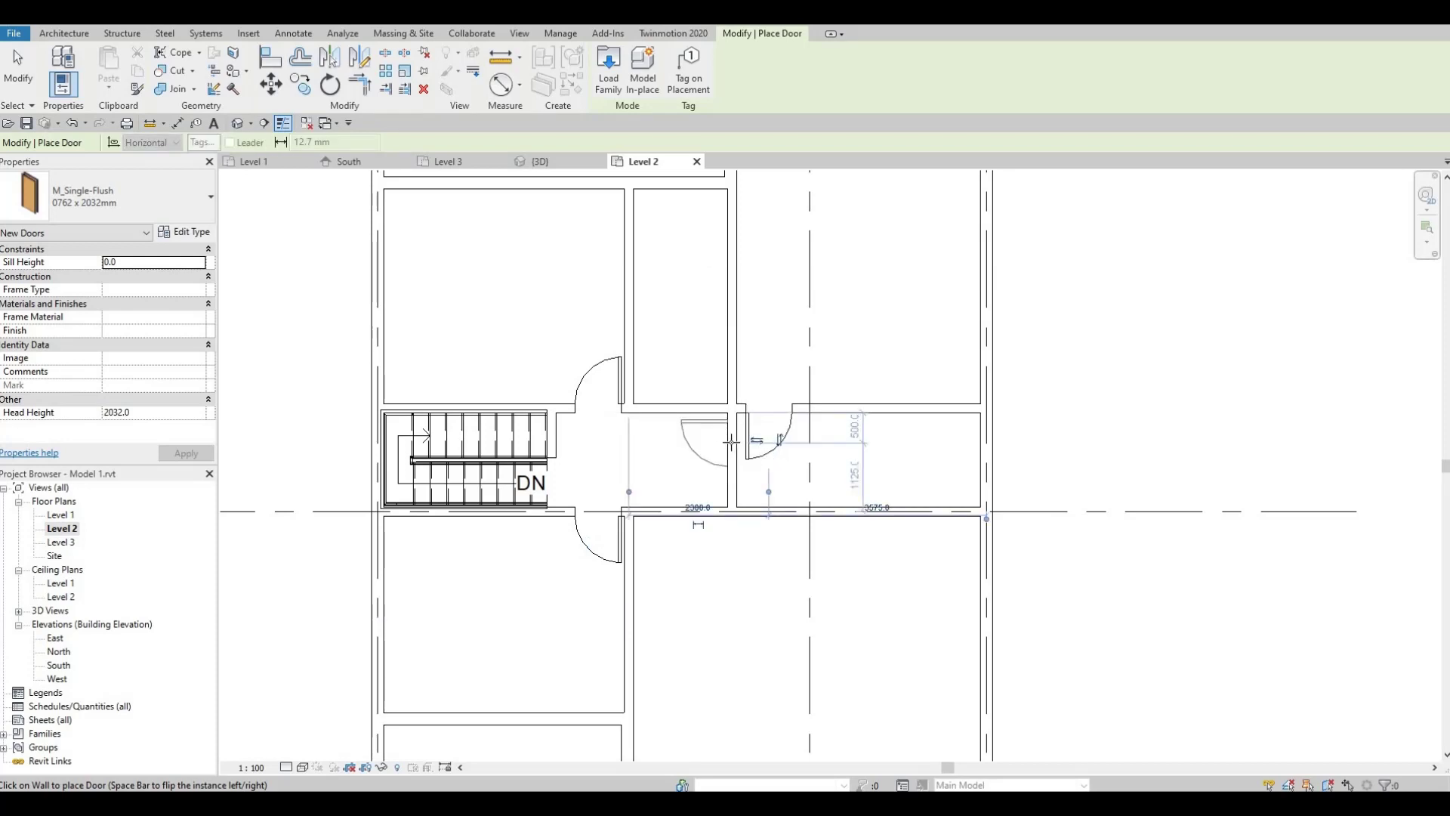
key(space)
click(734, 442)
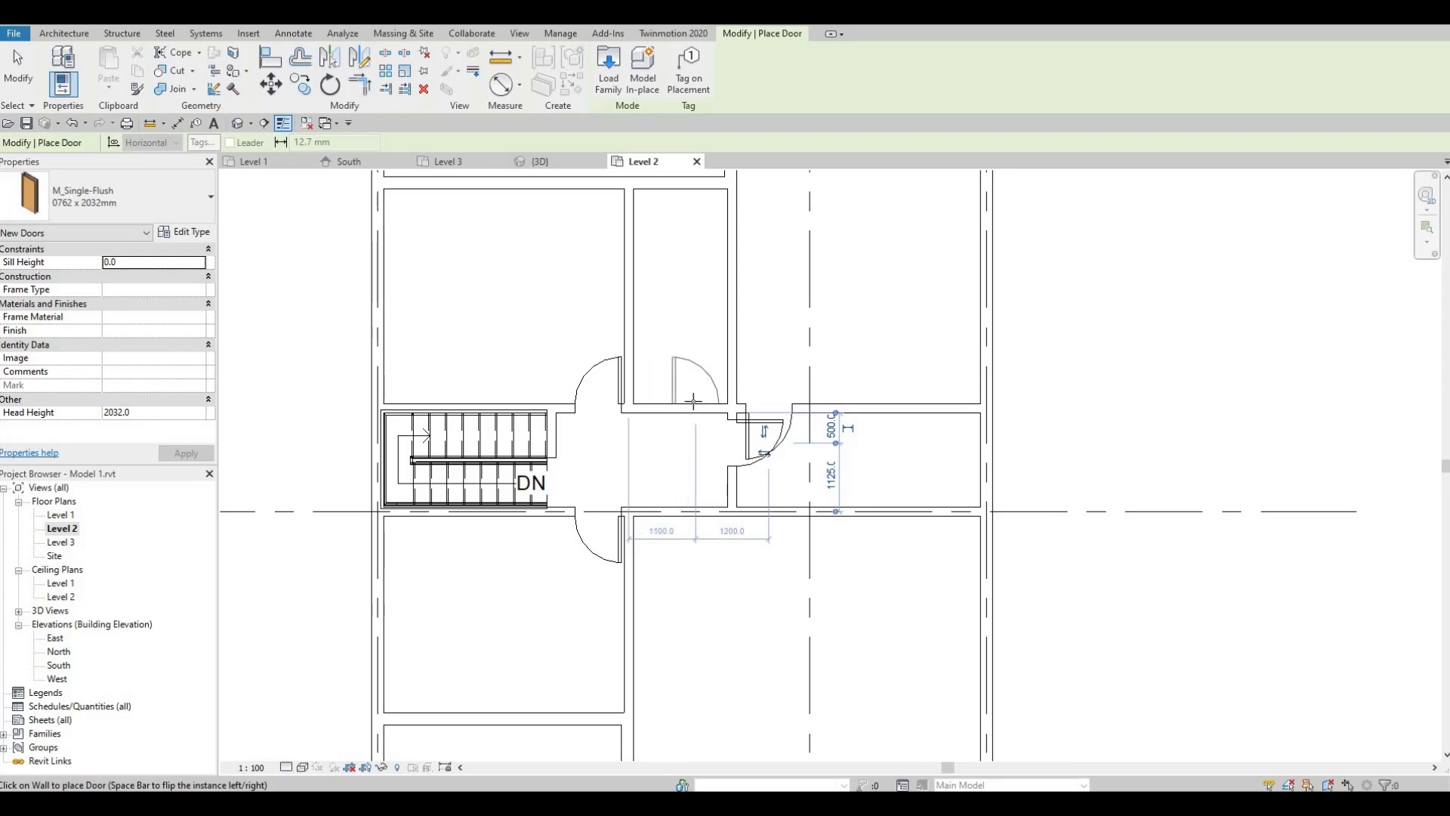
click(696, 401)
key(Escape)
key(Escape)
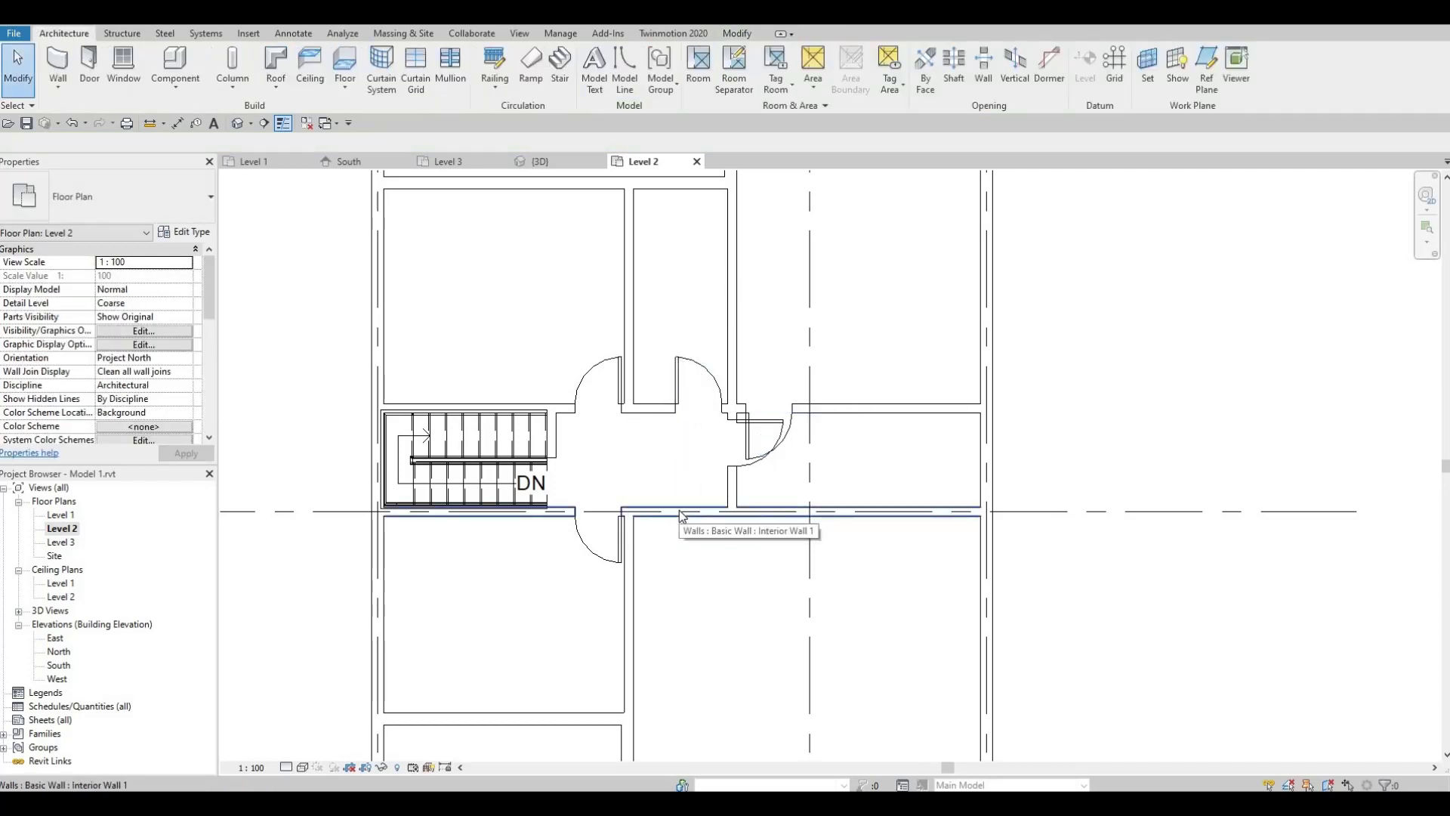
Step: Cut a rectangular wall opening through the hallway's lower interior wall
click(679, 511)
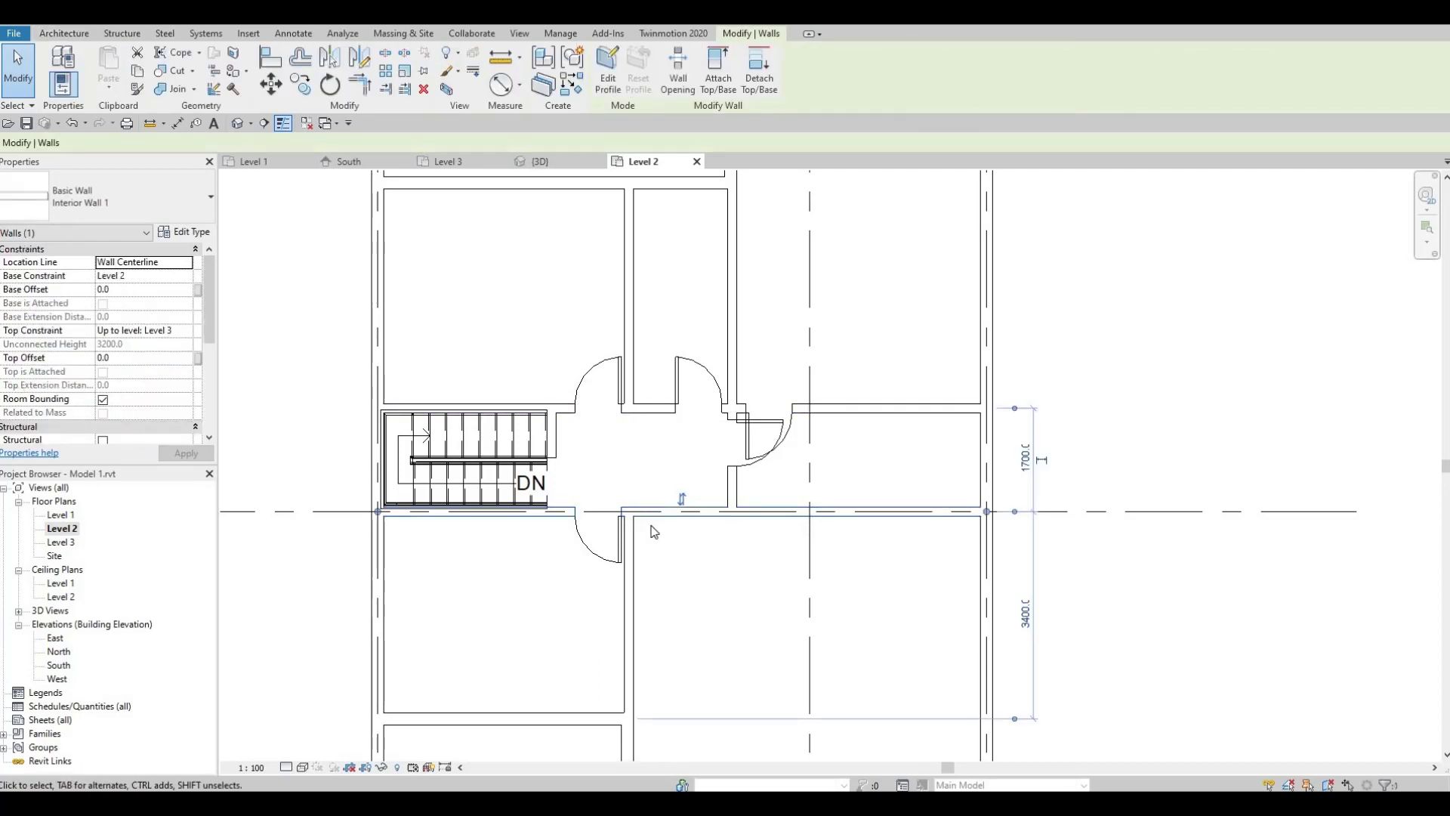
key(Escape)
click(671, 513)
click(676, 93)
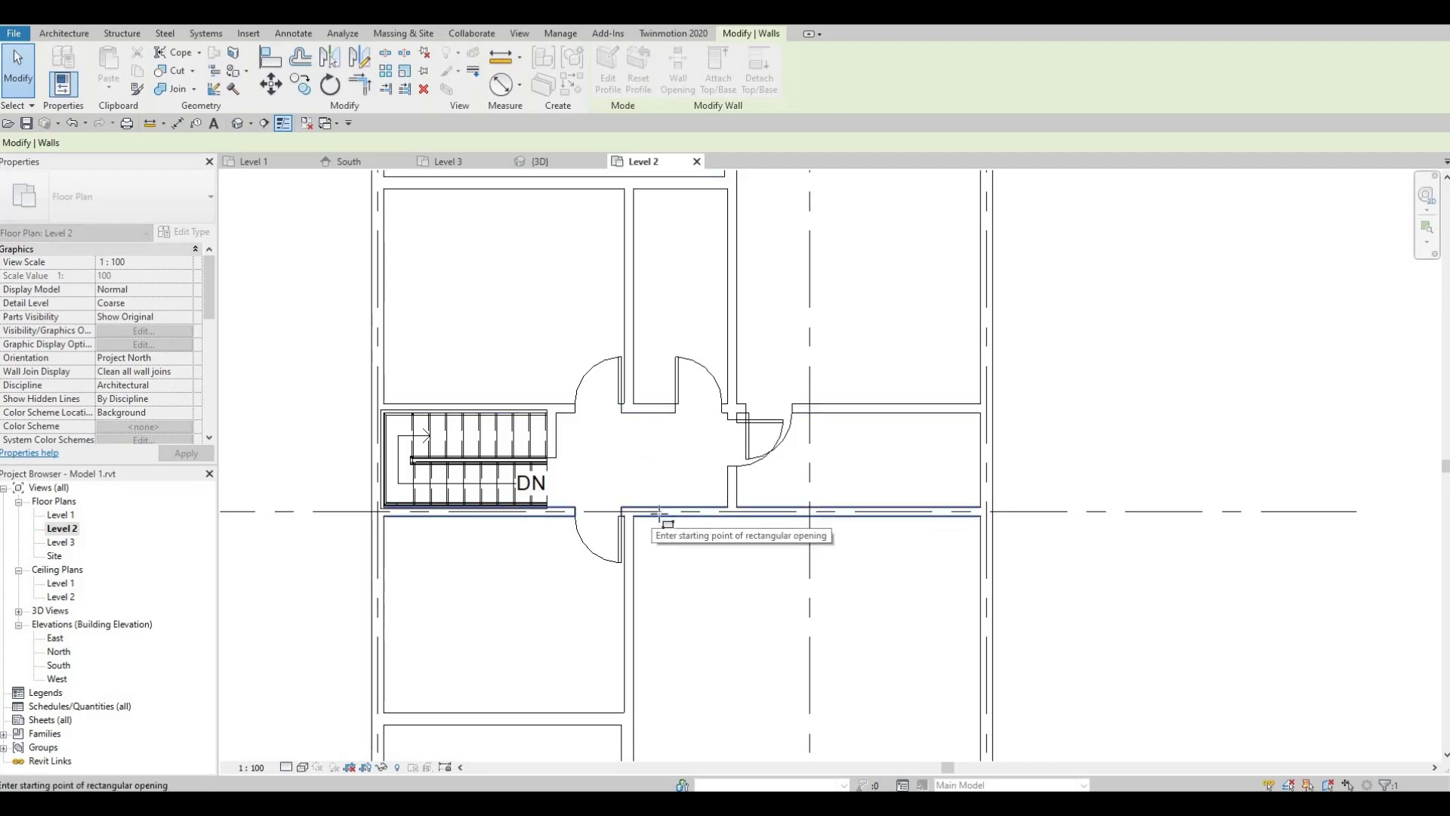
click(650, 512)
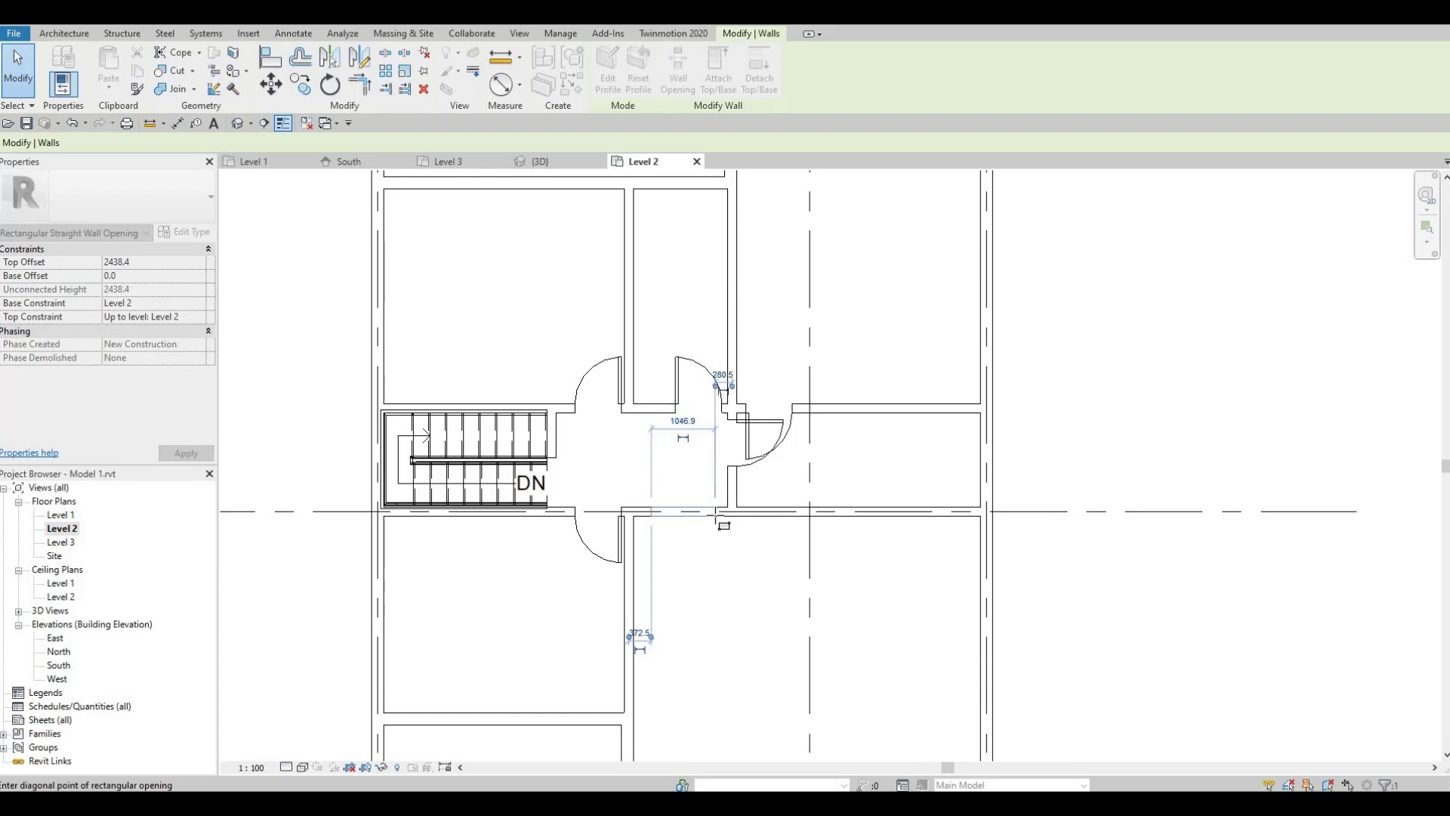
click(716, 516)
key(Escape)
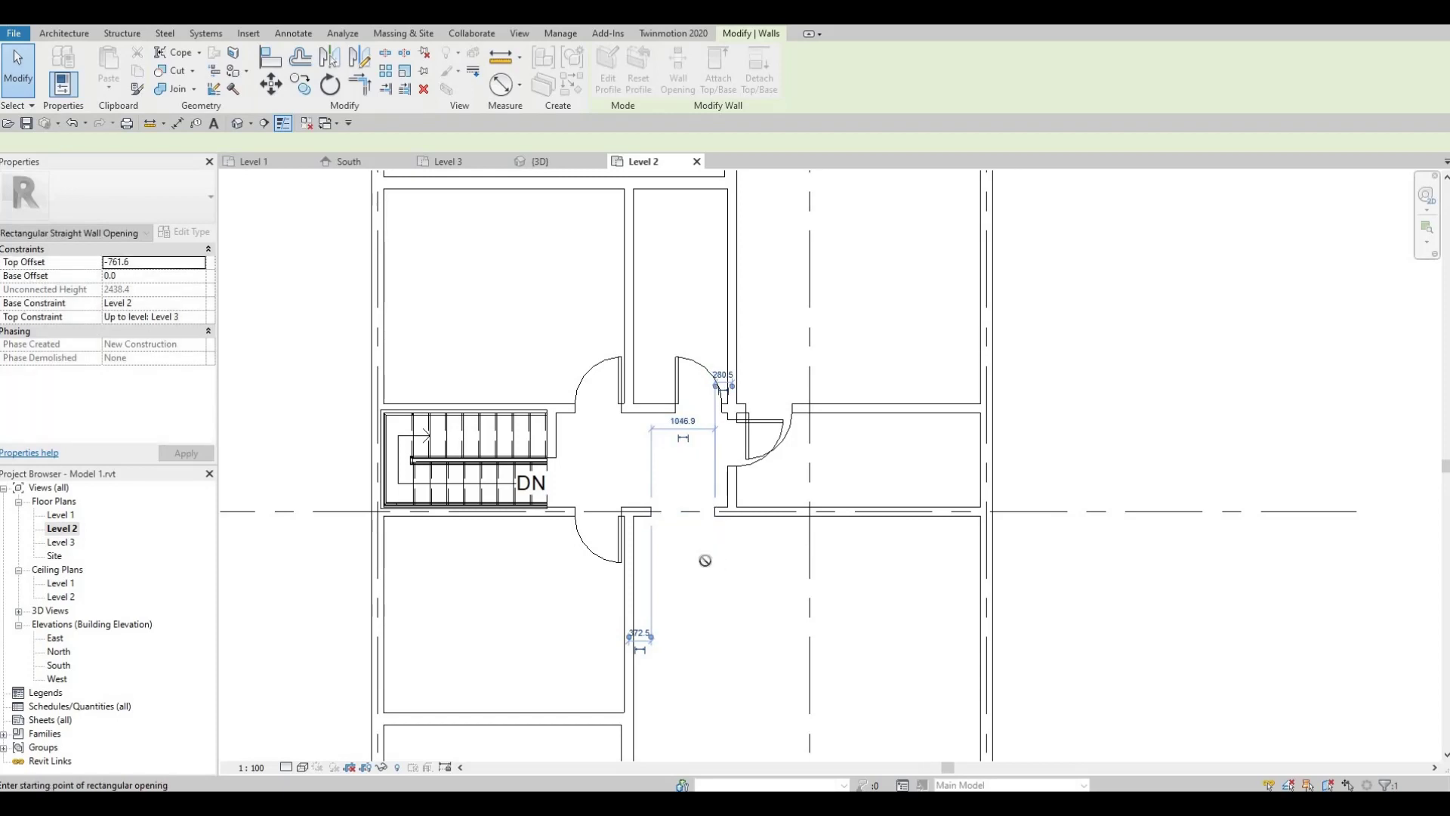
key(Escape)
scroll(734, 503, down, 3)
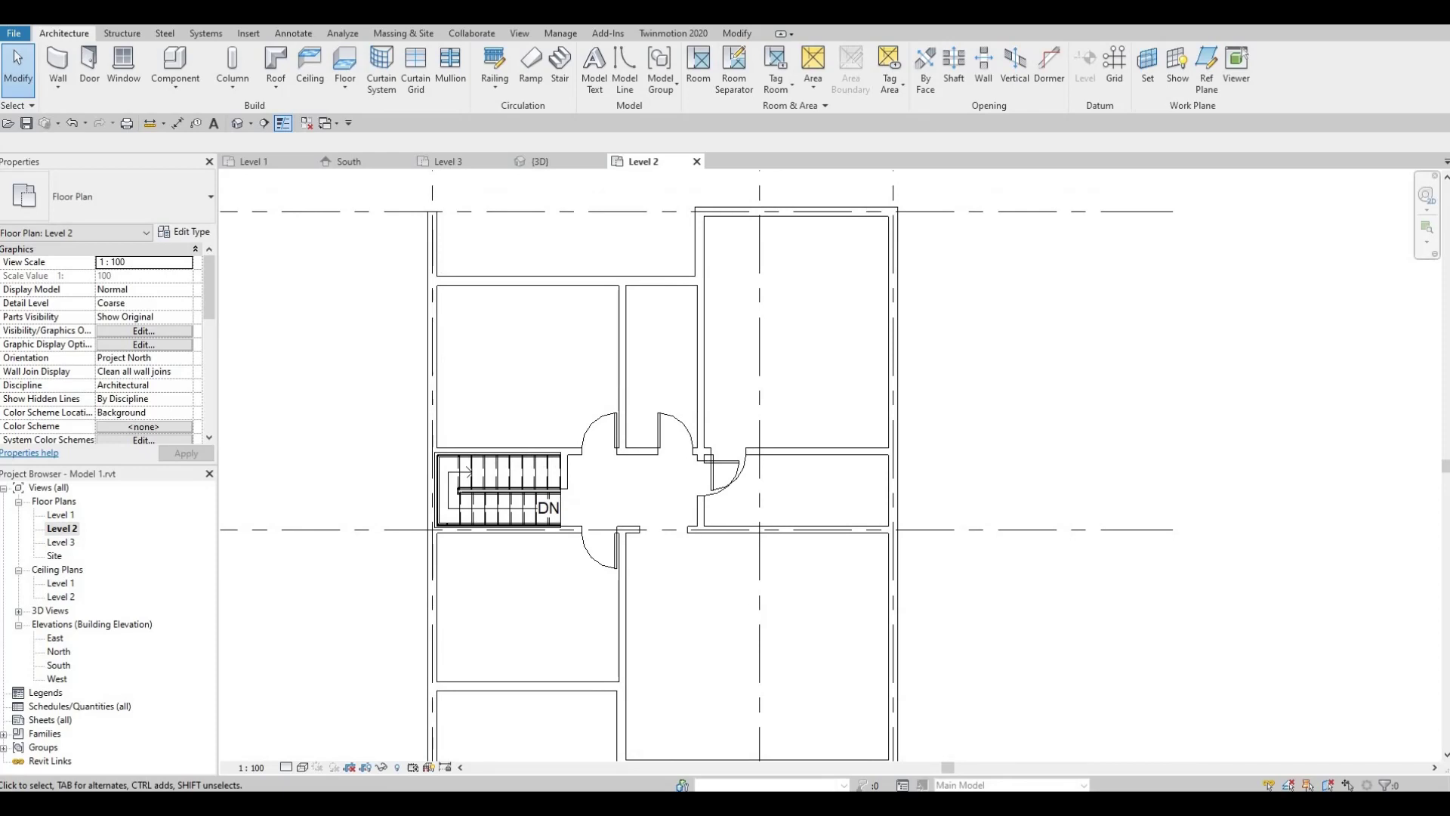
Step: Inspect the upper and lower hallway doors by selecting each one
click(602, 413)
key(Escape)
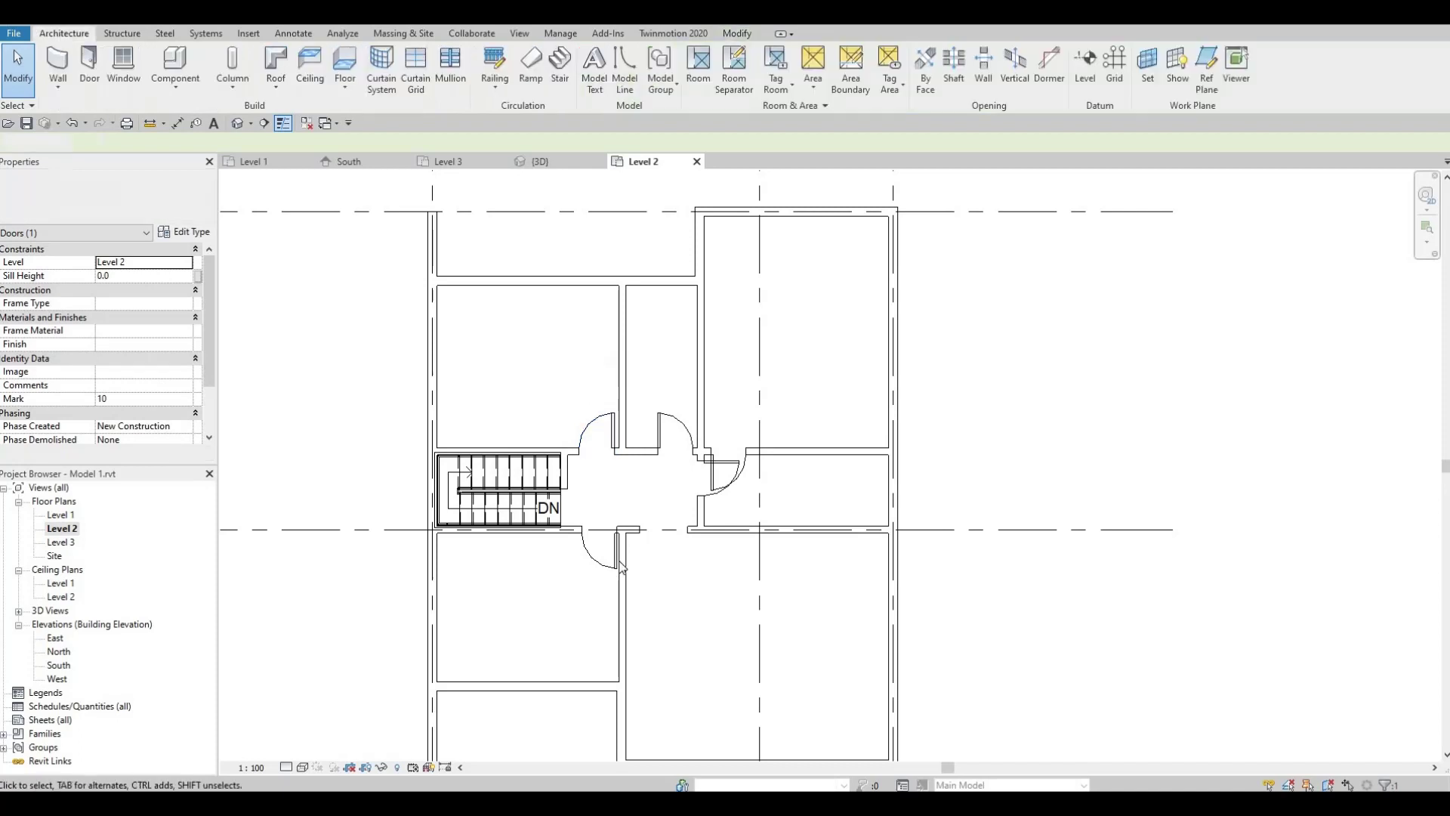
click(610, 564)
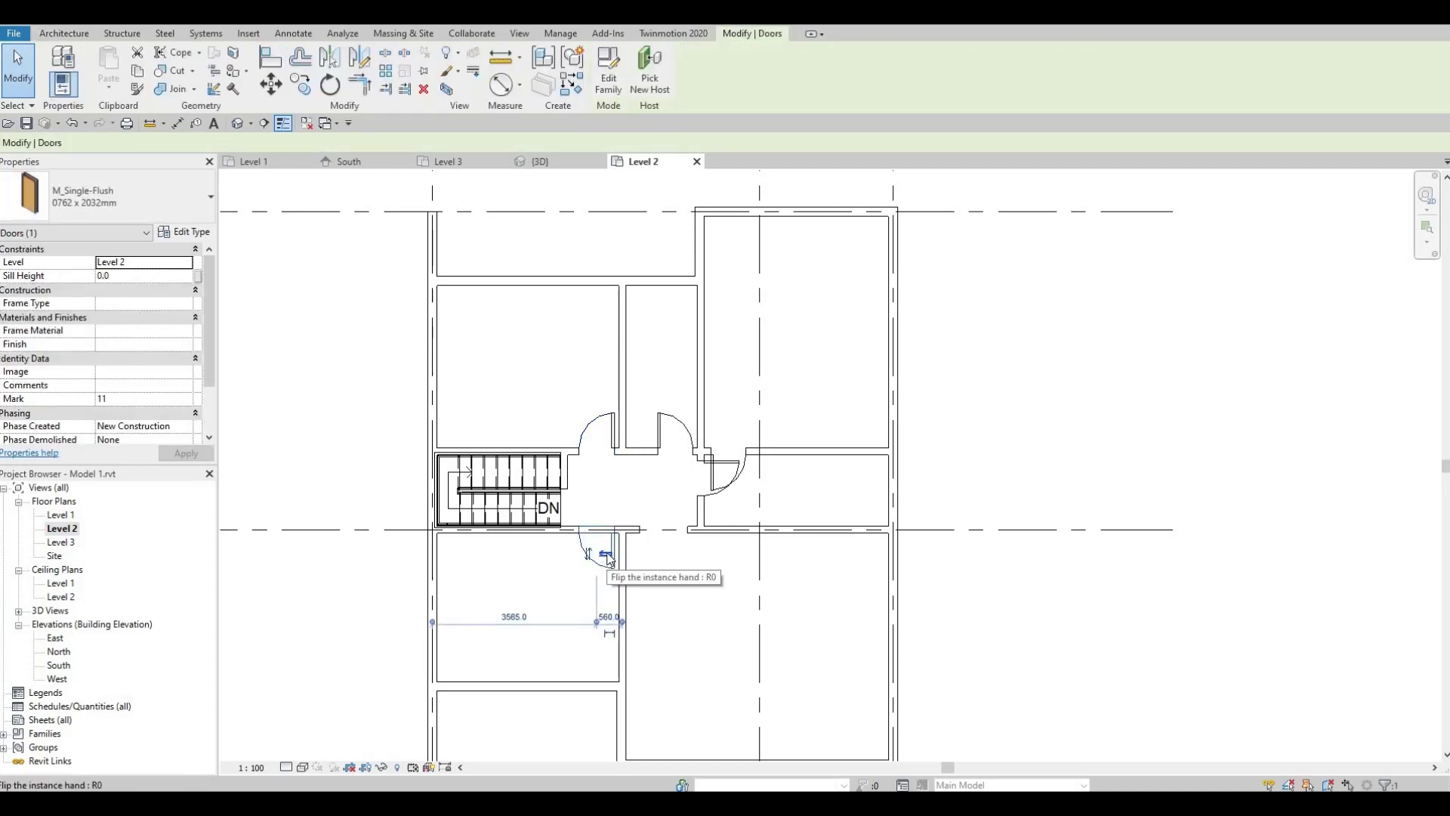
key(Escape)
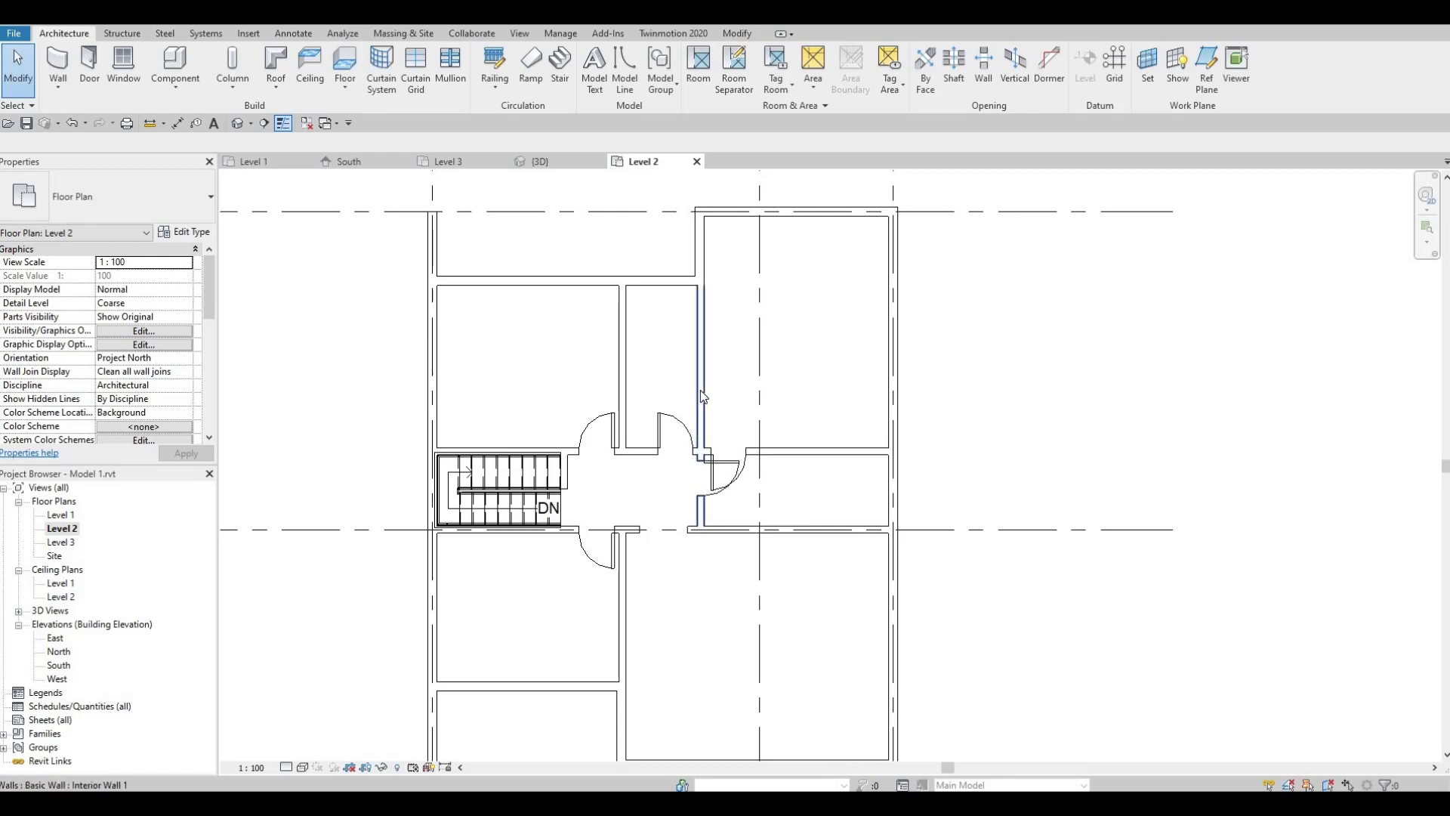
Step: Cut a rectangular opening in the vertical wall above the right-hand door
click(706, 410)
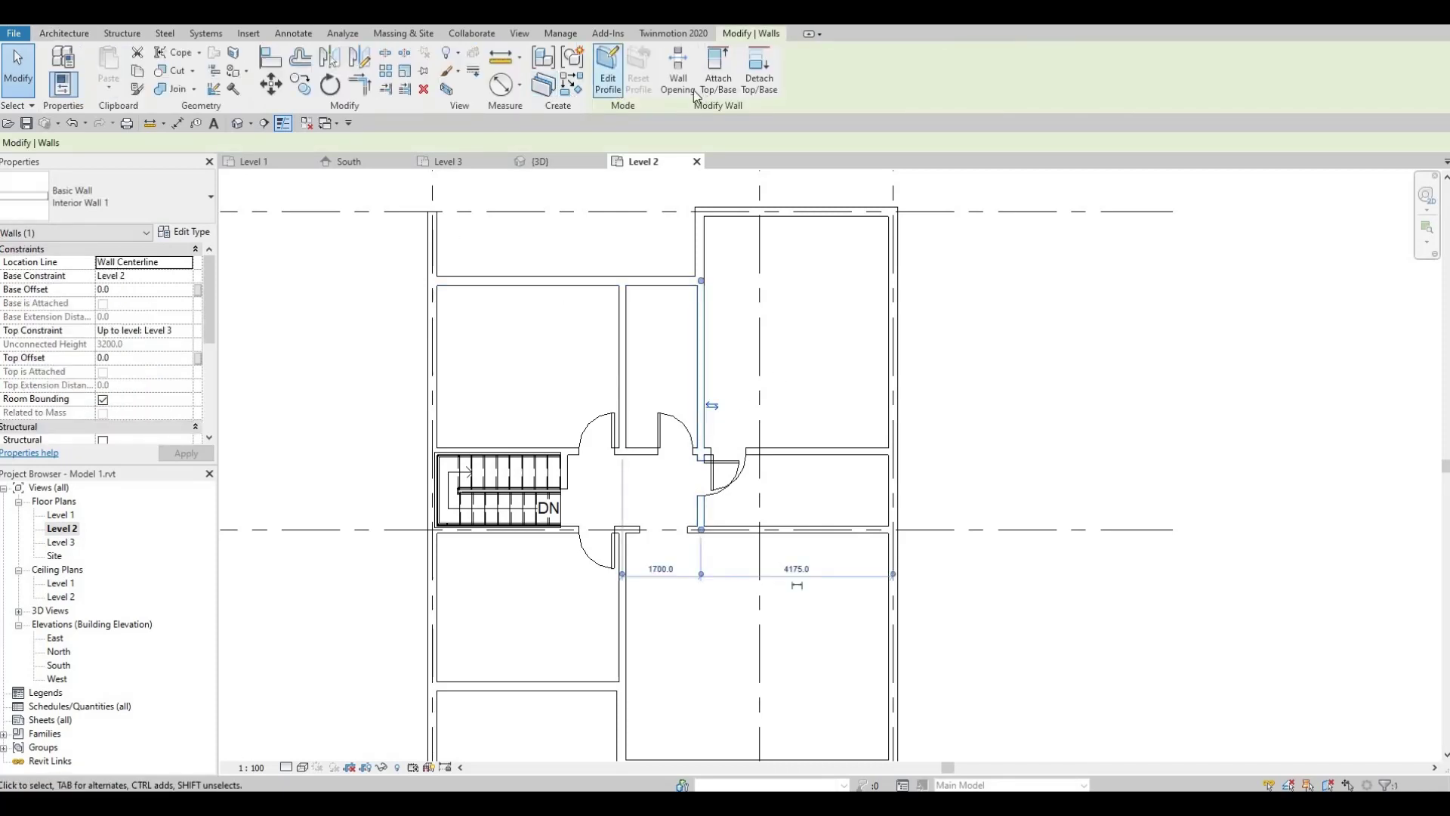
click(678, 75)
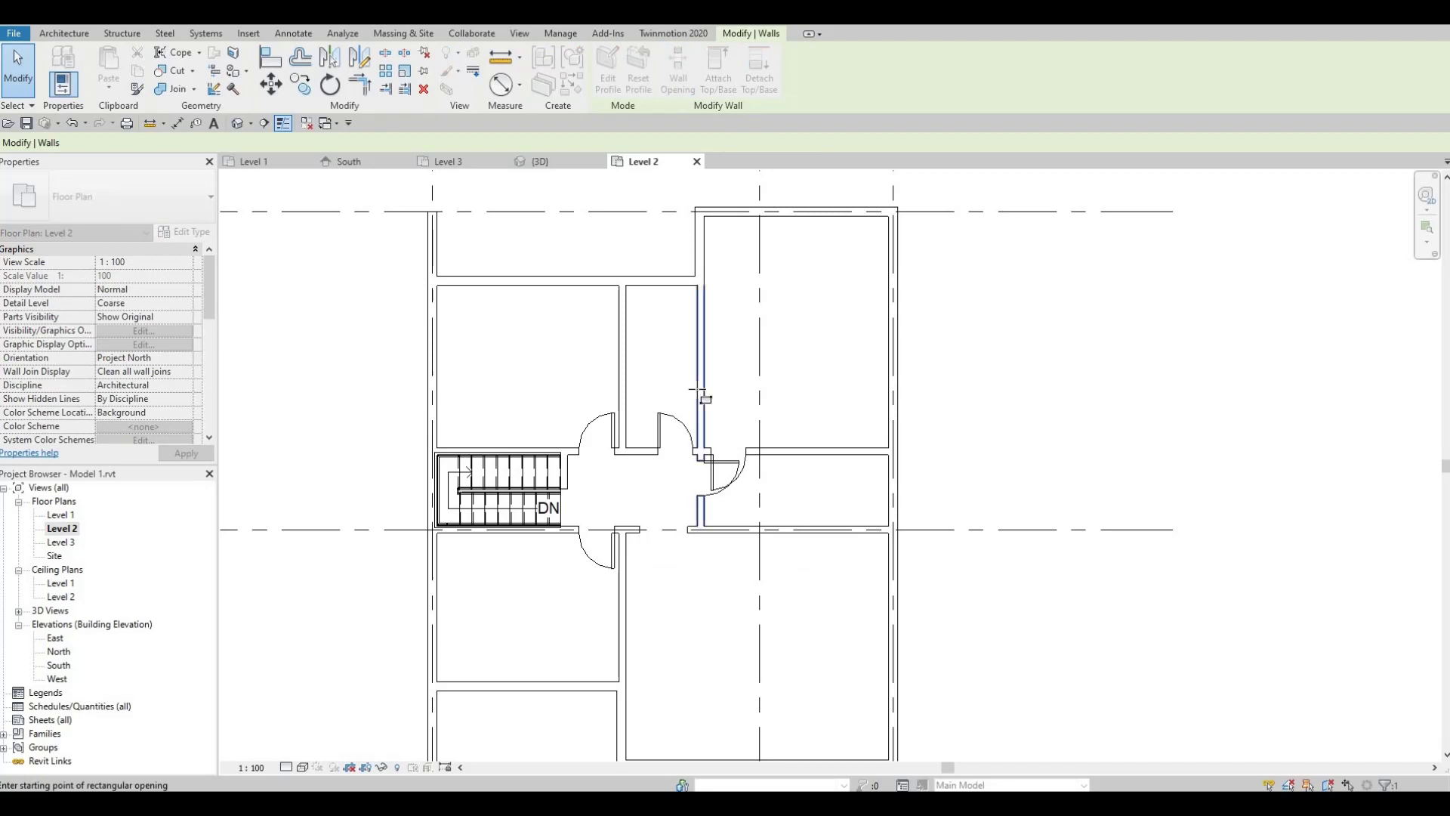
click(702, 438)
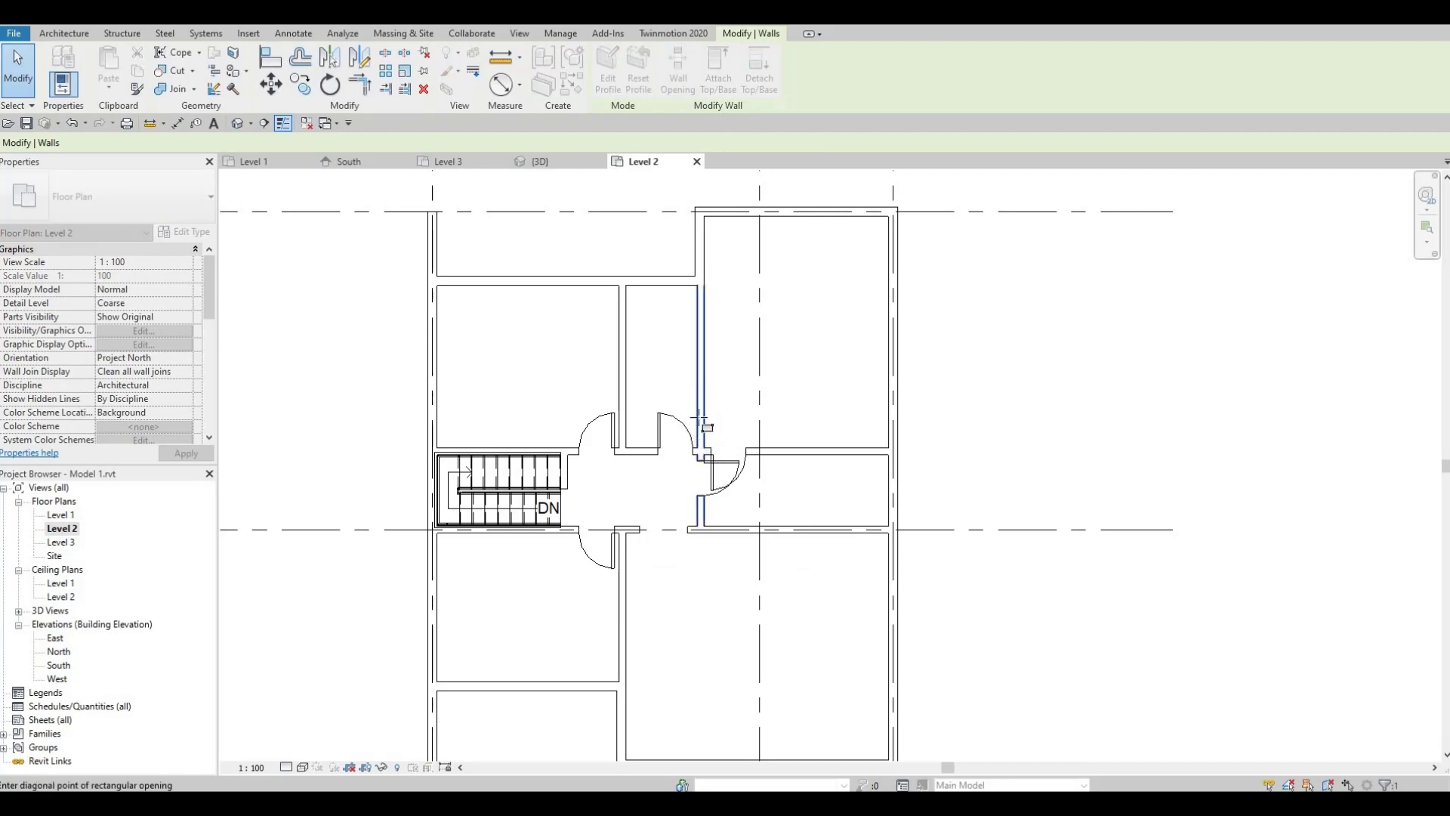
click(701, 376)
key(Escape)
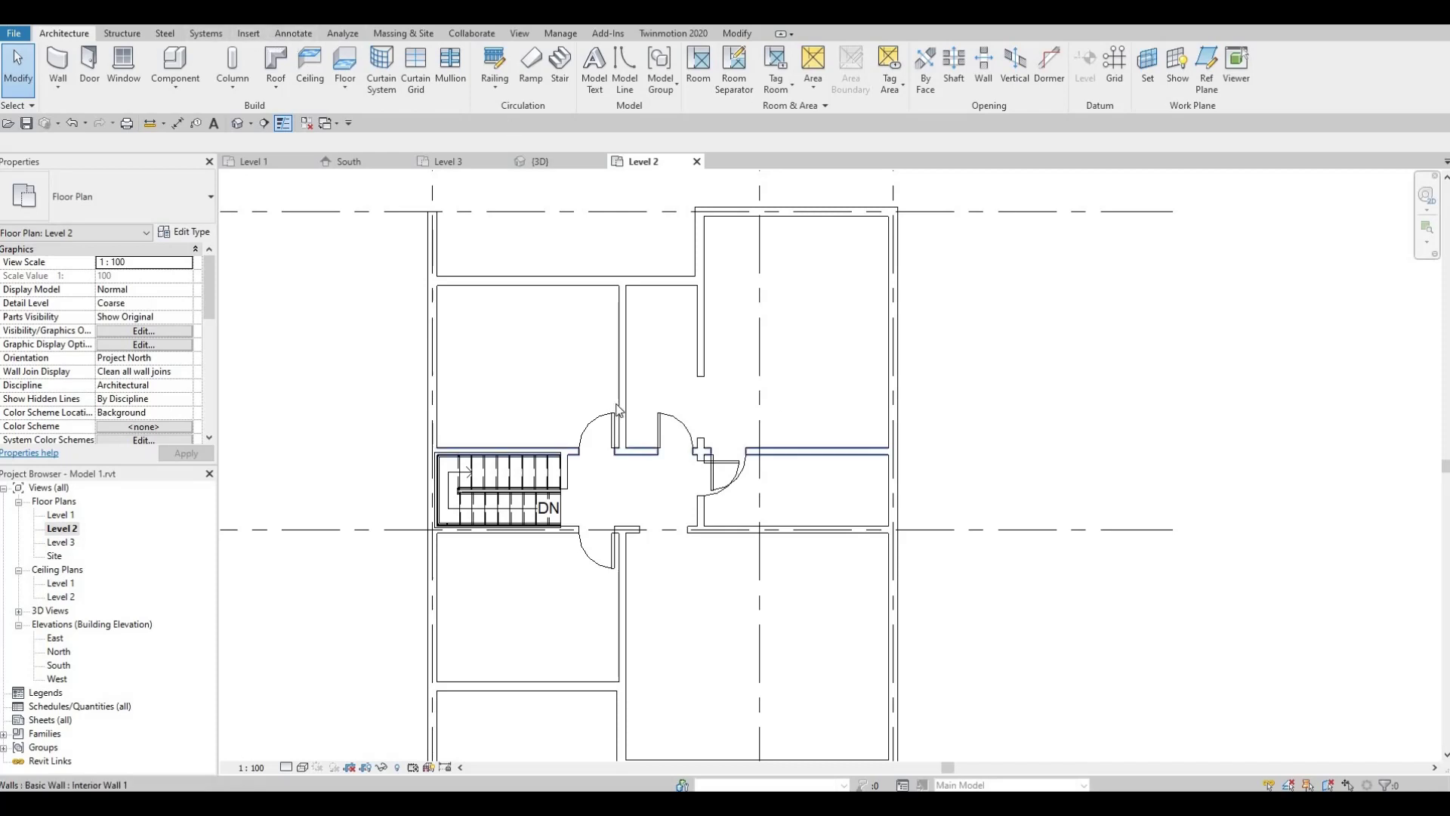
Step: Draw a Basic Wall: Closet wall from the stair corner up, then left to the outer wall
click(64, 66)
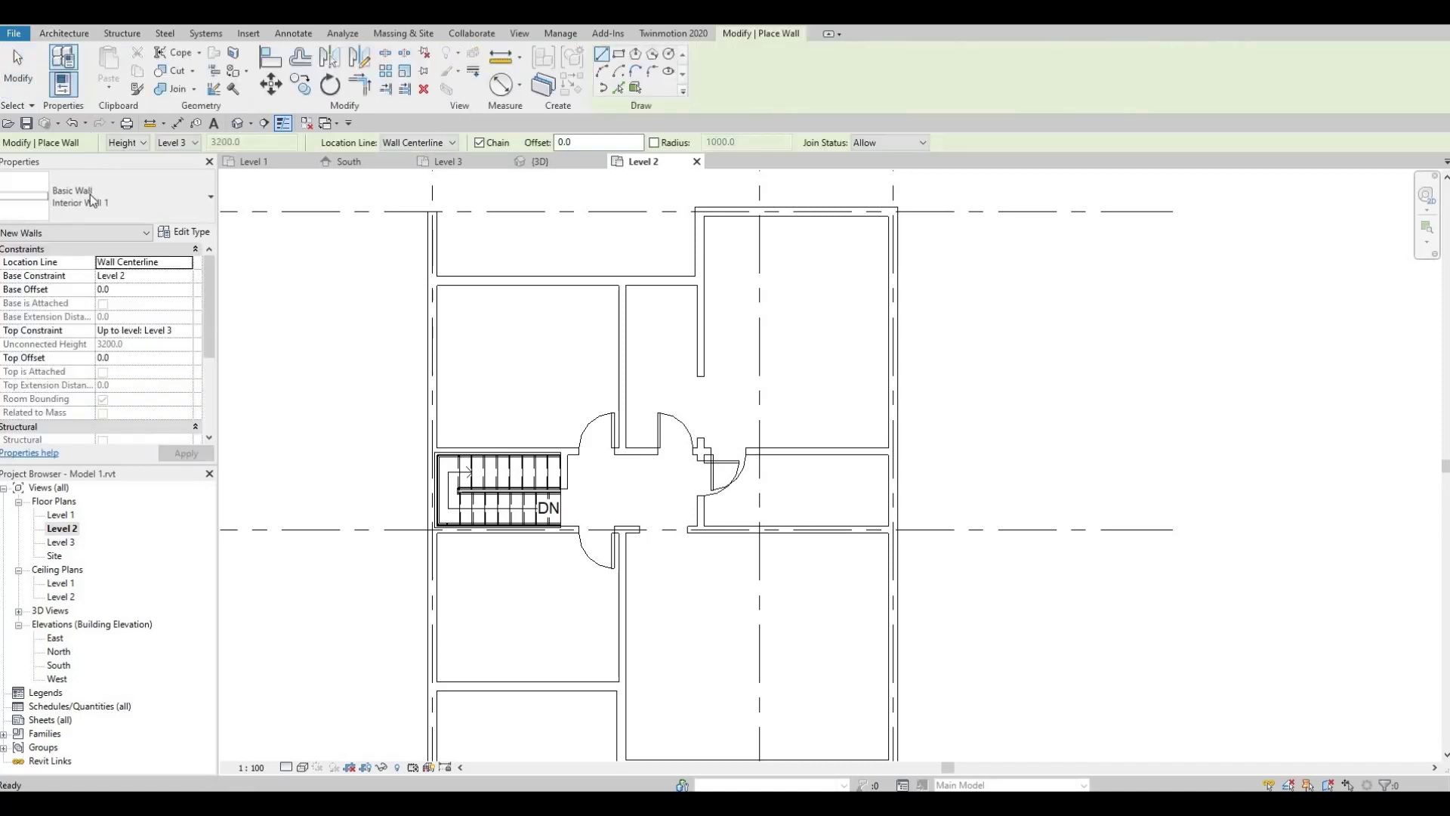
click(92, 200)
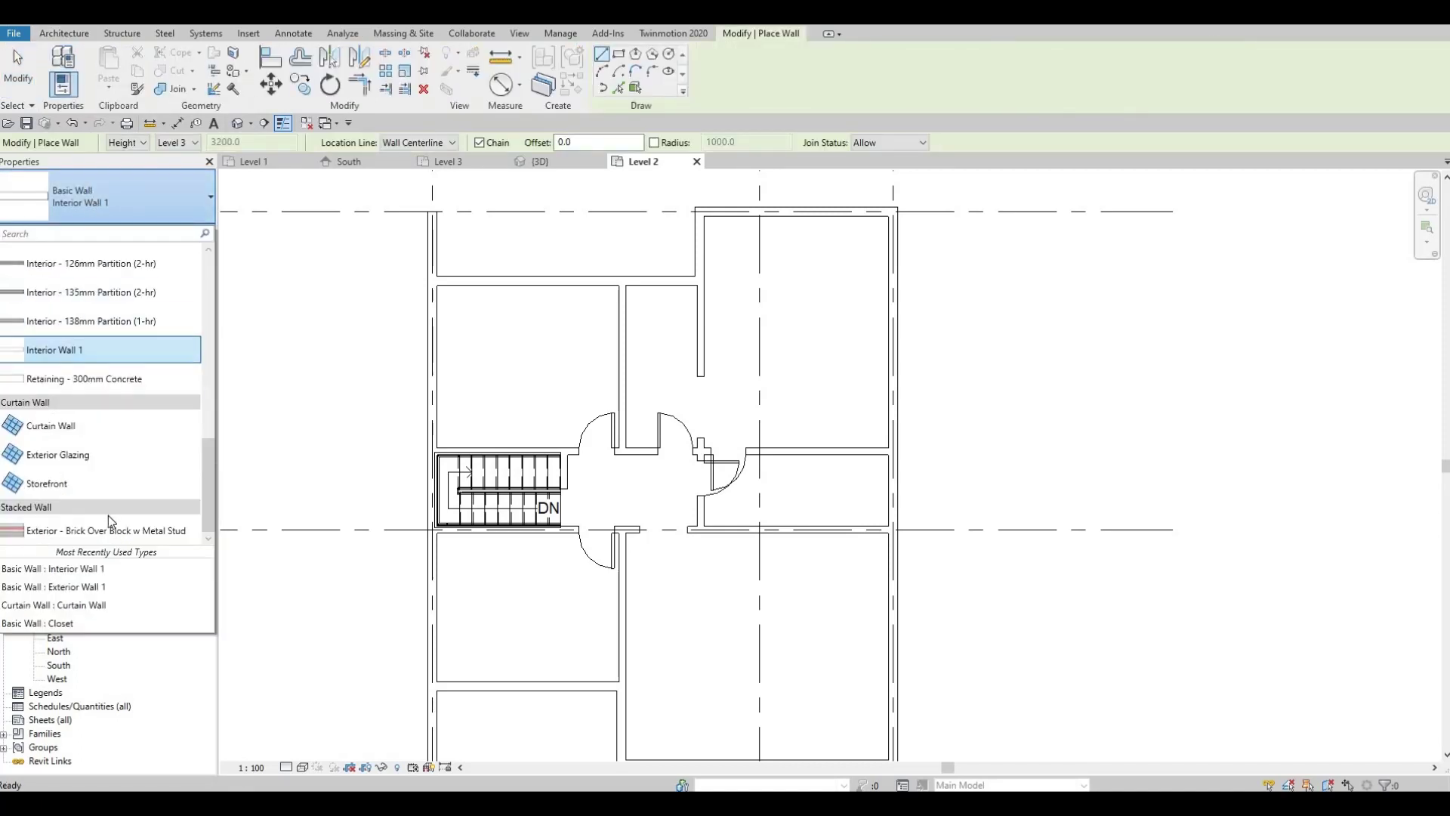
scroll(103, 498, down, 2)
scroll(102, 498, up, 5)
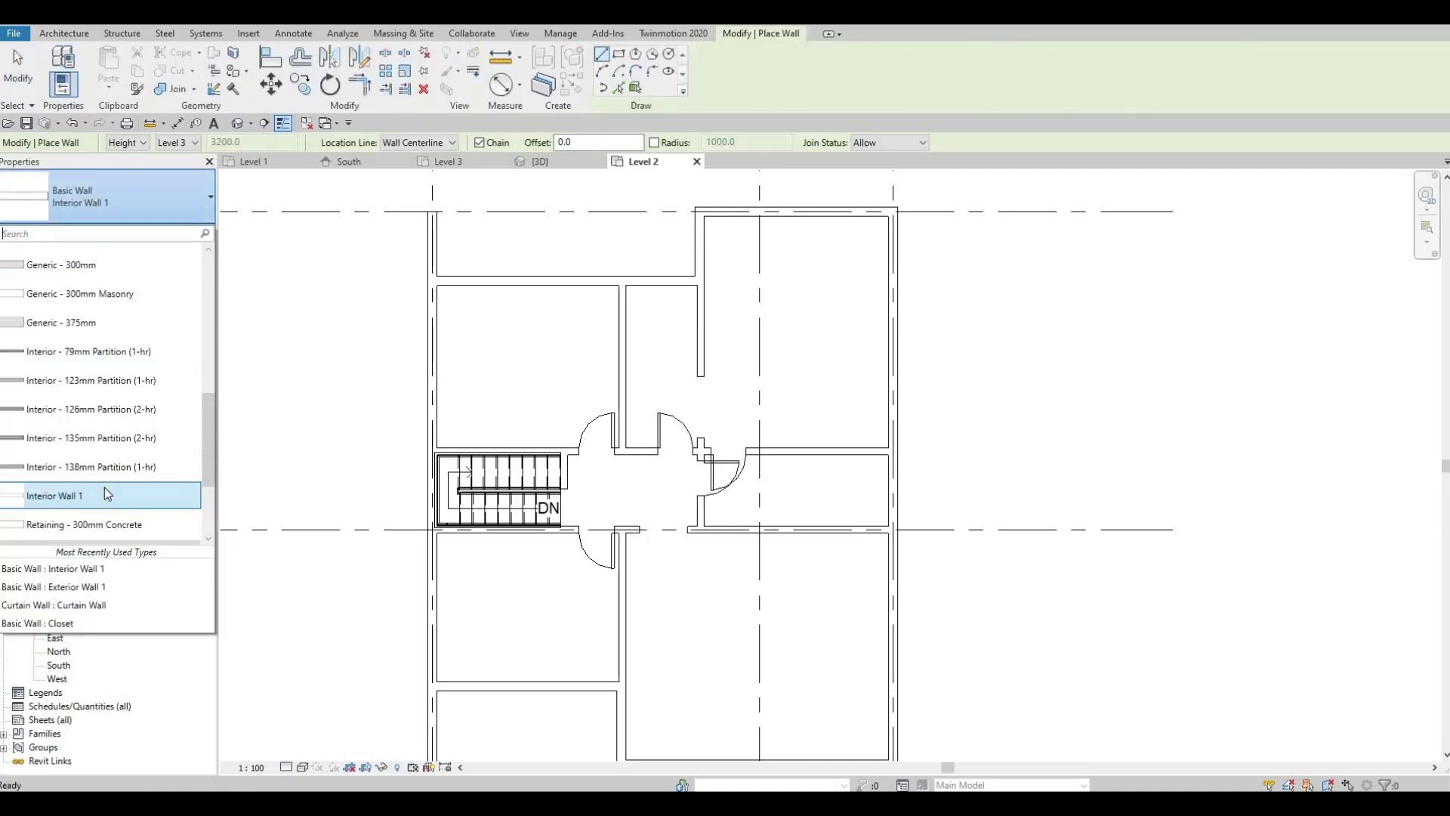
scroll(104, 483, up, 3)
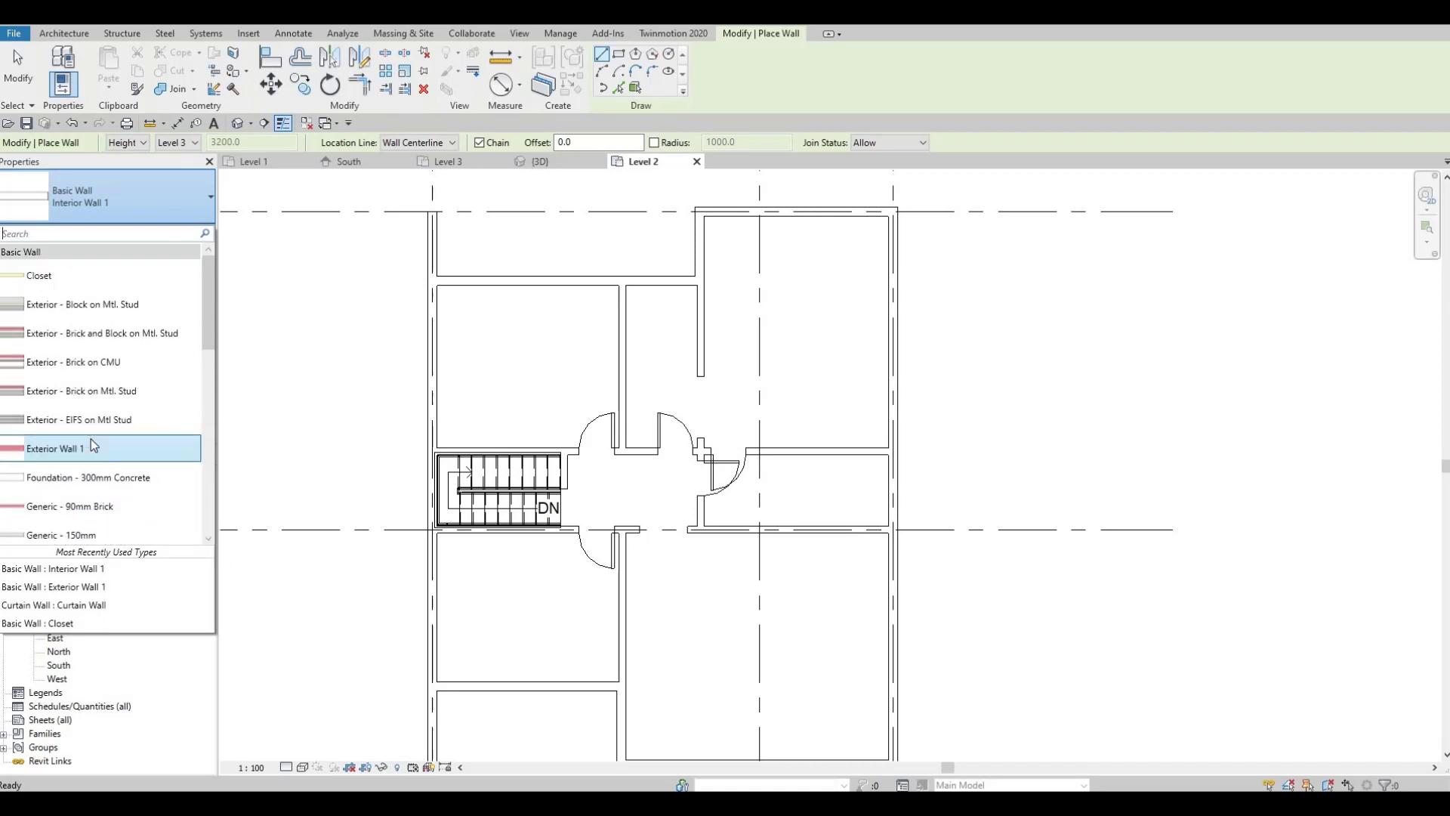
click(85, 281)
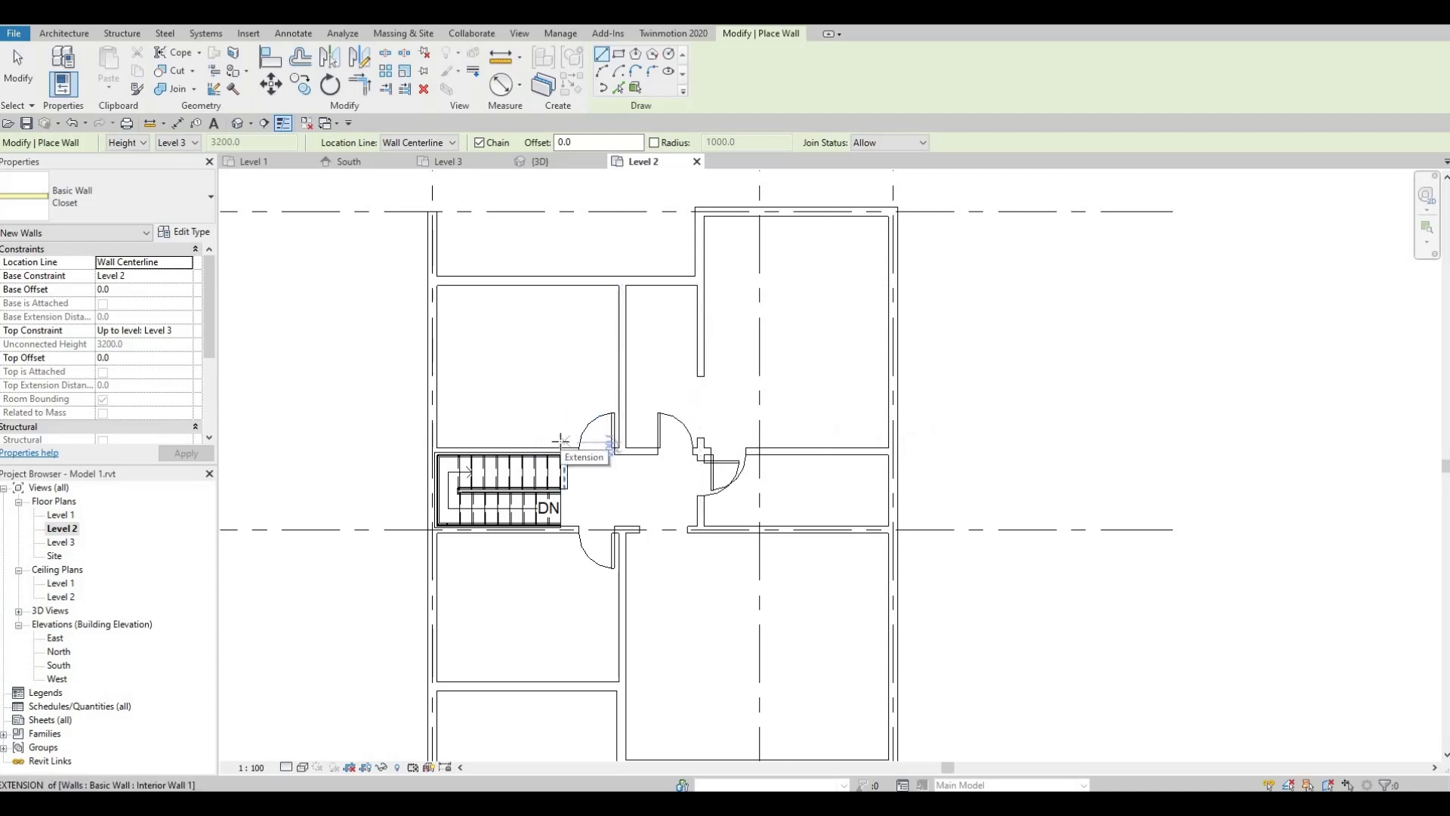
click(563, 452)
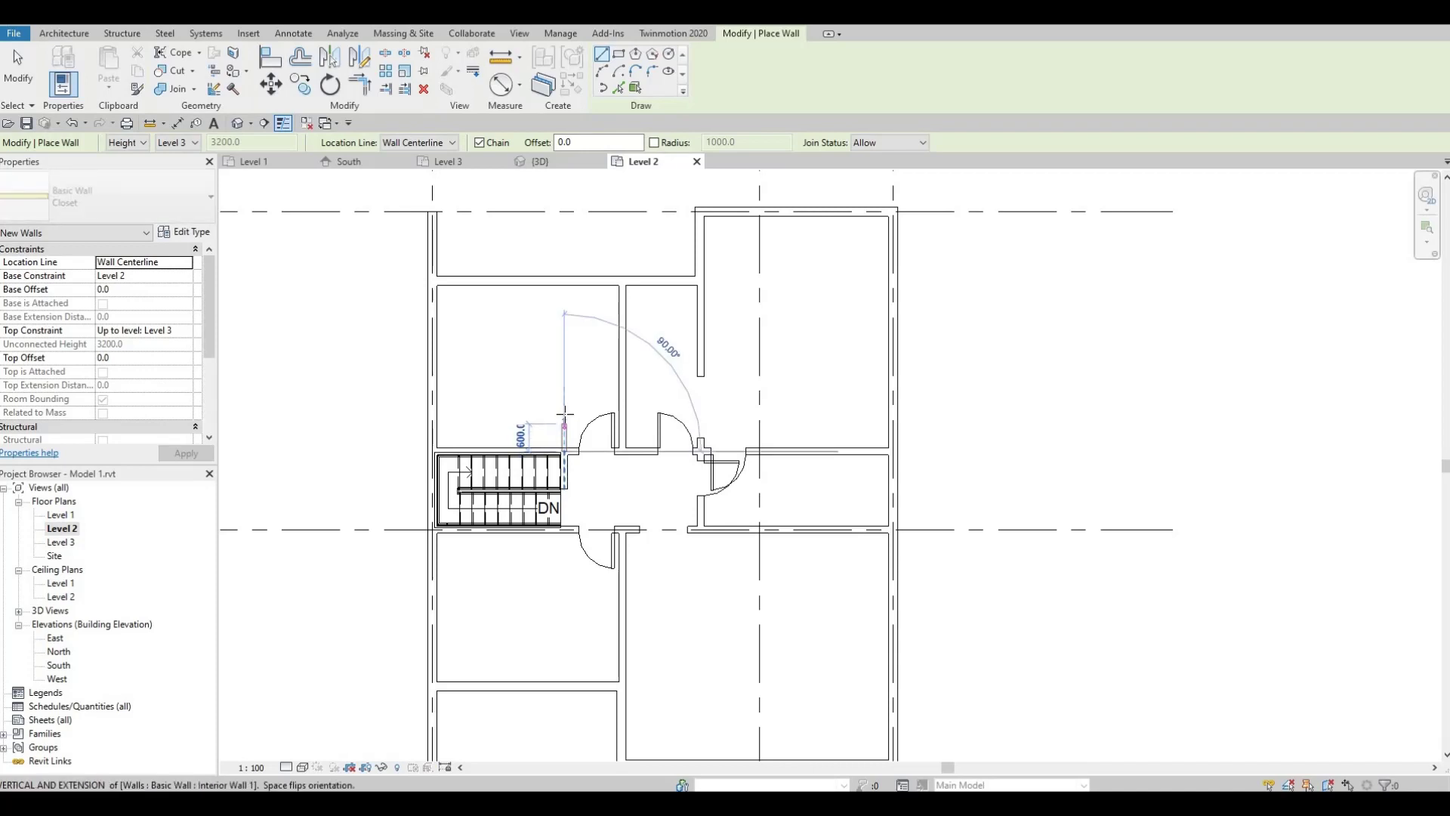
click(565, 414)
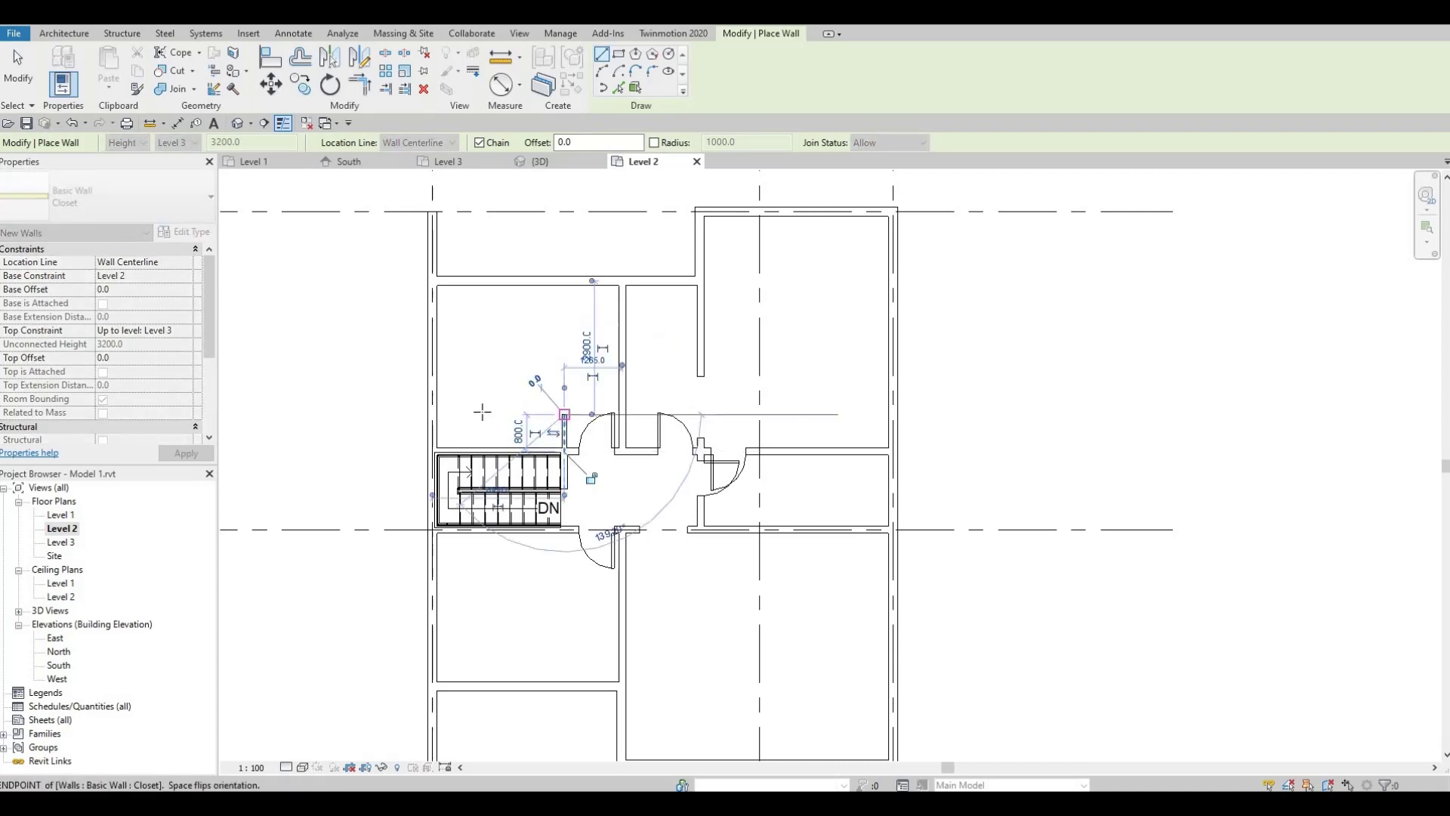
click(438, 414)
key(Escape)
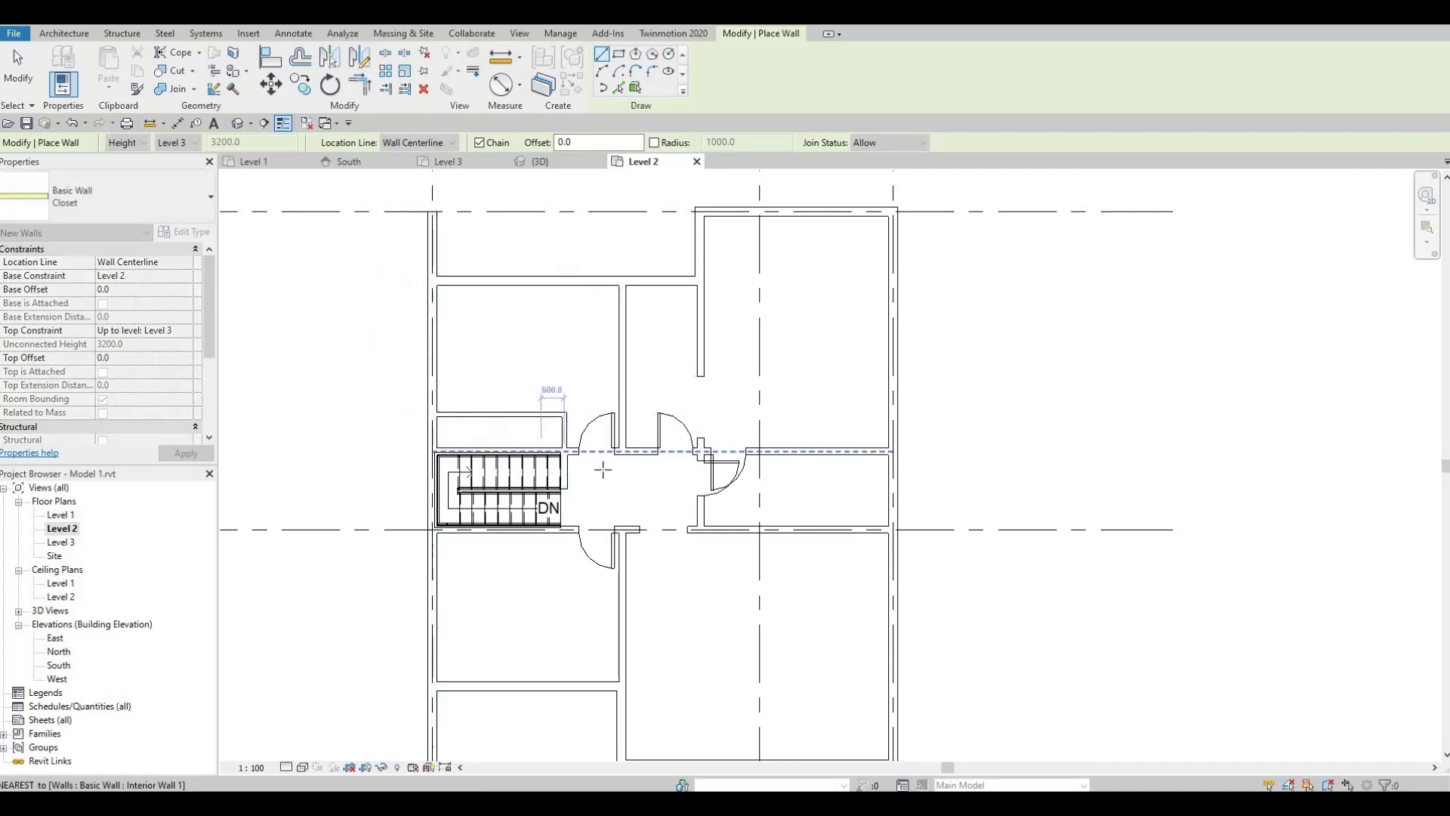
key(Escape)
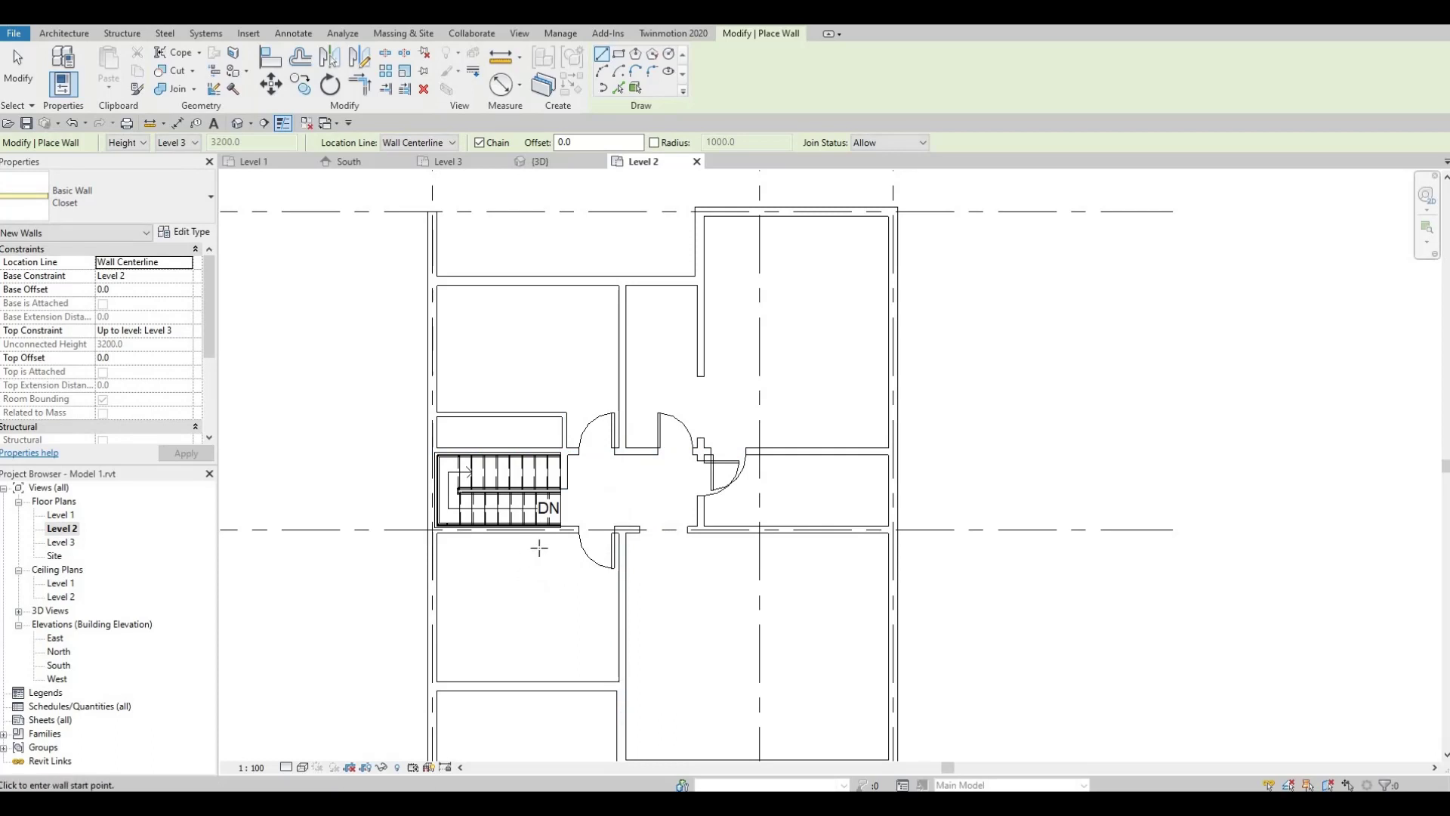
Step: Draw a second closet wall below the stair, running down then left to the stair side
click(564, 533)
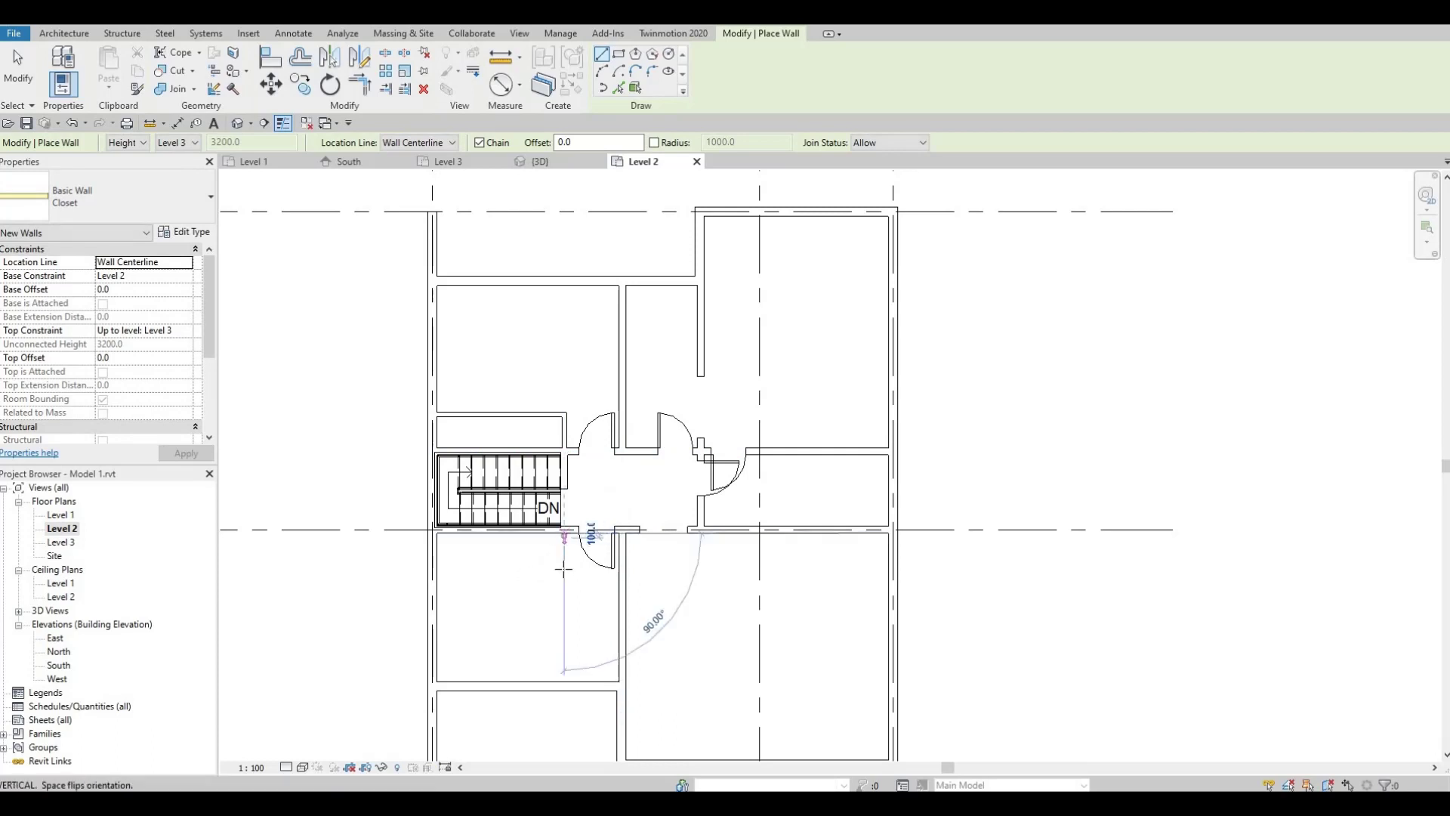
click(564, 562)
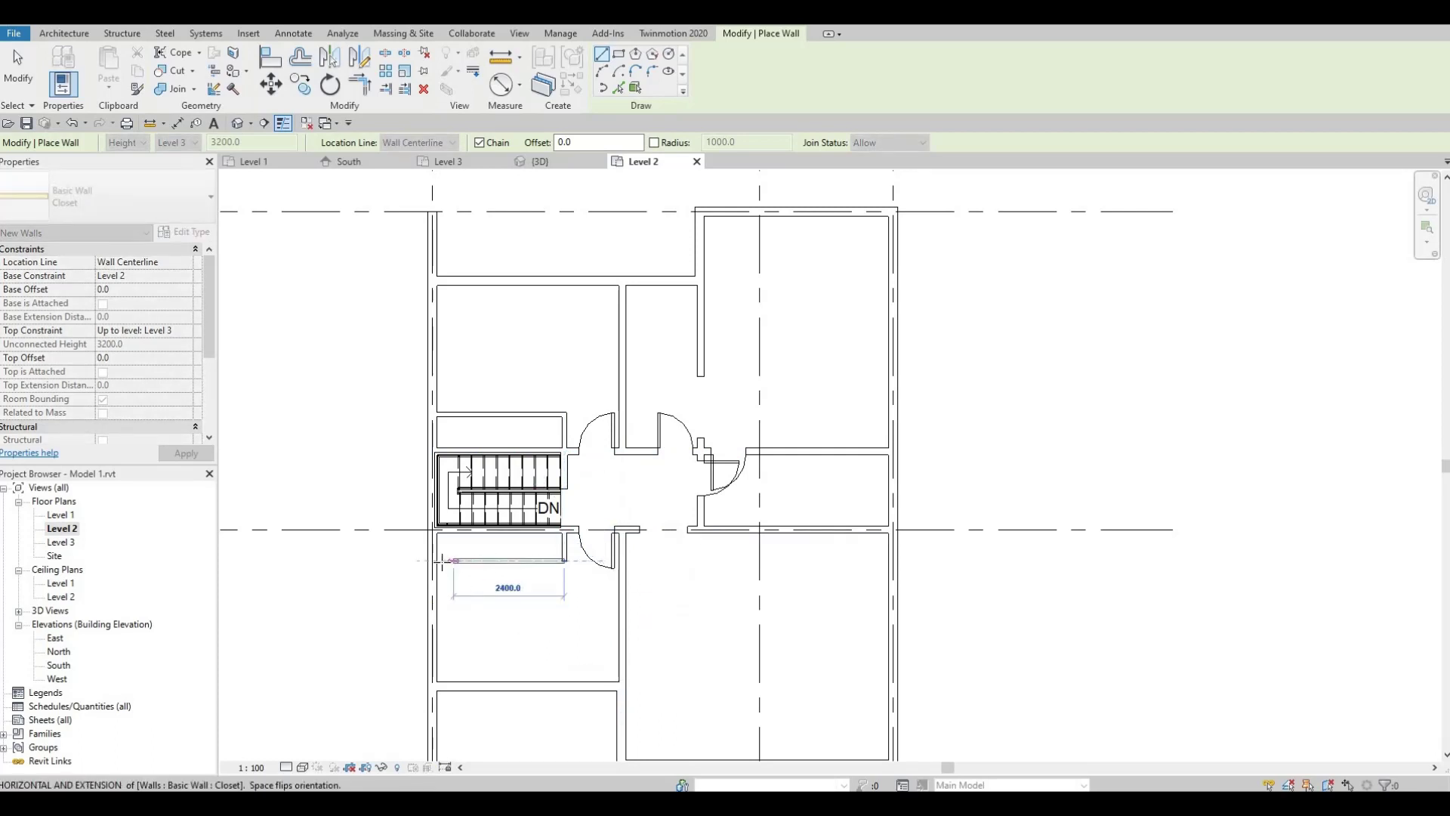
click(437, 563)
key(Escape)
key(Escape)
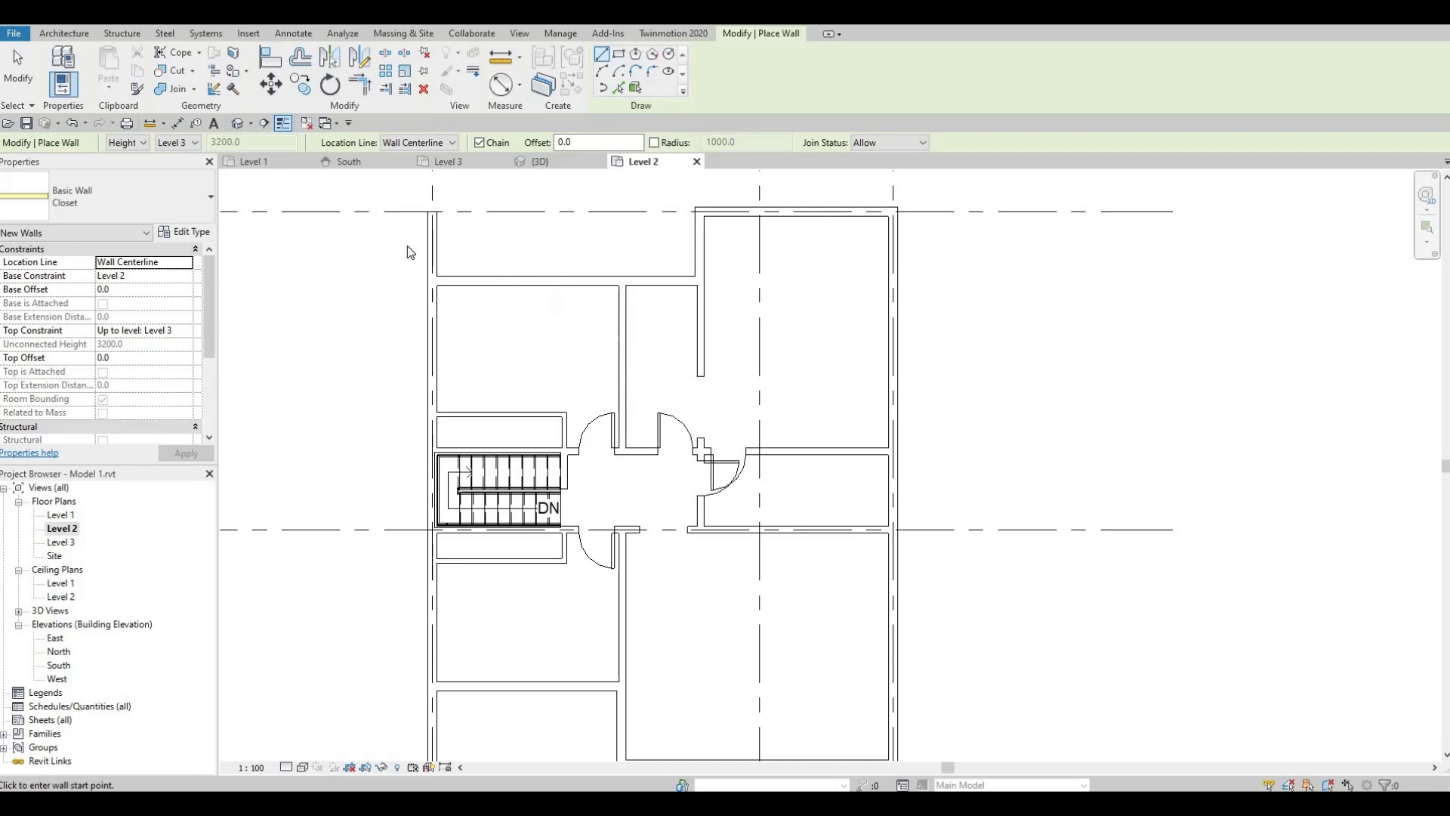
Step: Place M_Bifold-4 Panel 1220 x 2134mm doors in the upper and lower closet walls
key(Escape)
click(89, 66)
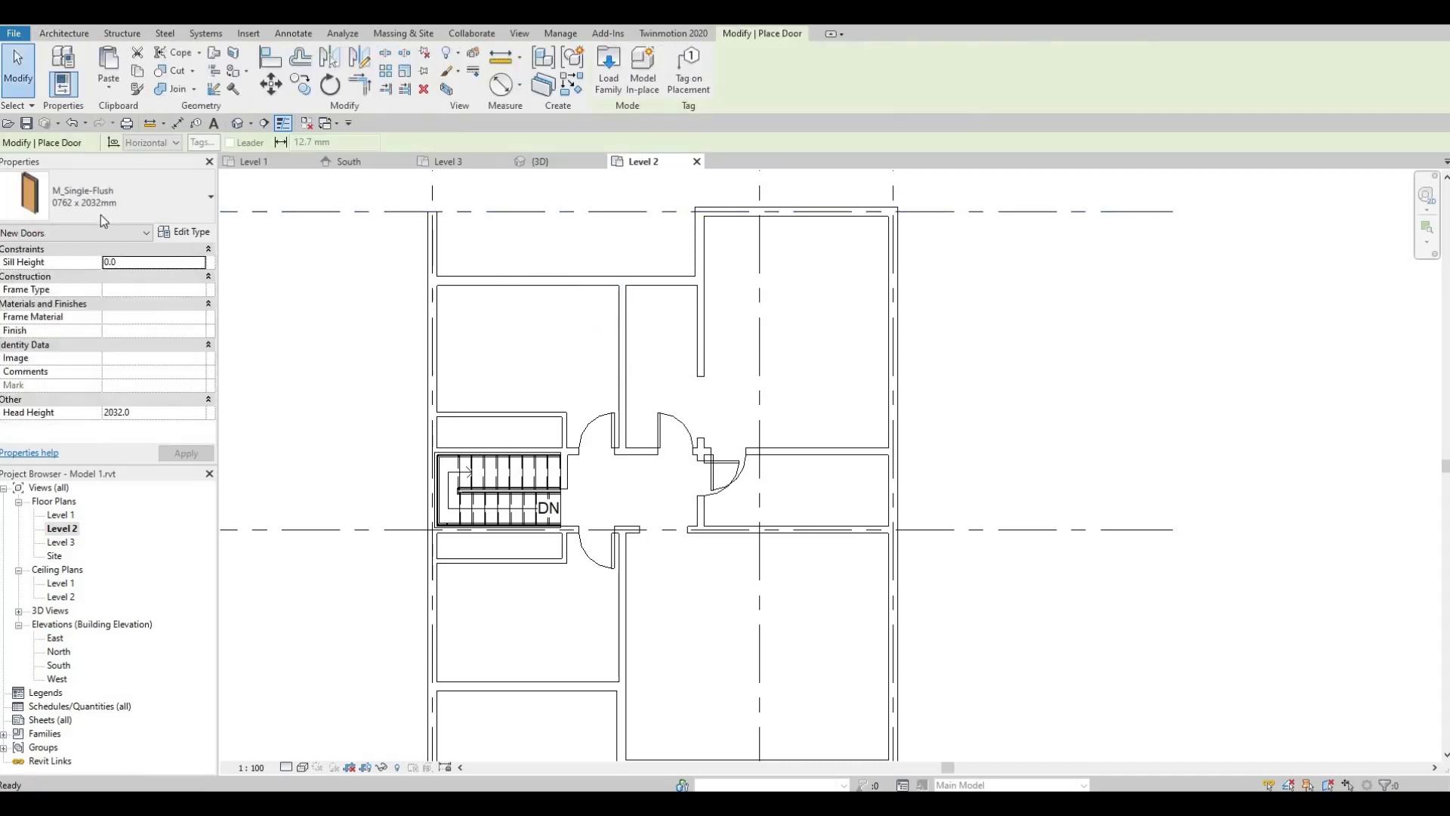
click(104, 213)
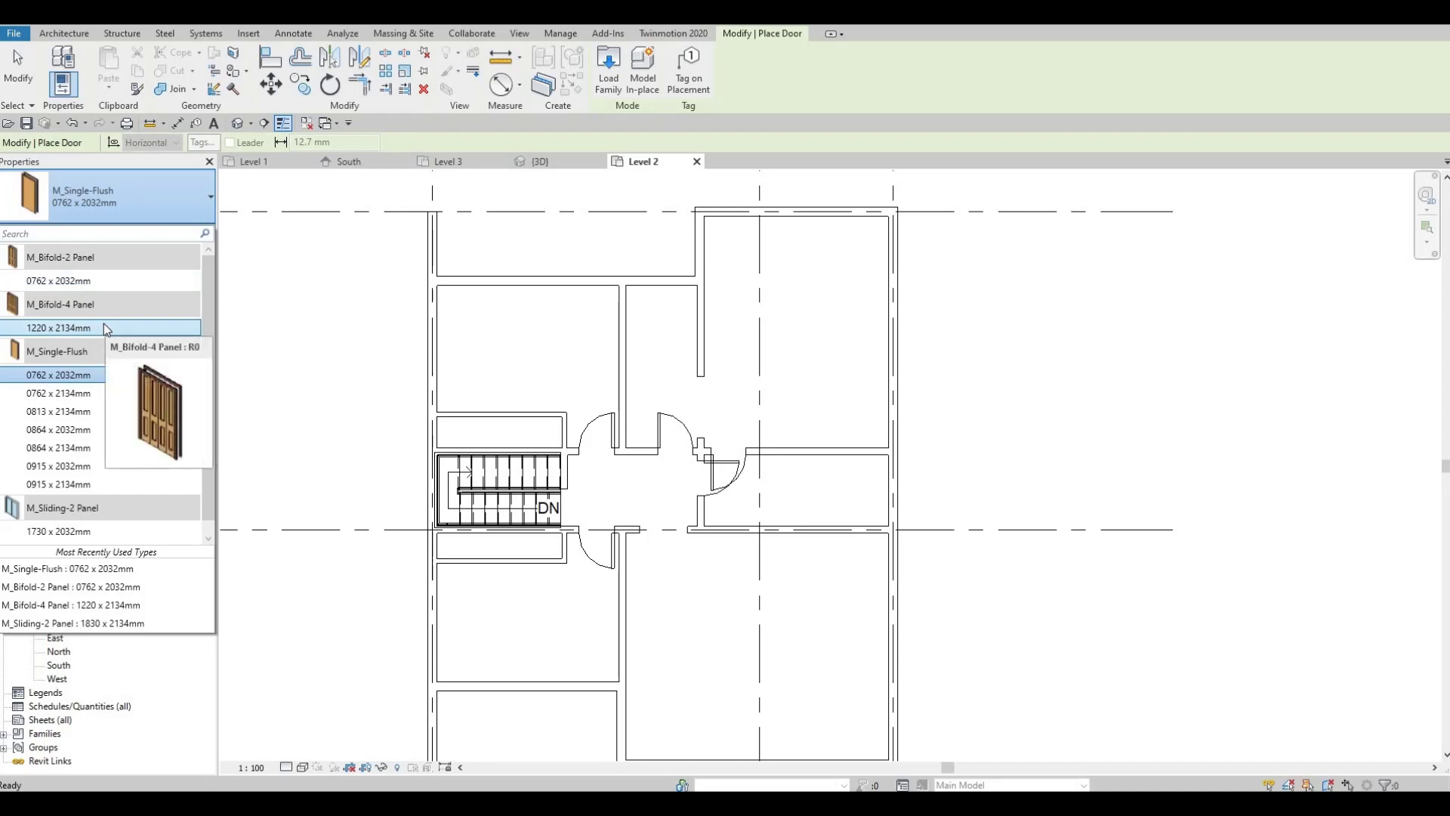
click(103, 327)
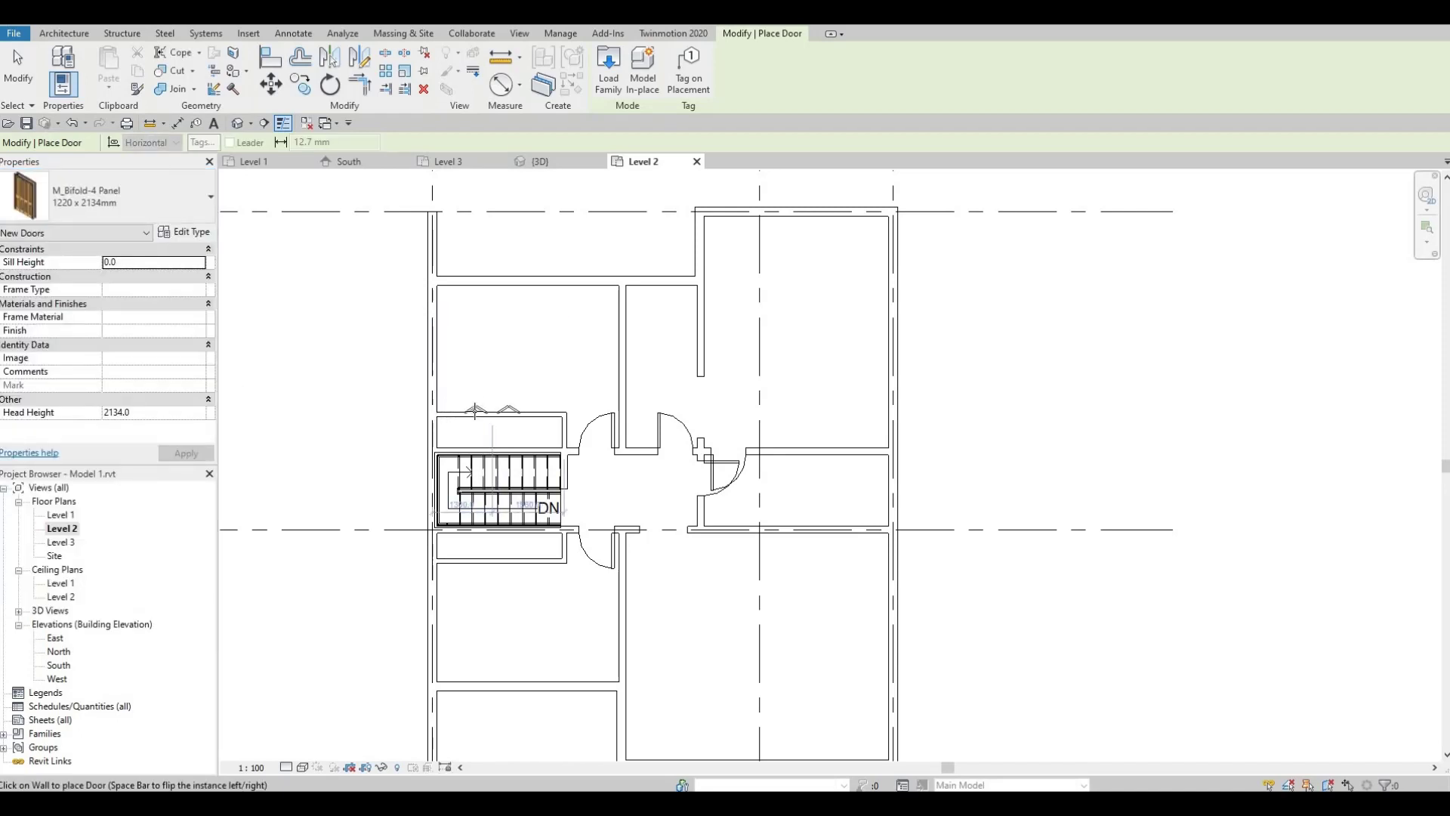
click(517, 414)
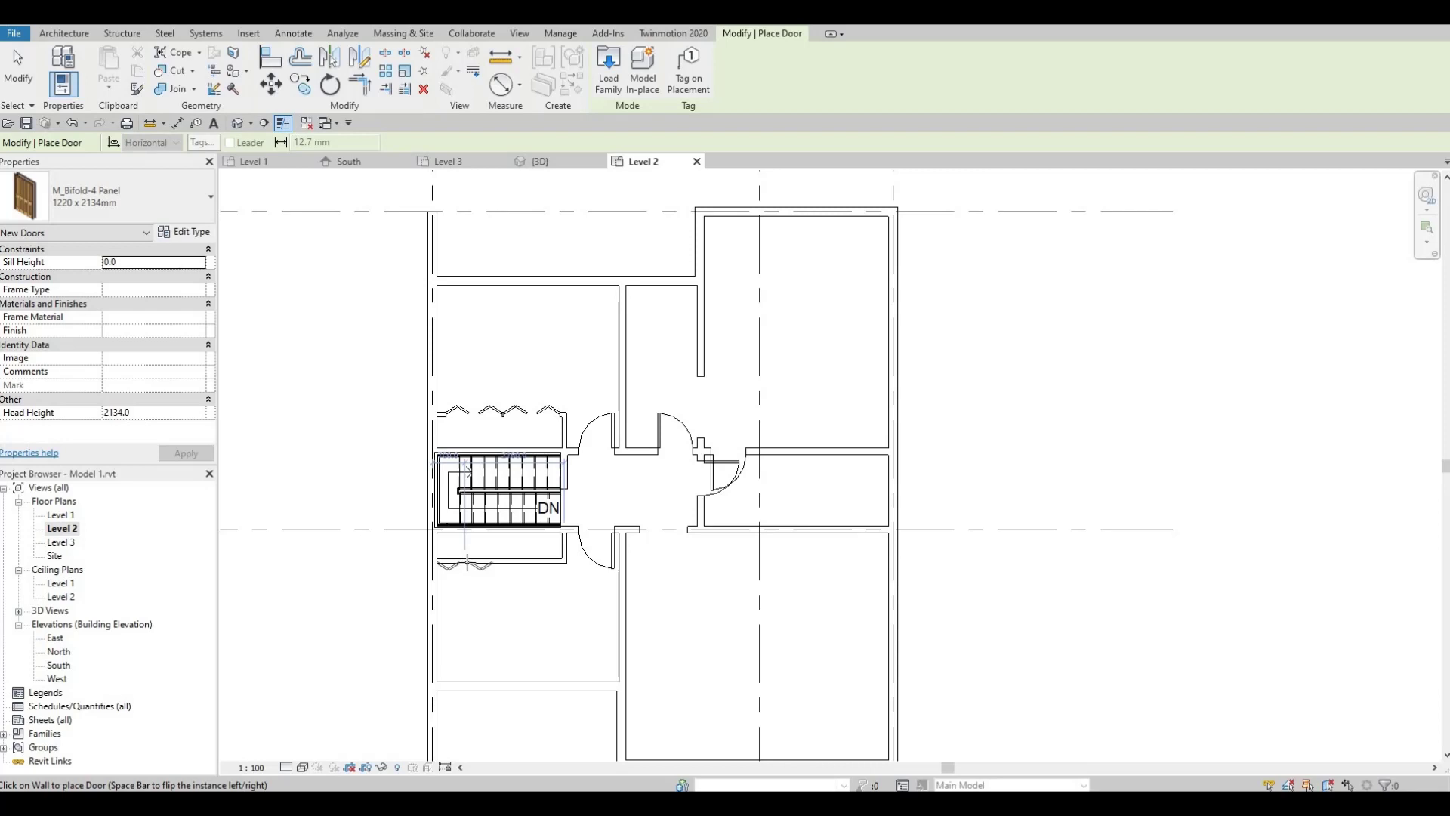
click(469, 562)
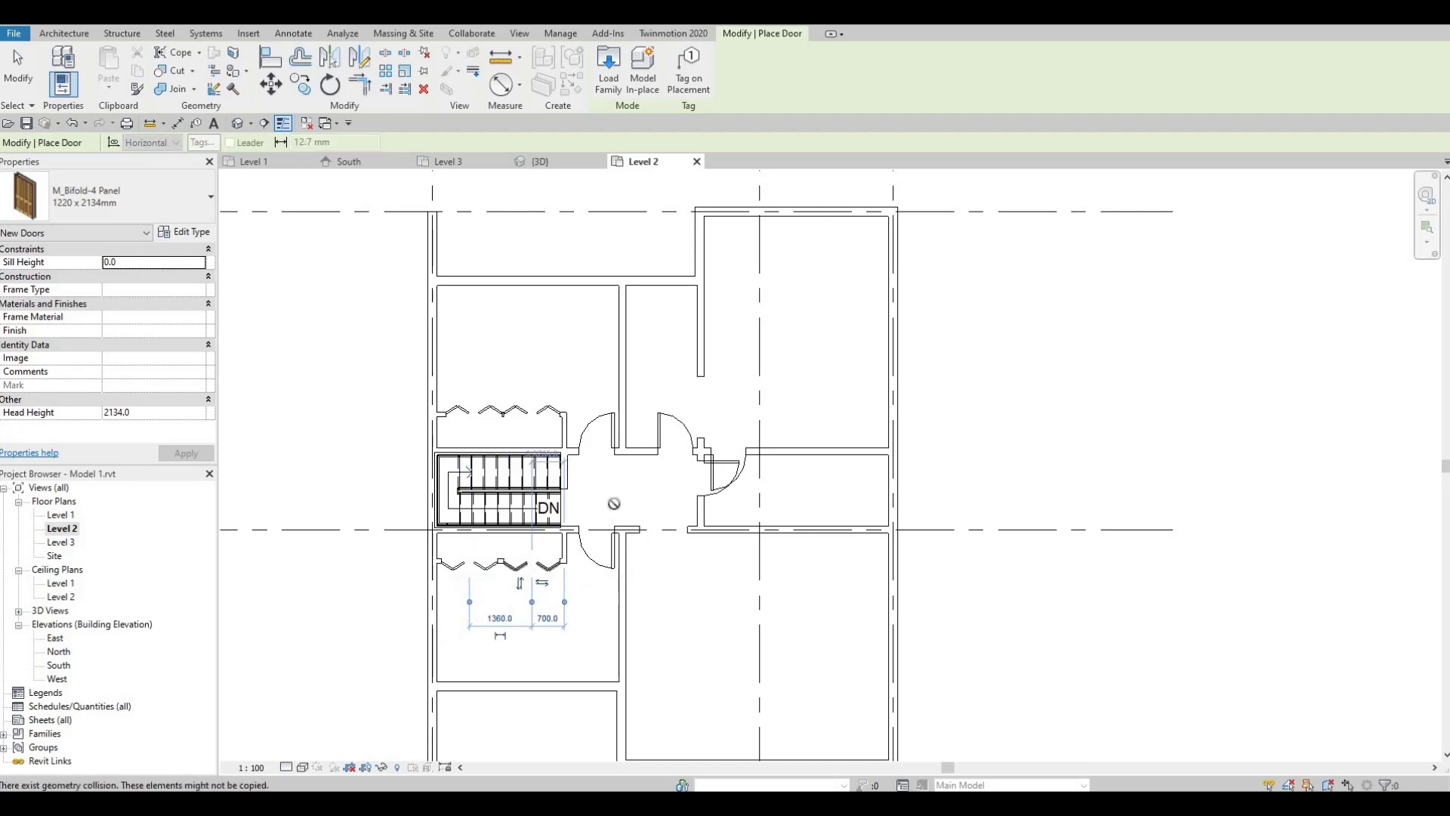
Step: Place M_Single-Flush 0762 x 2032mm doors in the top and upper-right room walls
click(187, 200)
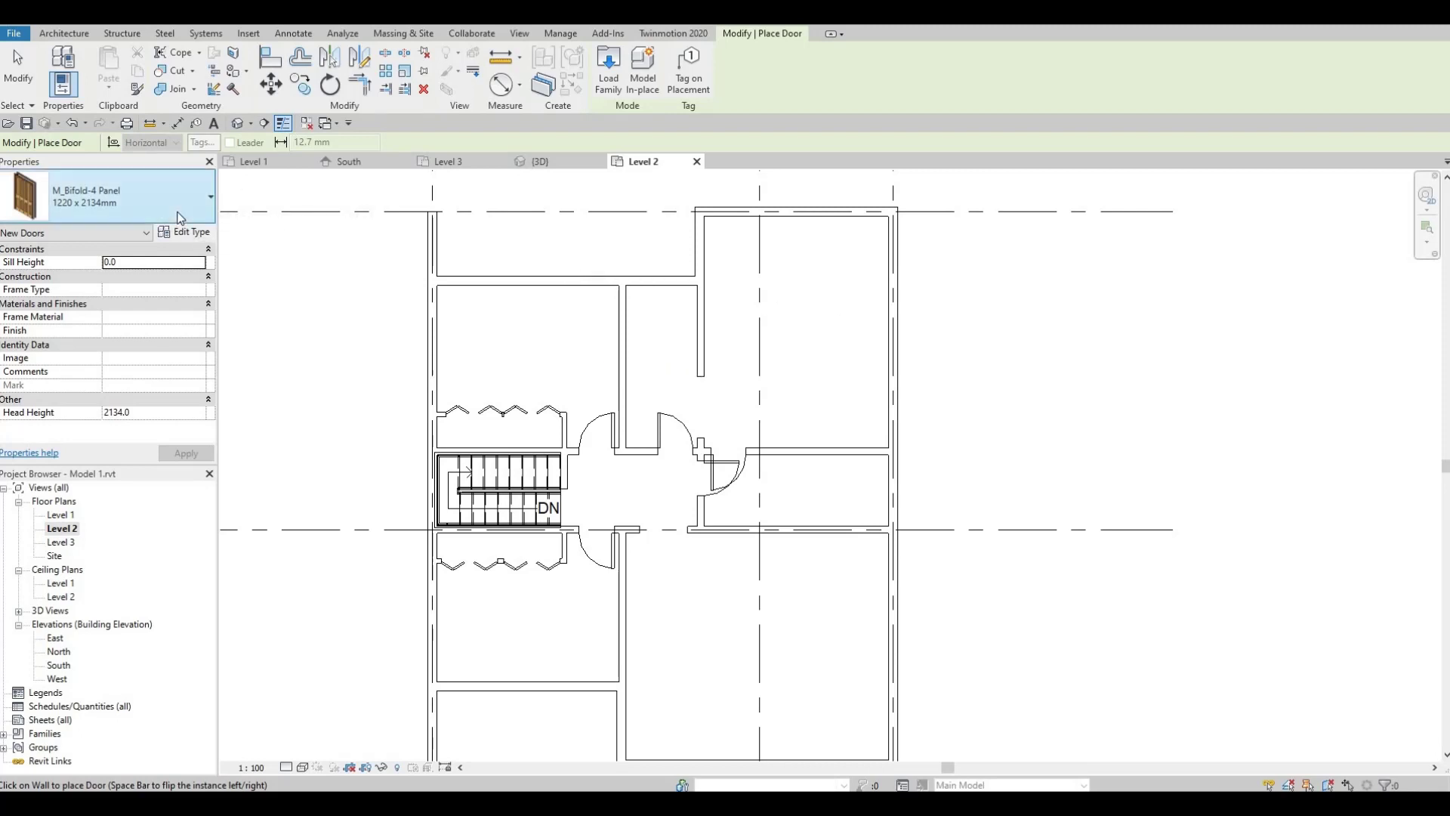
click(121, 198)
click(50, 376)
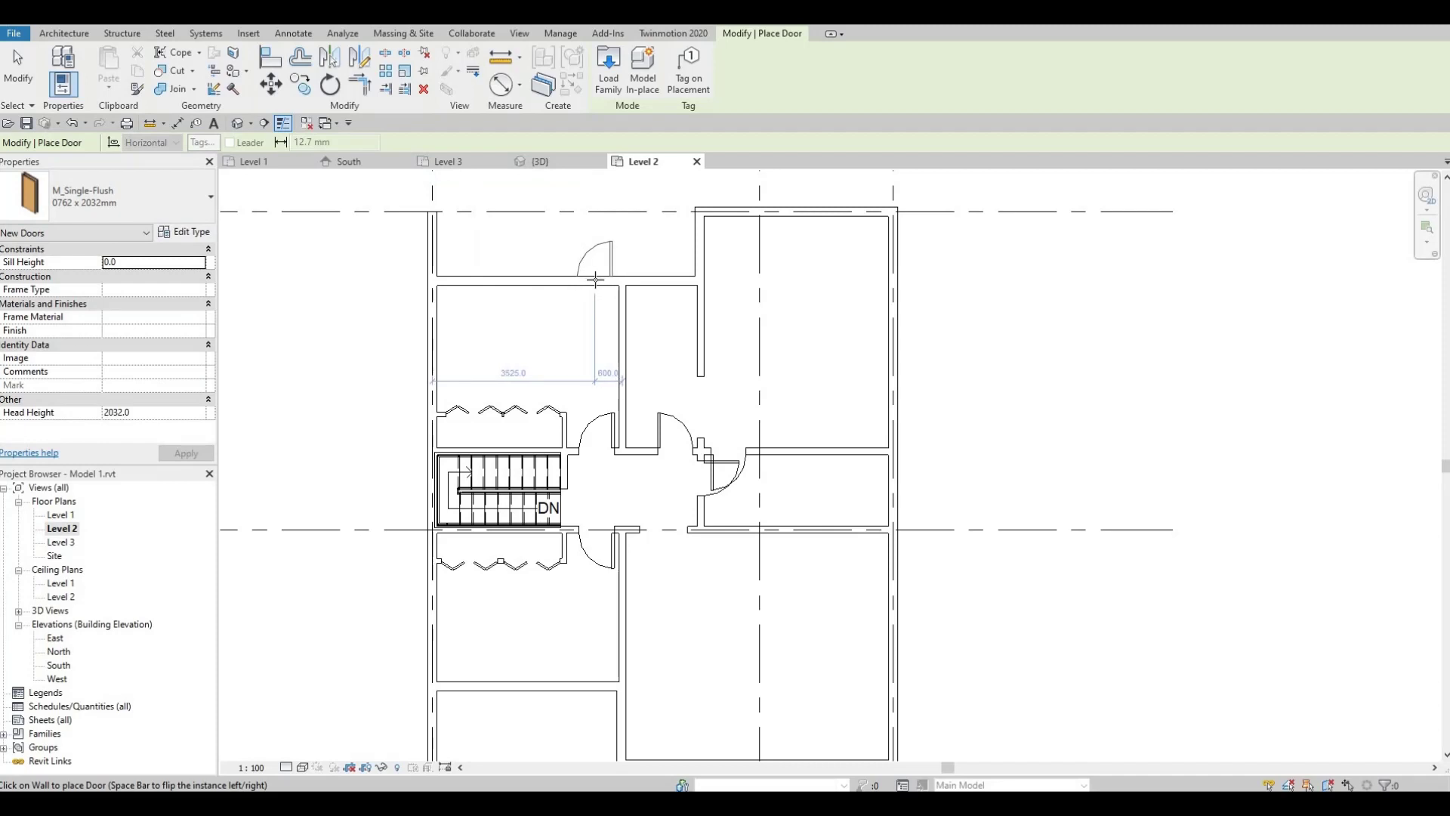
click(595, 280)
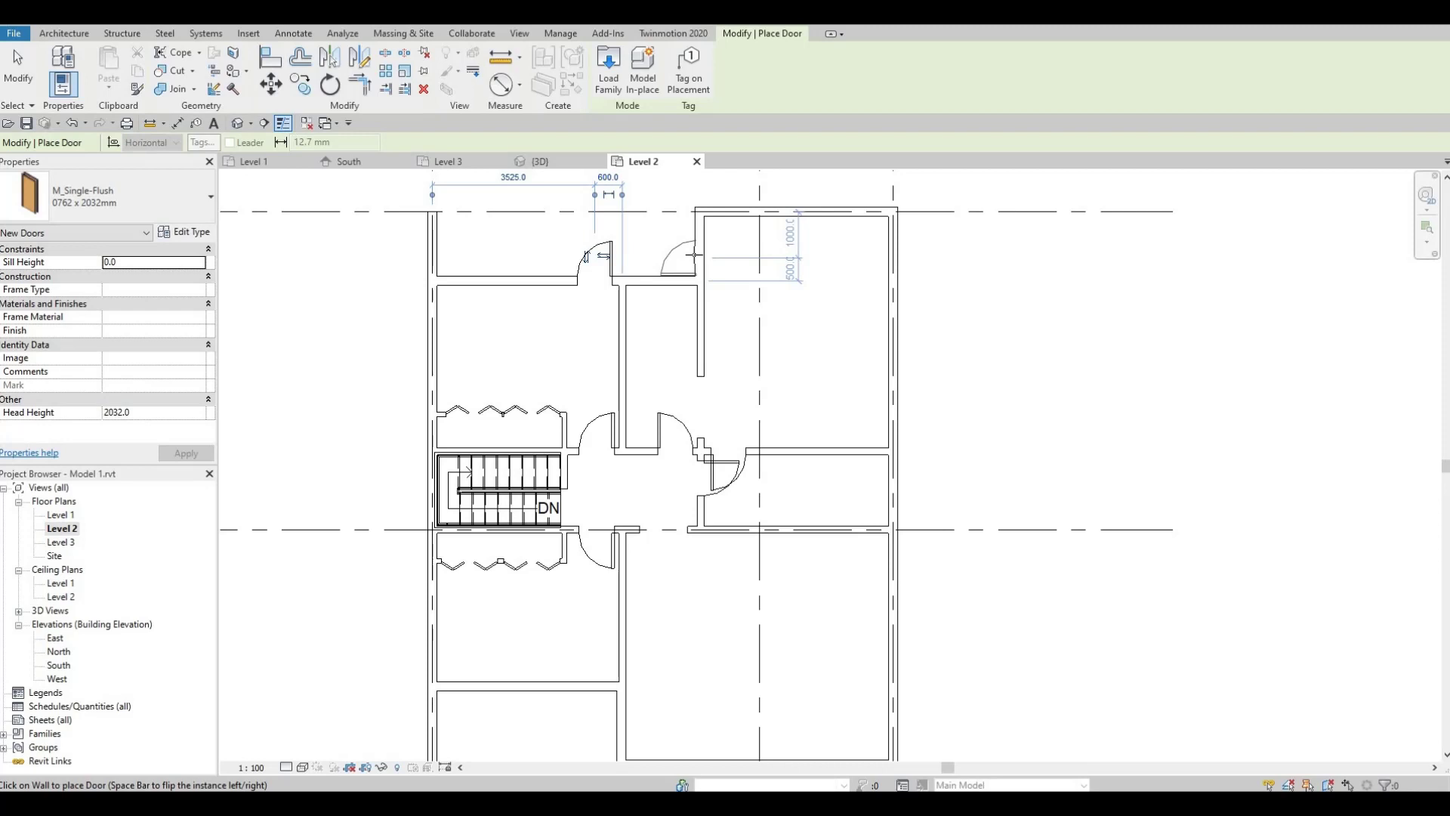
click(693, 254)
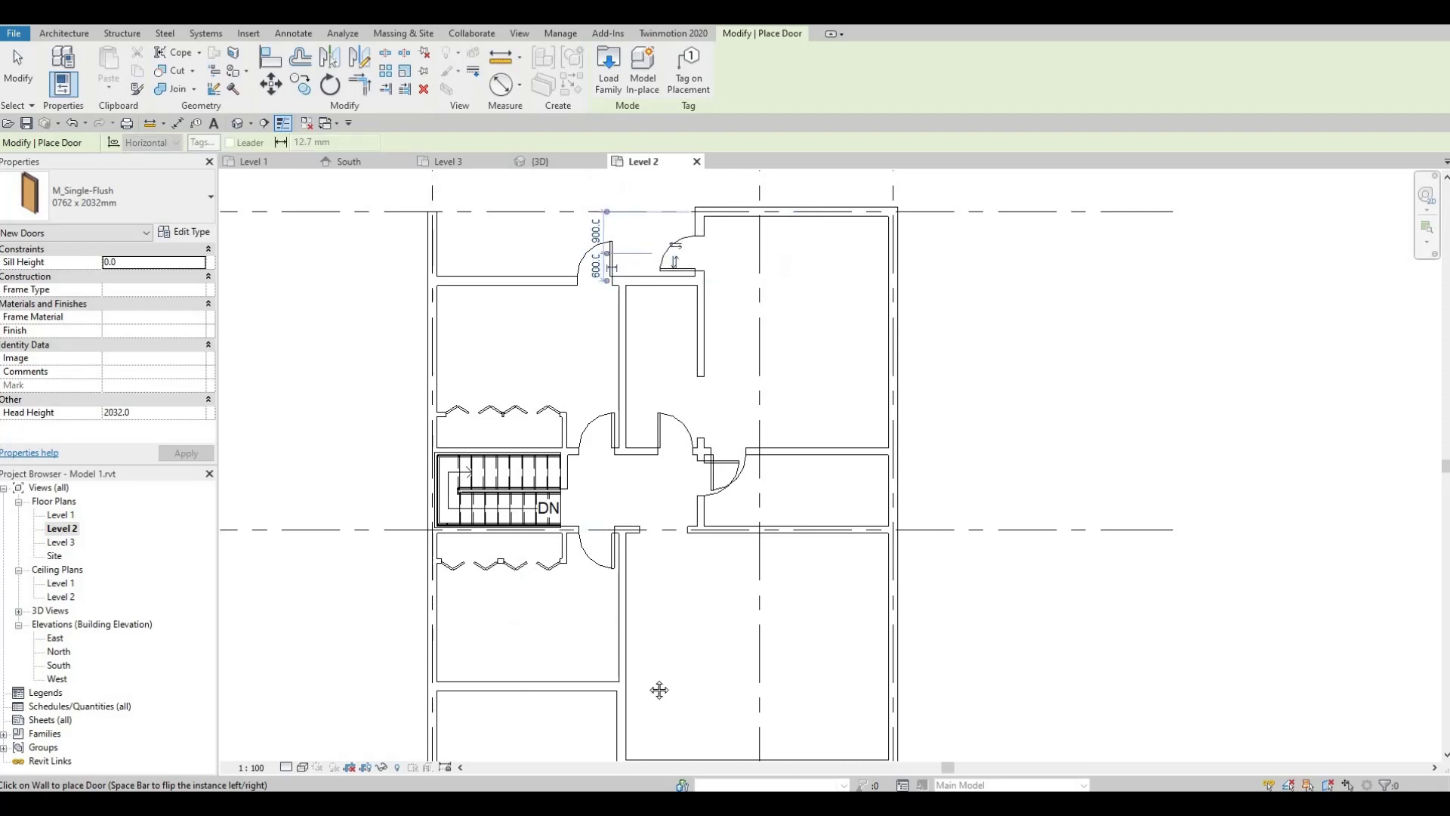
Step: Add flipped single-flush doors to the lower-right and lower-left room walls, then show Annotate tools
middle_drag(606, 743, 643, 627)
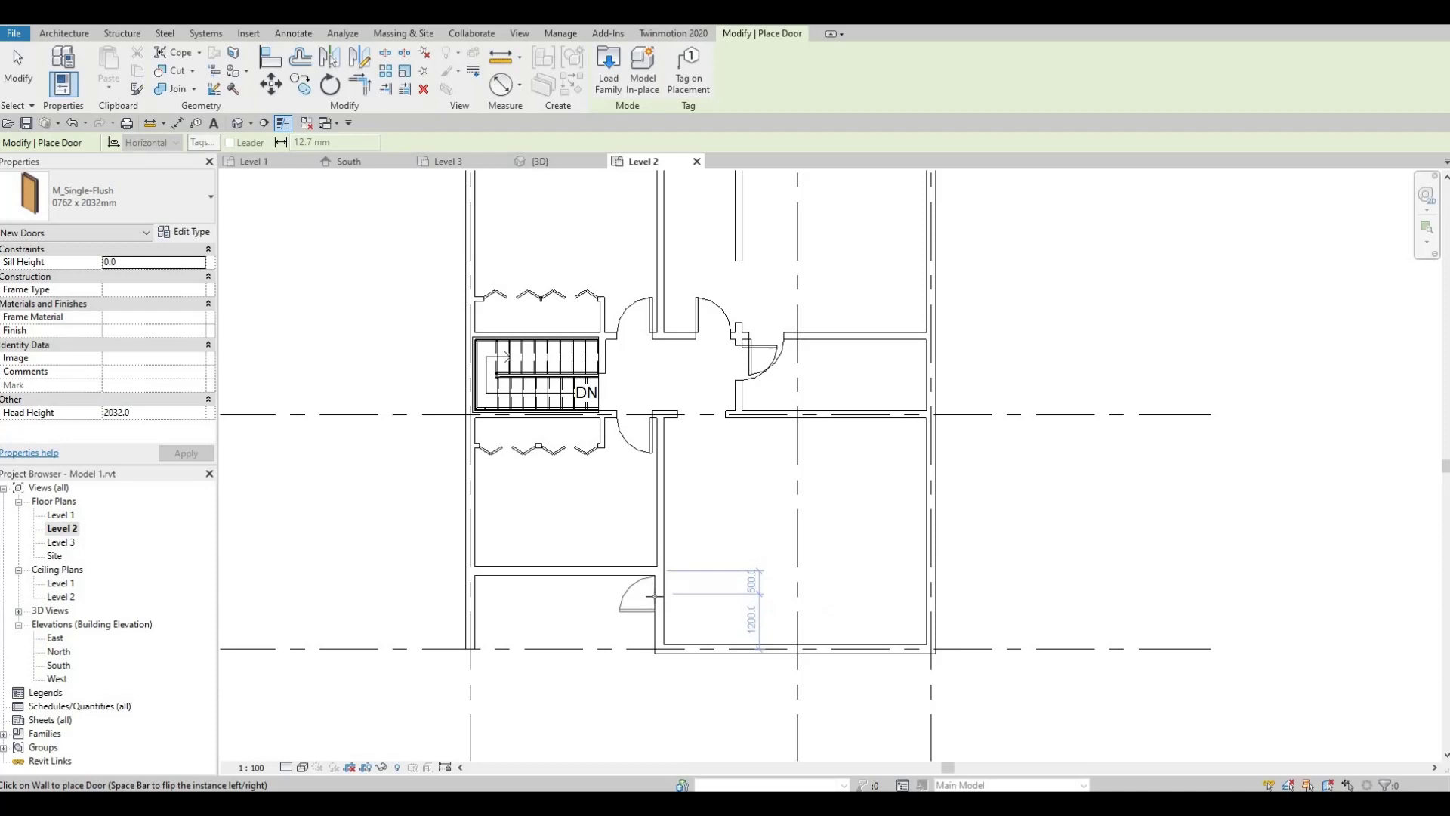
key(space)
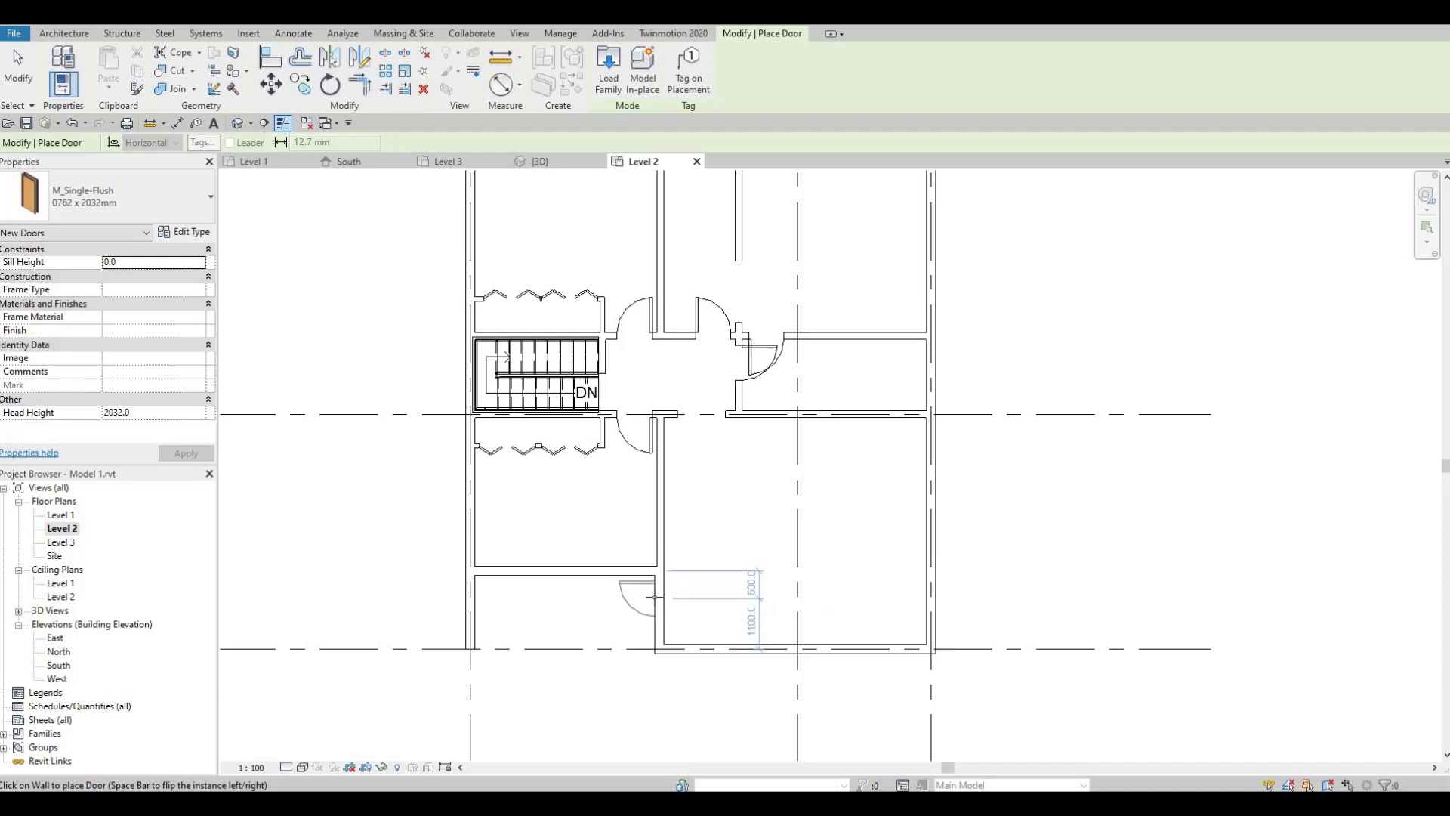
click(654, 597)
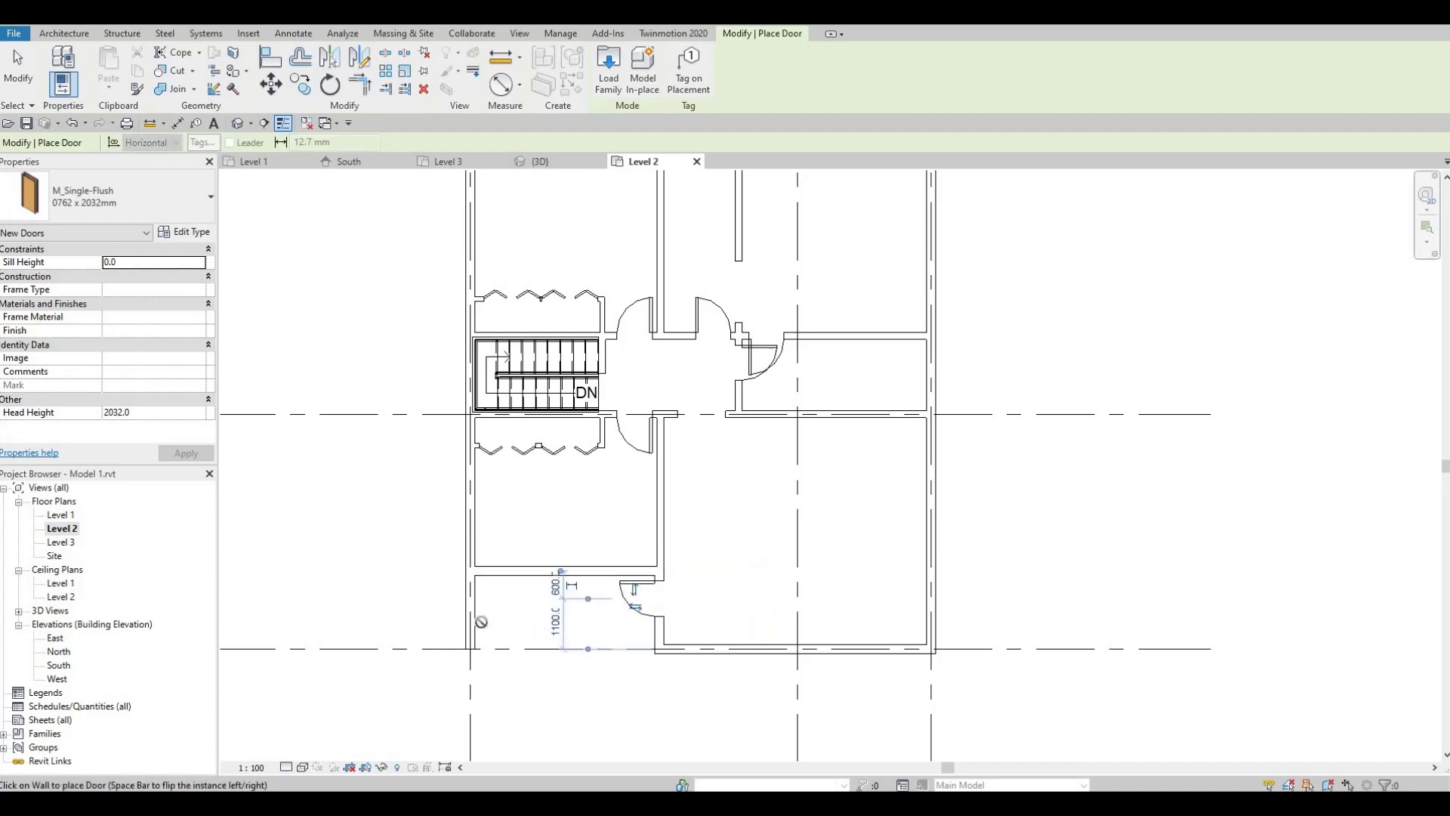
click(499, 576)
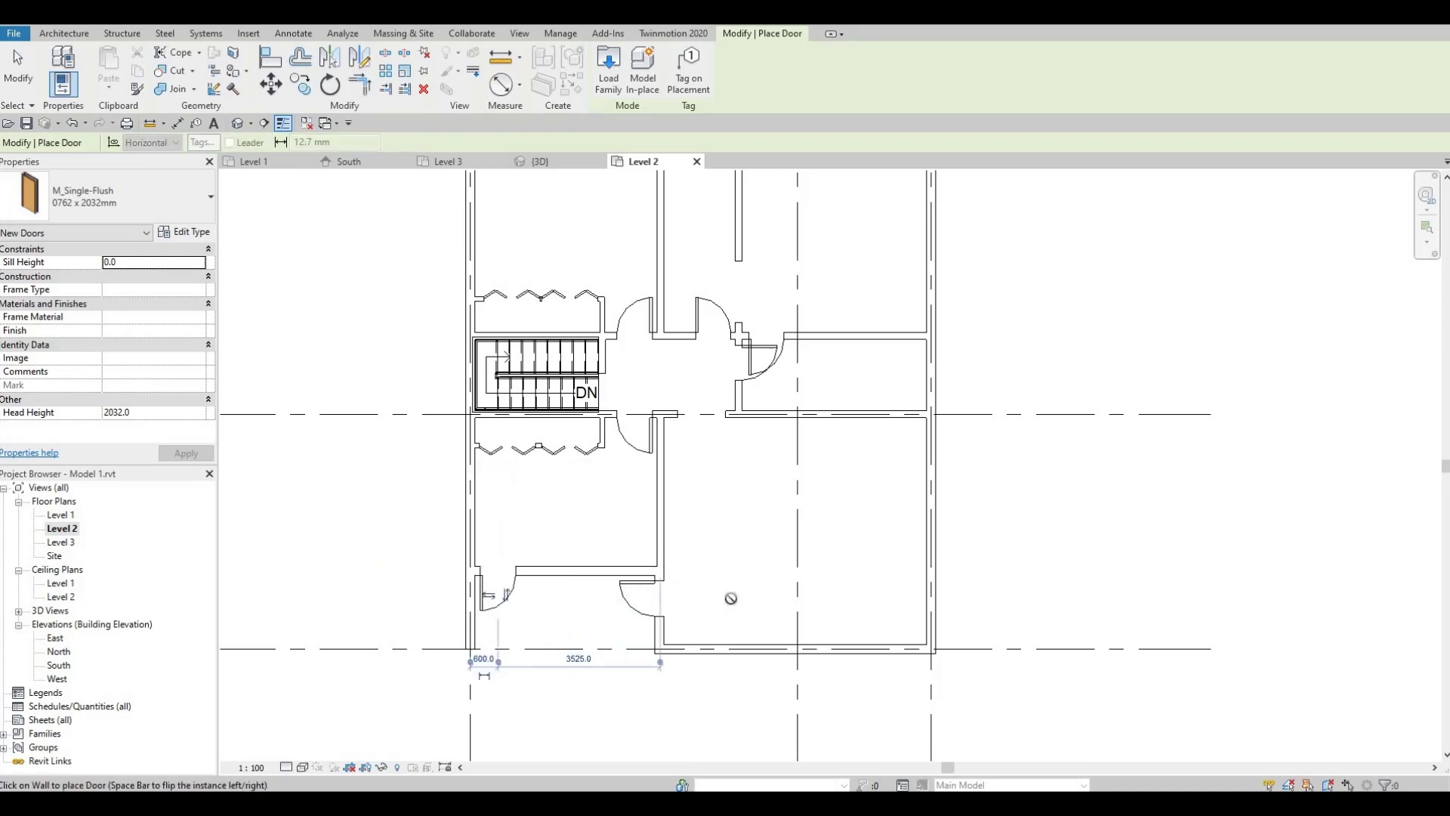
middle_drag(723, 648, 703, 616)
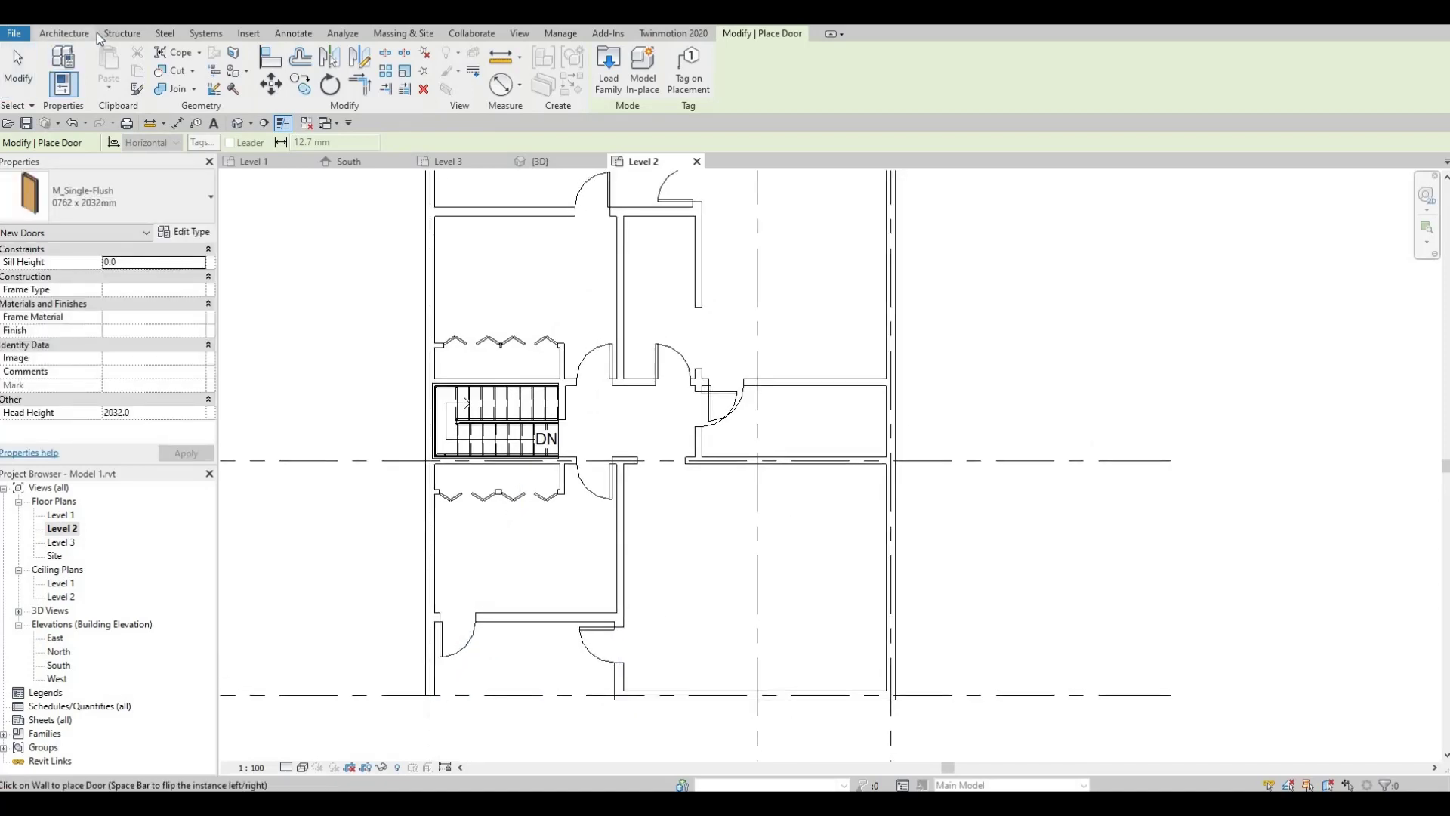
click(294, 34)
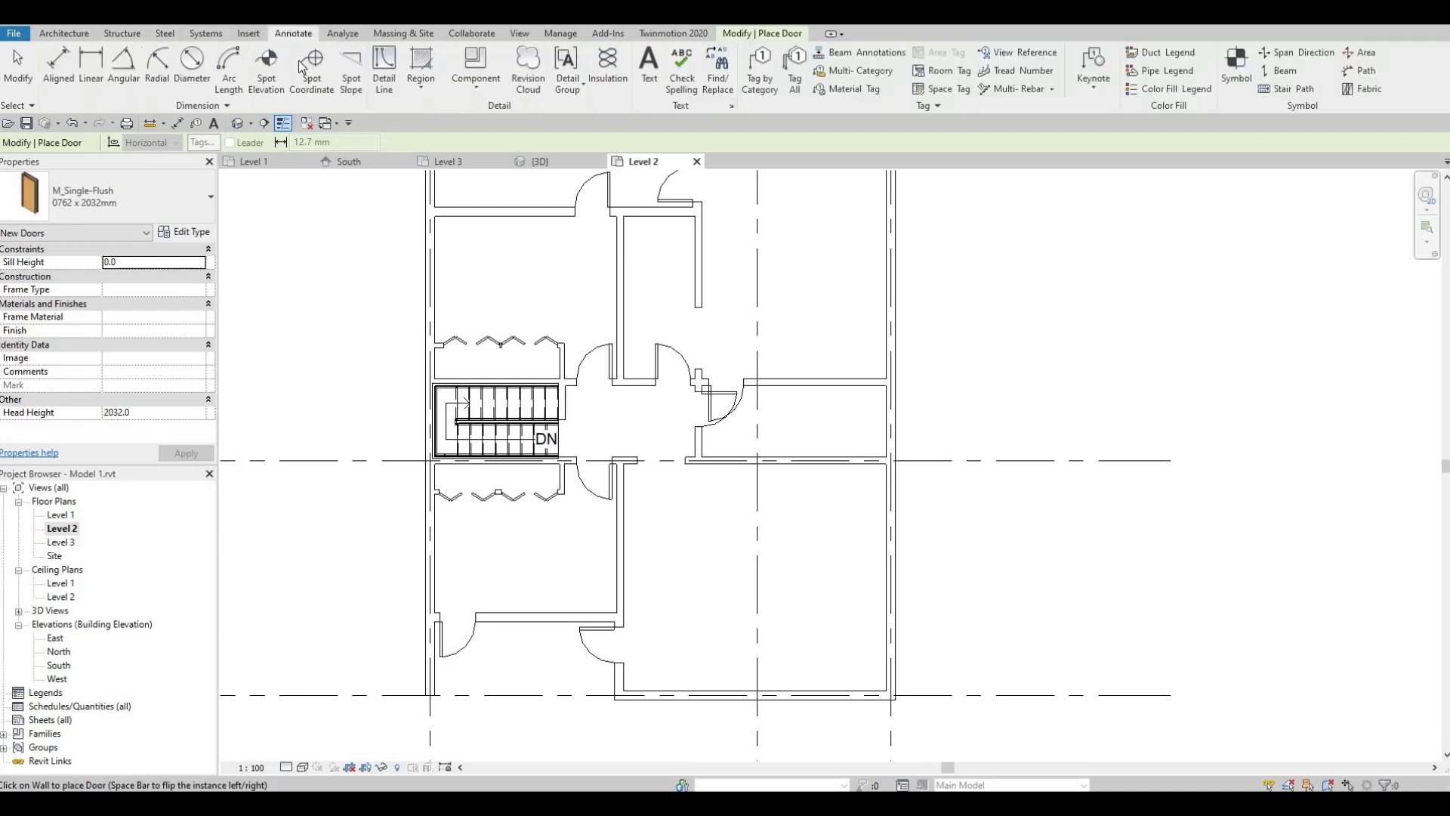
Step: Draw two dashed <Demolished> detail lines in each of the upper and lower closets
click(379, 89)
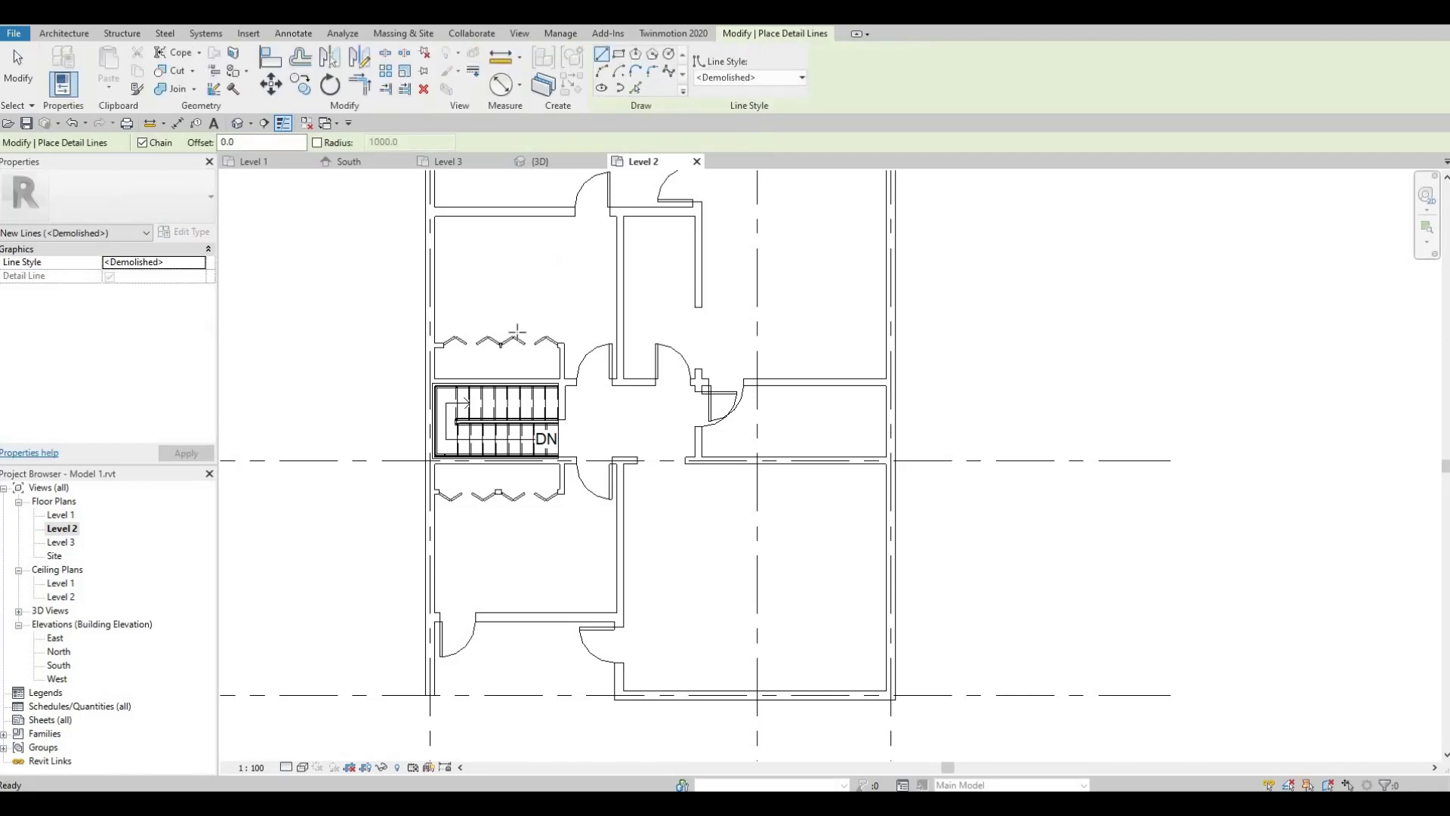
scroll(509, 336, up, 4)
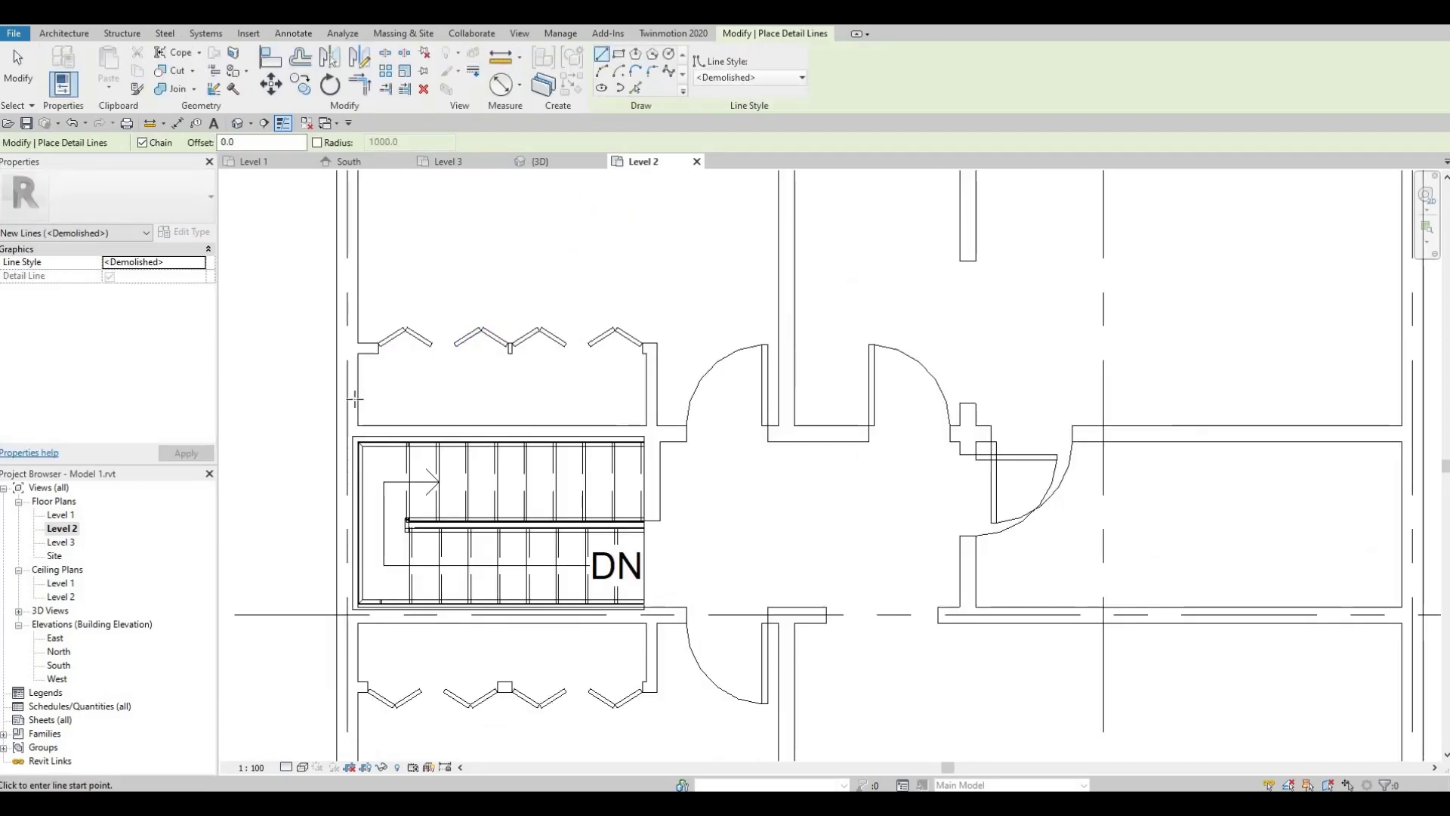
click(646, 390)
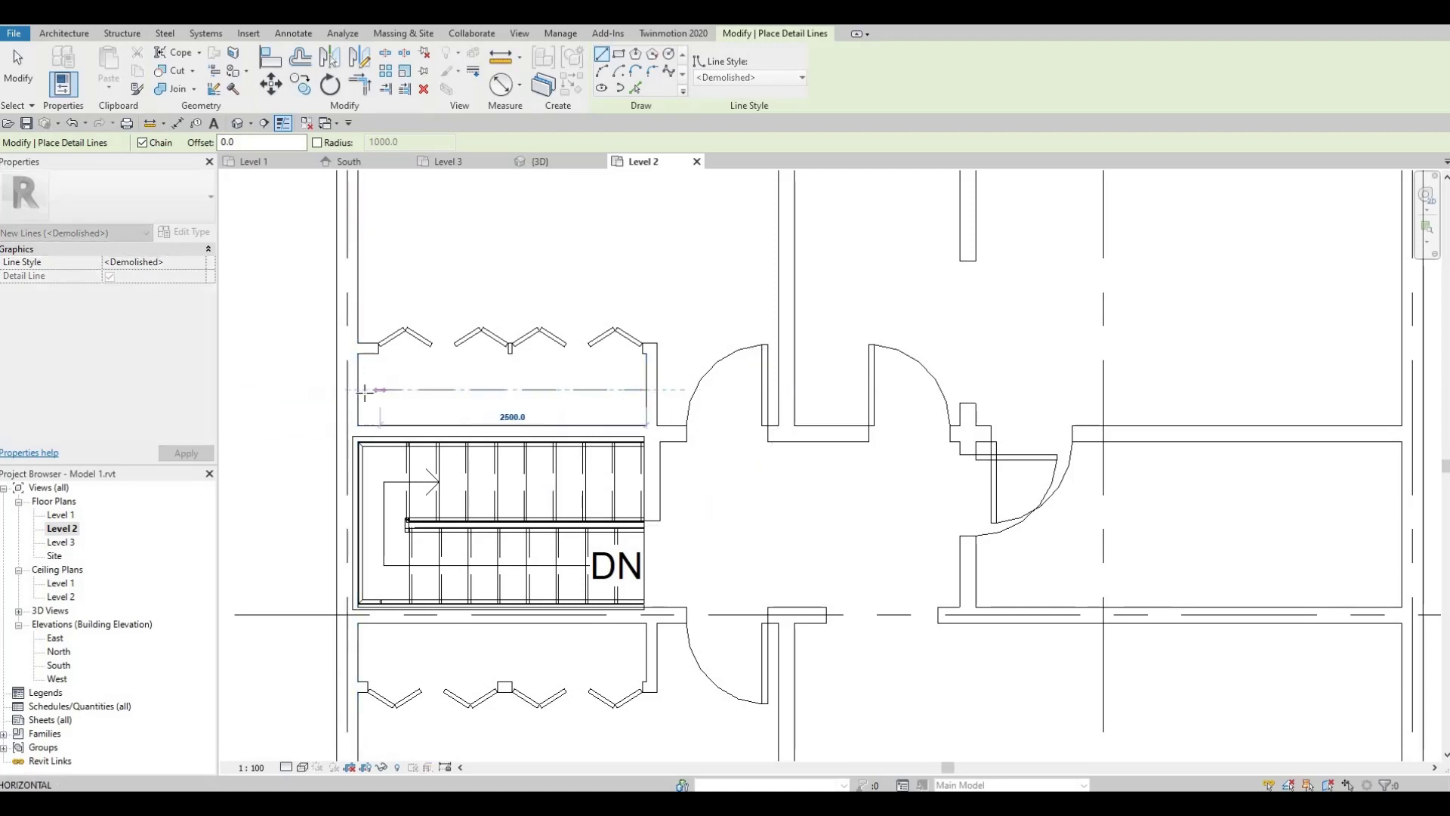
click(359, 390)
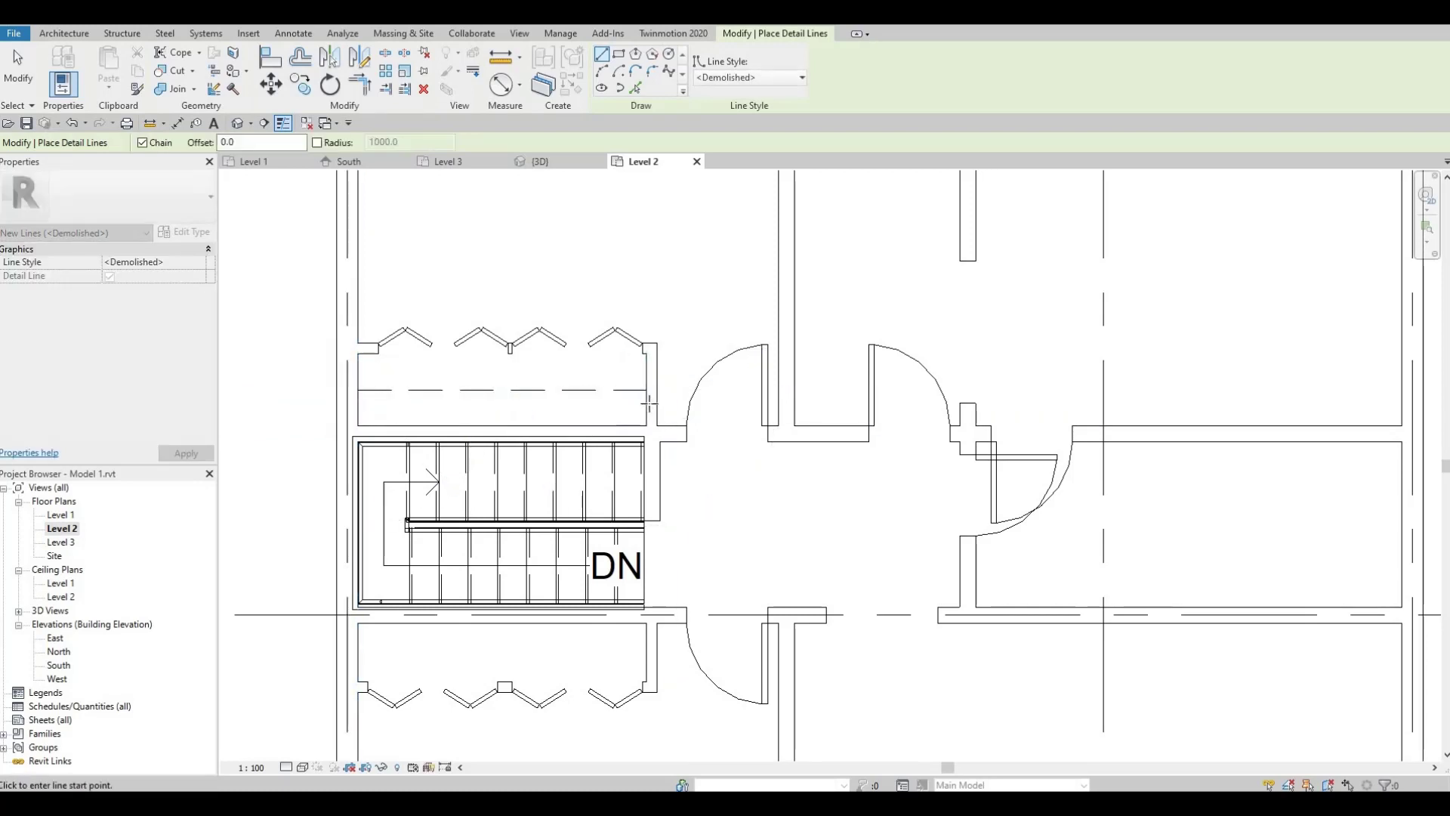
key(Escape)
click(646, 400)
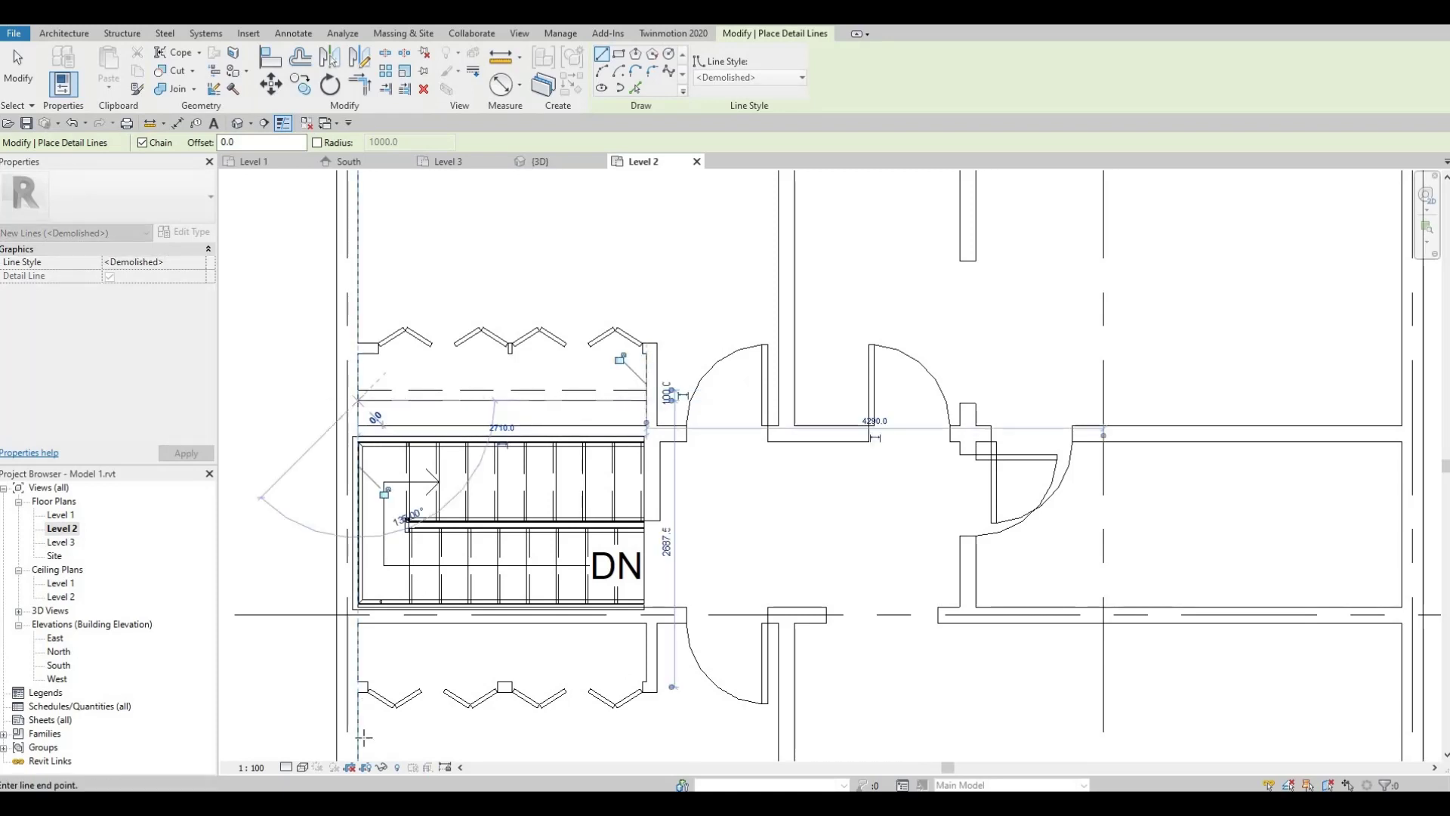
click(356, 400)
key(Escape)
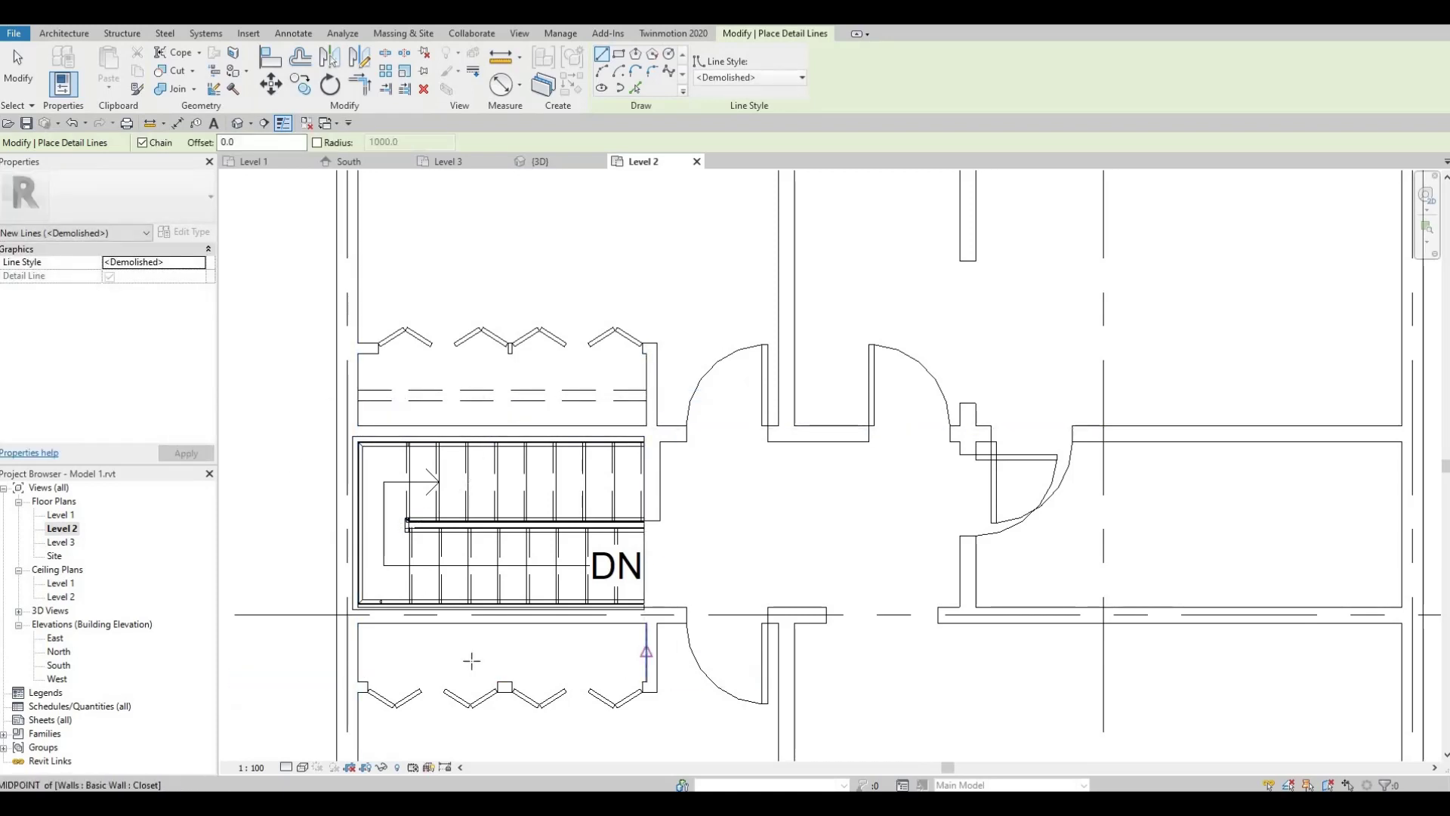
click(646, 686)
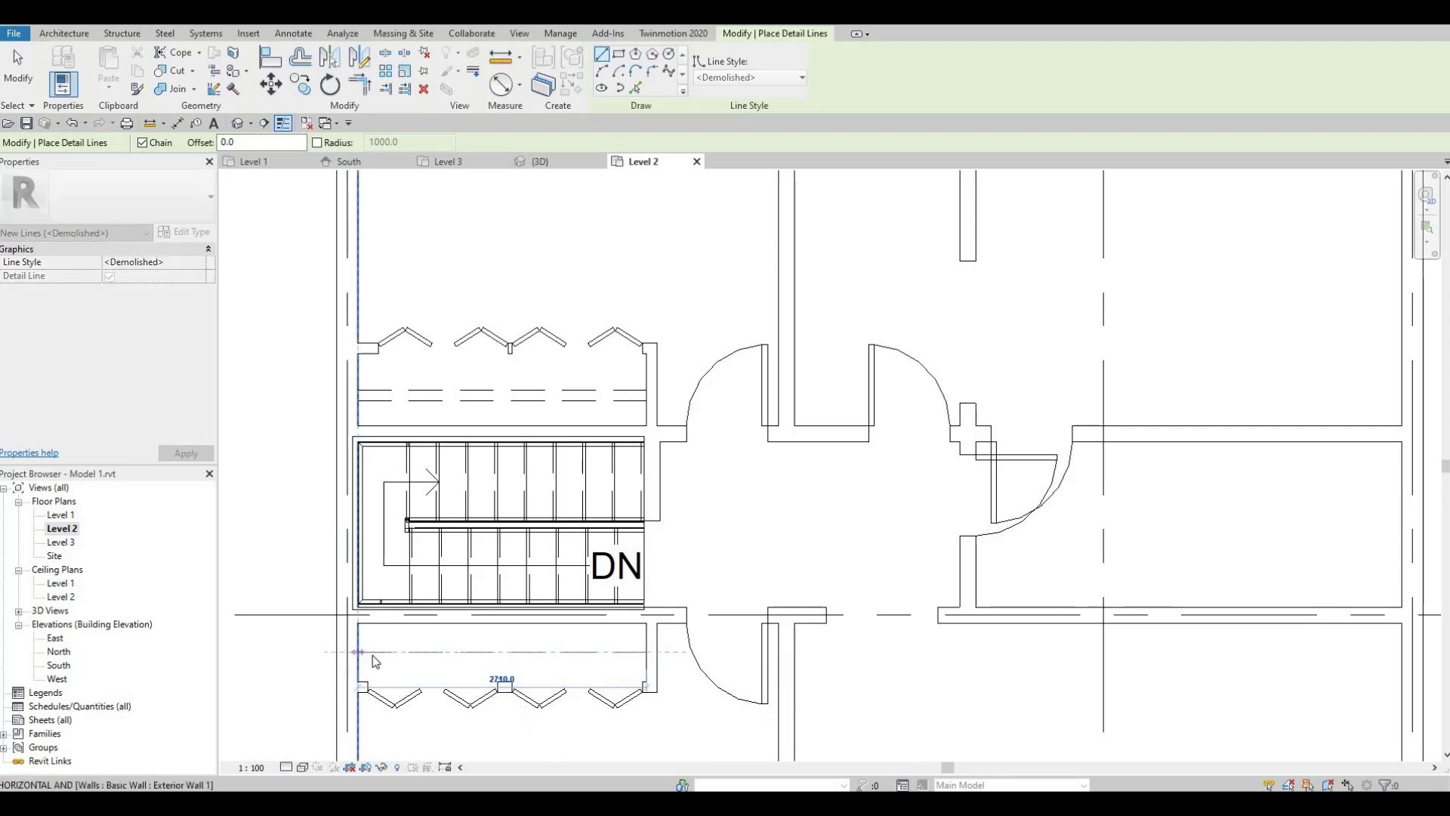
click(360, 651)
key(Escape)
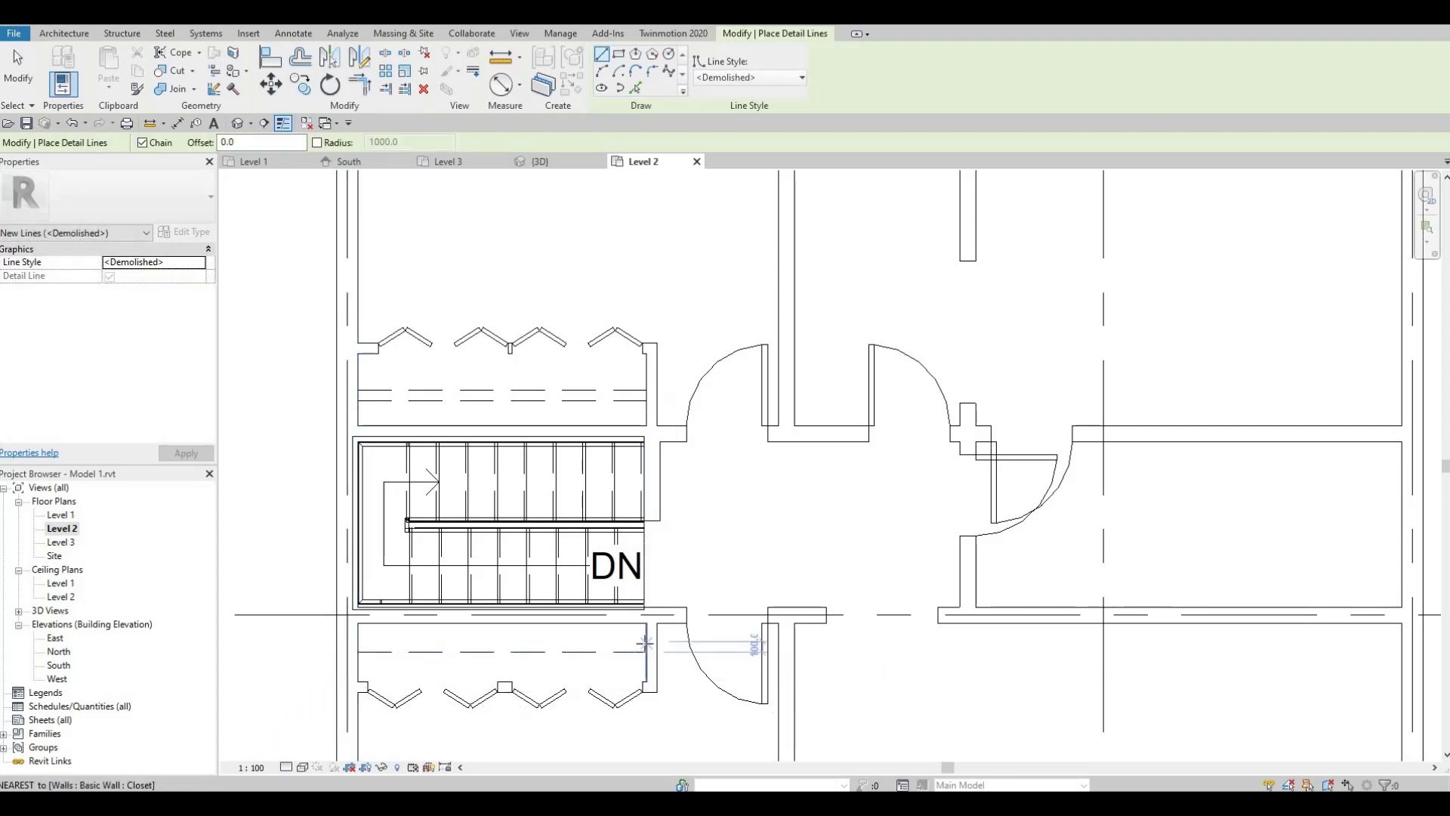
click(647, 640)
click(357, 640)
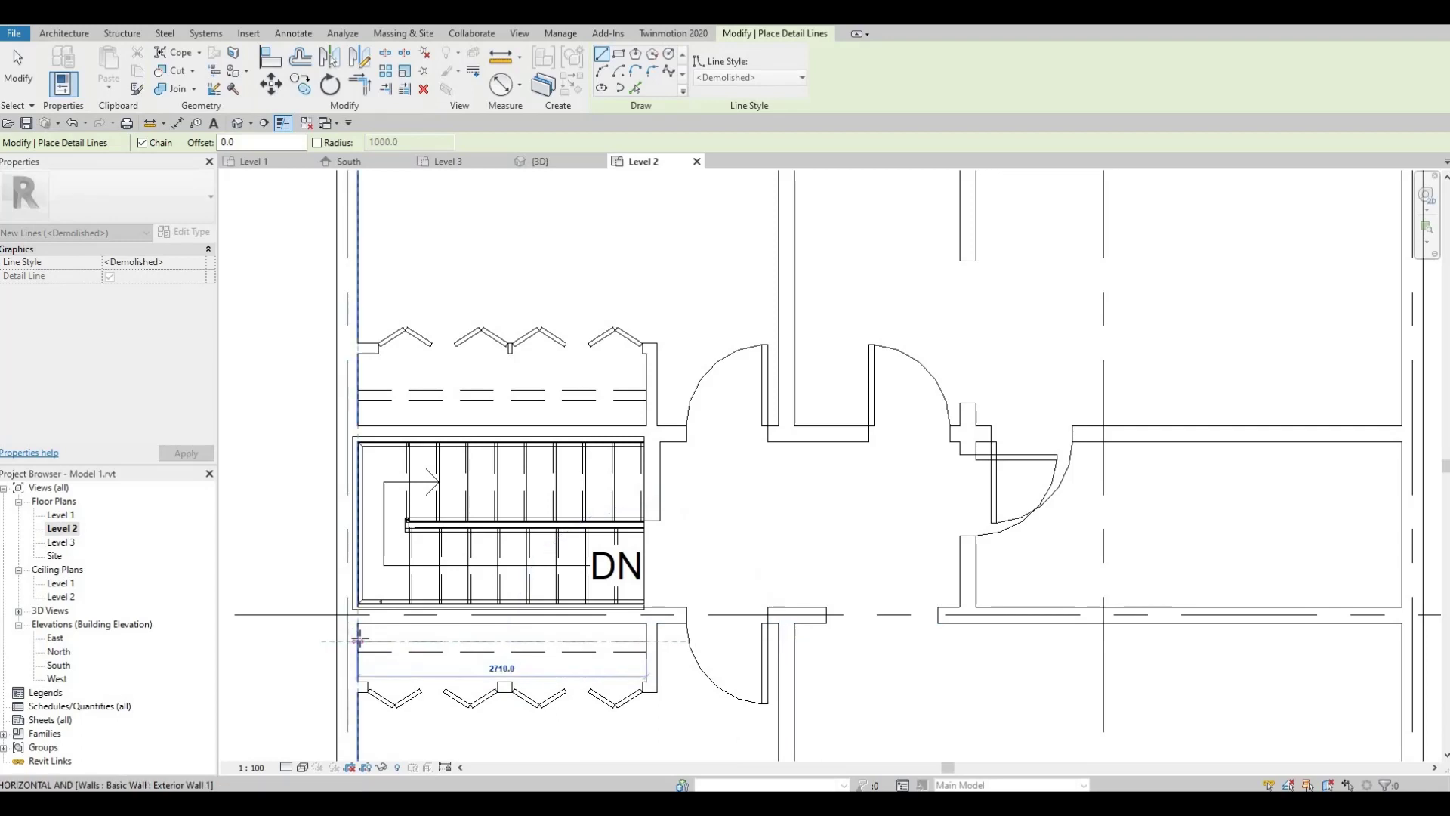
key(Escape)
Step: Draw dashed detail lines along the left, top and right sides of the walk-in closet
scroll(717, 505, down, 2)
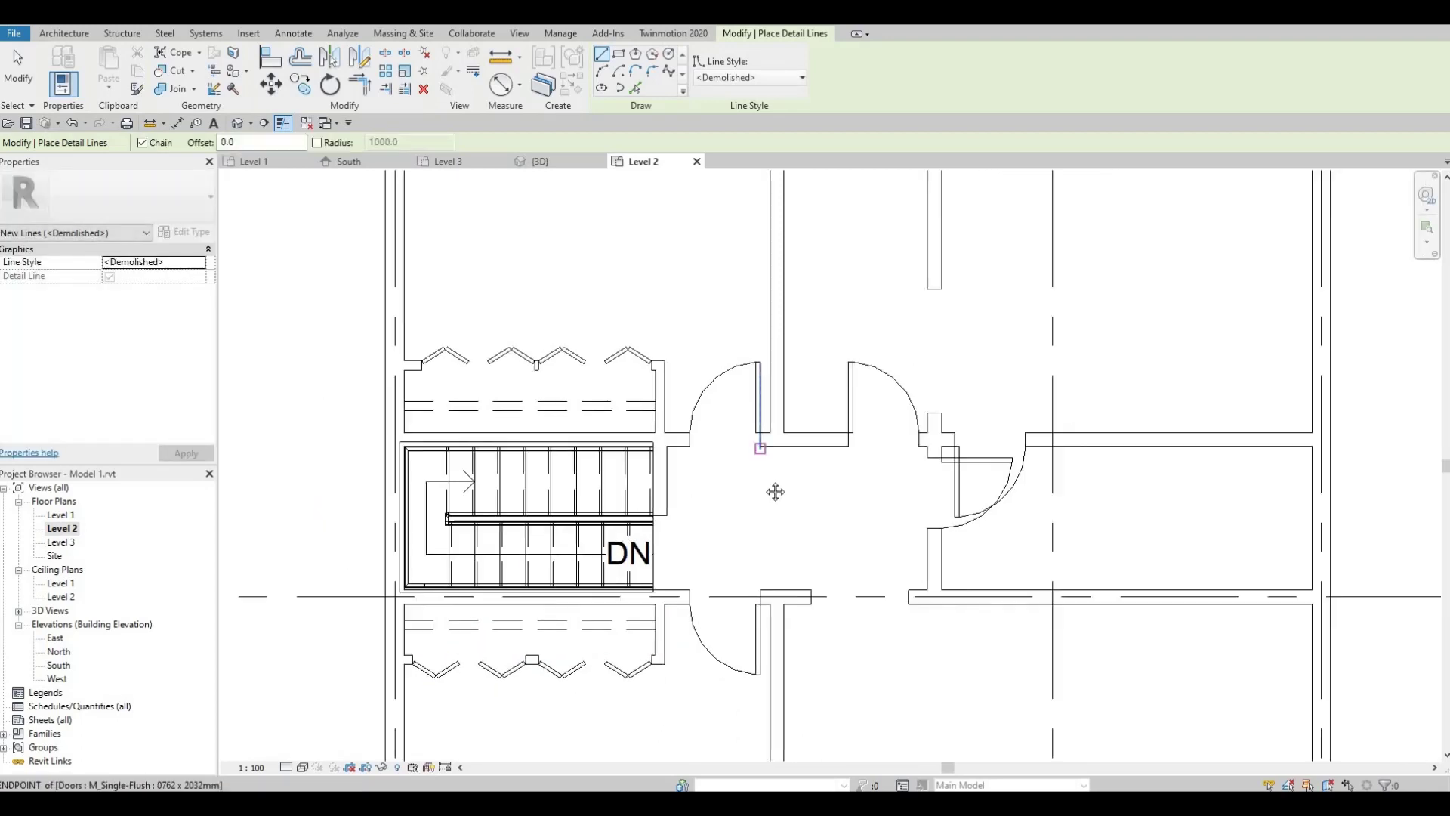
middle_drag(755, 511, 739, 536)
scroll(580, 531, up, 2)
key(Escape)
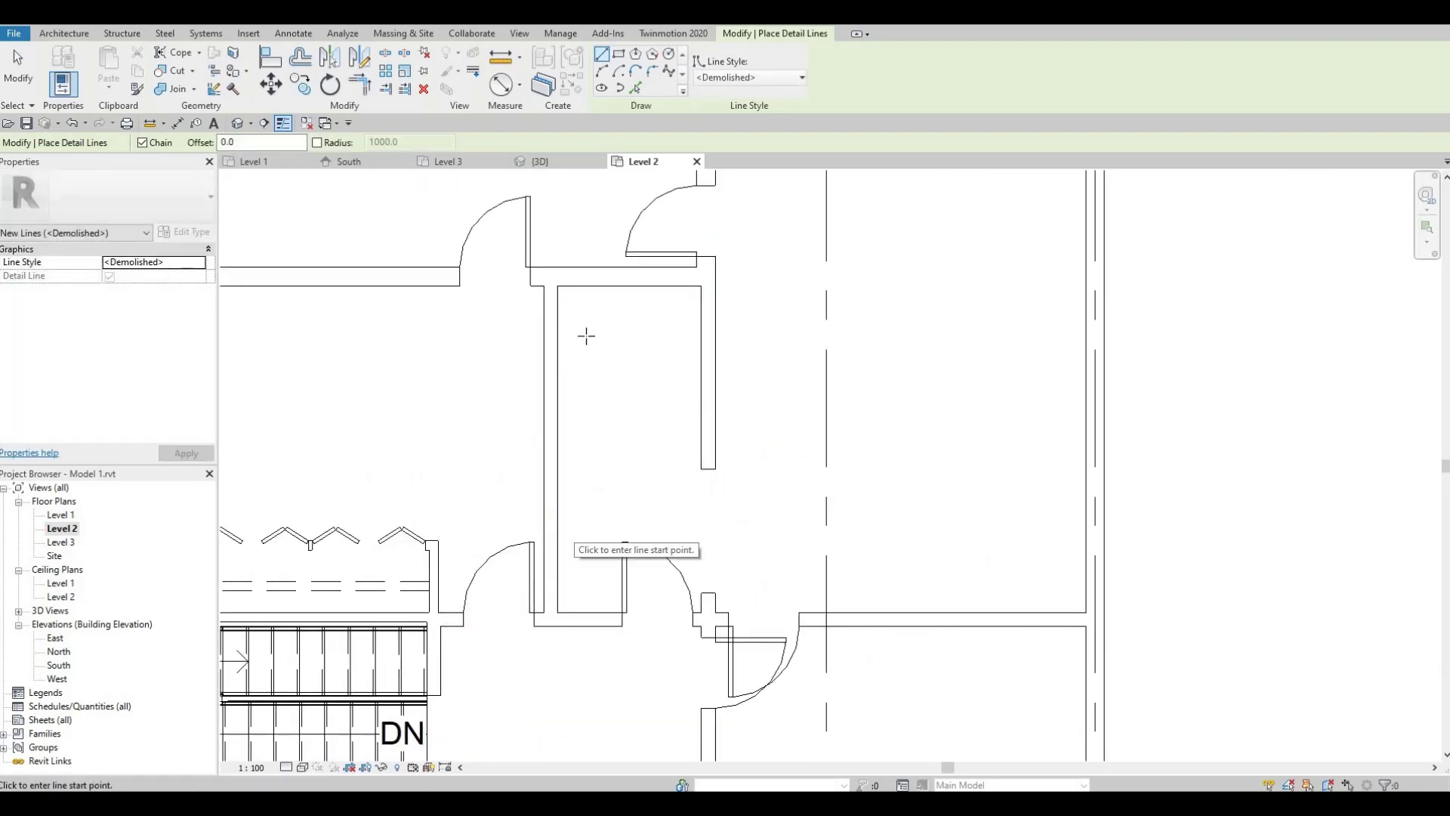
click(577, 613)
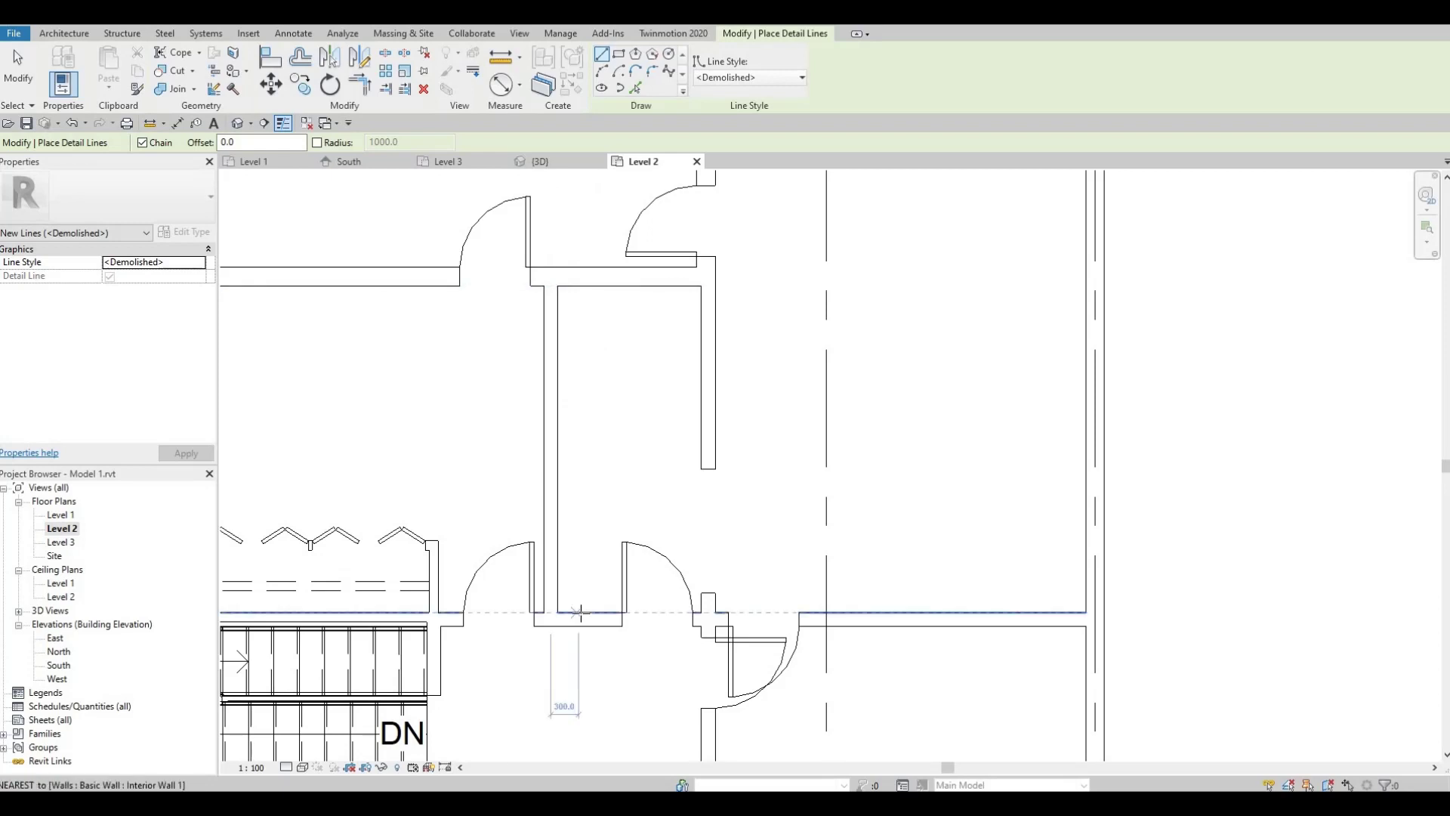
click(579, 288)
key(Escape)
key(Escape)
click(558, 269)
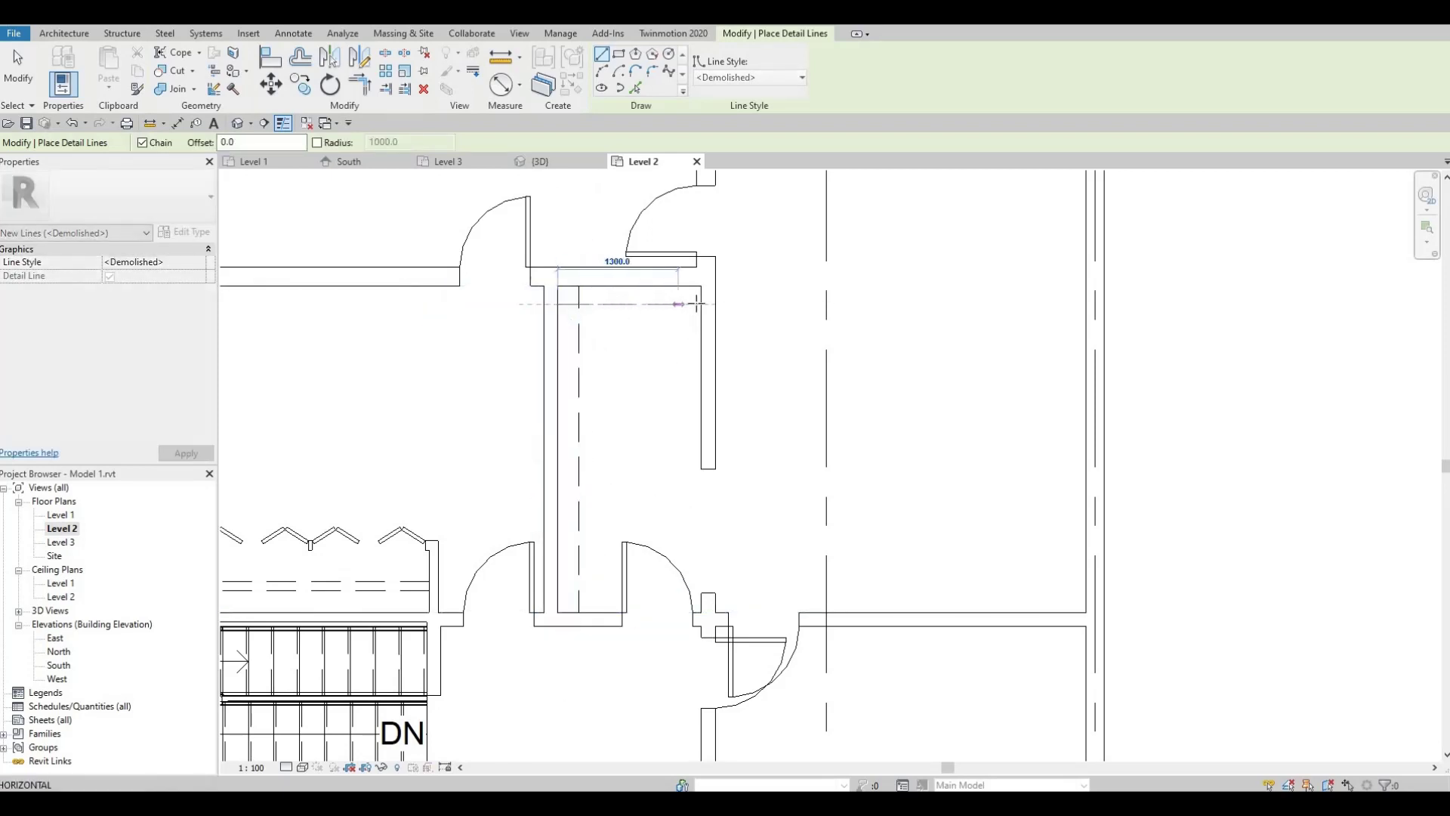
click(698, 304)
key(Escape)
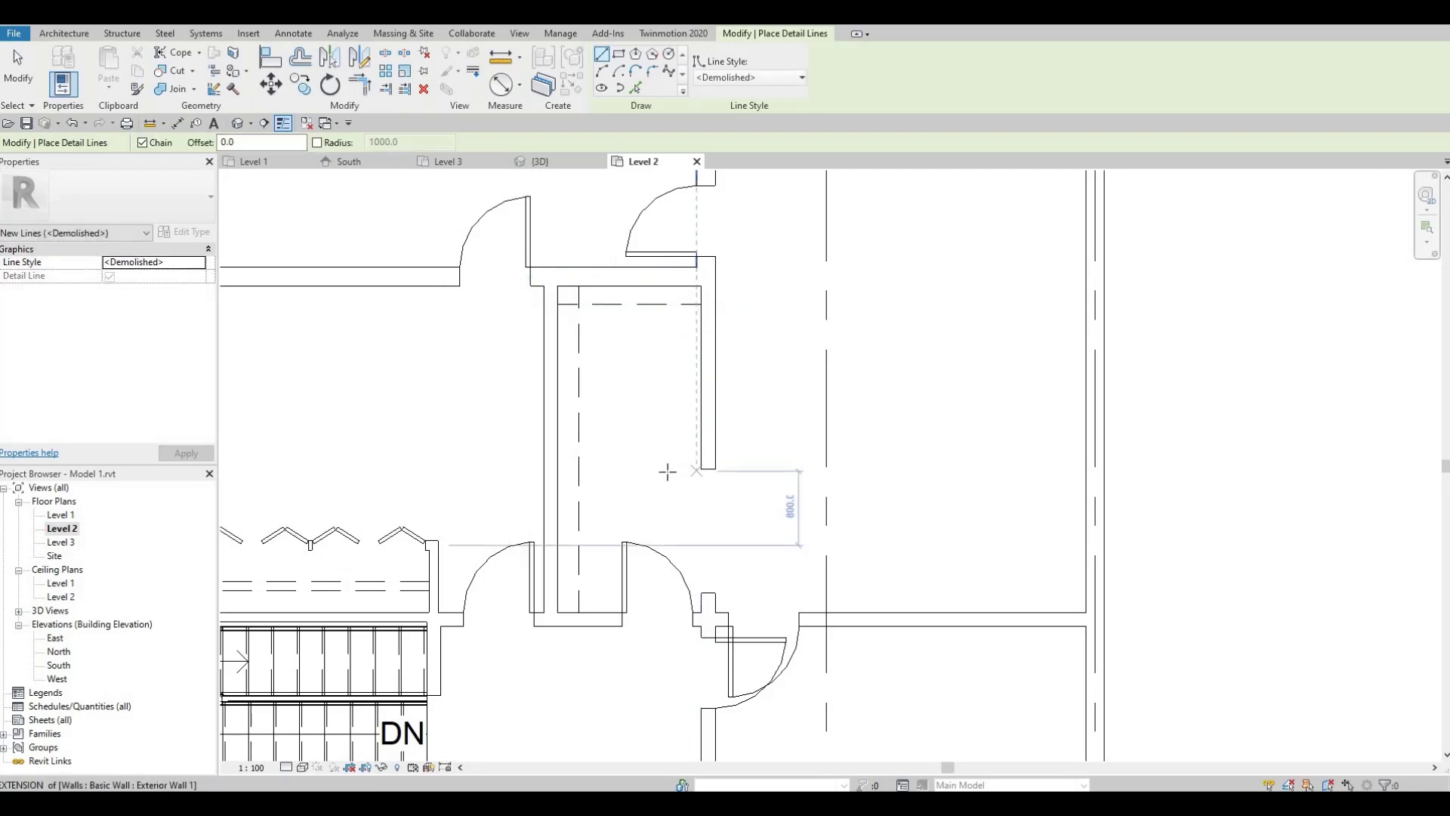
click(673, 468)
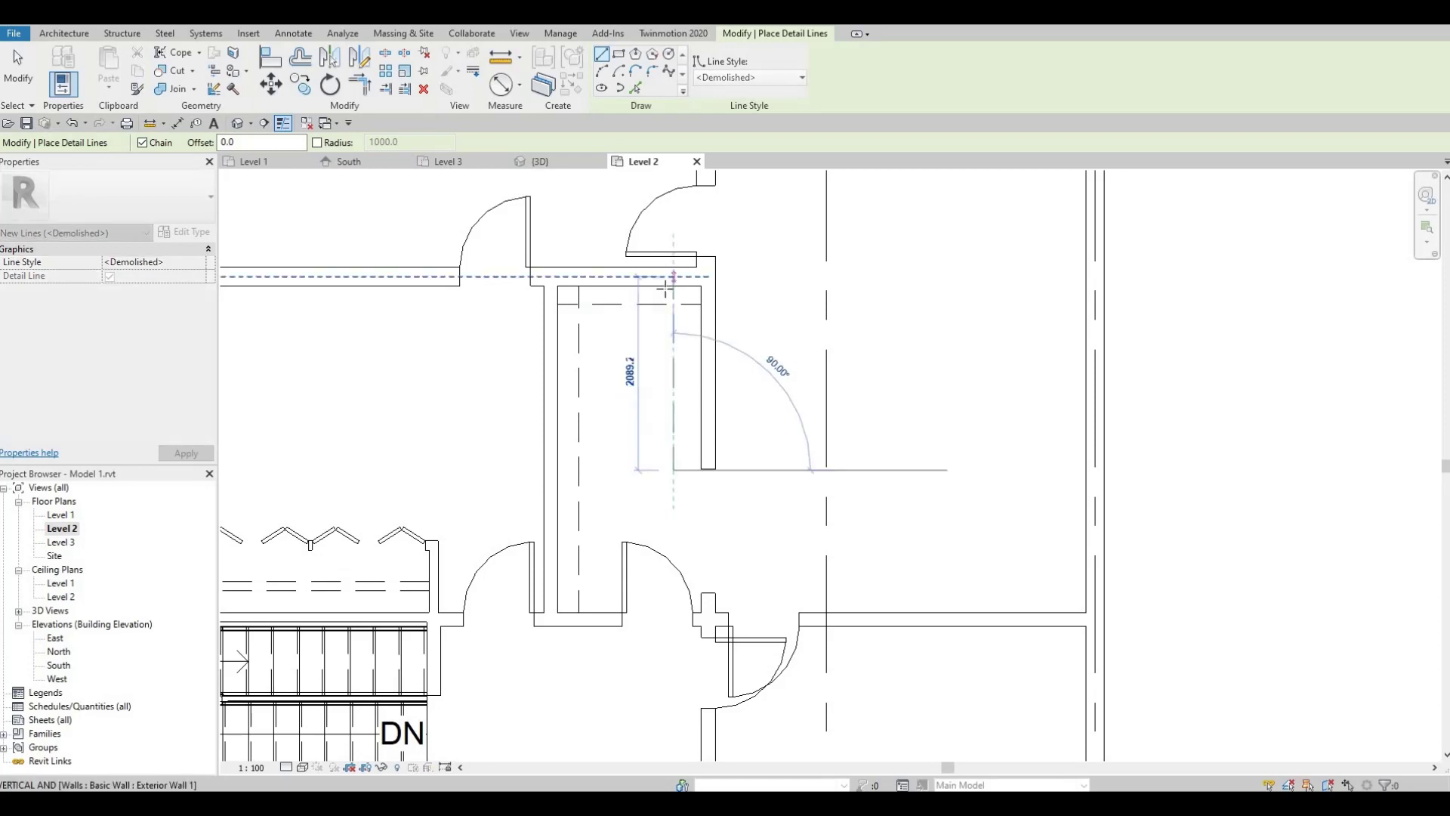
click(668, 288)
key(Escape)
key(Escape)
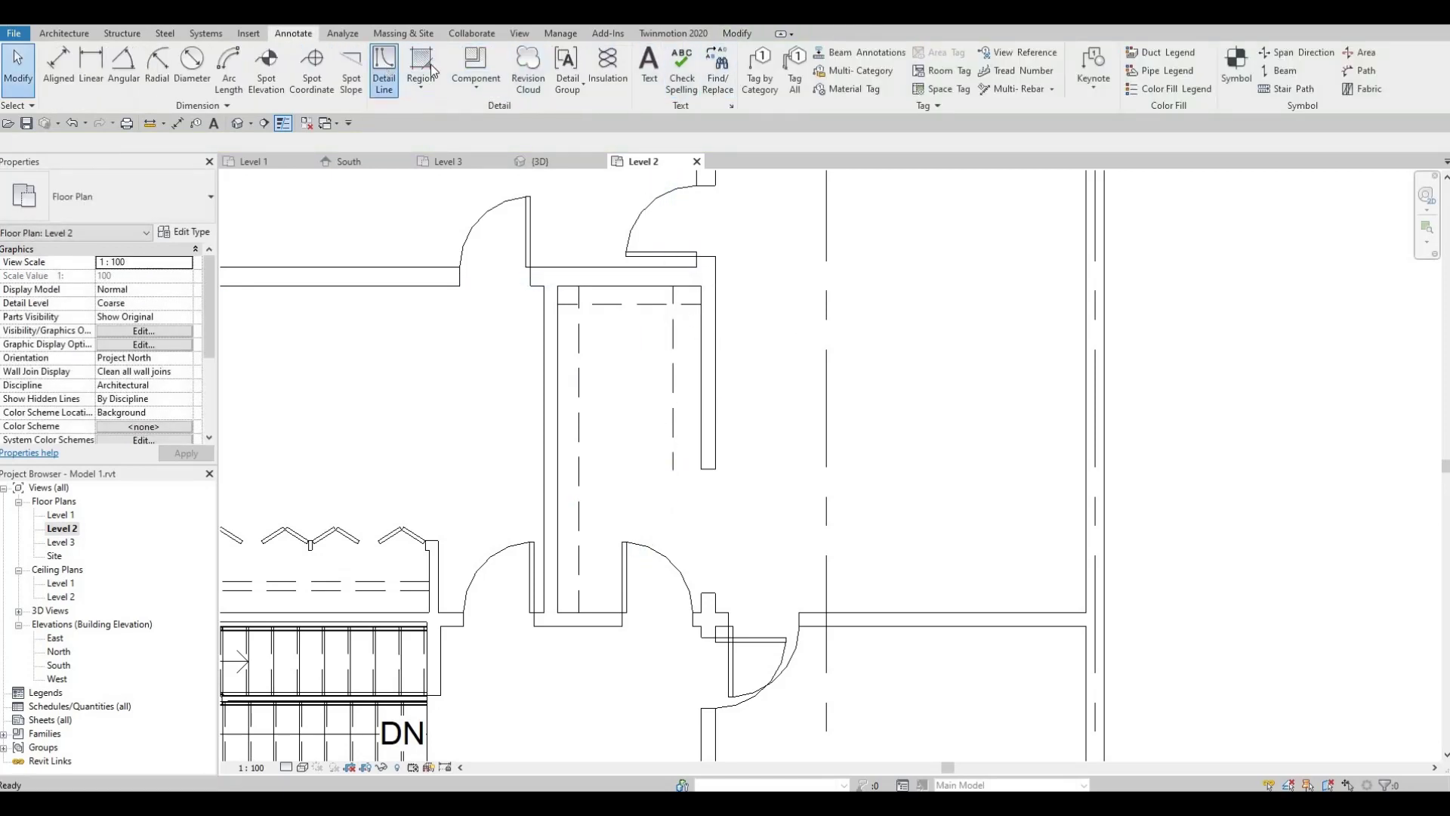
Step: Draw a three-segment U-shaped Thin Lines outline inside the closet shelving
click(384, 68)
click(749, 77)
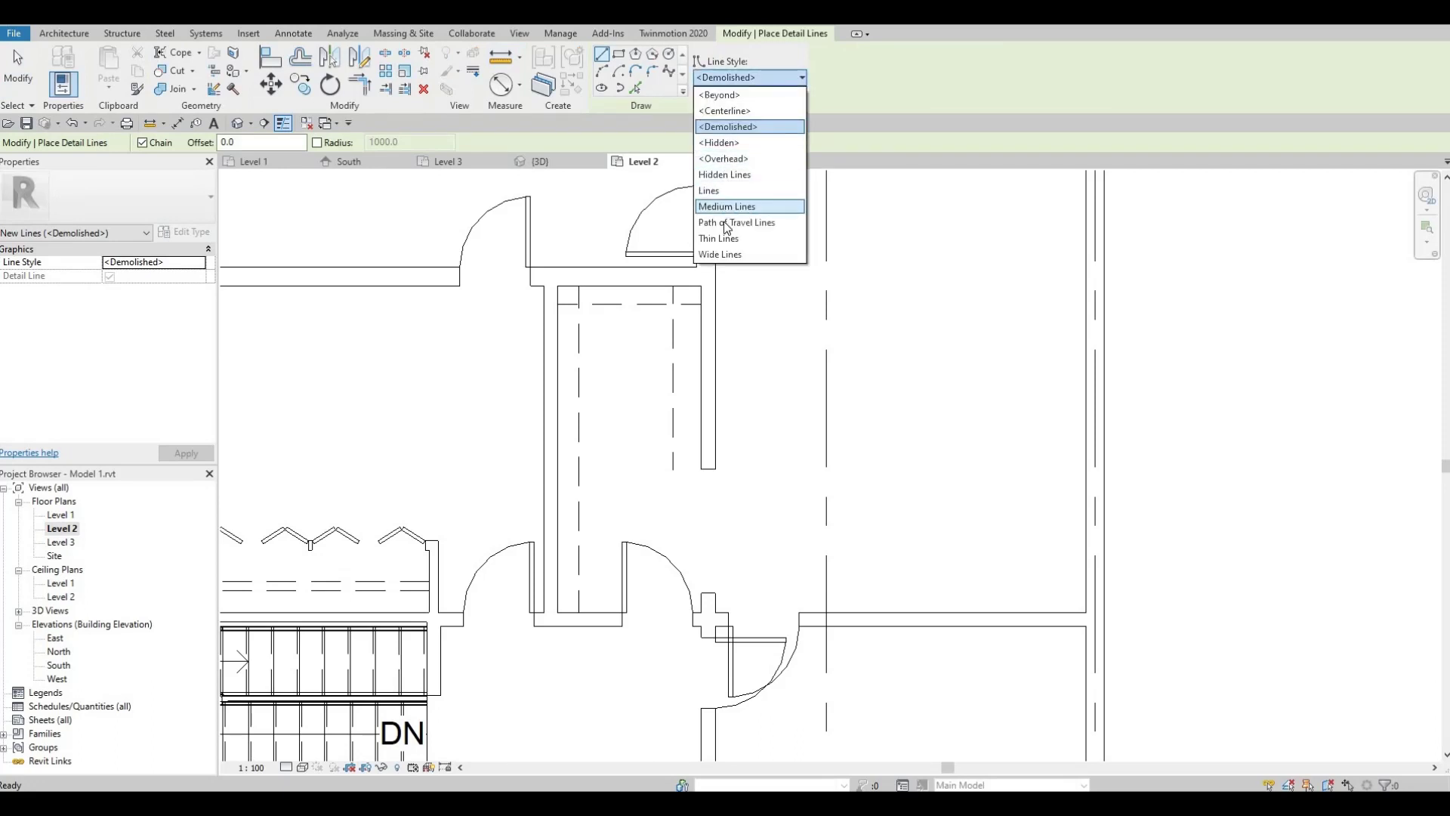
click(719, 238)
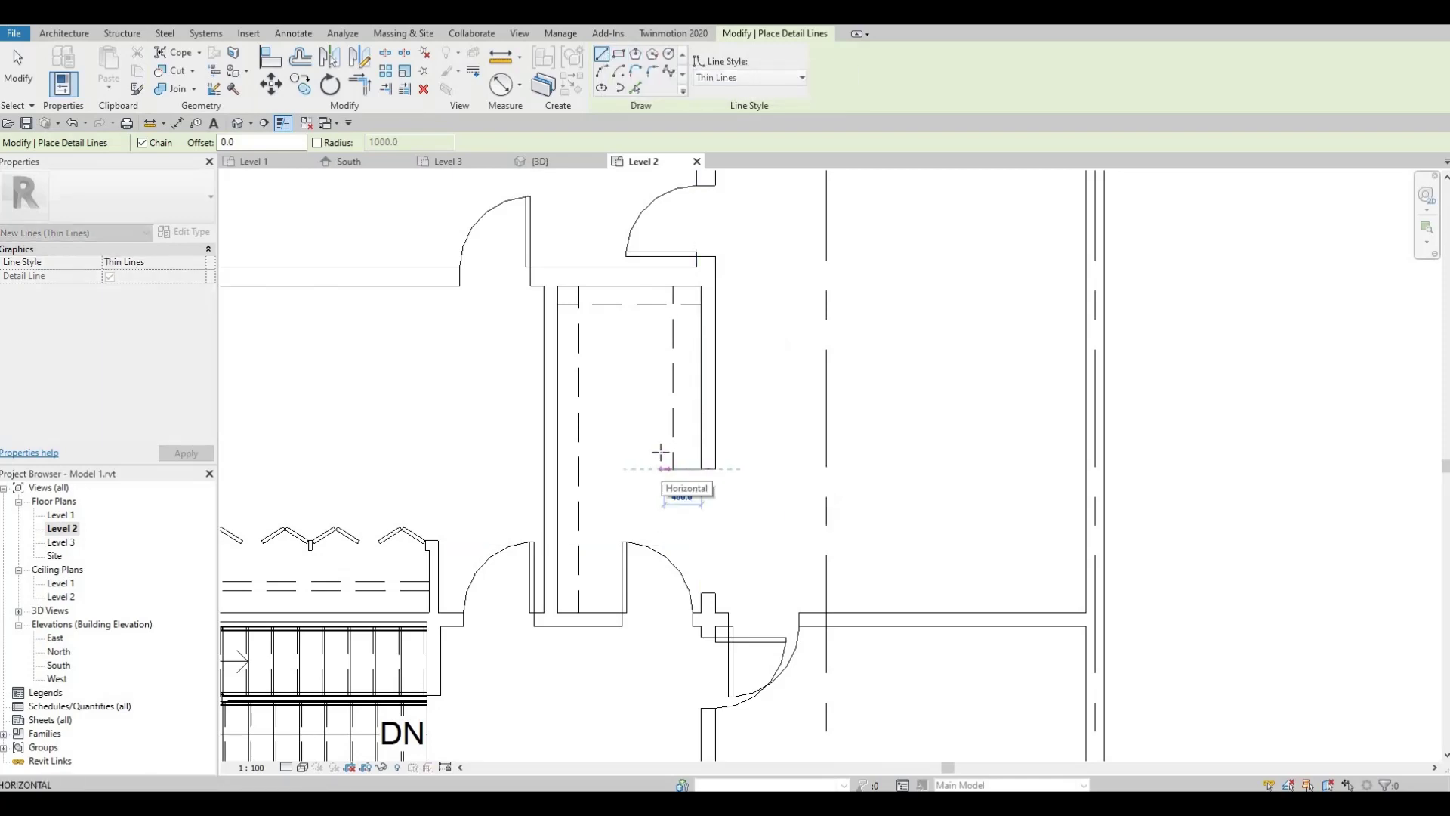
click(664, 469)
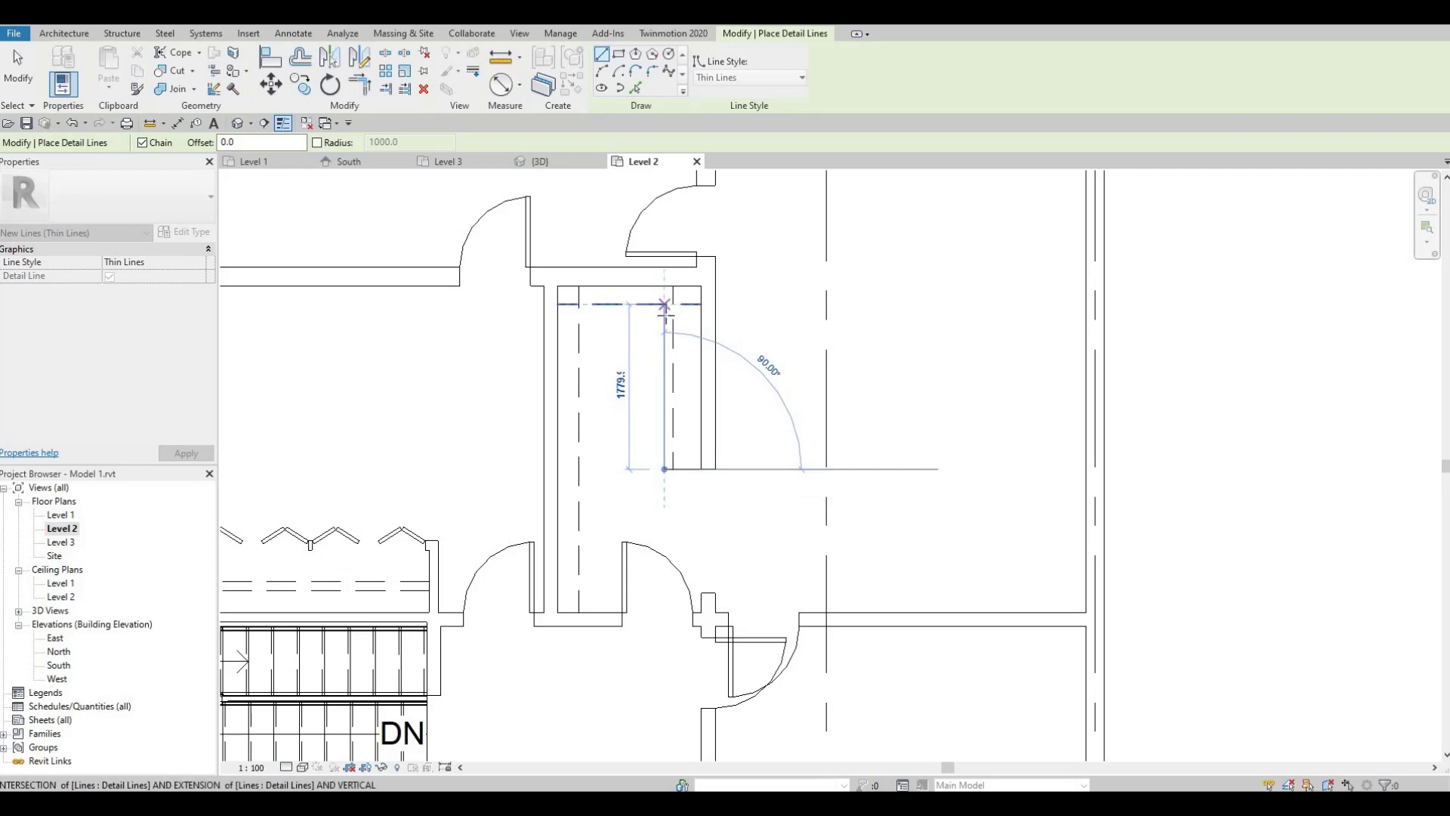
click(665, 310)
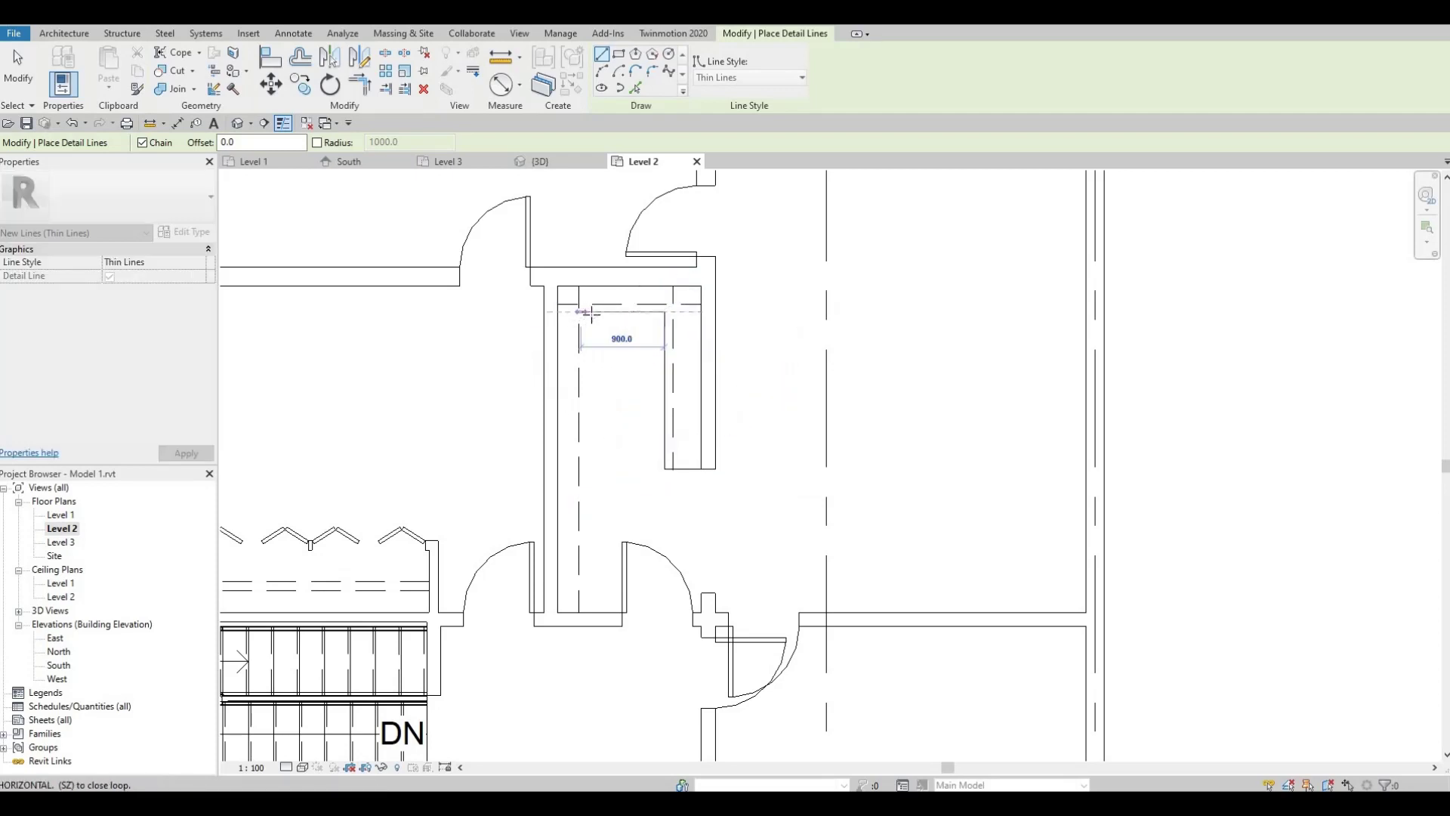
click(590, 311)
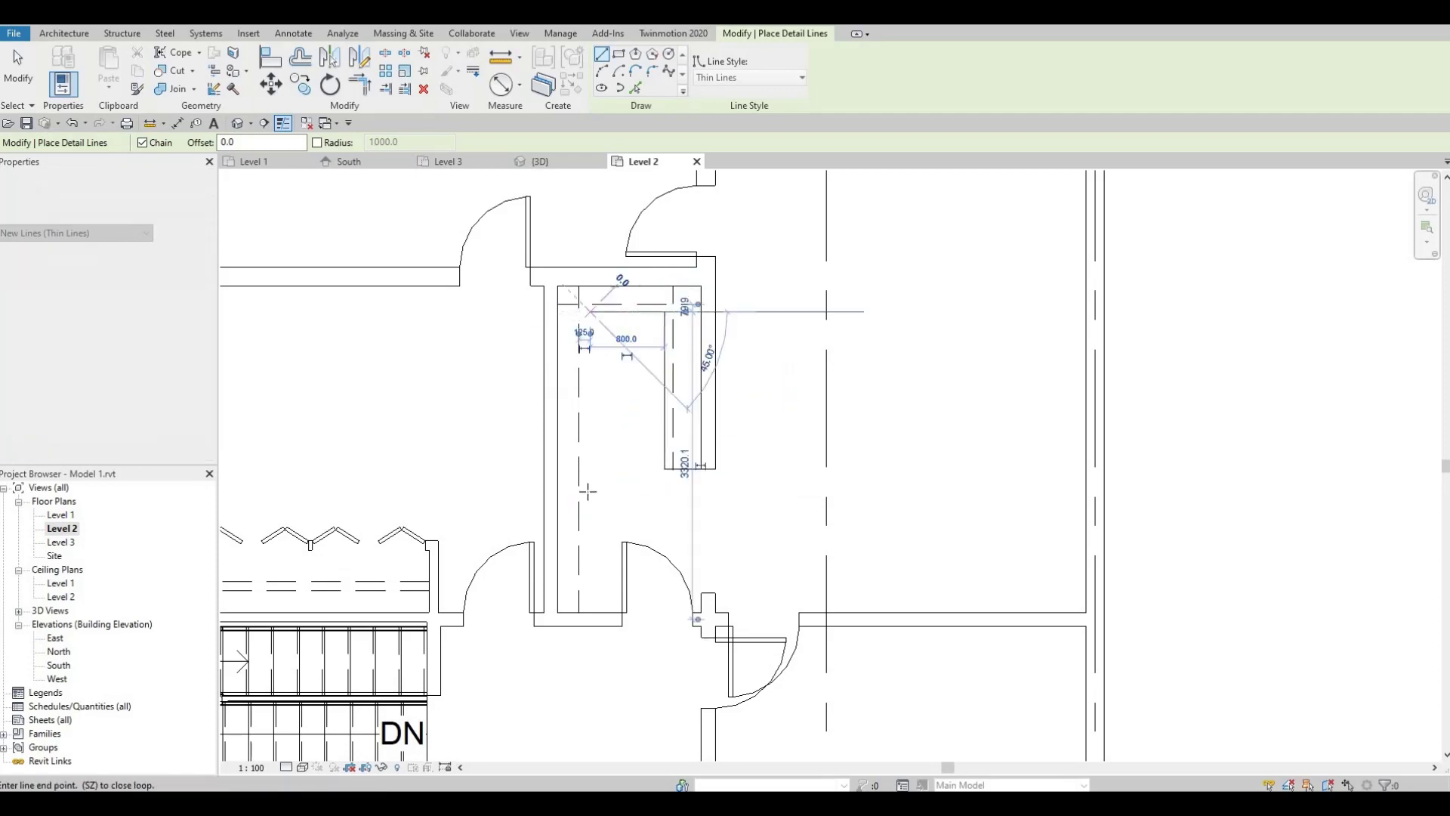
click(590, 612)
key(Escape)
key(Escape)
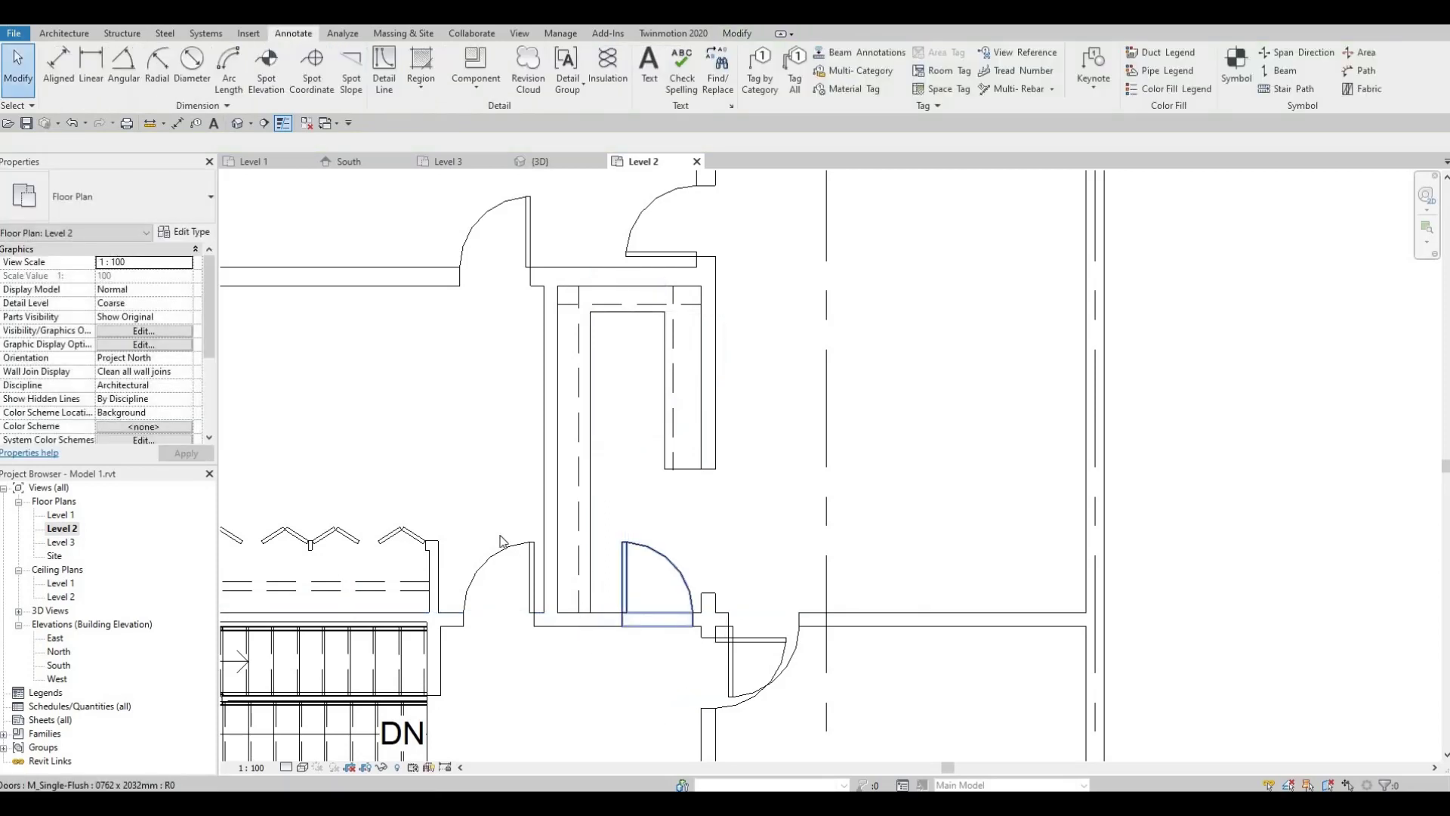
Step: Check a dashed line's style, then zoom out and centre the building
click(659, 337)
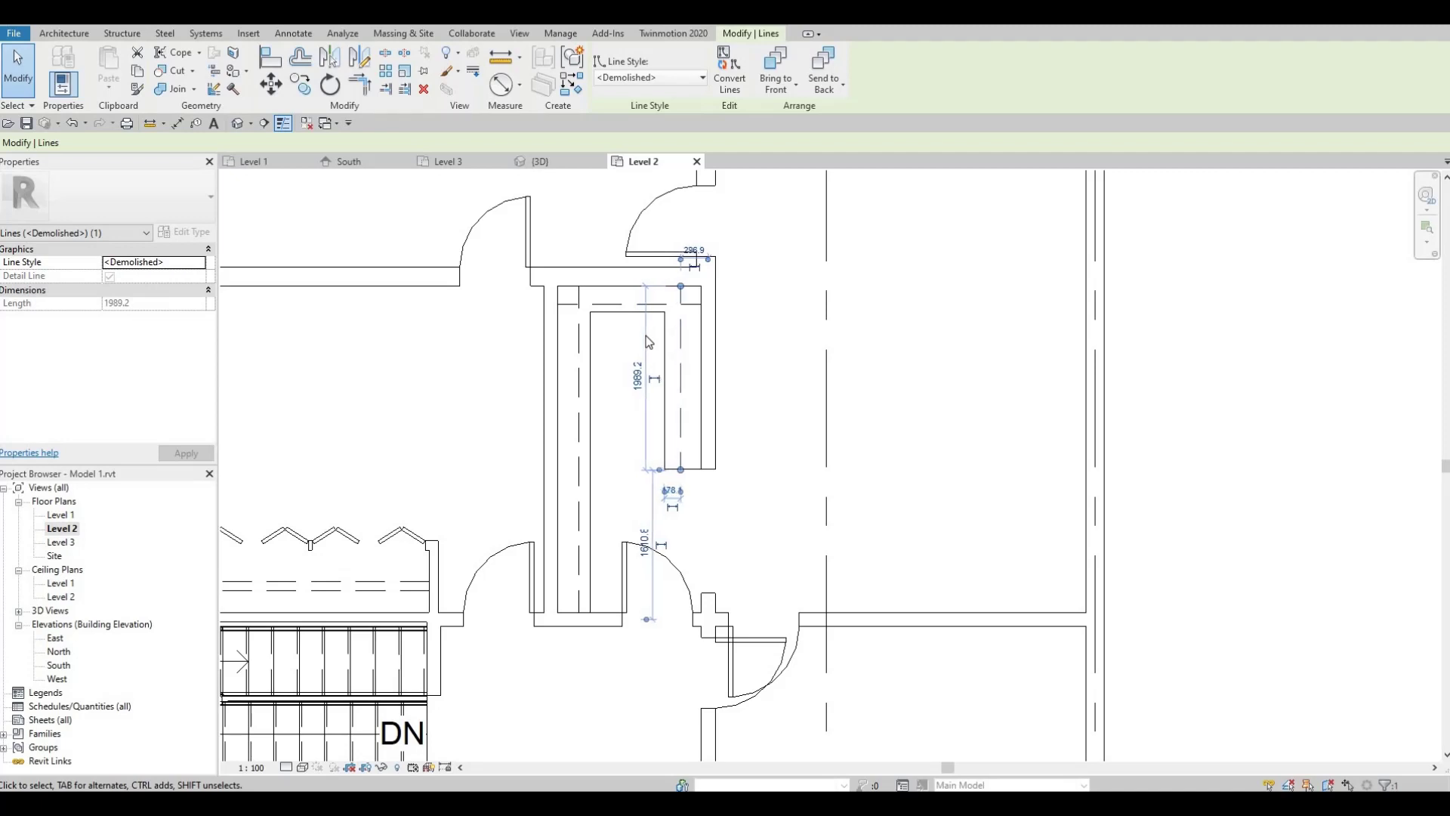
key(Escape)
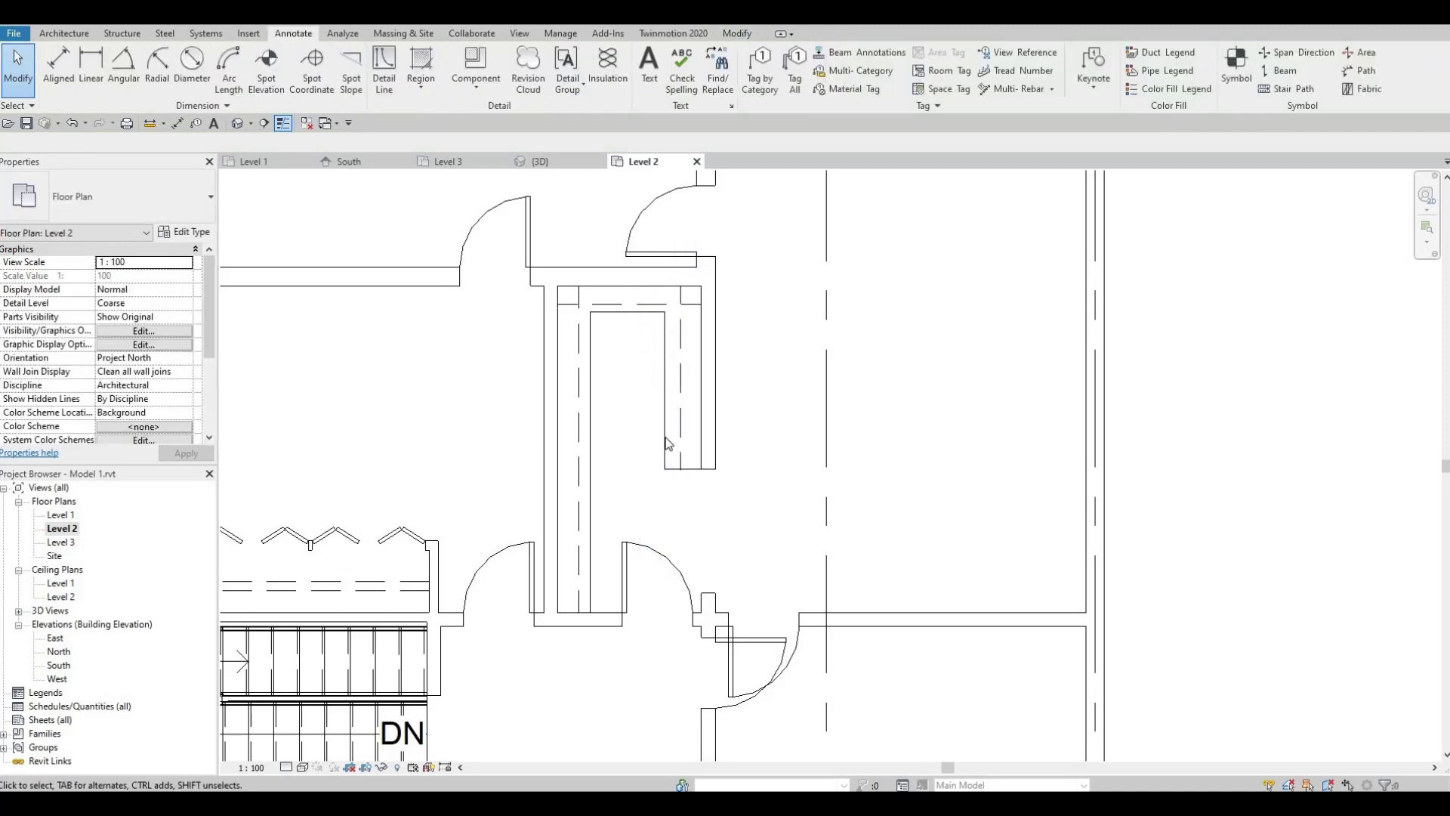
scroll(664, 405, down, 3)
scroll(823, 435, down, 1)
middle_drag(823, 435, 731, 426)
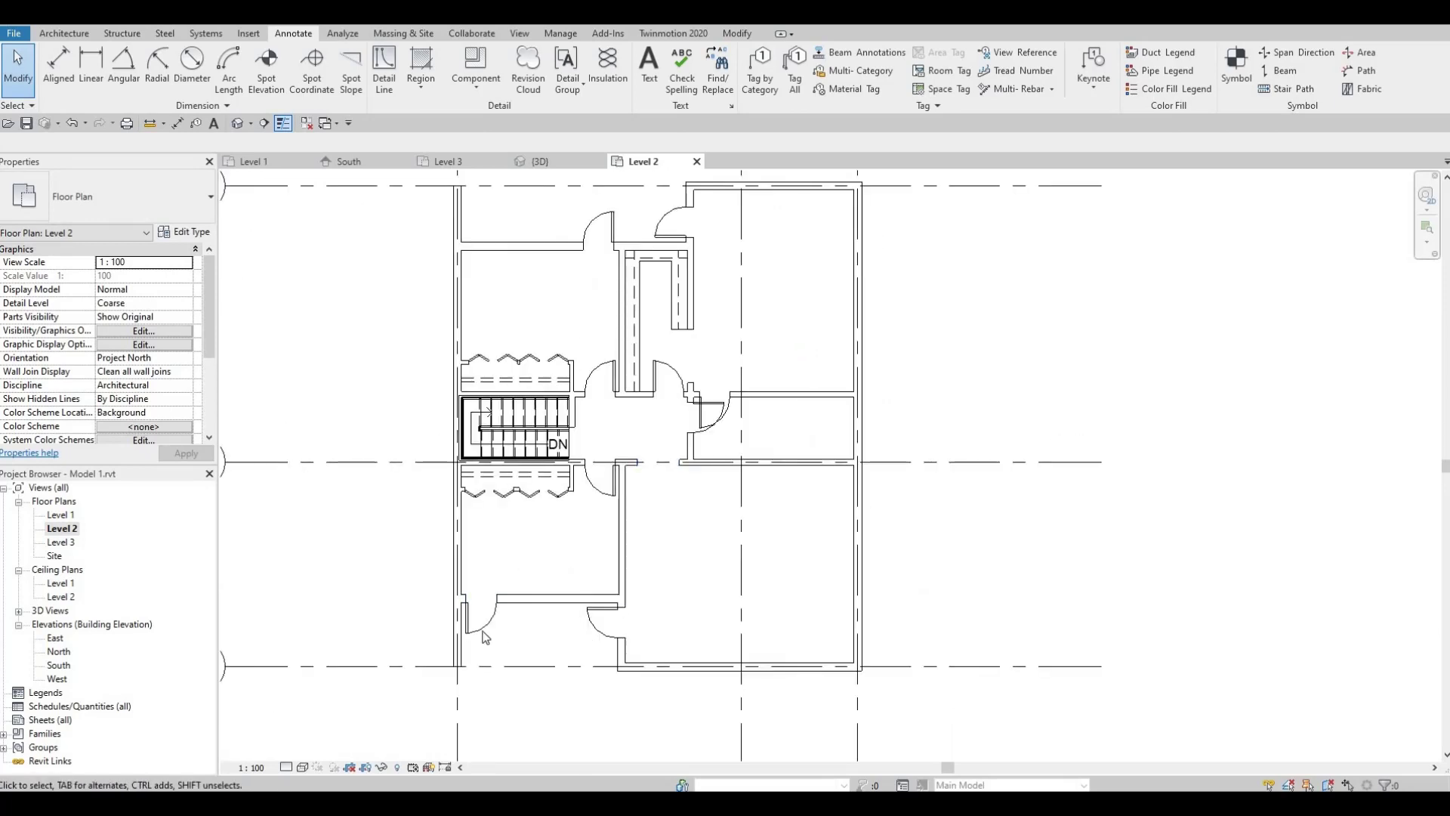
Step: Shorten the wall opening beside the closet by dragging its top end down
click(694, 352)
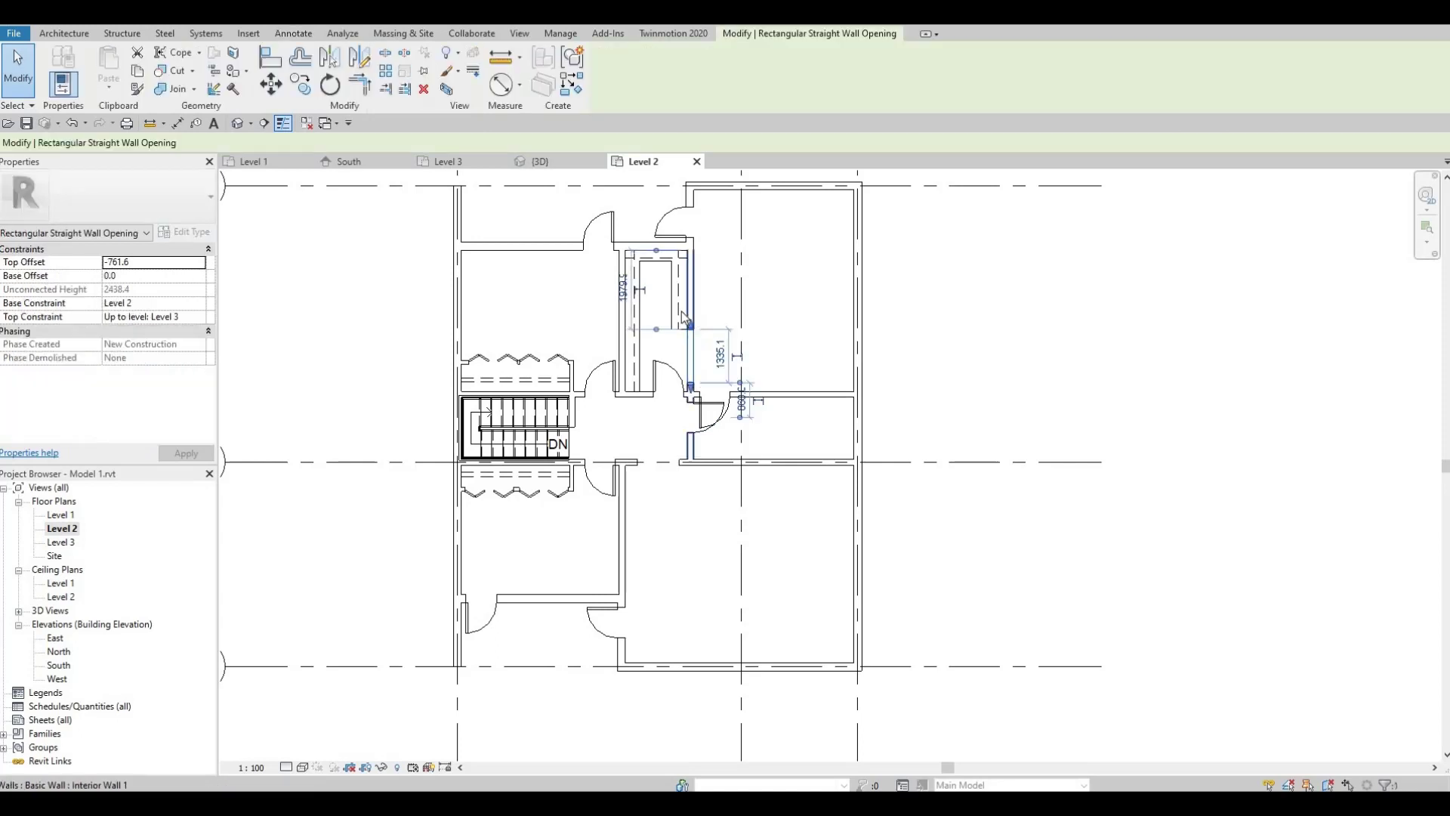
scroll(682, 312, up, 5)
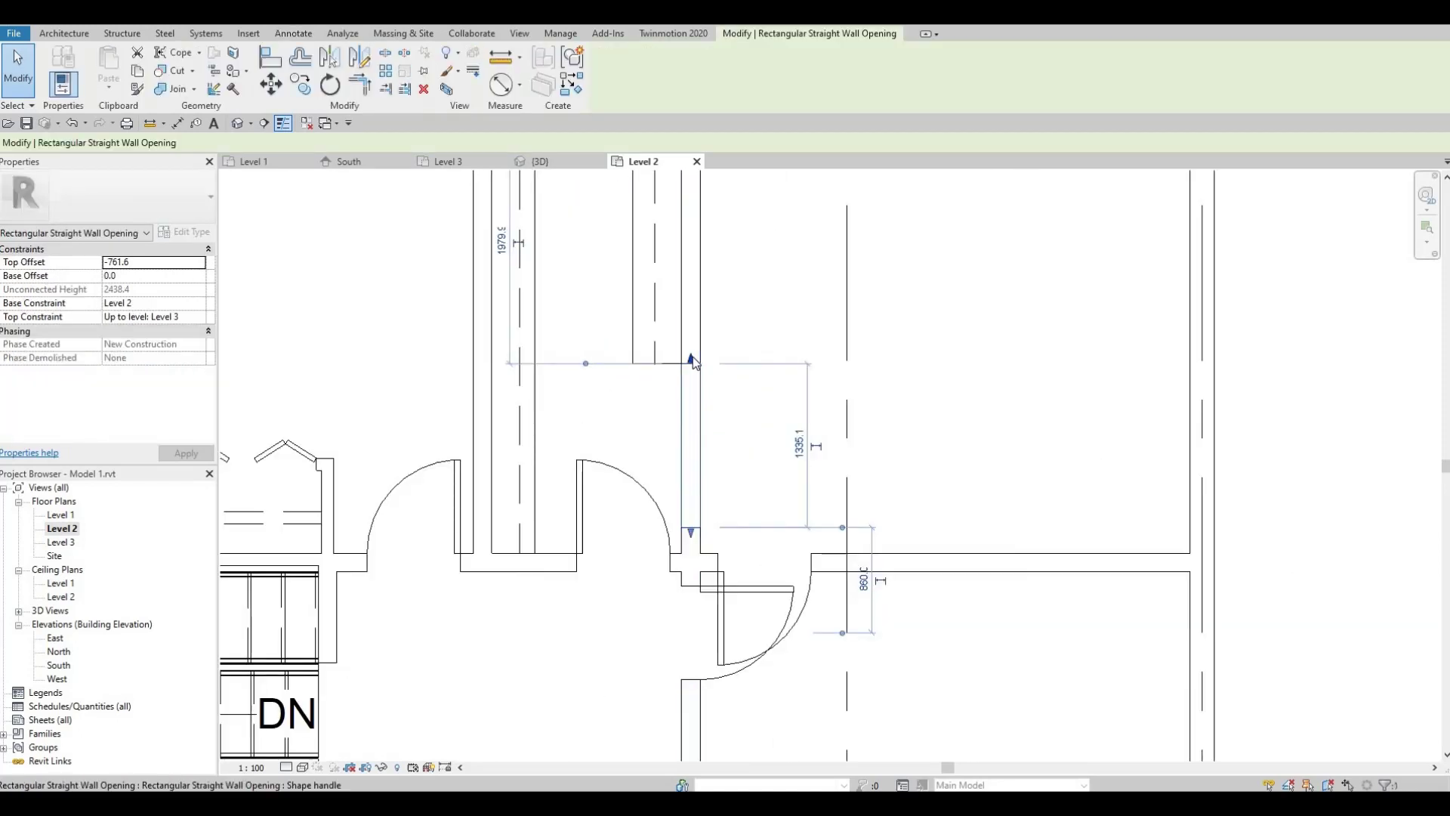
drag(691, 356, 692, 386)
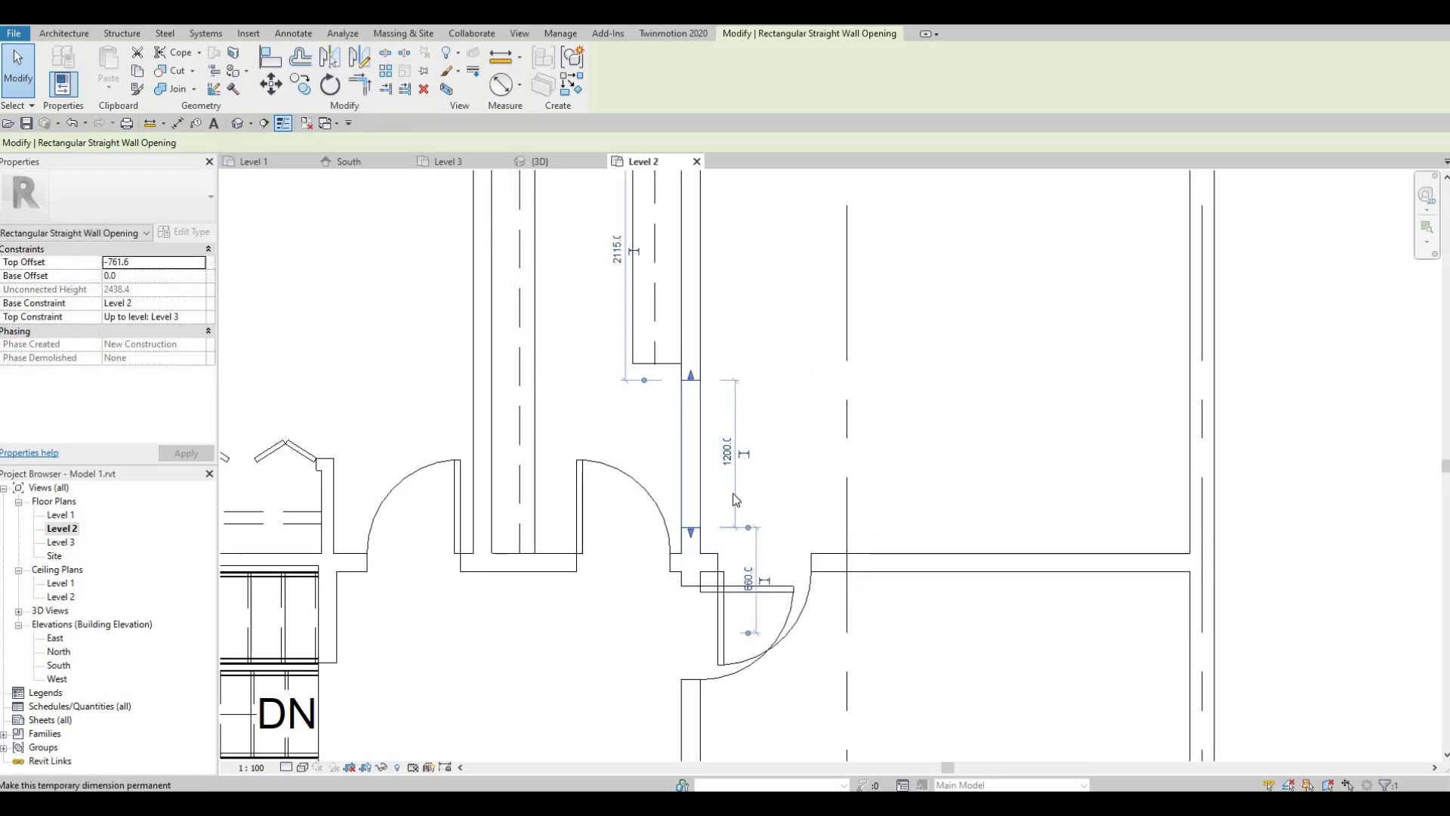
click(592, 483)
Step: Widen the corridor wall opening to about 1300 mm by dragging both ends outward
scroll(679, 476, down, 4)
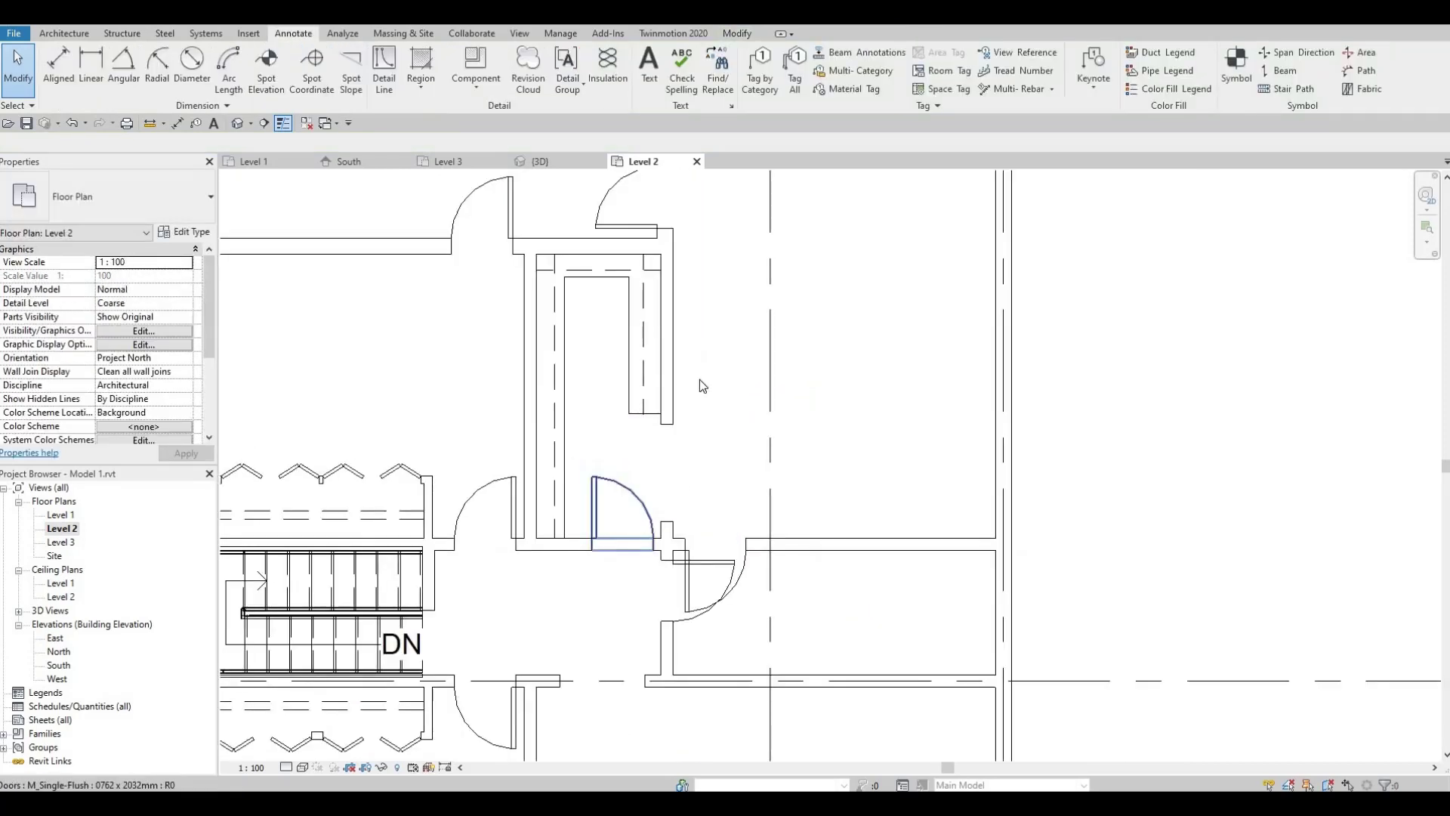
click(672, 499)
scroll(671, 498, up, 4)
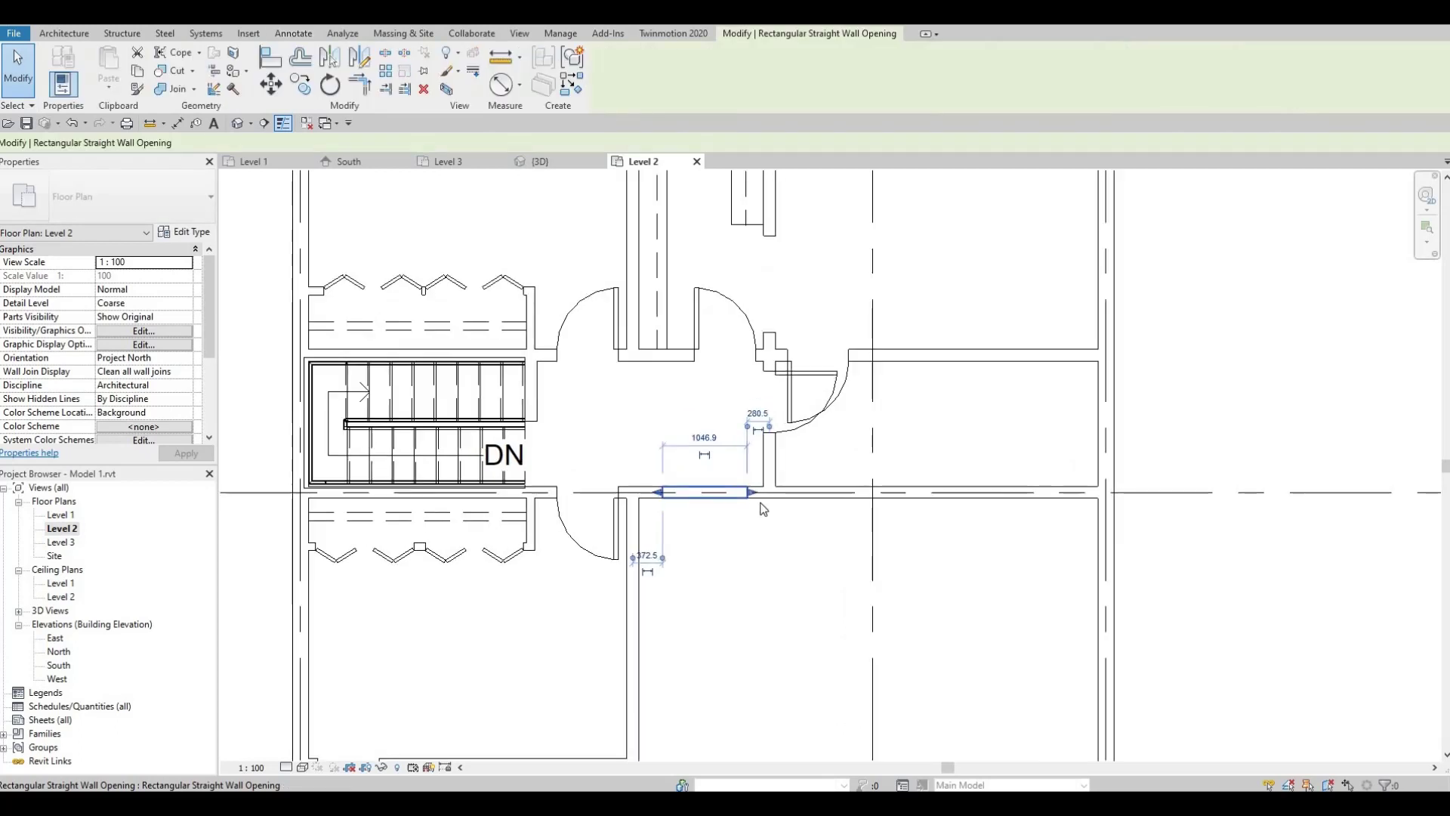
drag(759, 494, 764, 489)
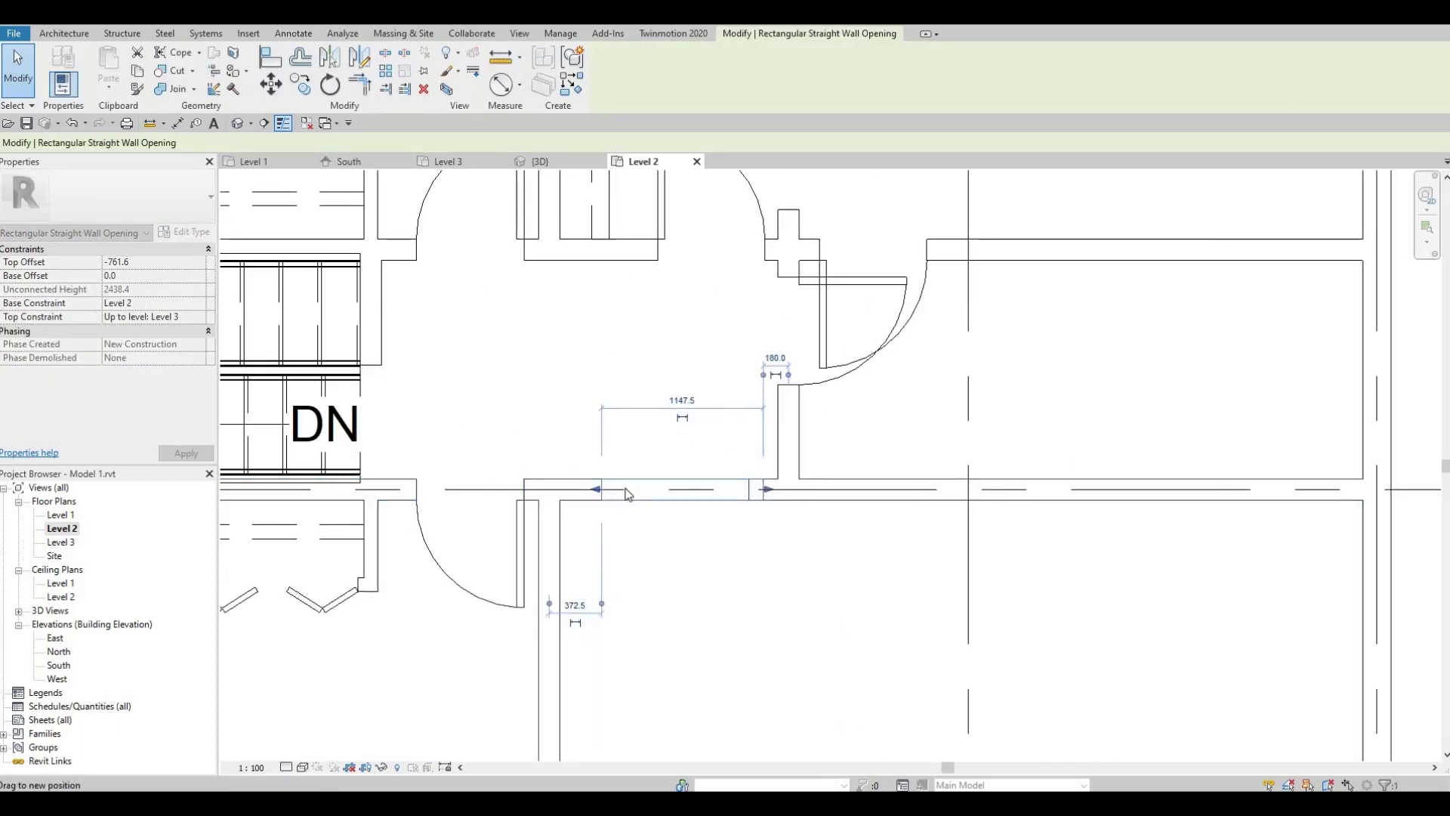
drag(596, 489, 580, 491)
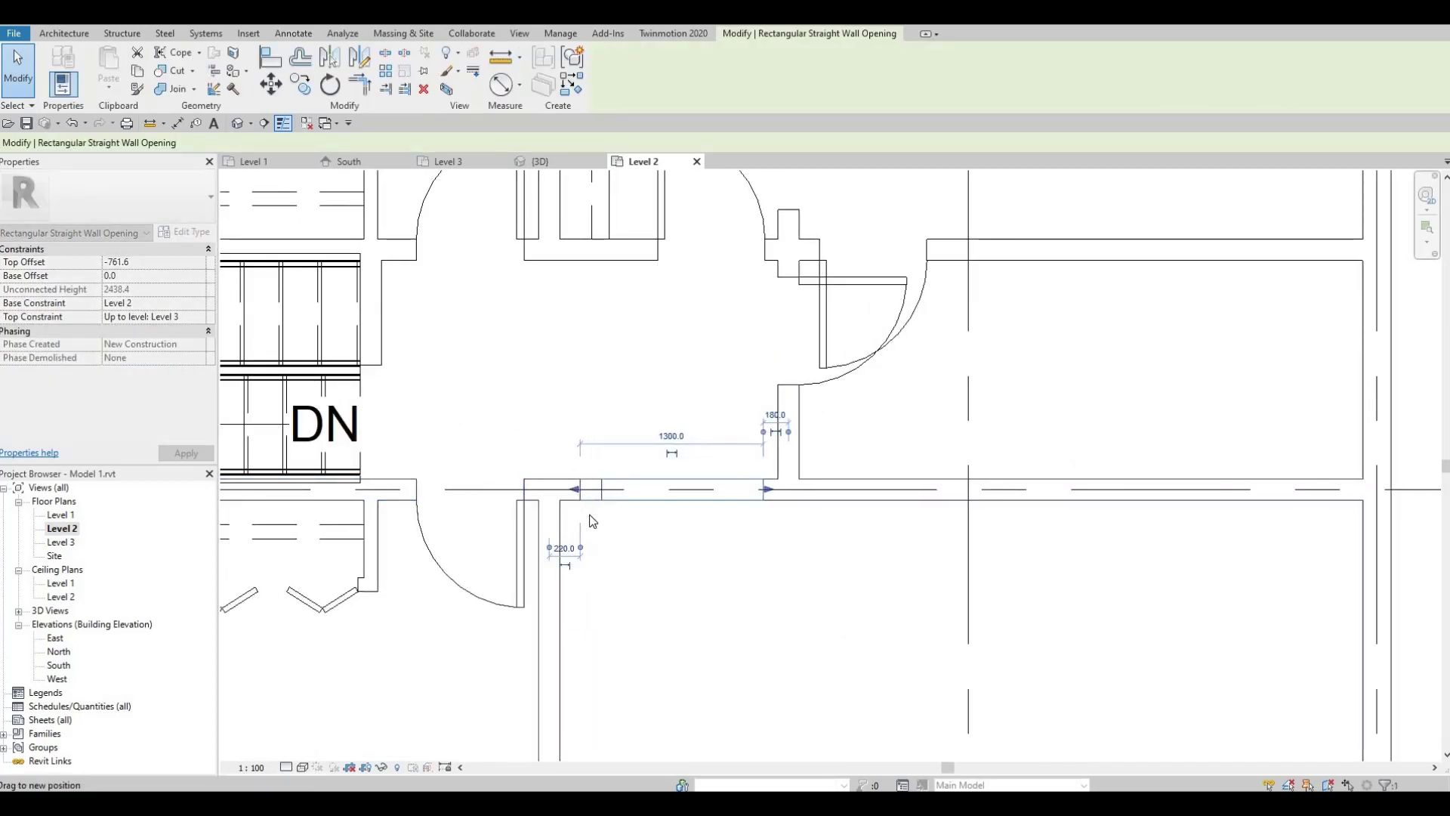
click(681, 527)
scroll(682, 527, down, 5)
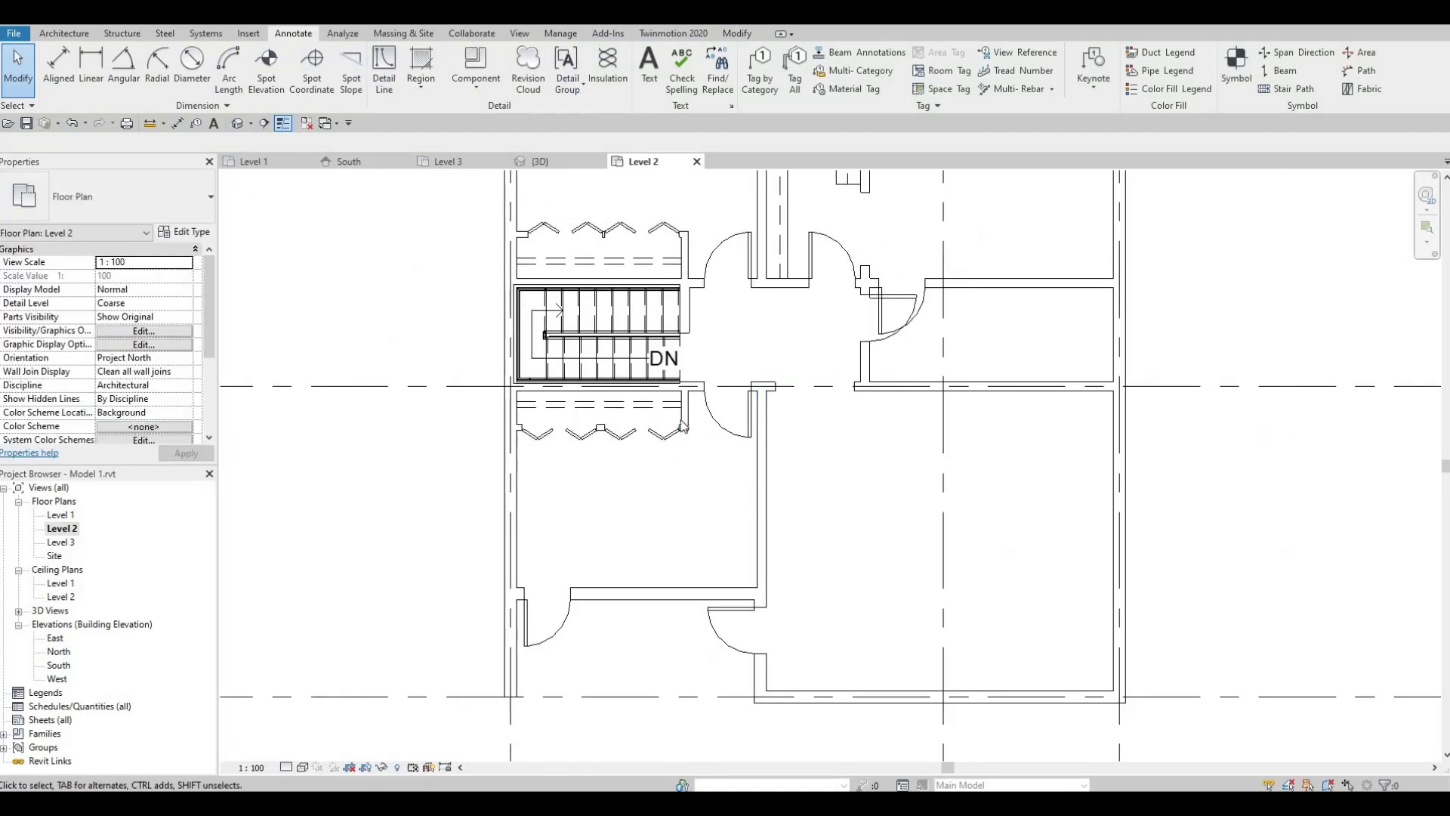
Step: Nudge the bifold door above the stair slightly left, then zoom out to the whole plan
click(562, 234)
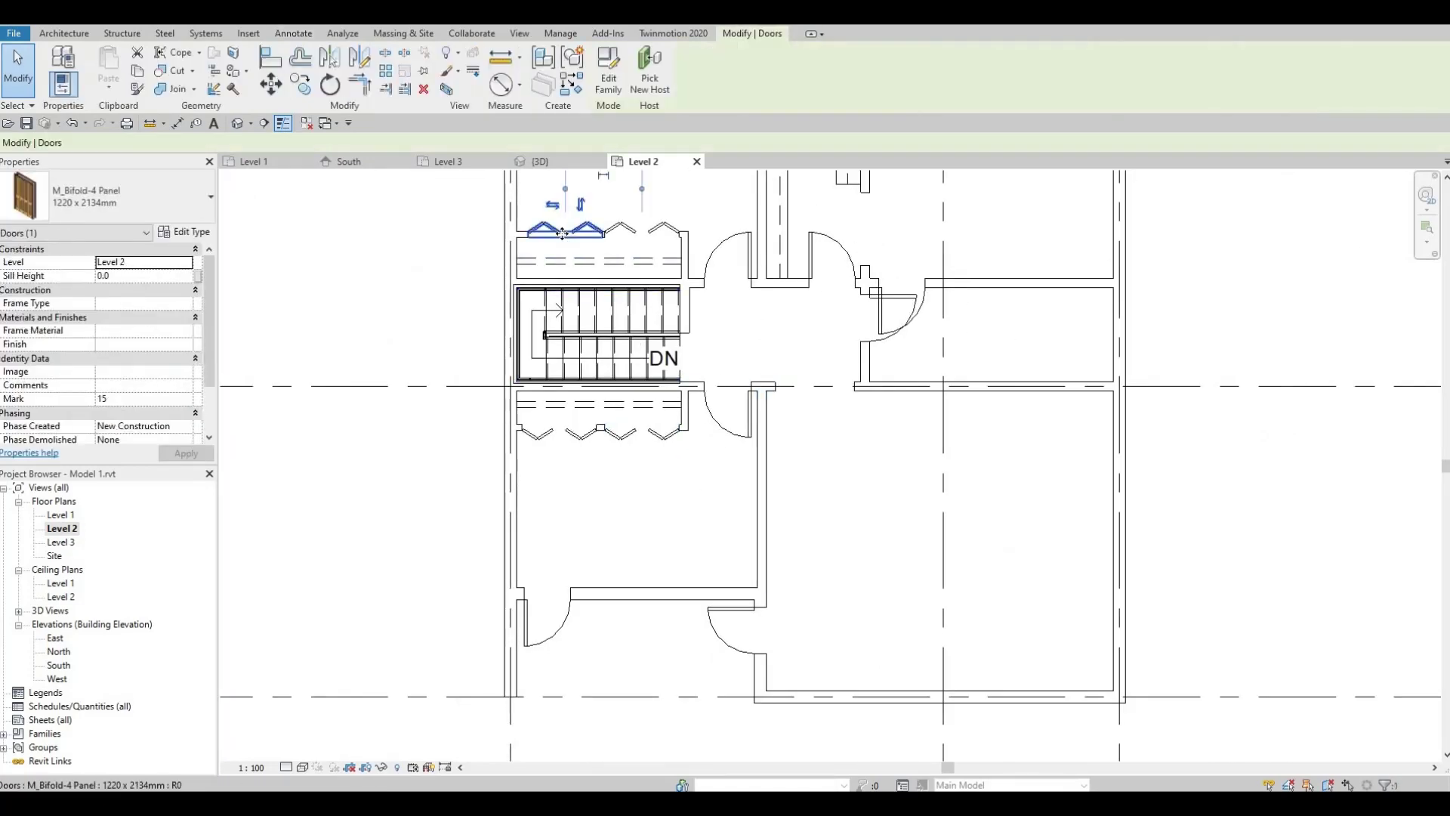
key(Left)
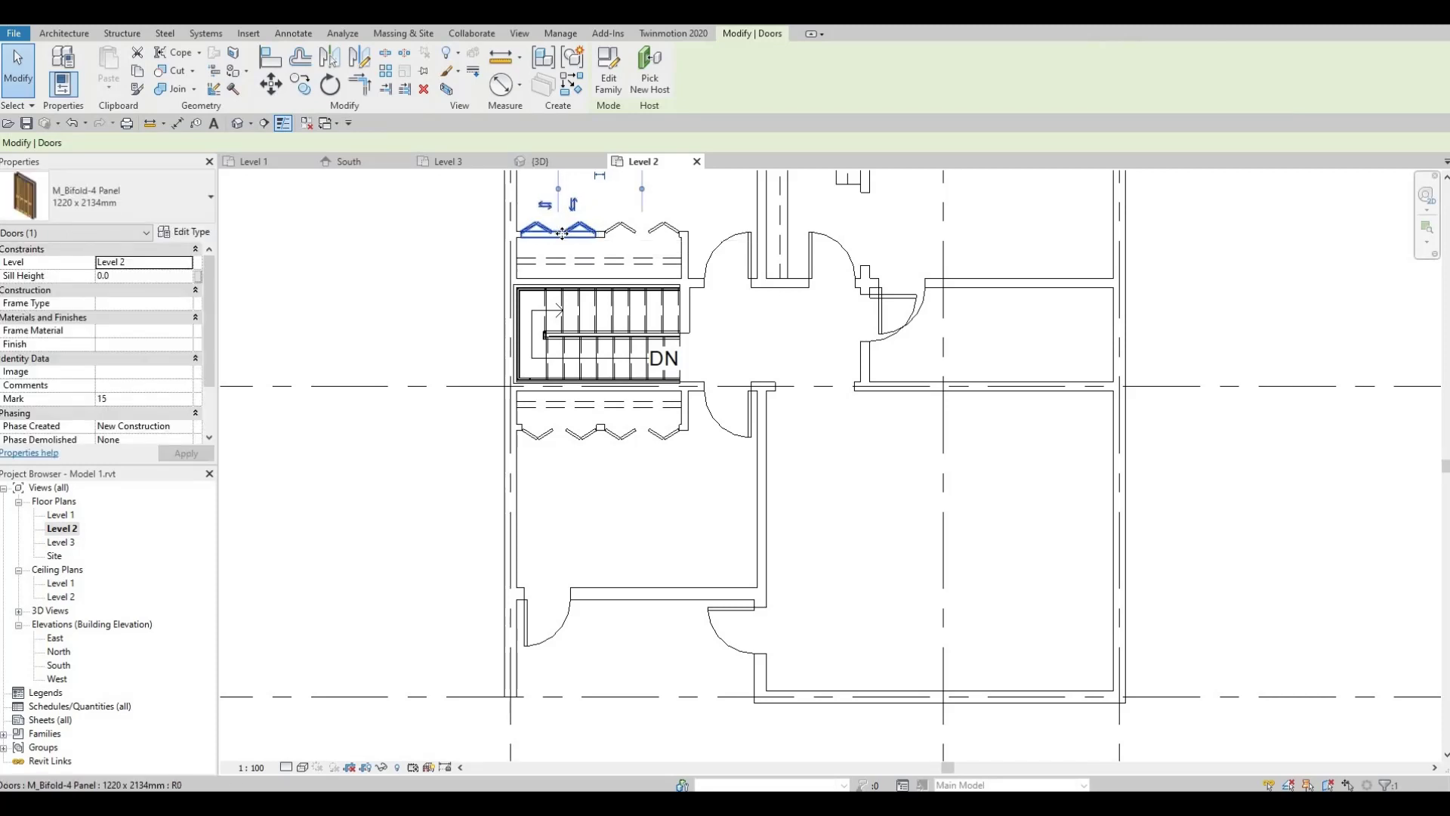
key(Escape)
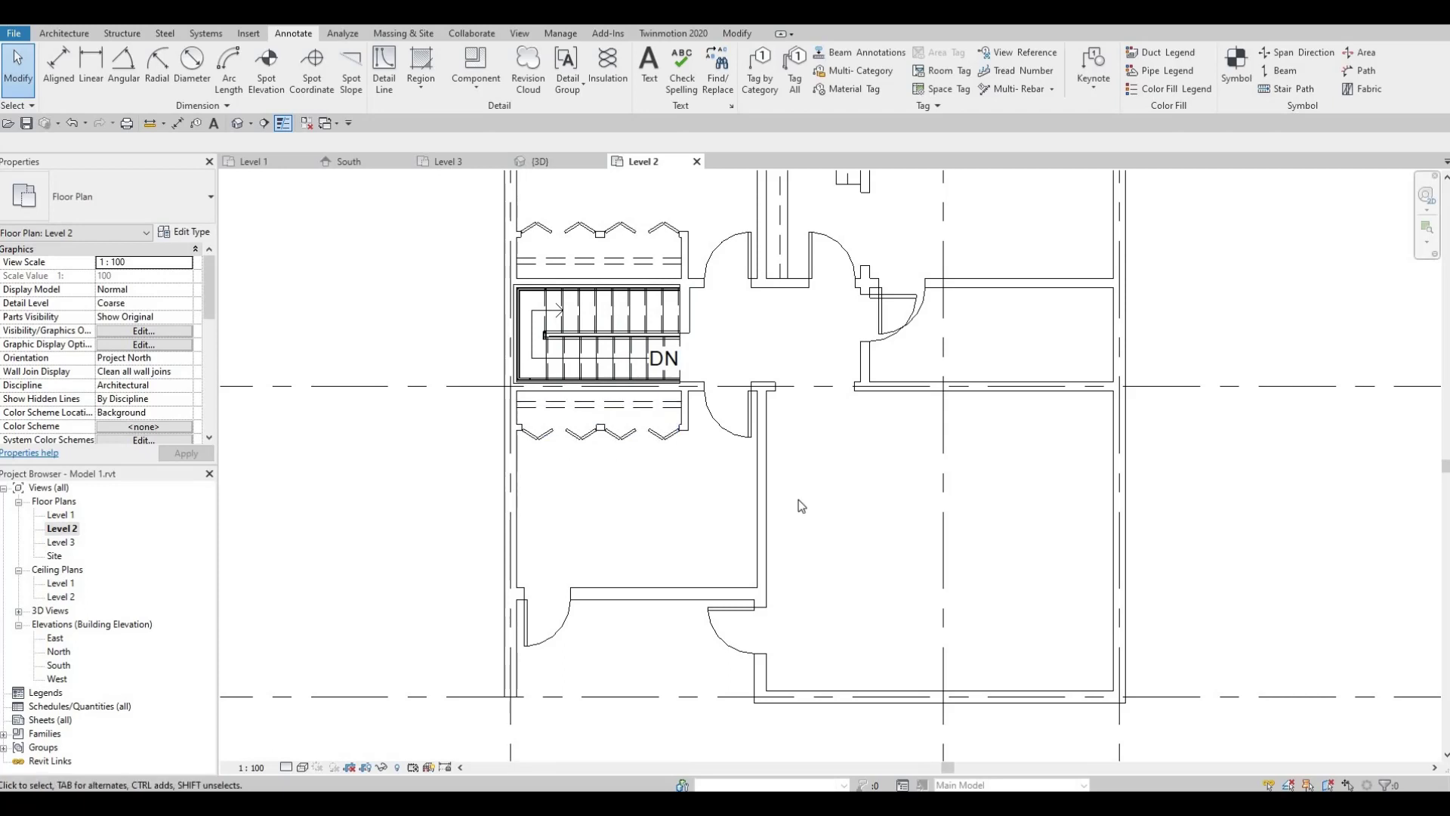
middle_drag(750, 536, 695, 465)
scroll(745, 502, down, 2)
scroll(696, 483, down, 1)
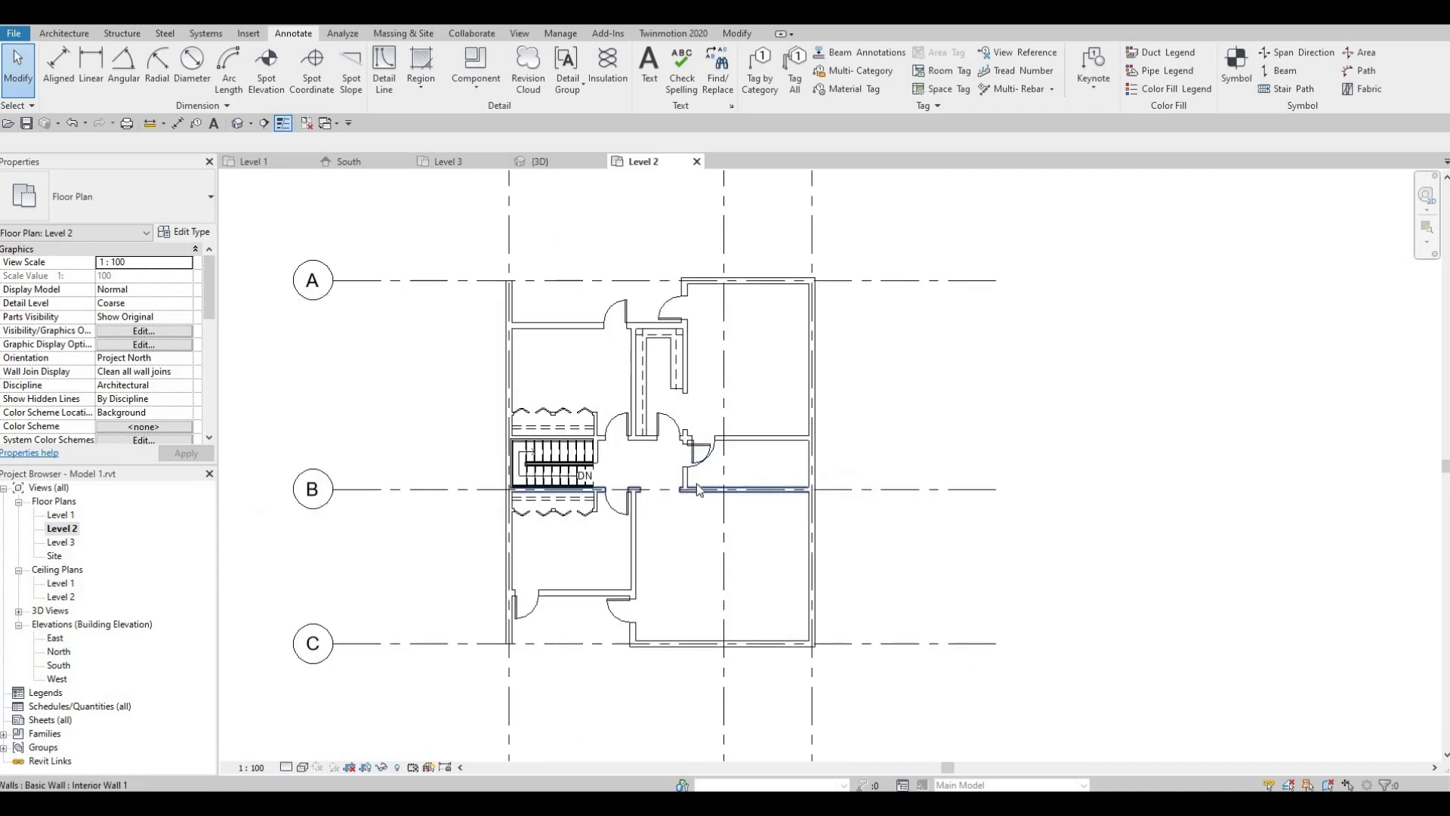
scroll(700, 492, down, 1)
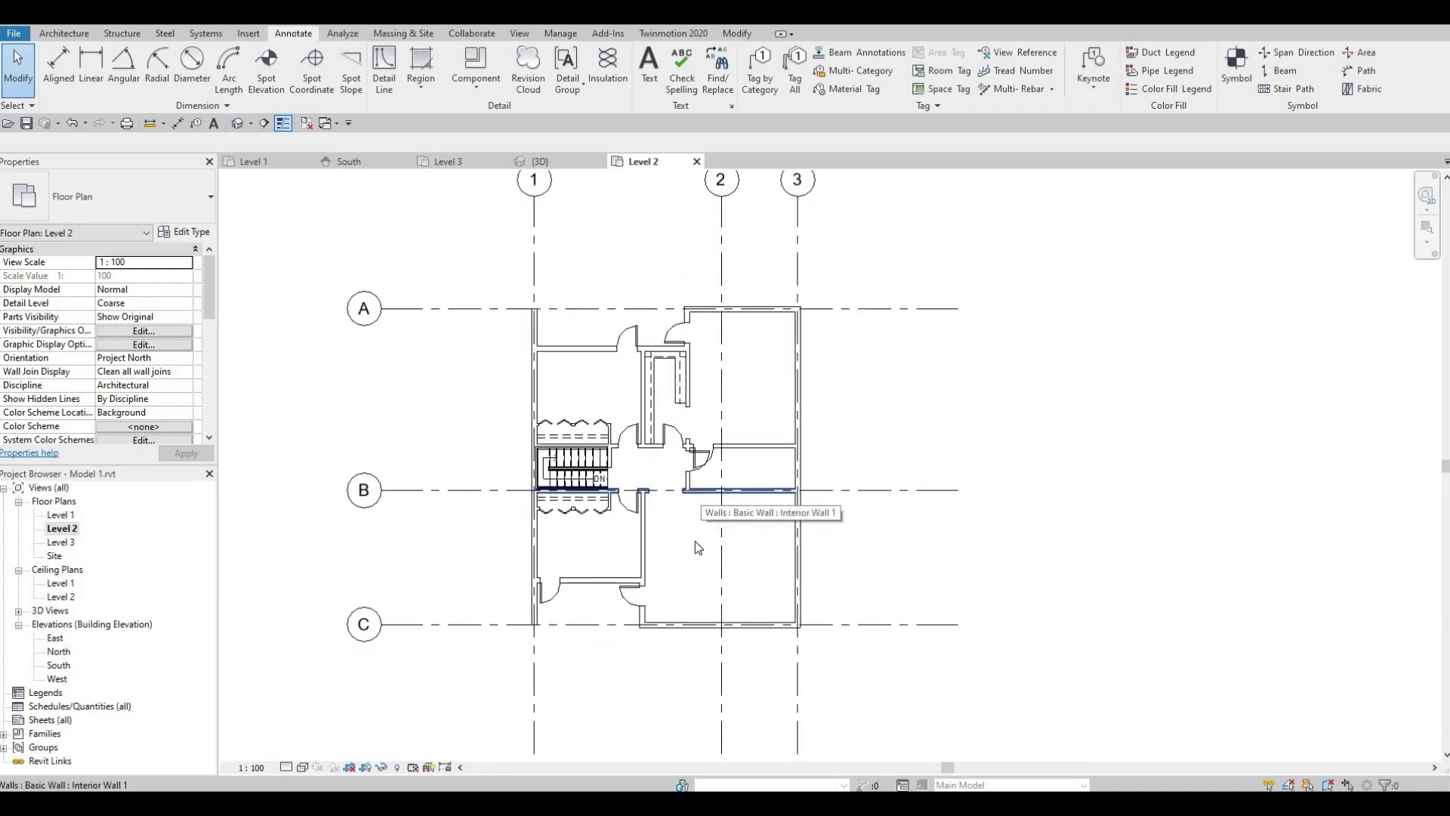